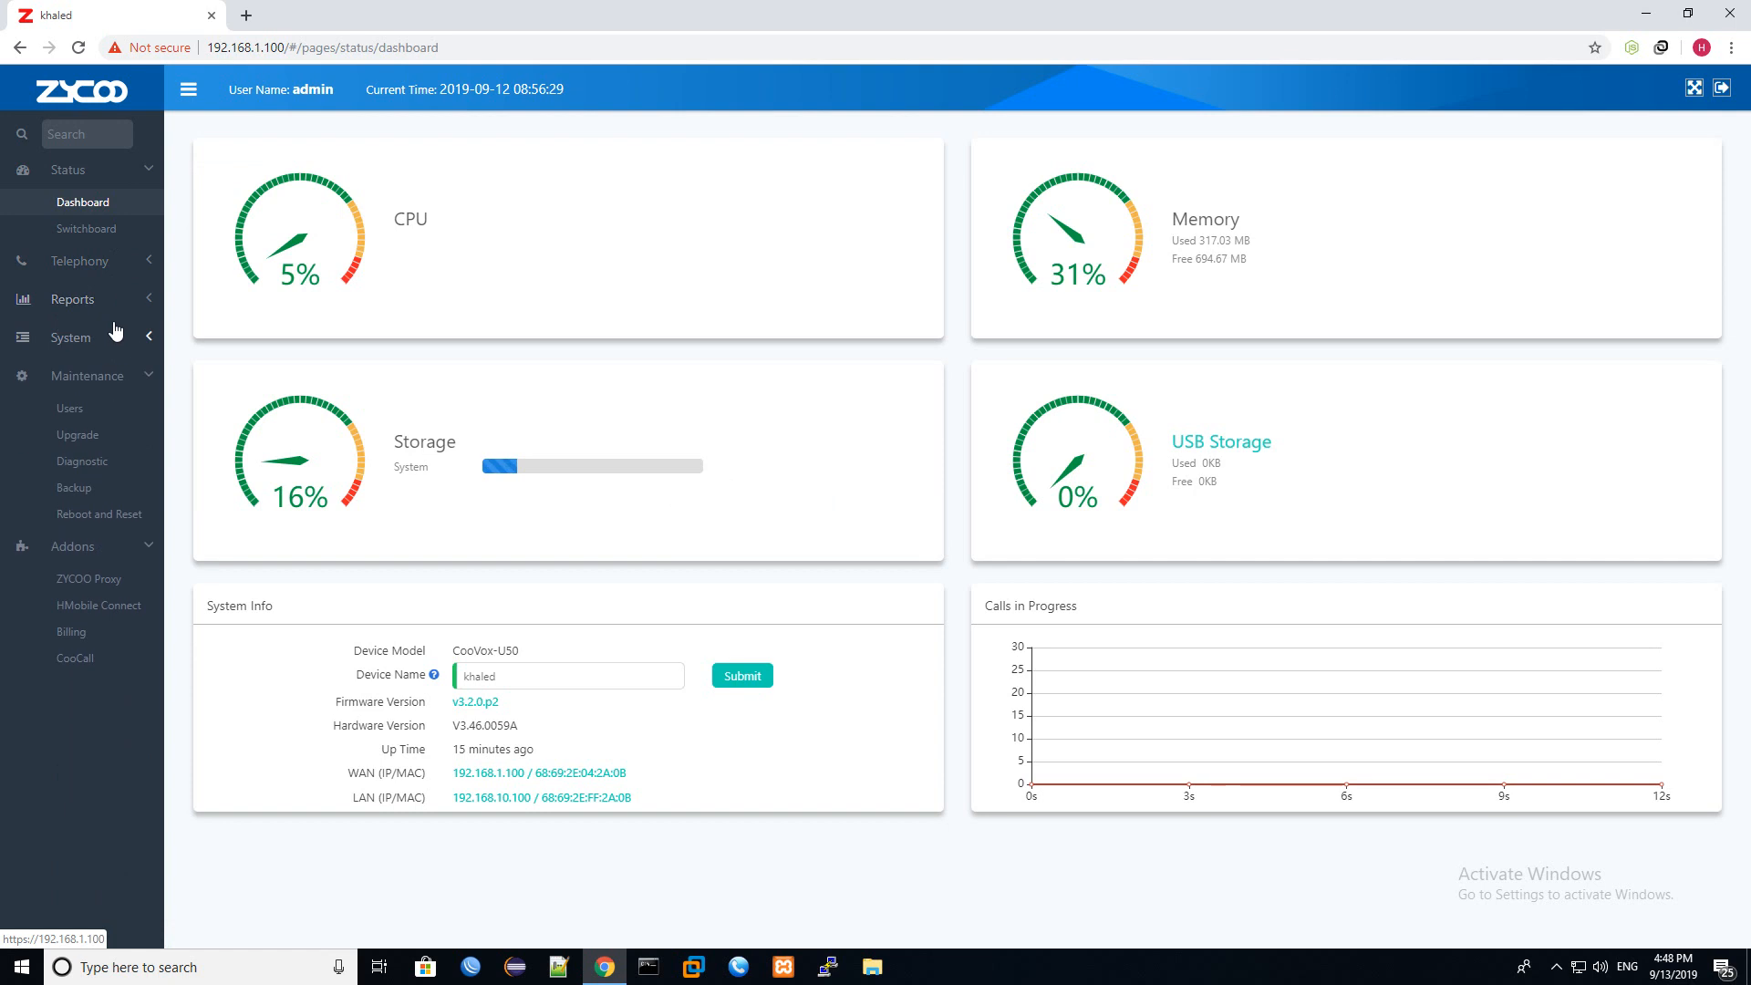
- Collapse the other sidebar sections and open System › Network to show the WAN and LAN profiles
{"action": "left_click", "coordinate": [128, 376]}
{"action": "left_click", "coordinate": [123, 424]}
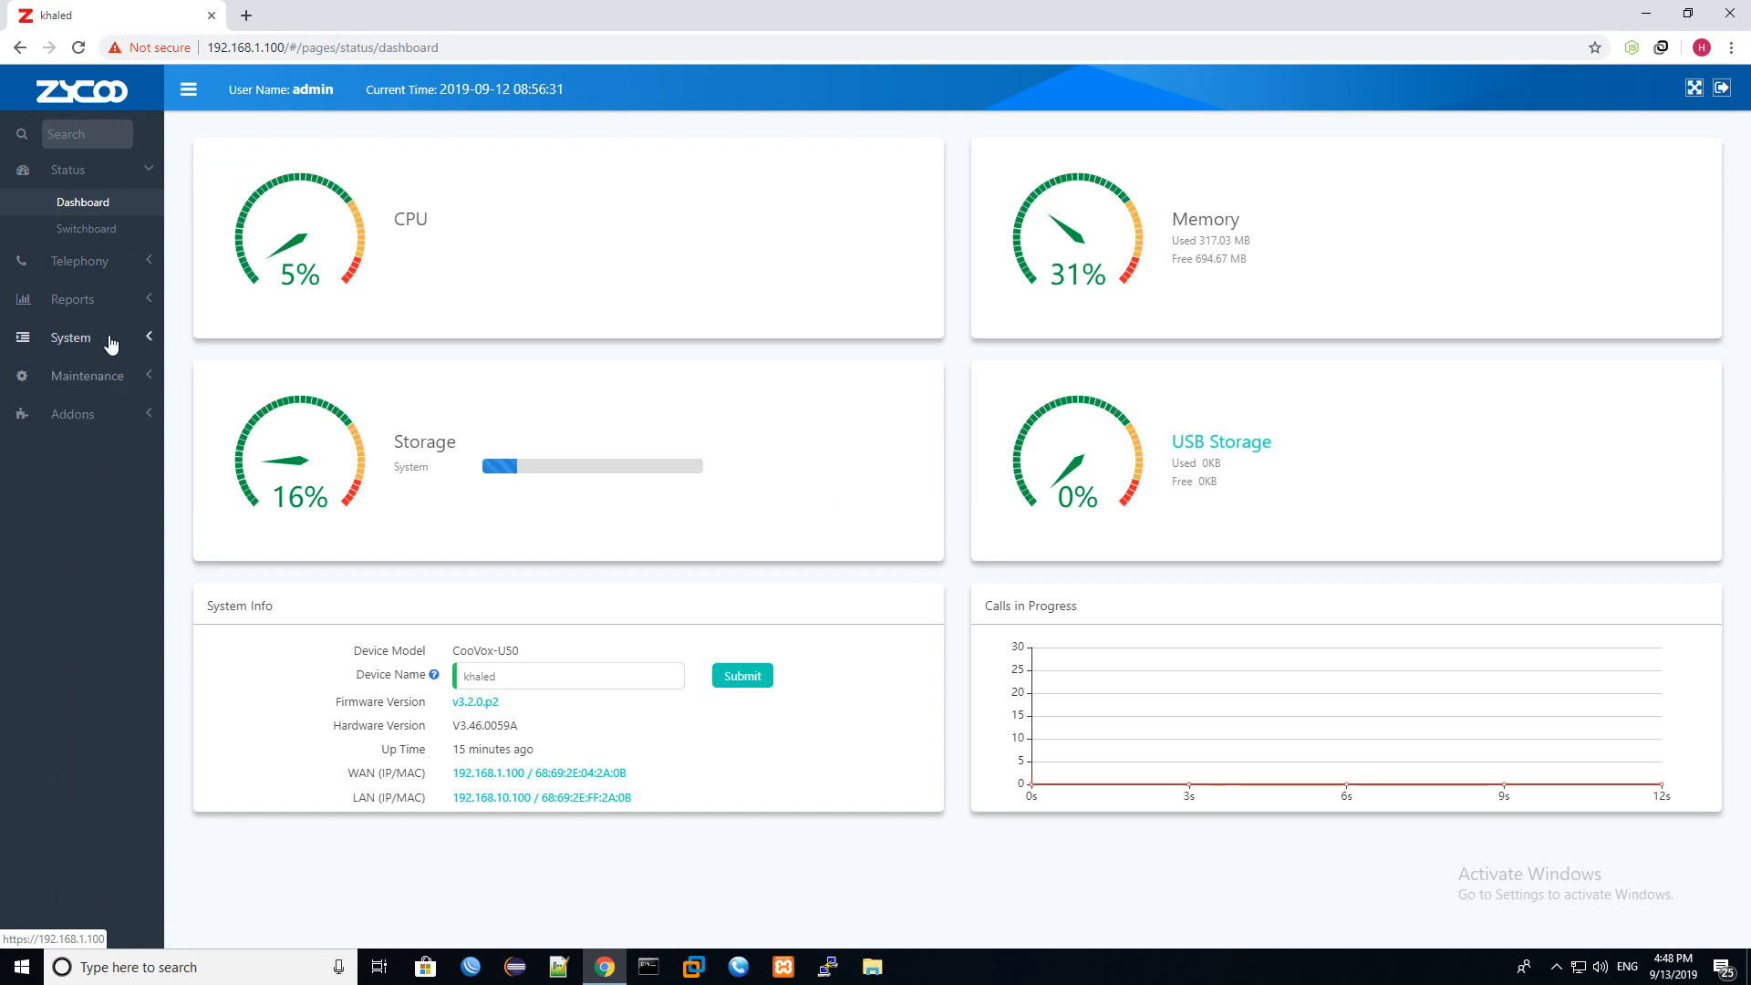
{"action": "left_click", "coordinate": [110, 339]}
{"action": "left_click", "coordinate": [149, 172]}
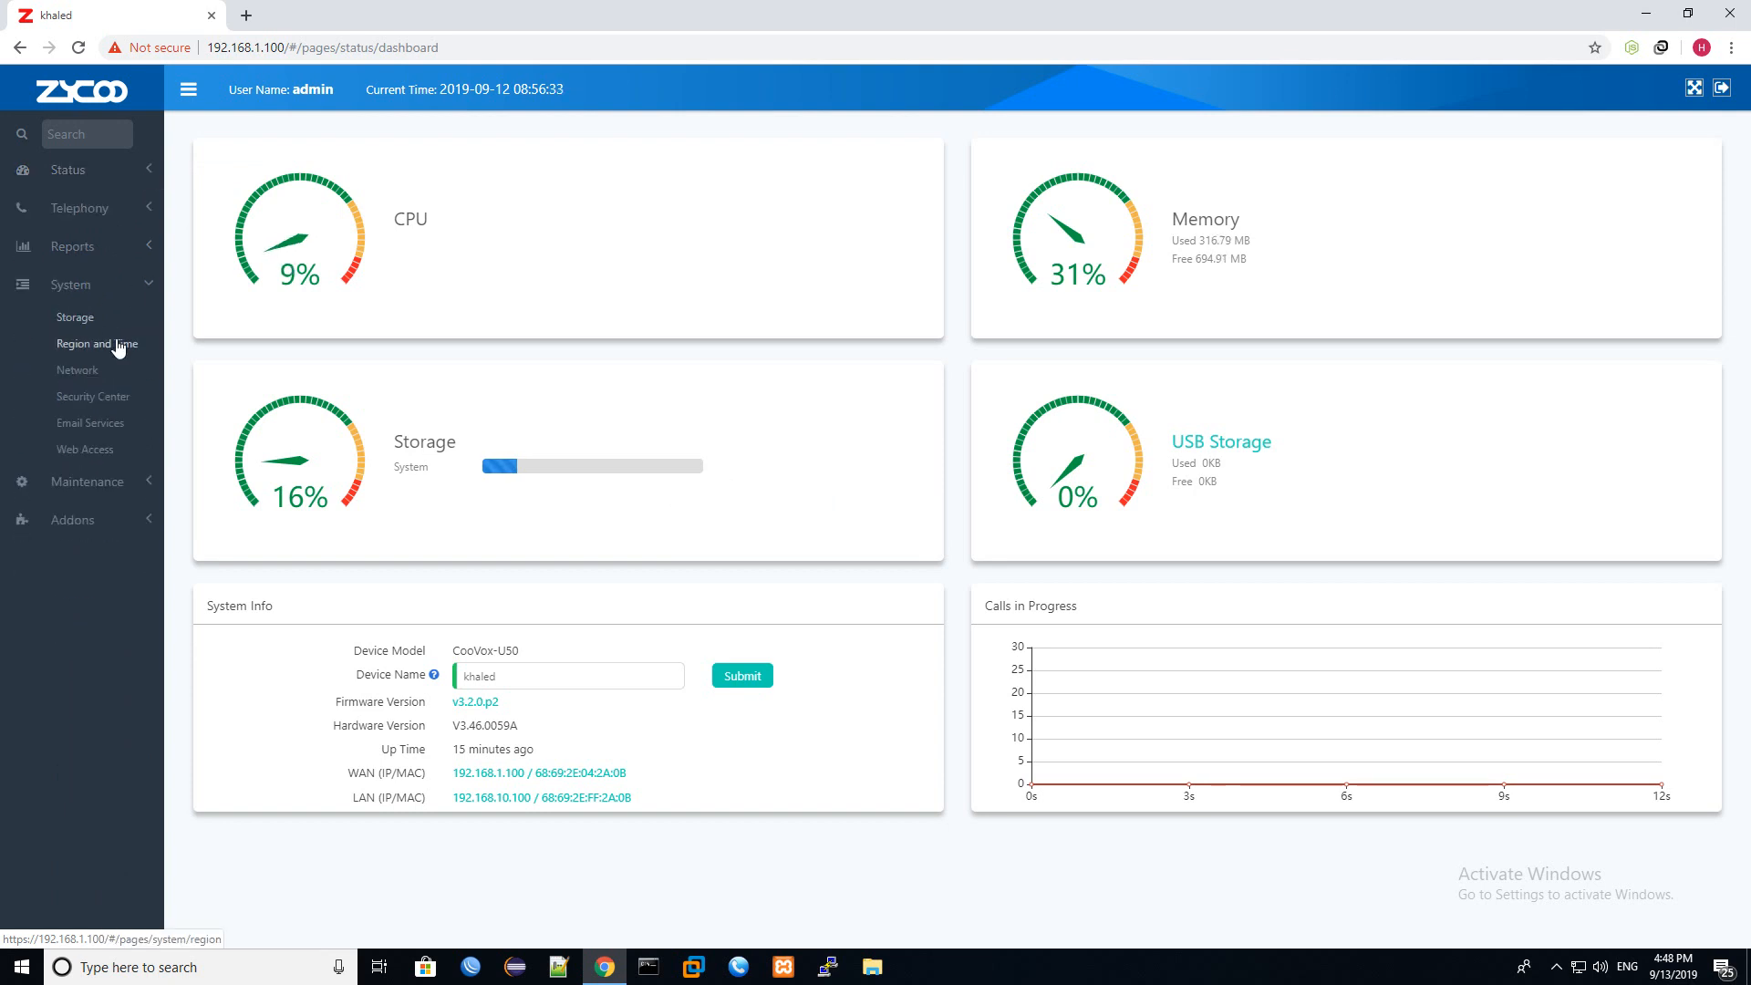
{"action": "left_click", "coordinate": [101, 370]}
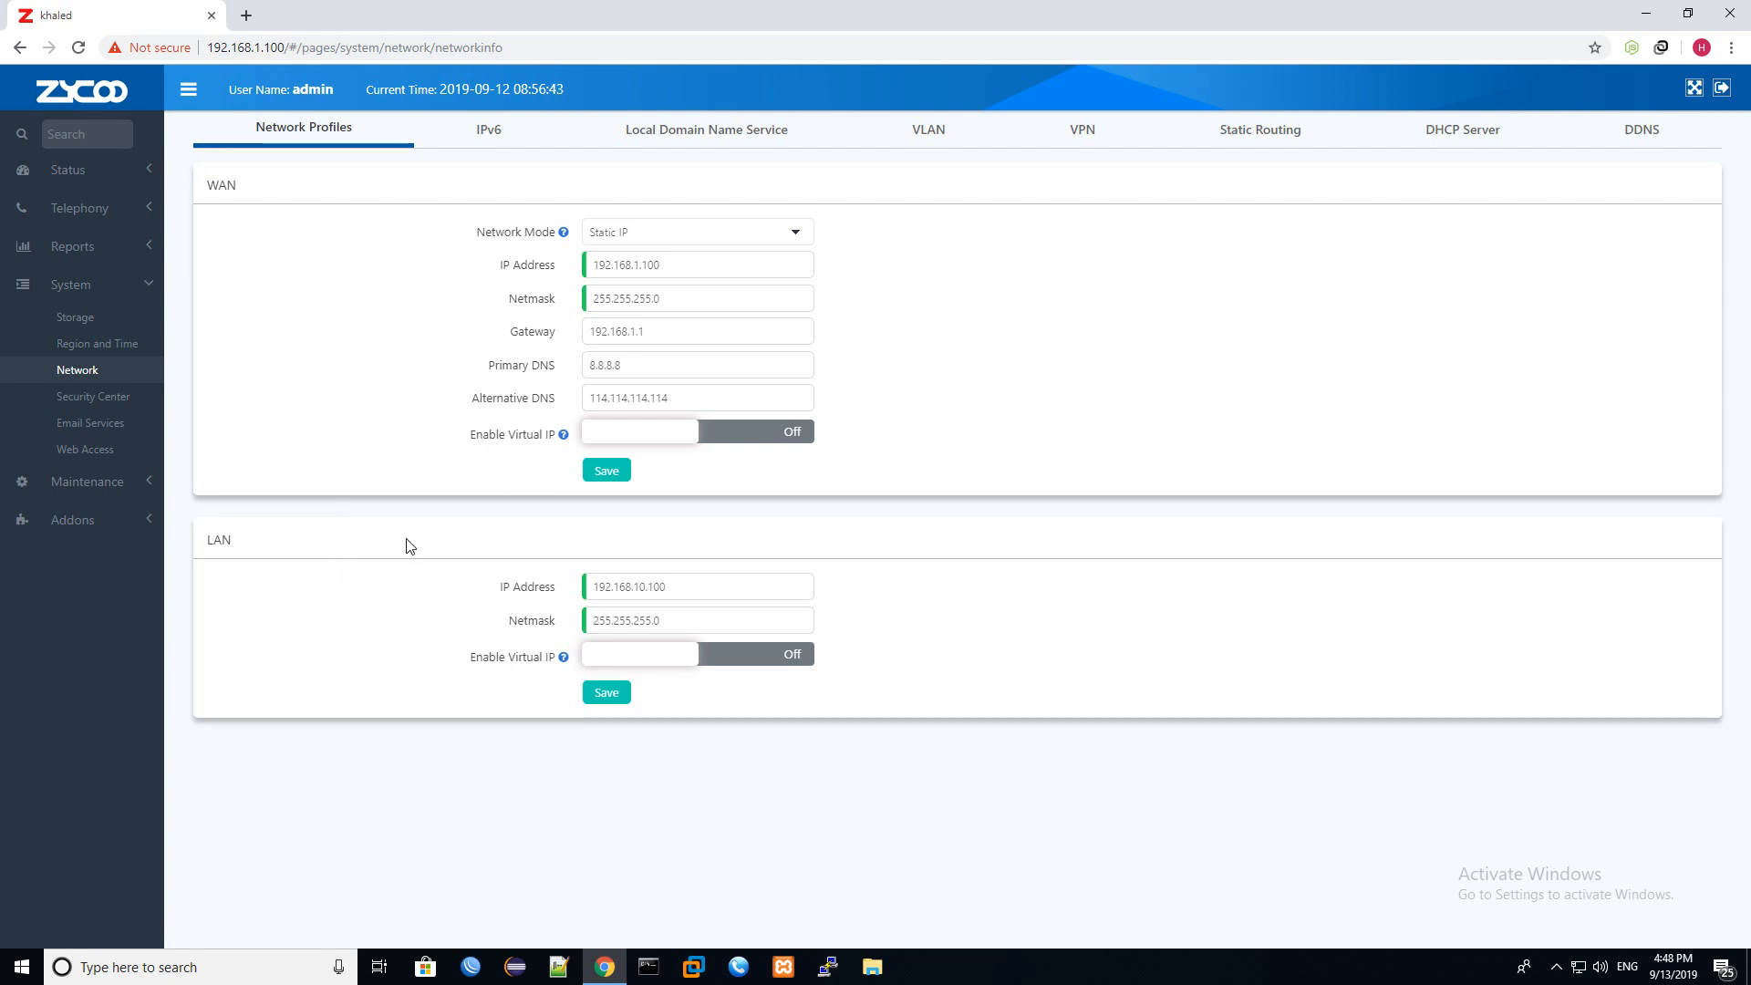
- Change the WAN IP address to 192.168.11.254 and the gateway to 192.168.11.1, reviewing the DNS fields
{"action": "left_click_drag", "start_coordinate": [710, 259], "coordinate": [435, 265]}
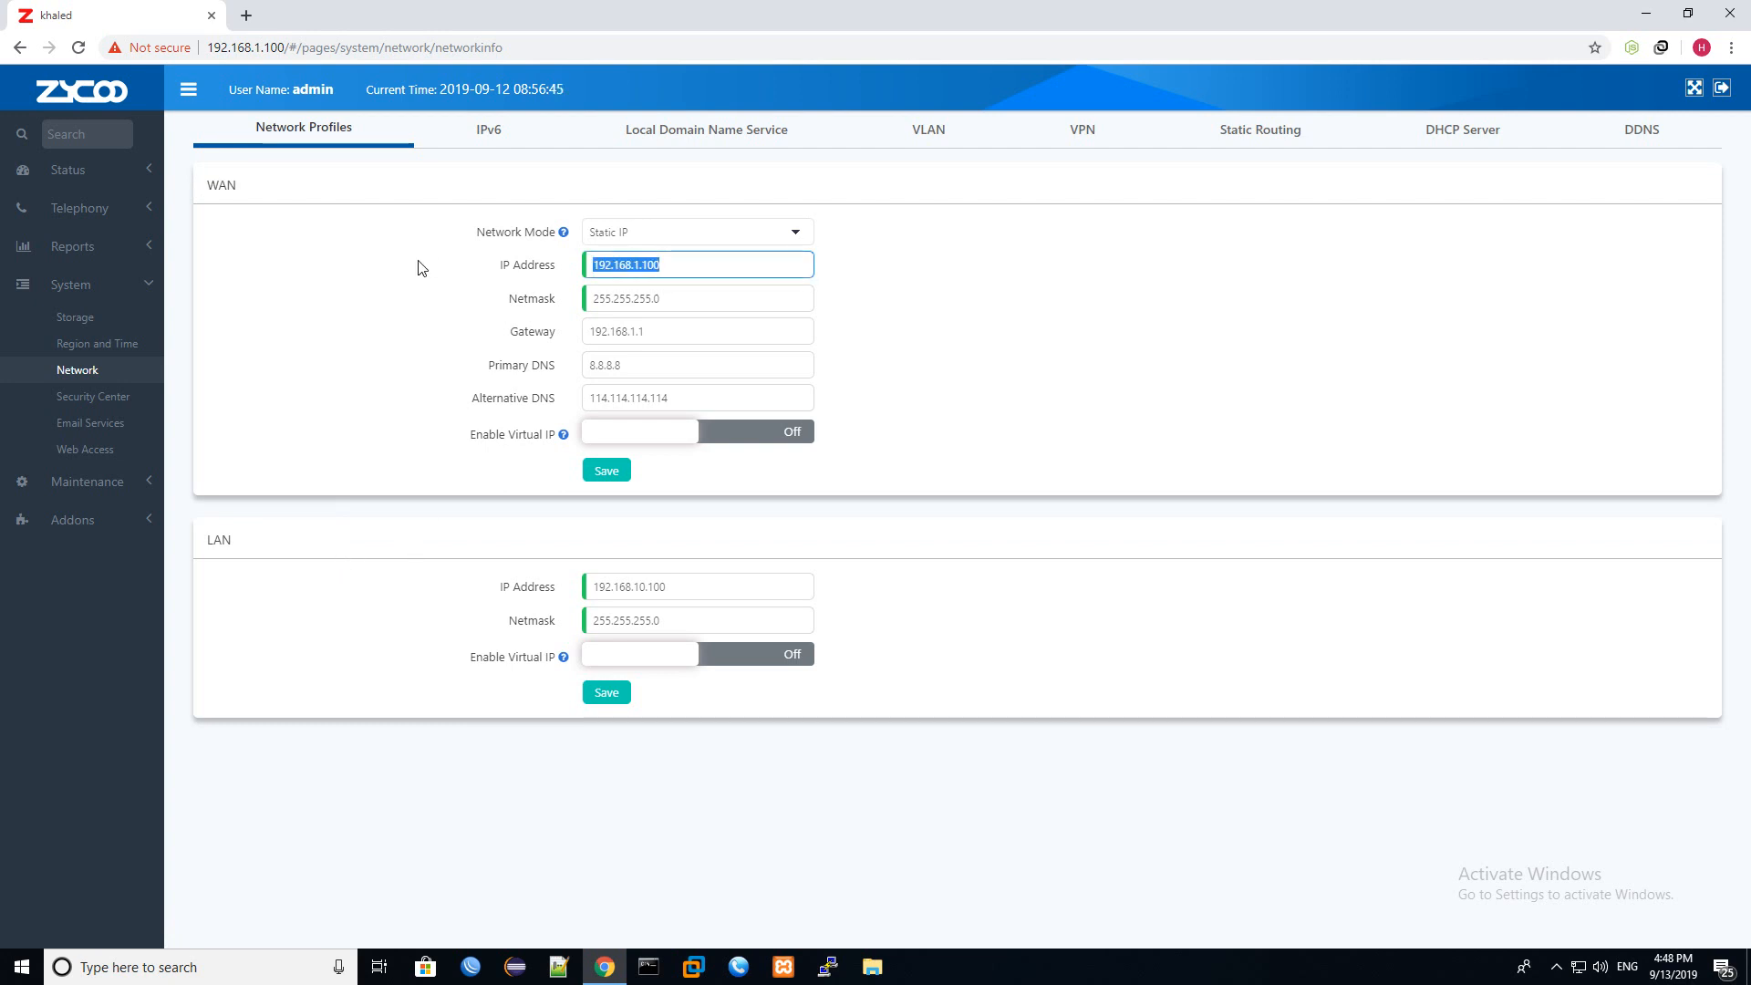
{"action": "type", "text": "192.168"}
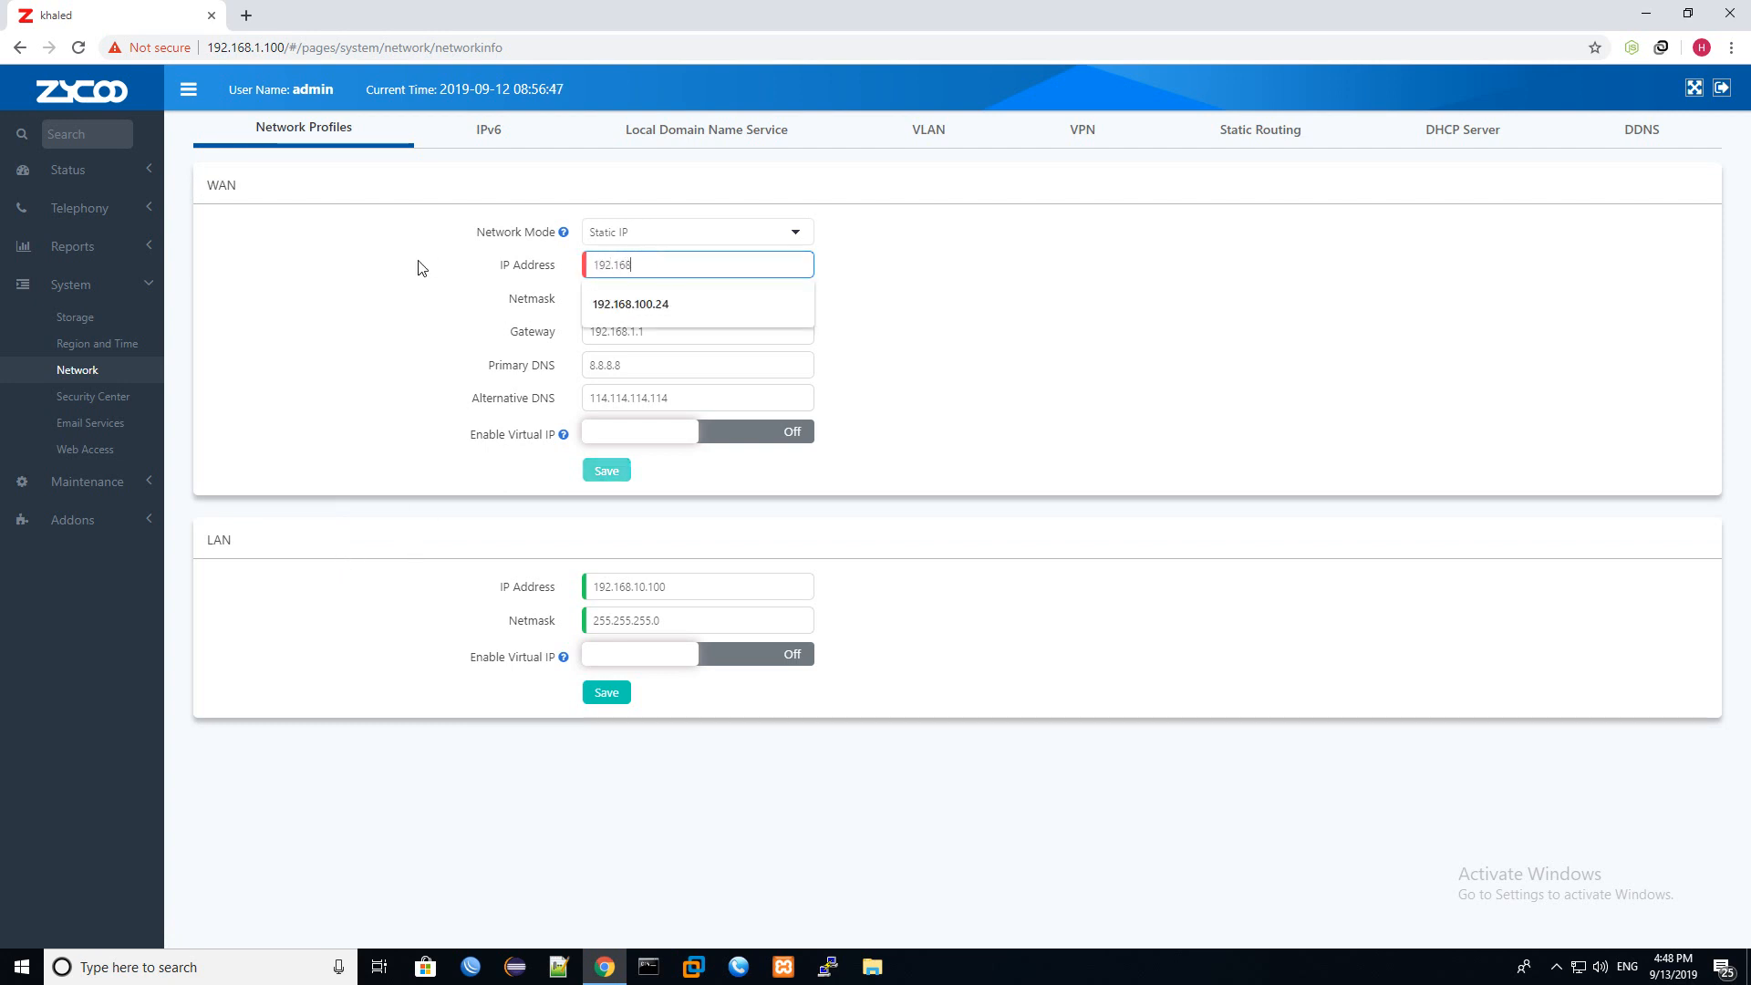
{"action": "type", "text": ".11"}
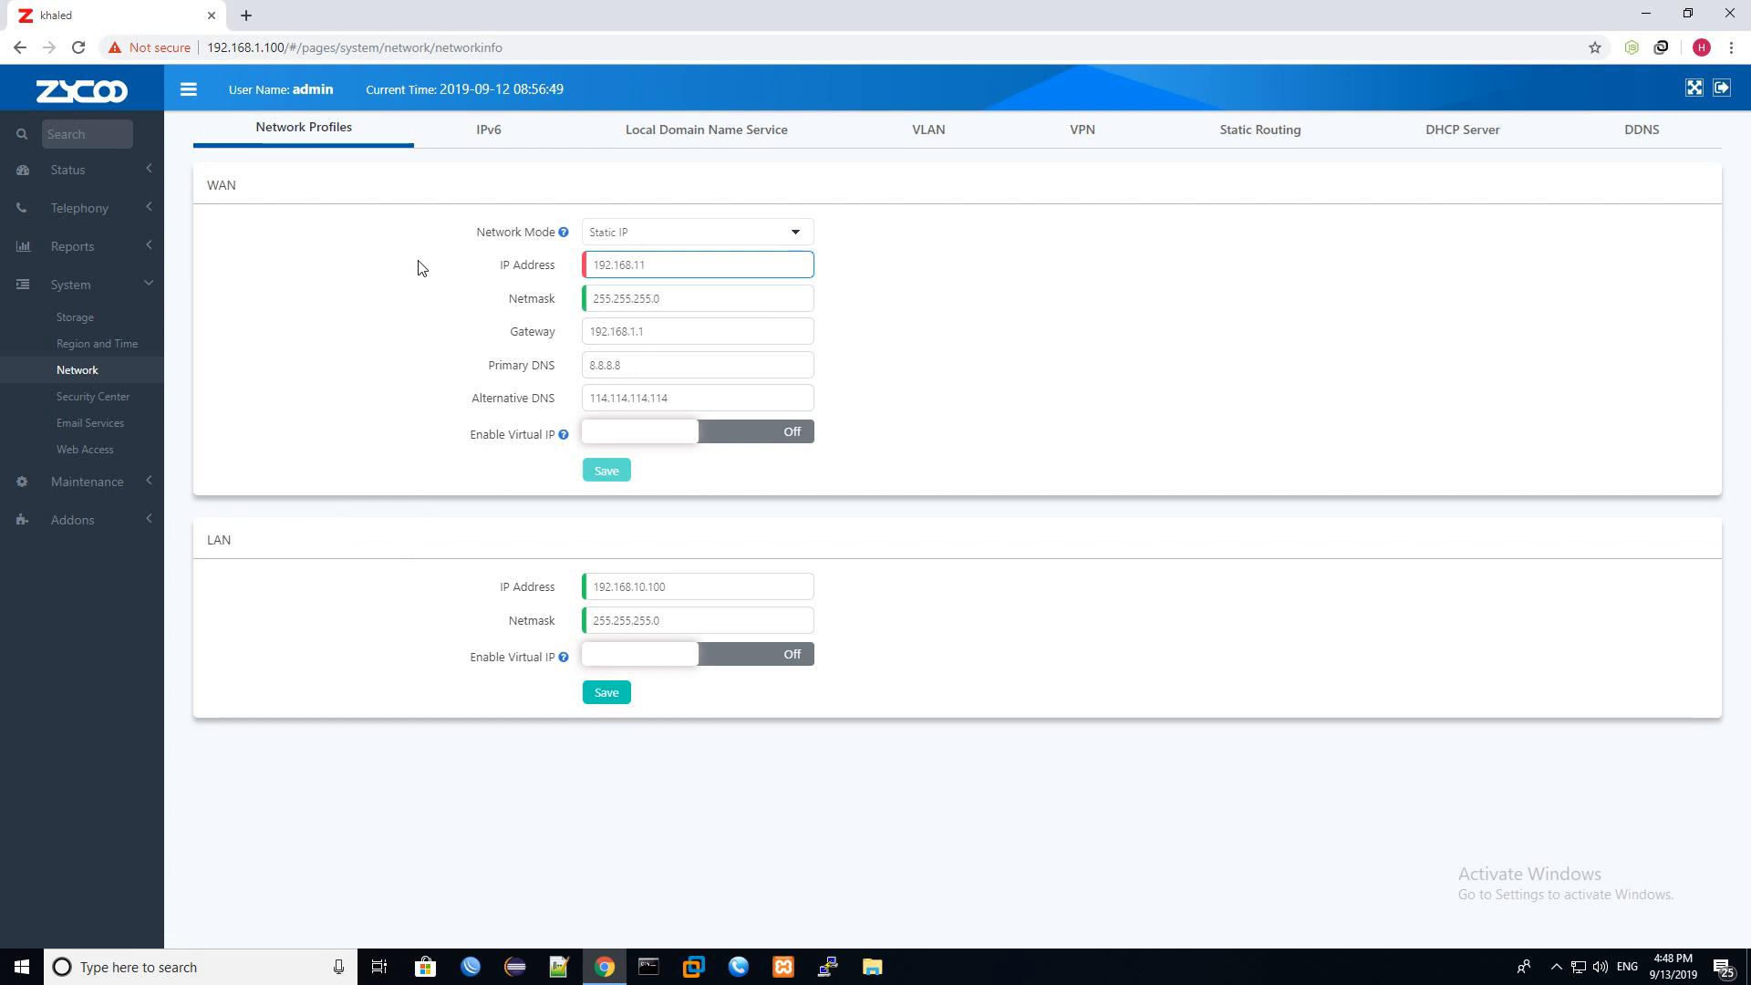
{"action": "type", "text": ".253"}
{"action": "type", "text": "4"}
{"action": "left_click_drag", "start_coordinate": [667, 270], "coordinate": [566, 272]}
{"action": "left_click", "coordinate": [661, 329]}
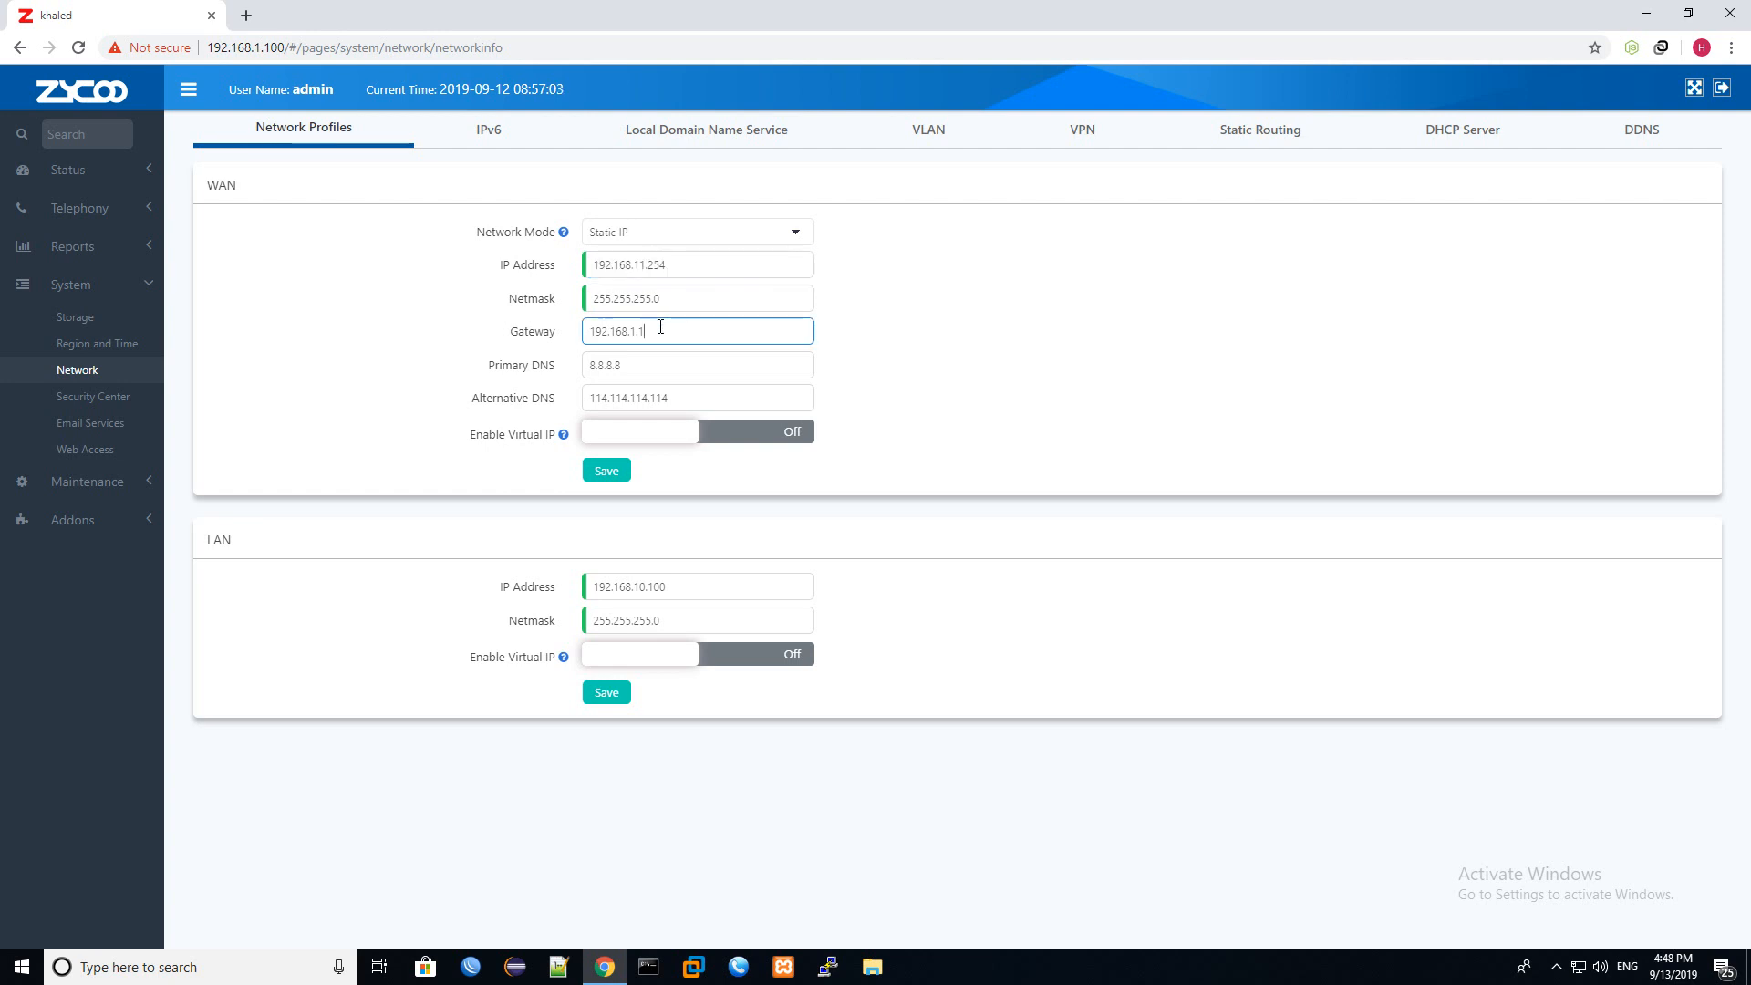
{"action": "left_click", "coordinate": [709, 366]}
{"action": "double_click", "coordinate": [714, 367]}
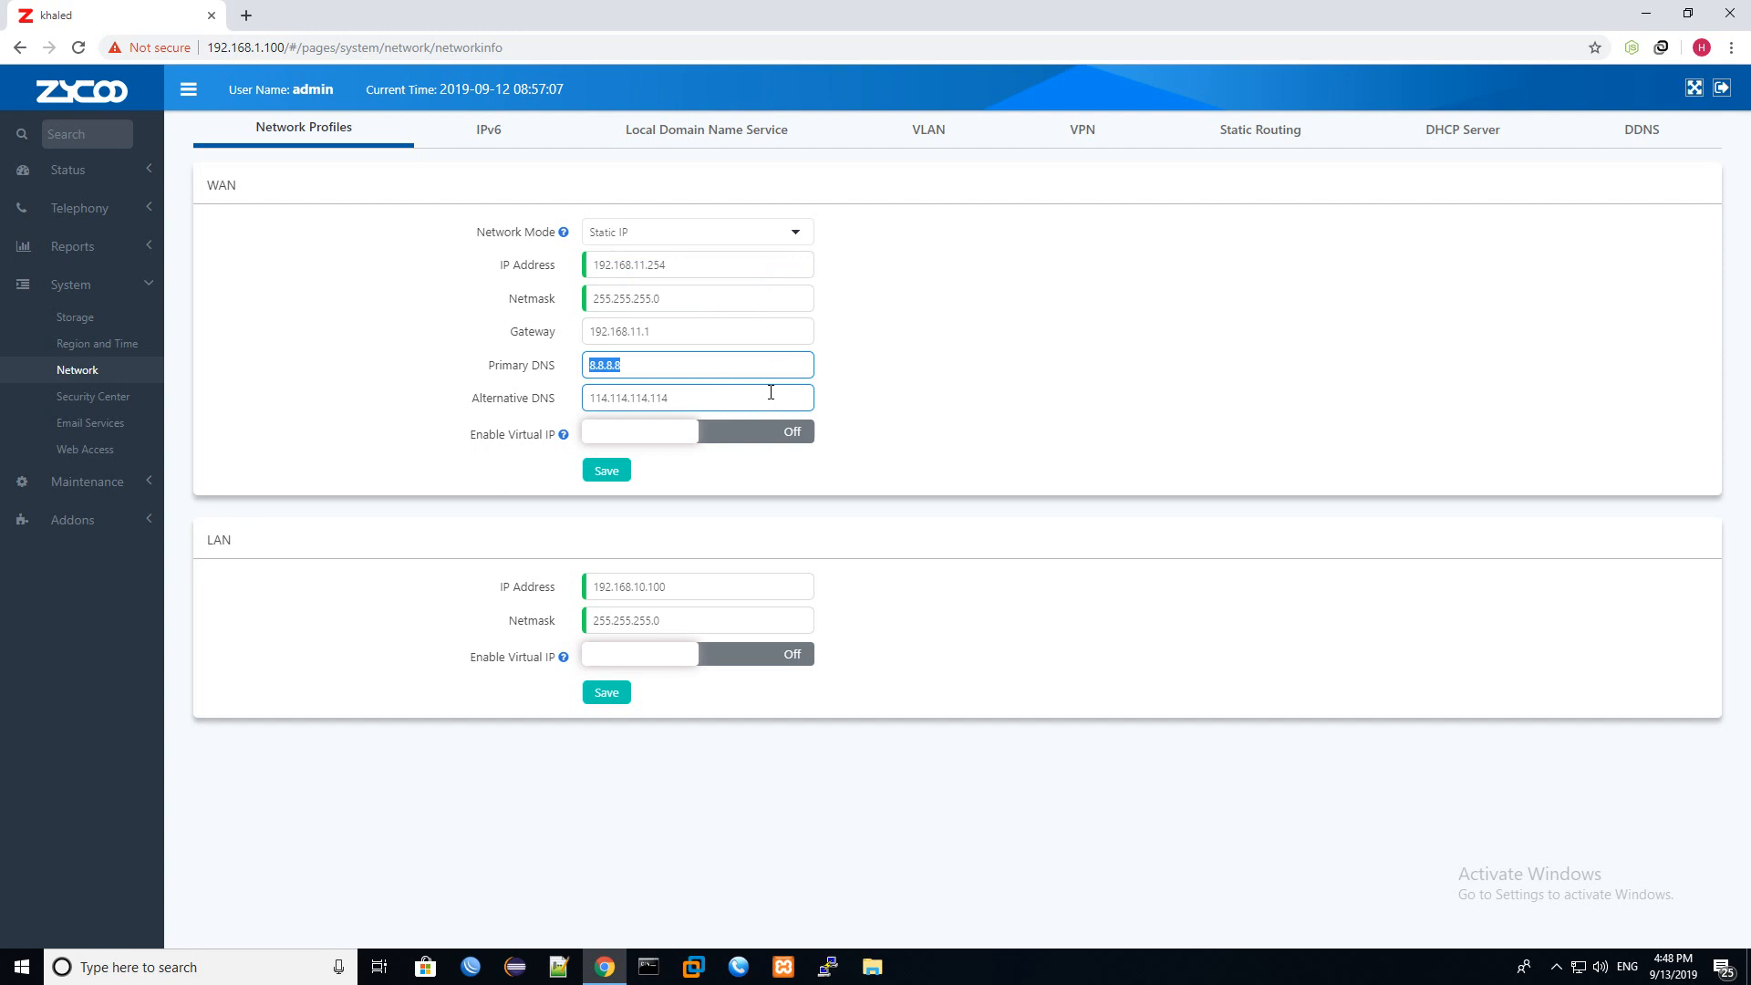
{"action": "left_click_drag", "start_coordinate": [770, 397], "coordinate": [592, 401]}
{"action": "double_click", "coordinate": [638, 367]}
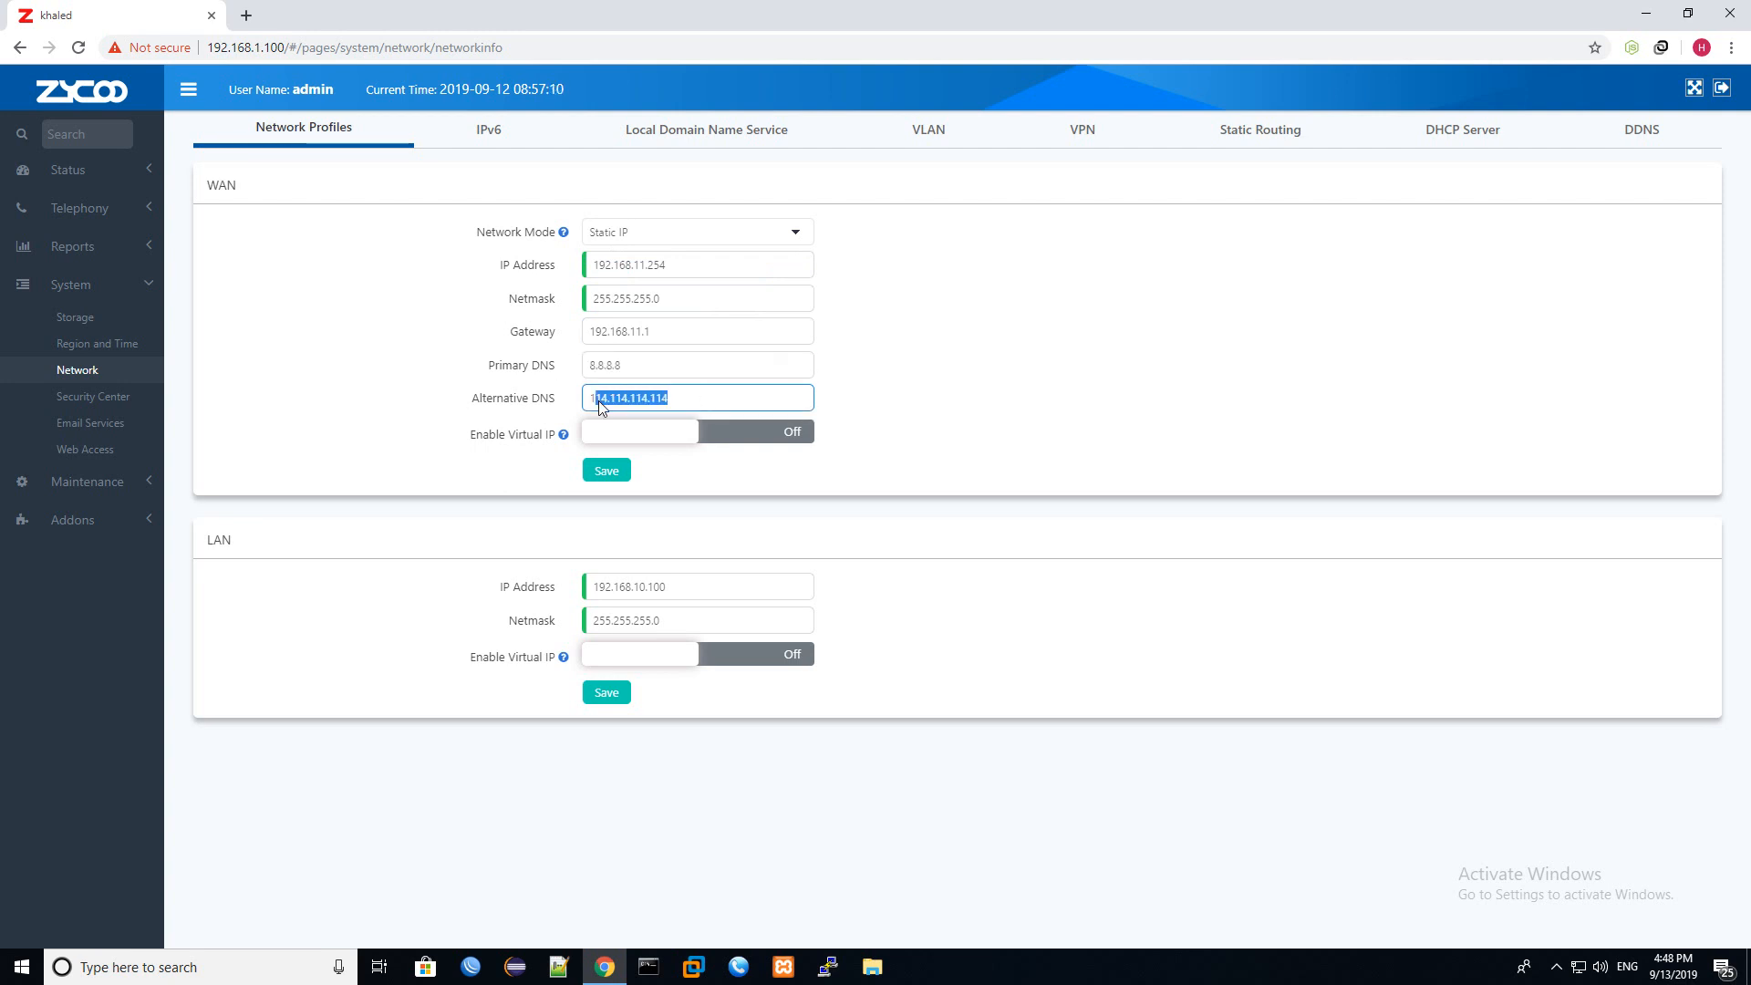
- Save the WAN settings, confirm the network restart, and open a new browser tab
{"action": "left_click", "coordinate": [607, 471]}
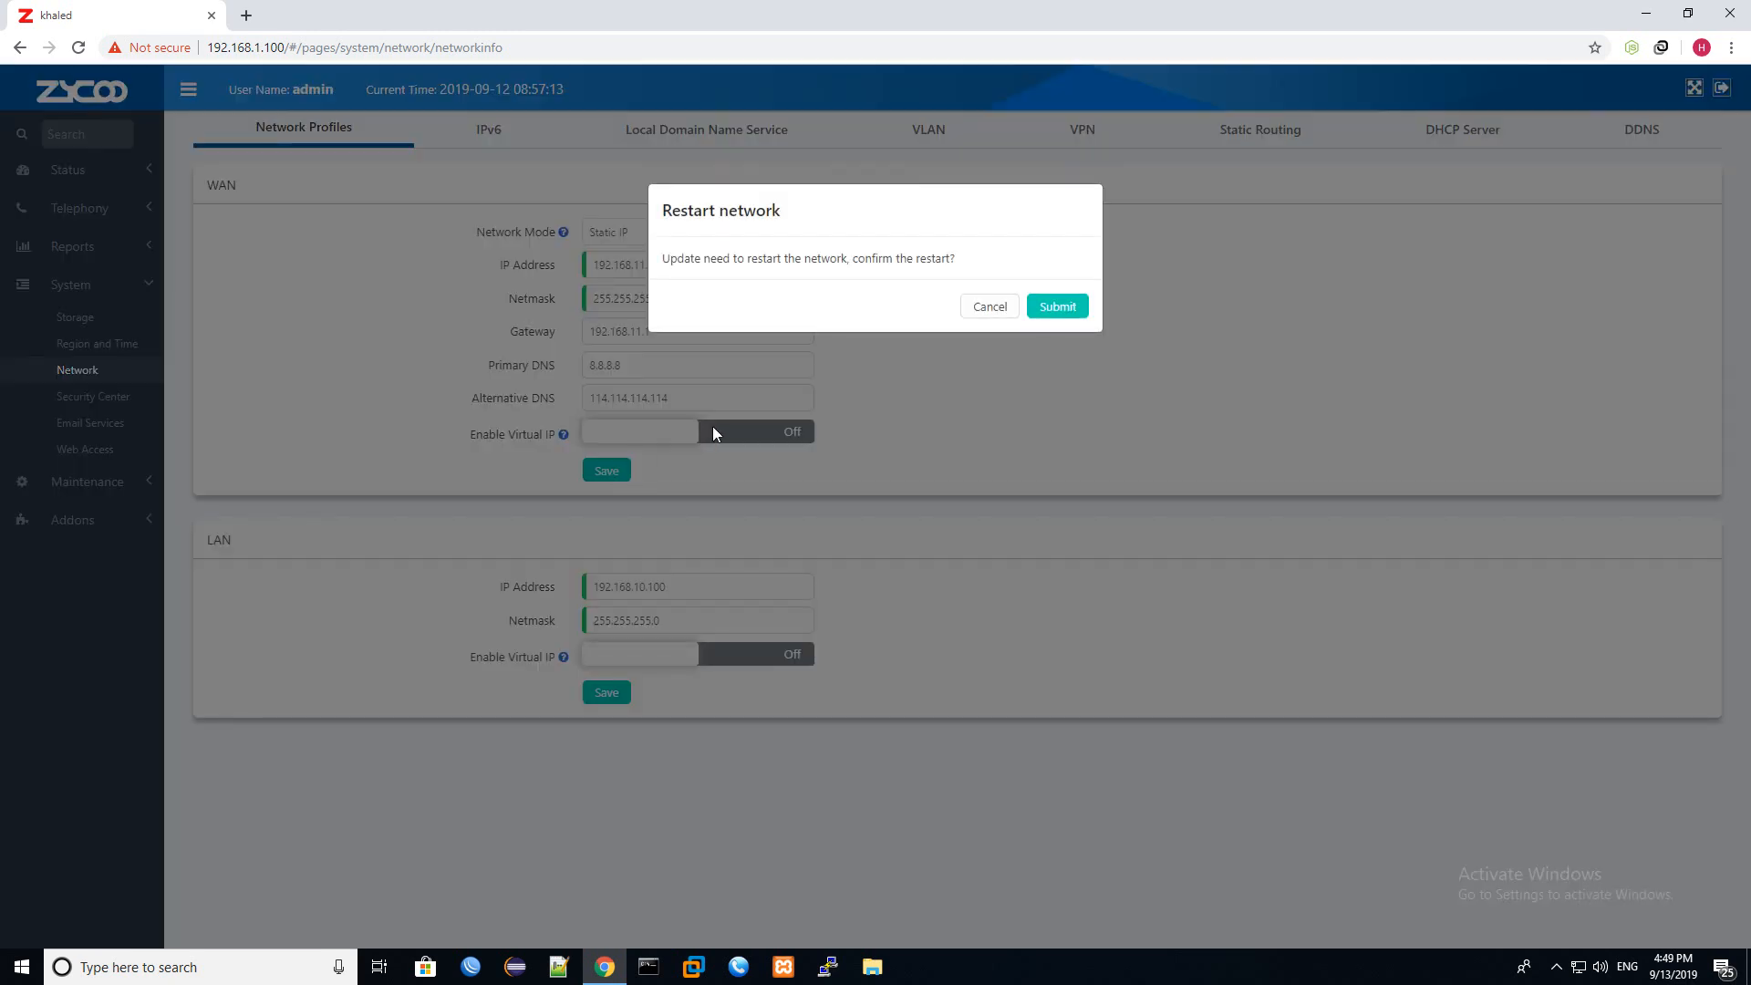
{"action": "left_click", "coordinate": [1055, 310]}
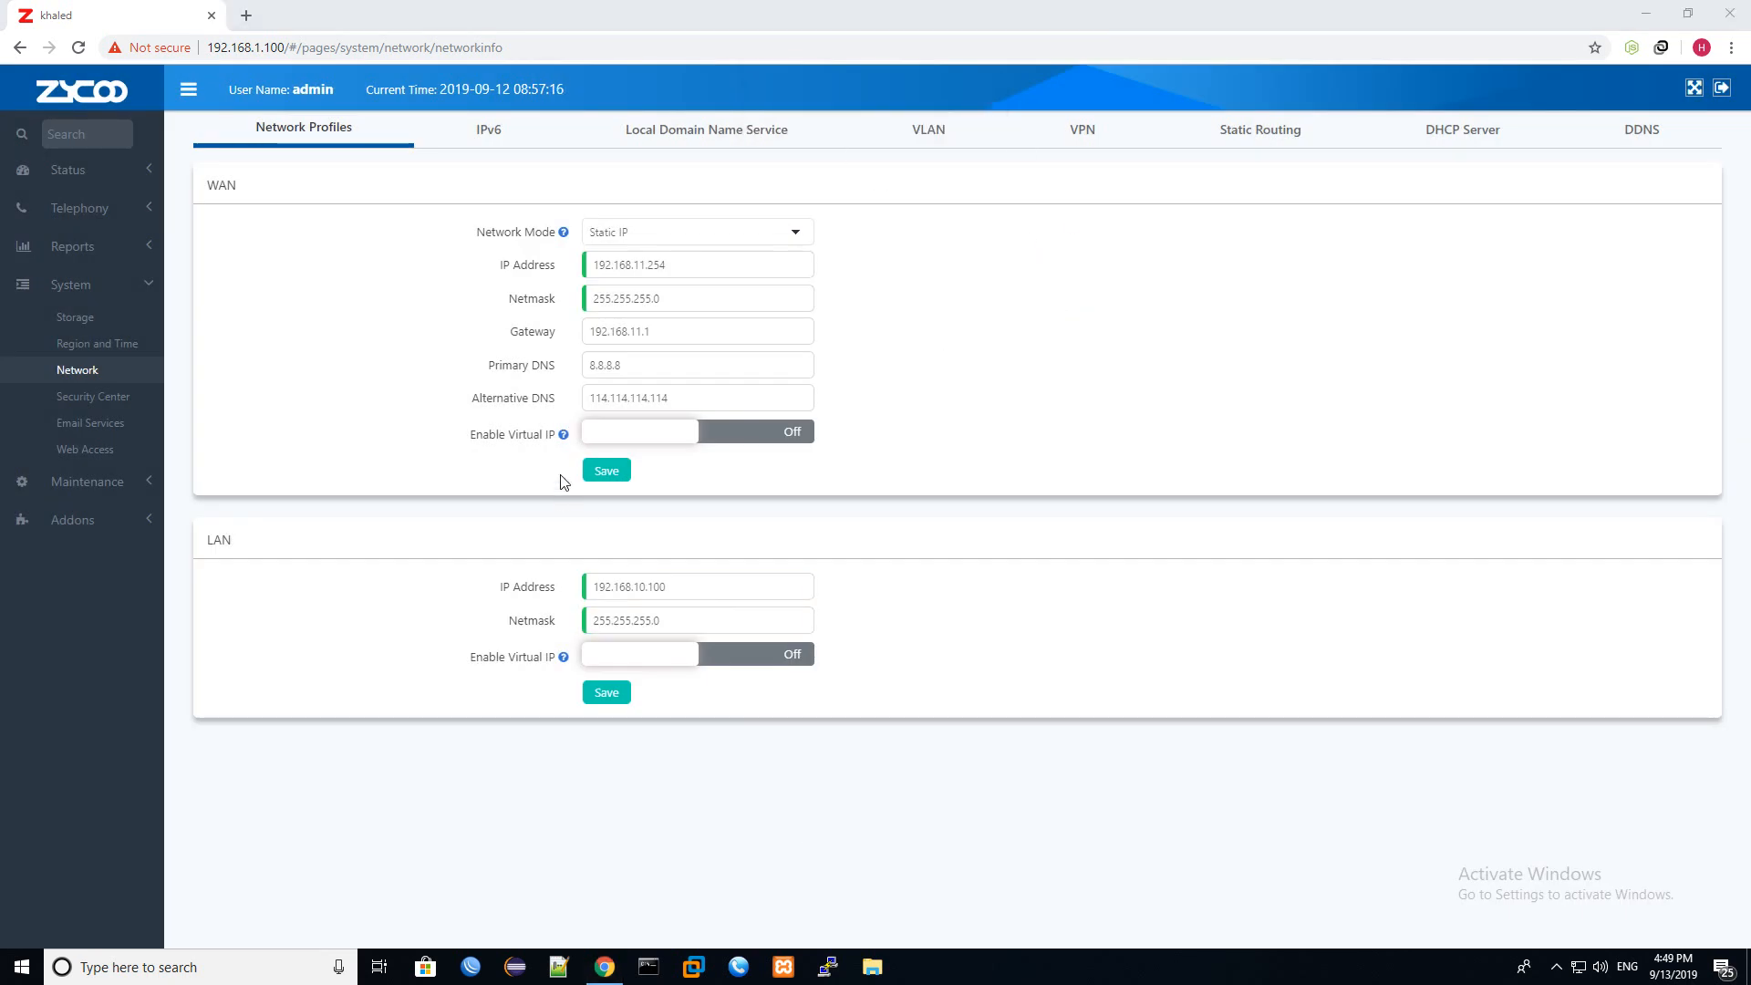
{"action": "left_click", "coordinate": [243, 24]}
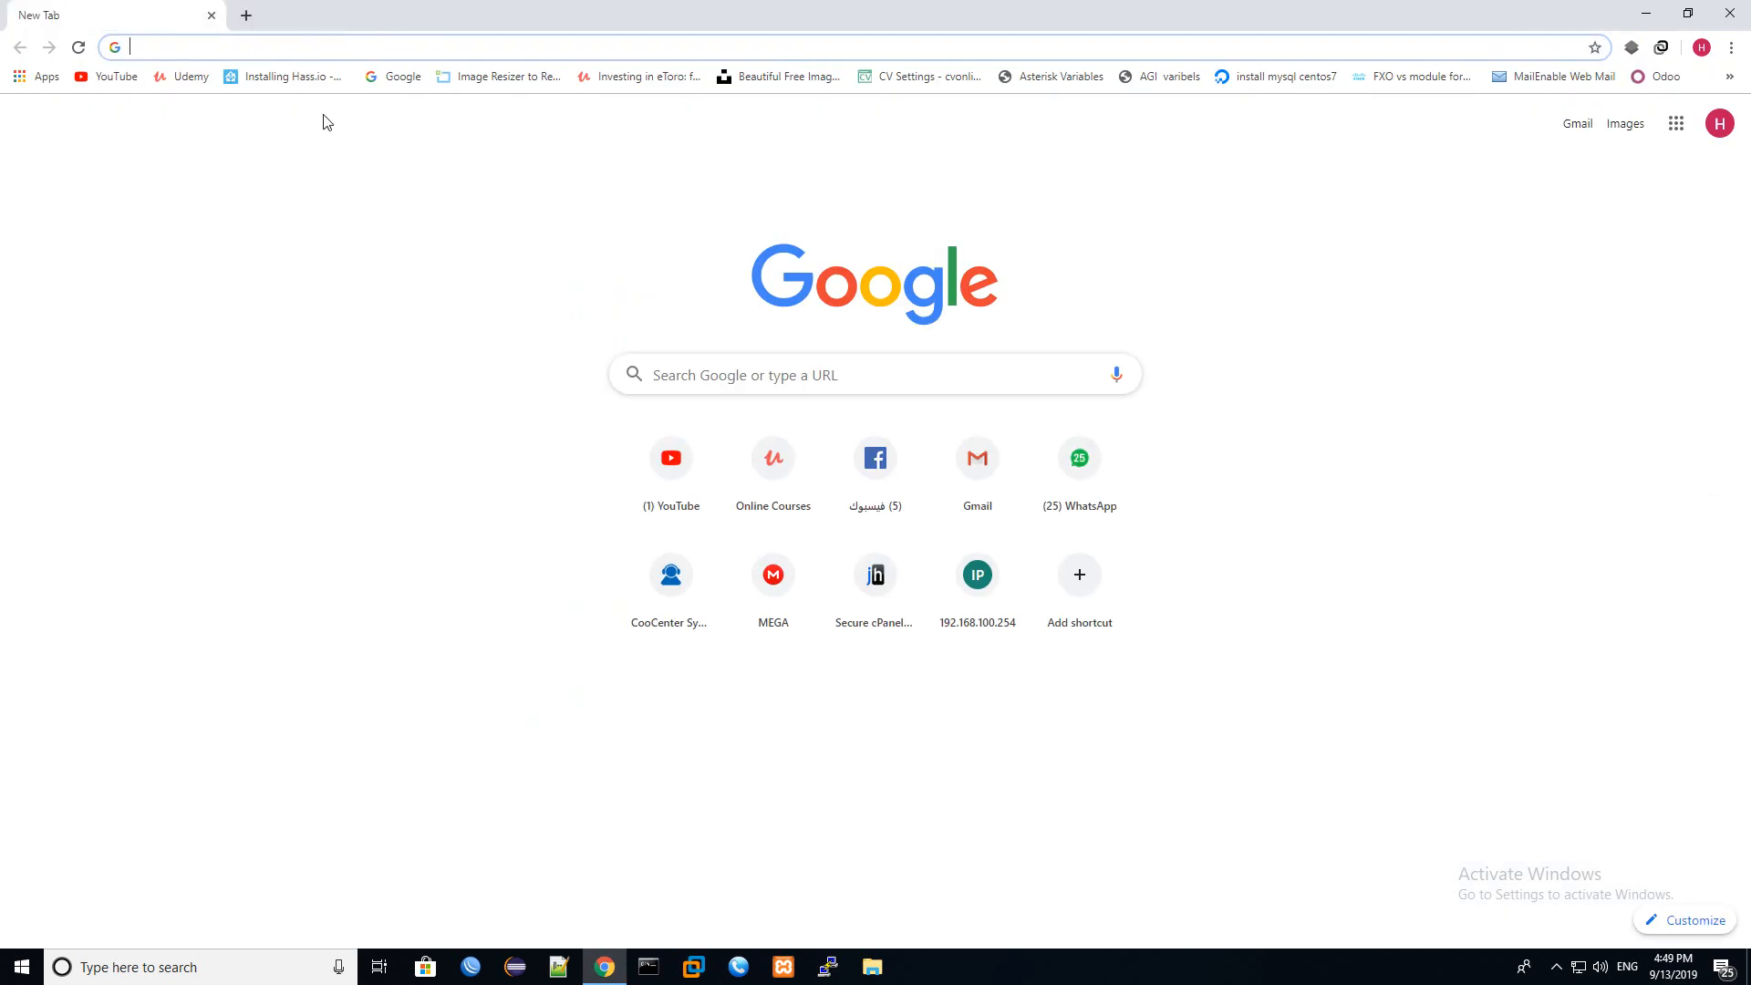
{"action": "type", "text": "192.168"}
{"action": "key", "text": "ctrl+a"}
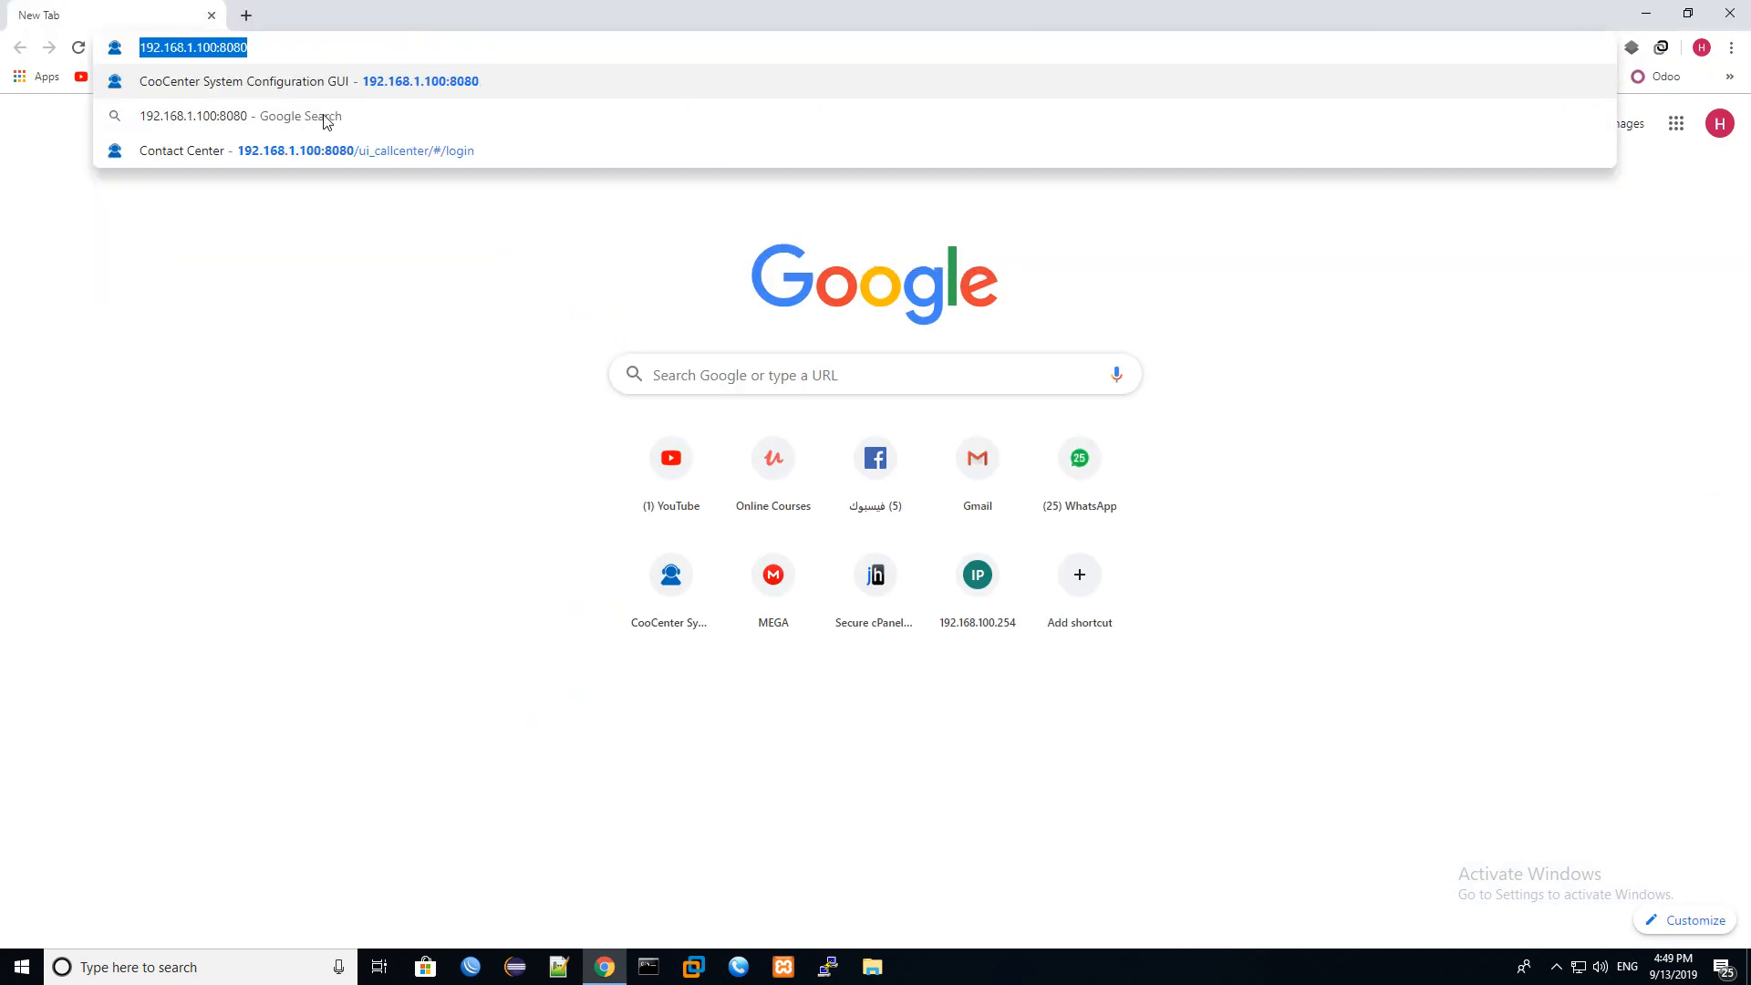
{"action": "type", "text": "http"}
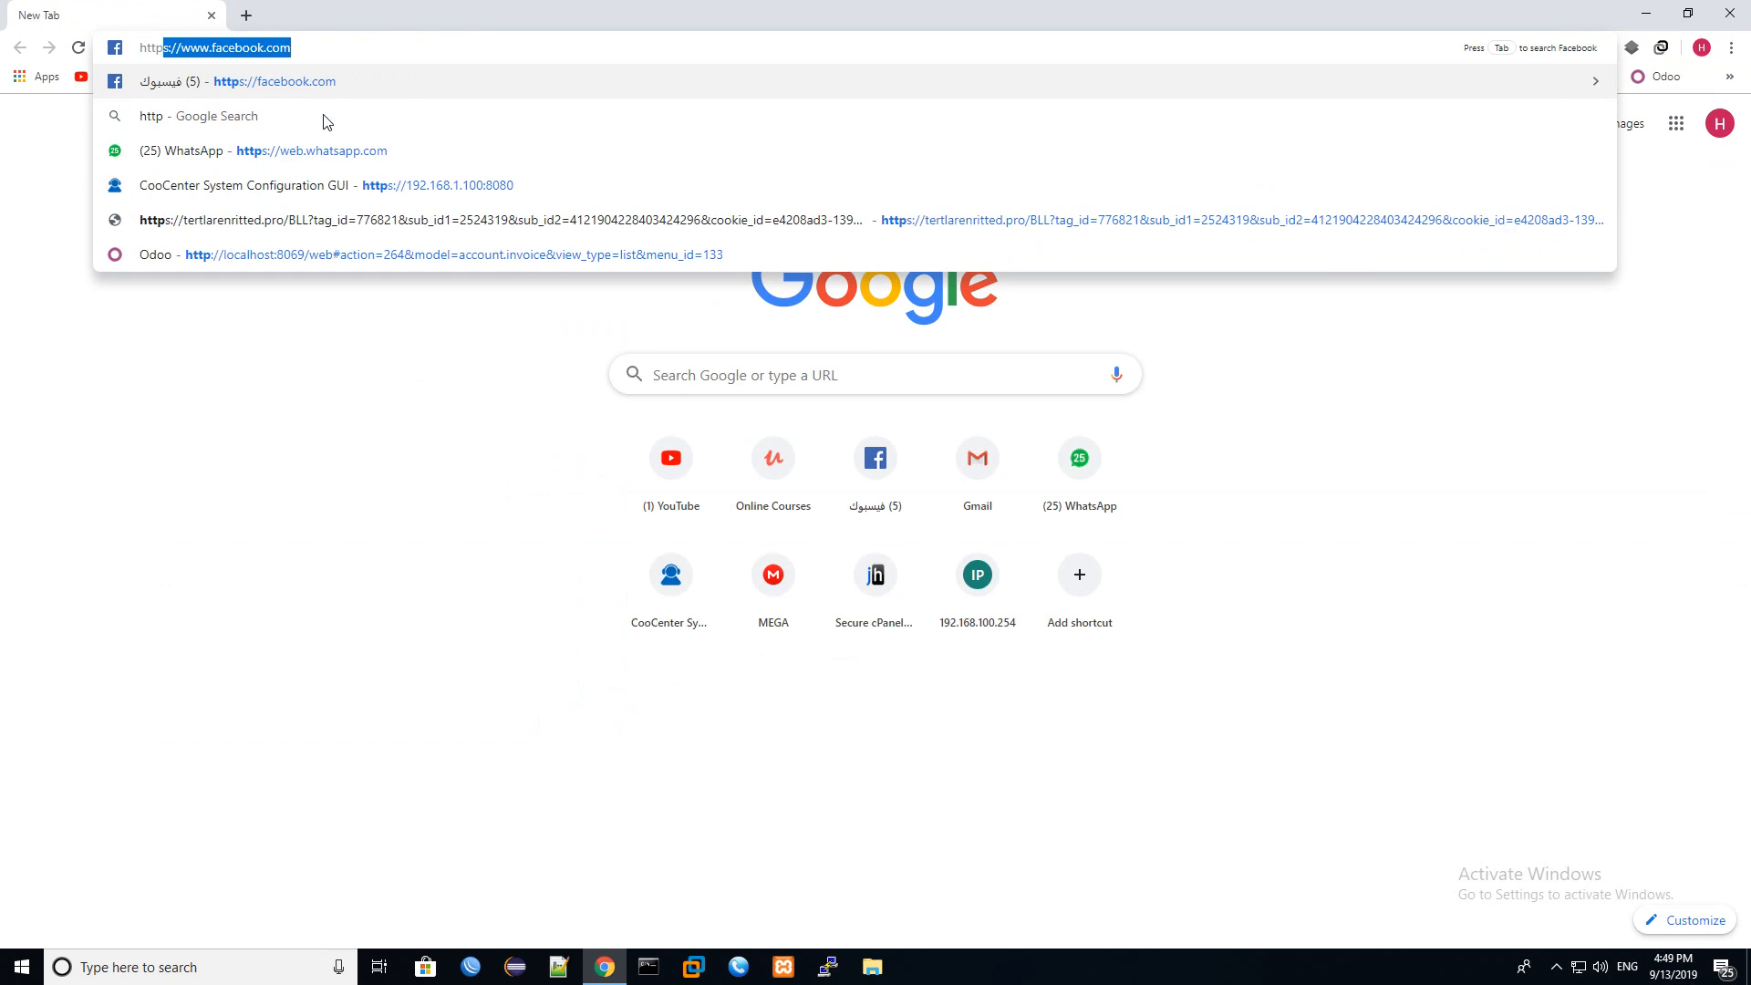
{"action": "type", "text": "s://"}
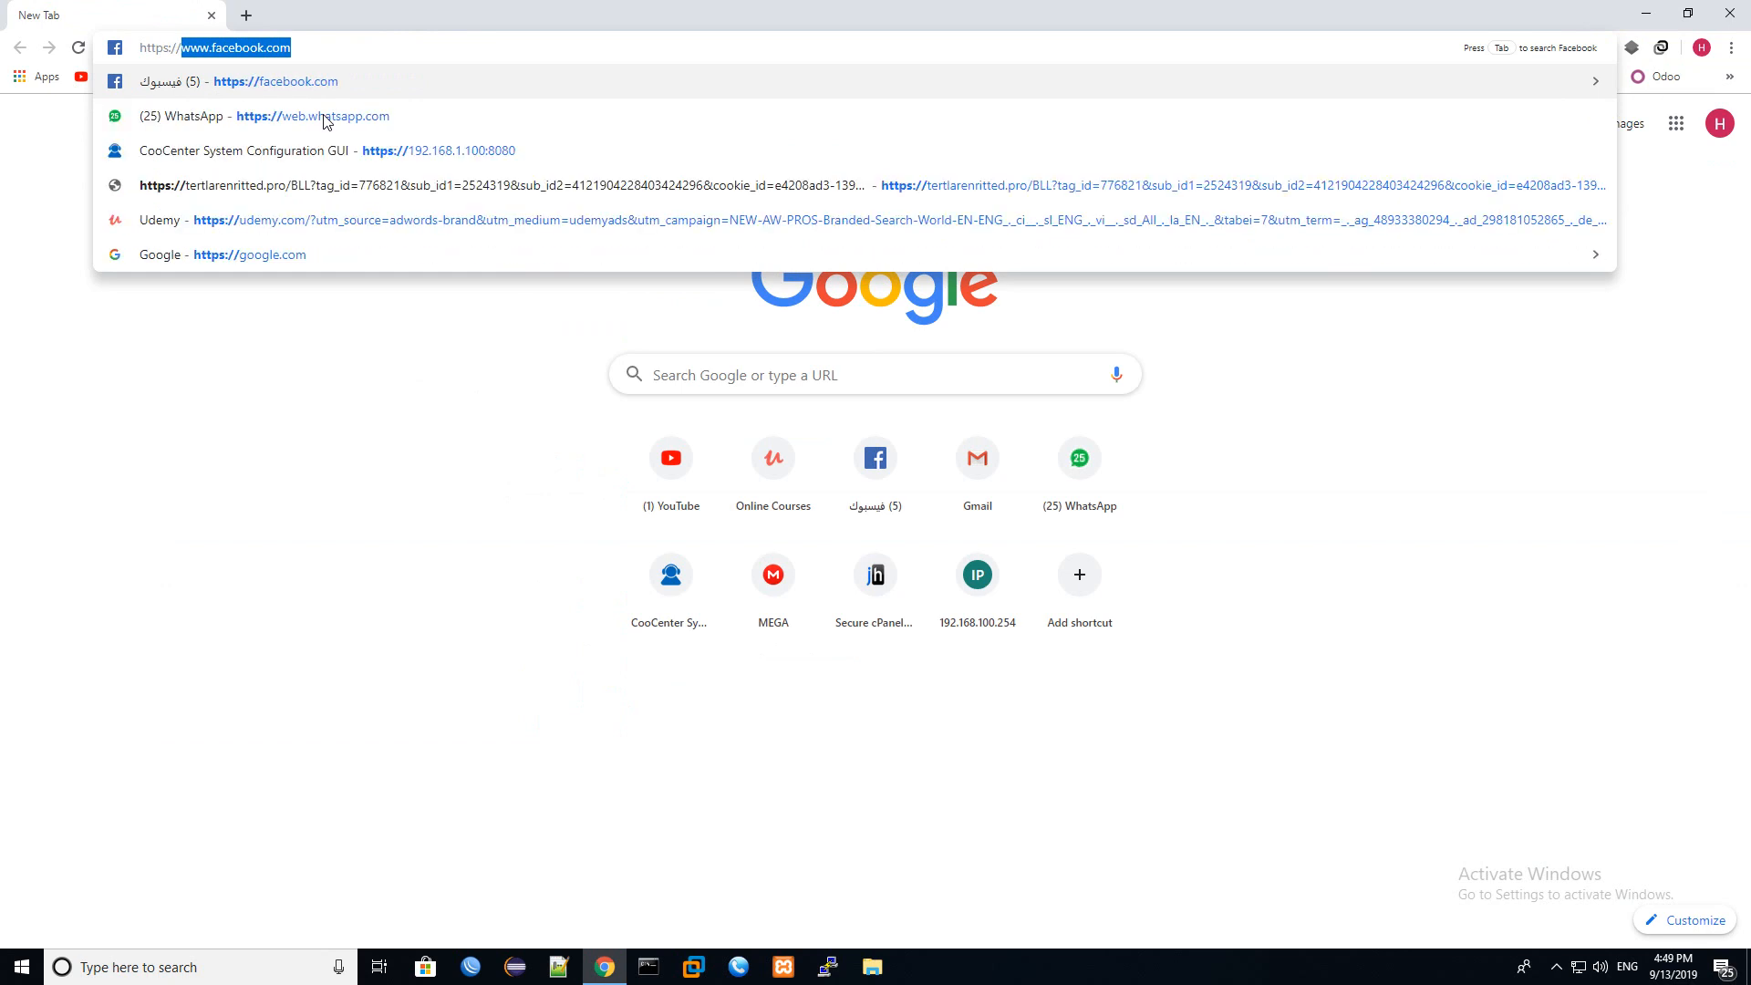
{"action": "type", "text": "192.168.11"}
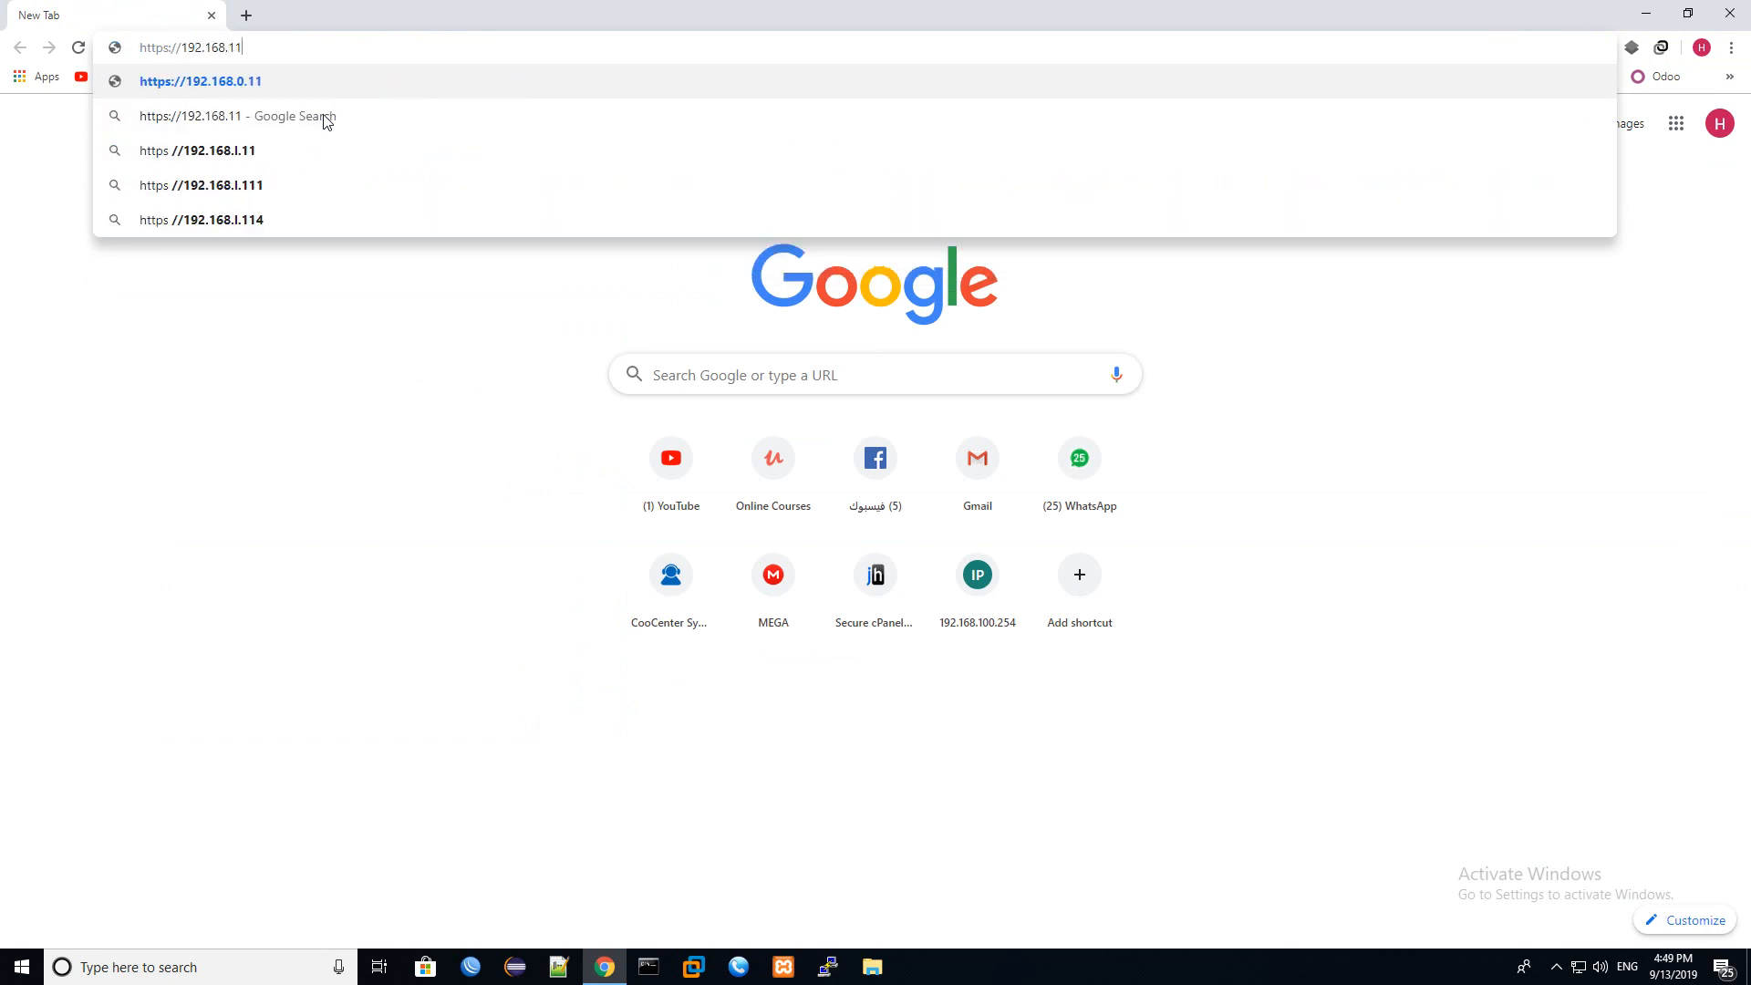
{"action": "type", "text": ".254"}
{"action": "key", "text": "Return"}
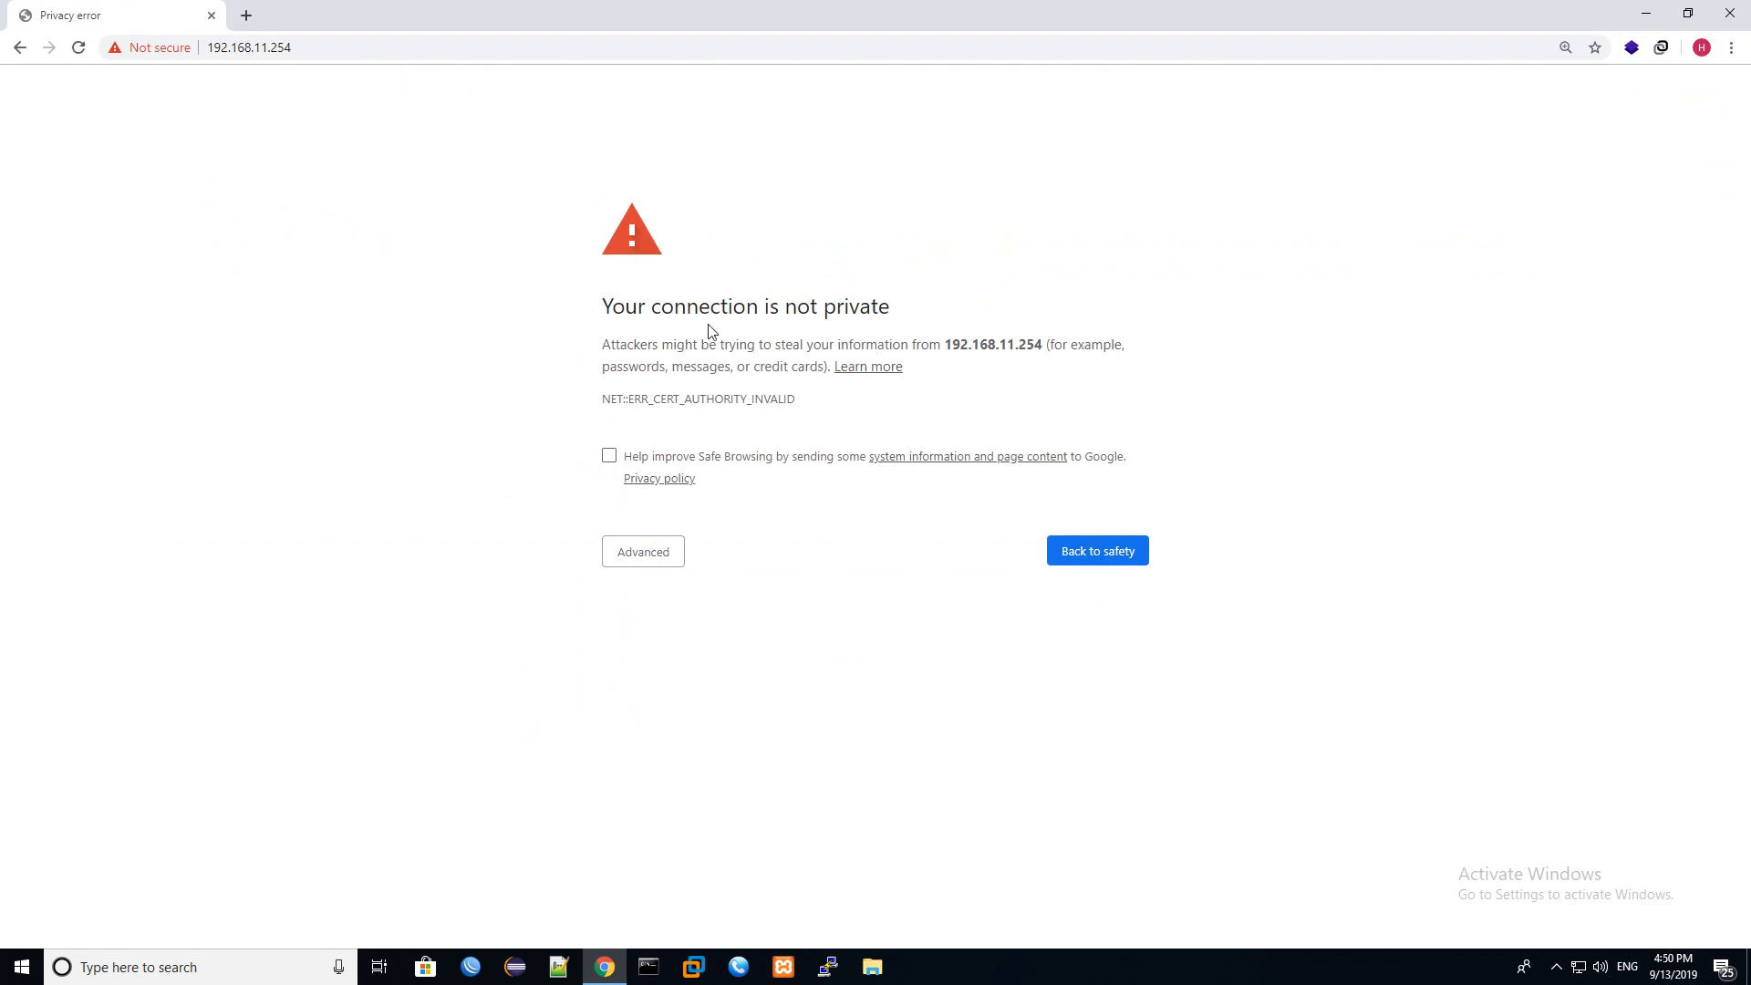
{"action": "left_click", "coordinate": [668, 565]}
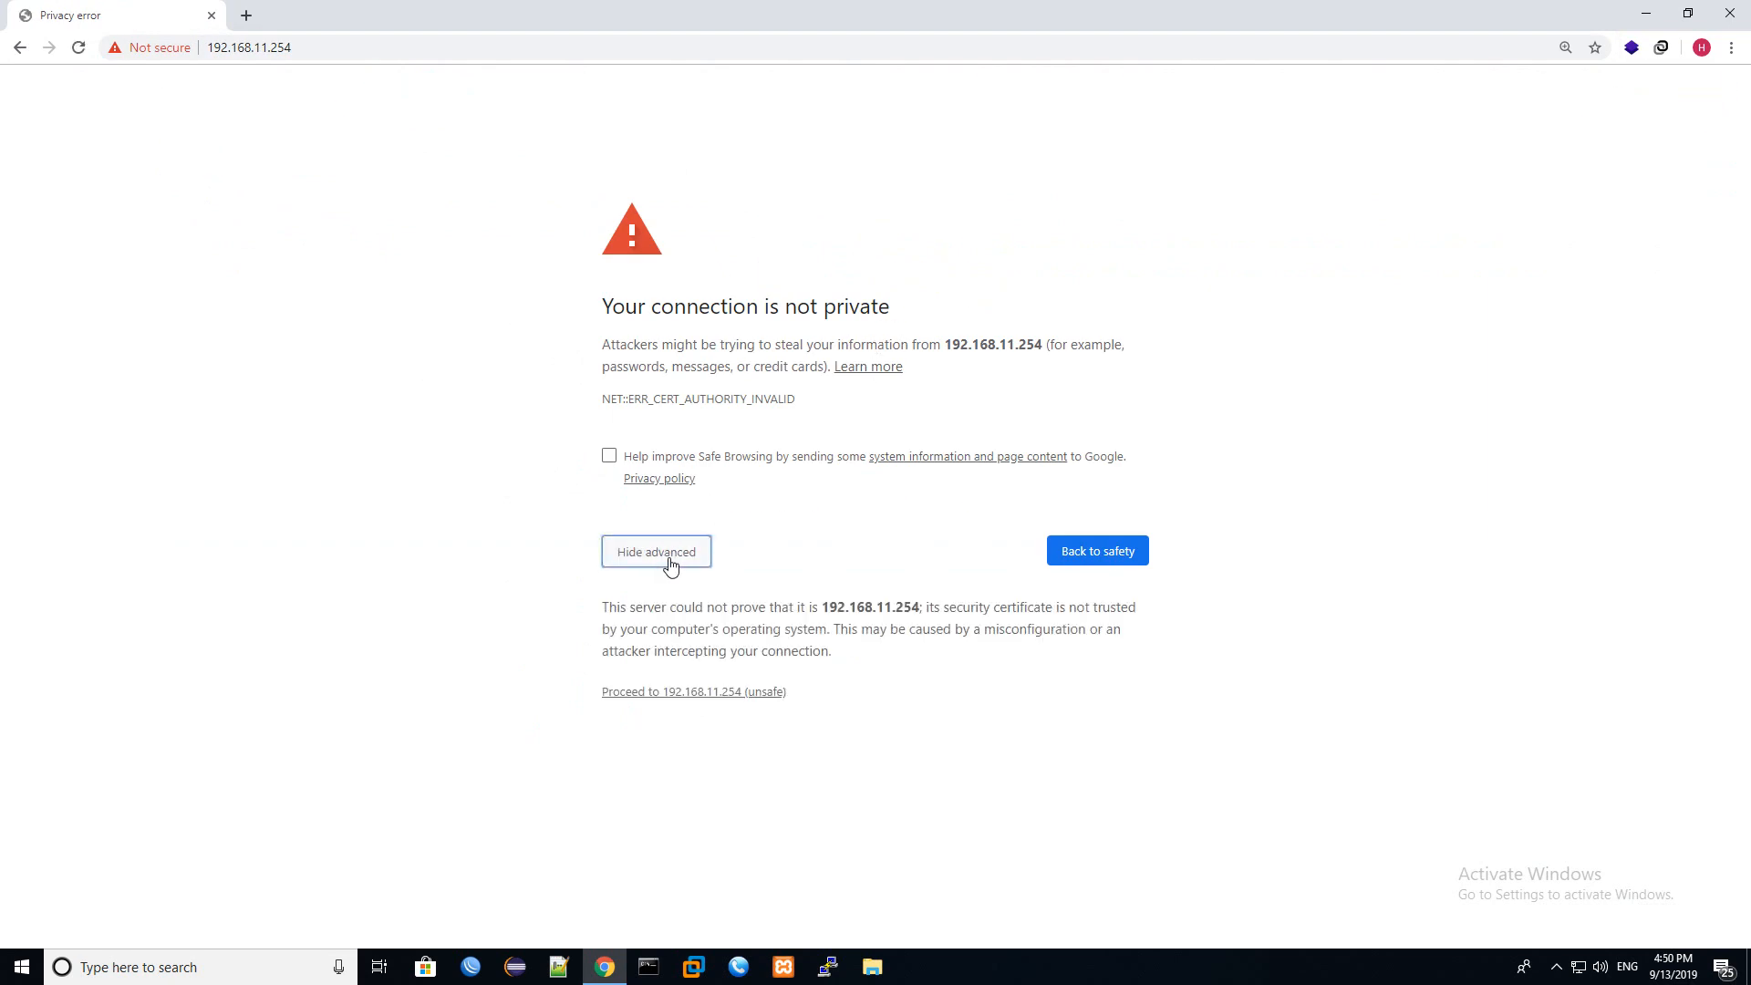
{"action": "left_click", "coordinate": [690, 693]}
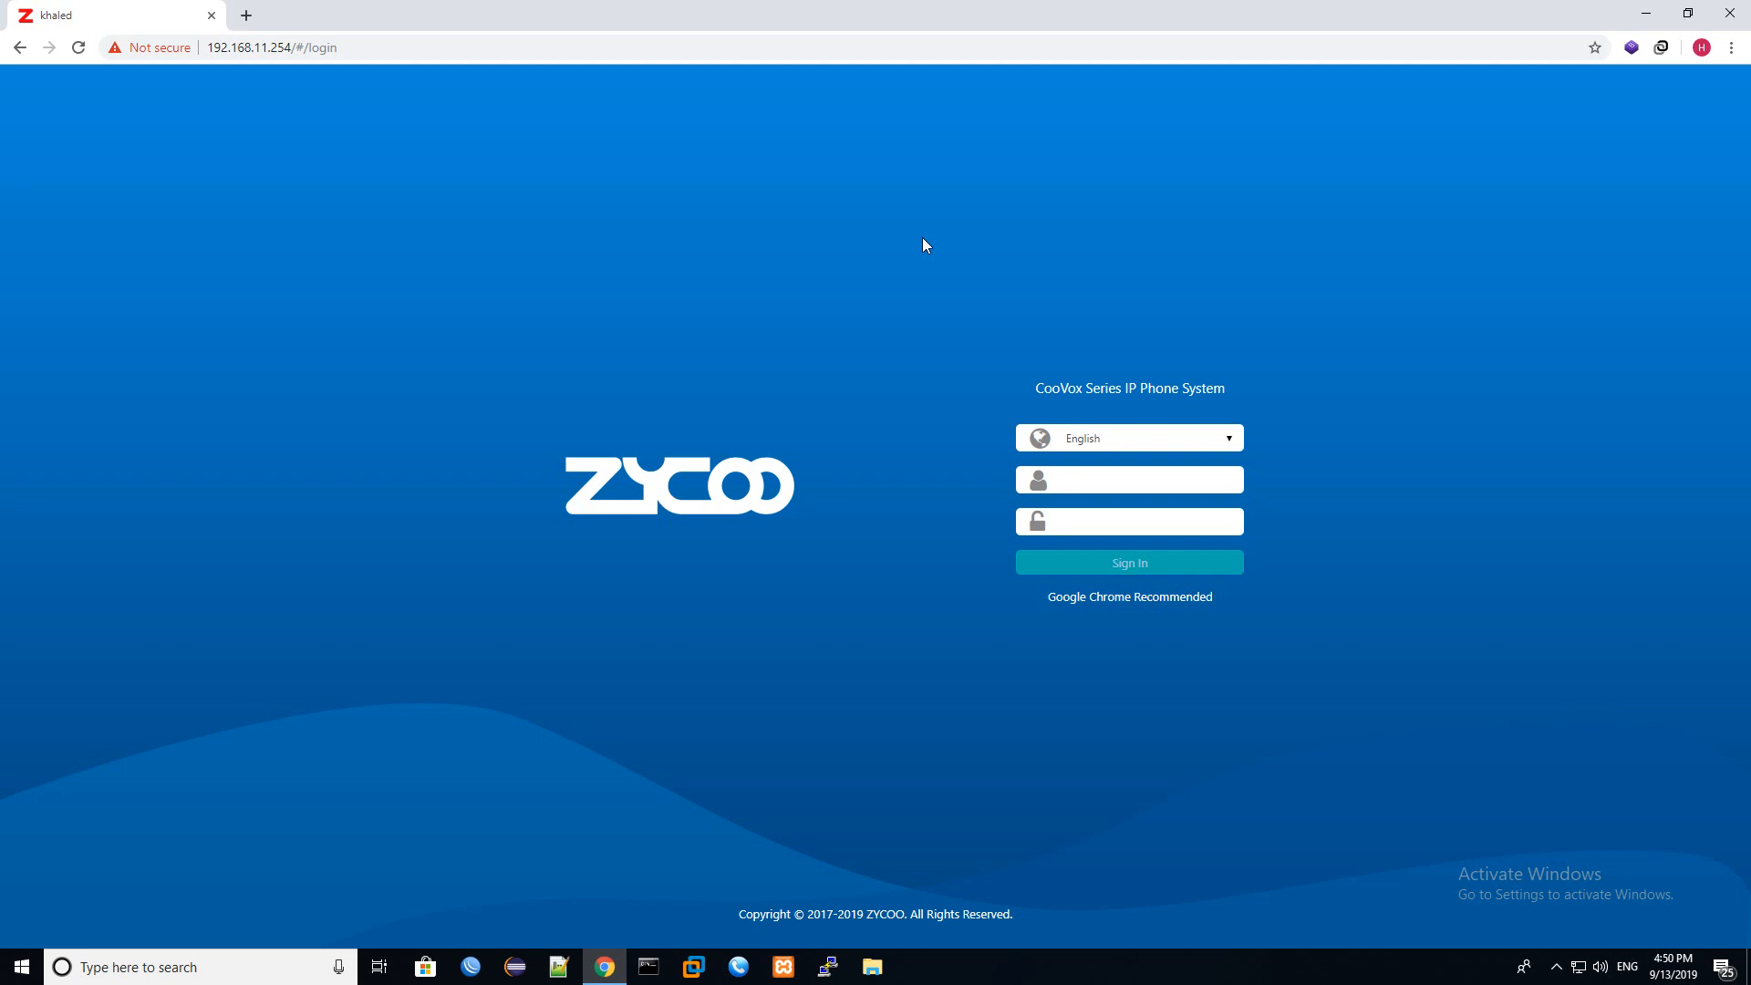
{"action": "left_click", "coordinate": [245, 16]}
- Search Google for asterisk, visit the official Asterisk site, and view its Products page
{"action": "type", "text": "astei"}
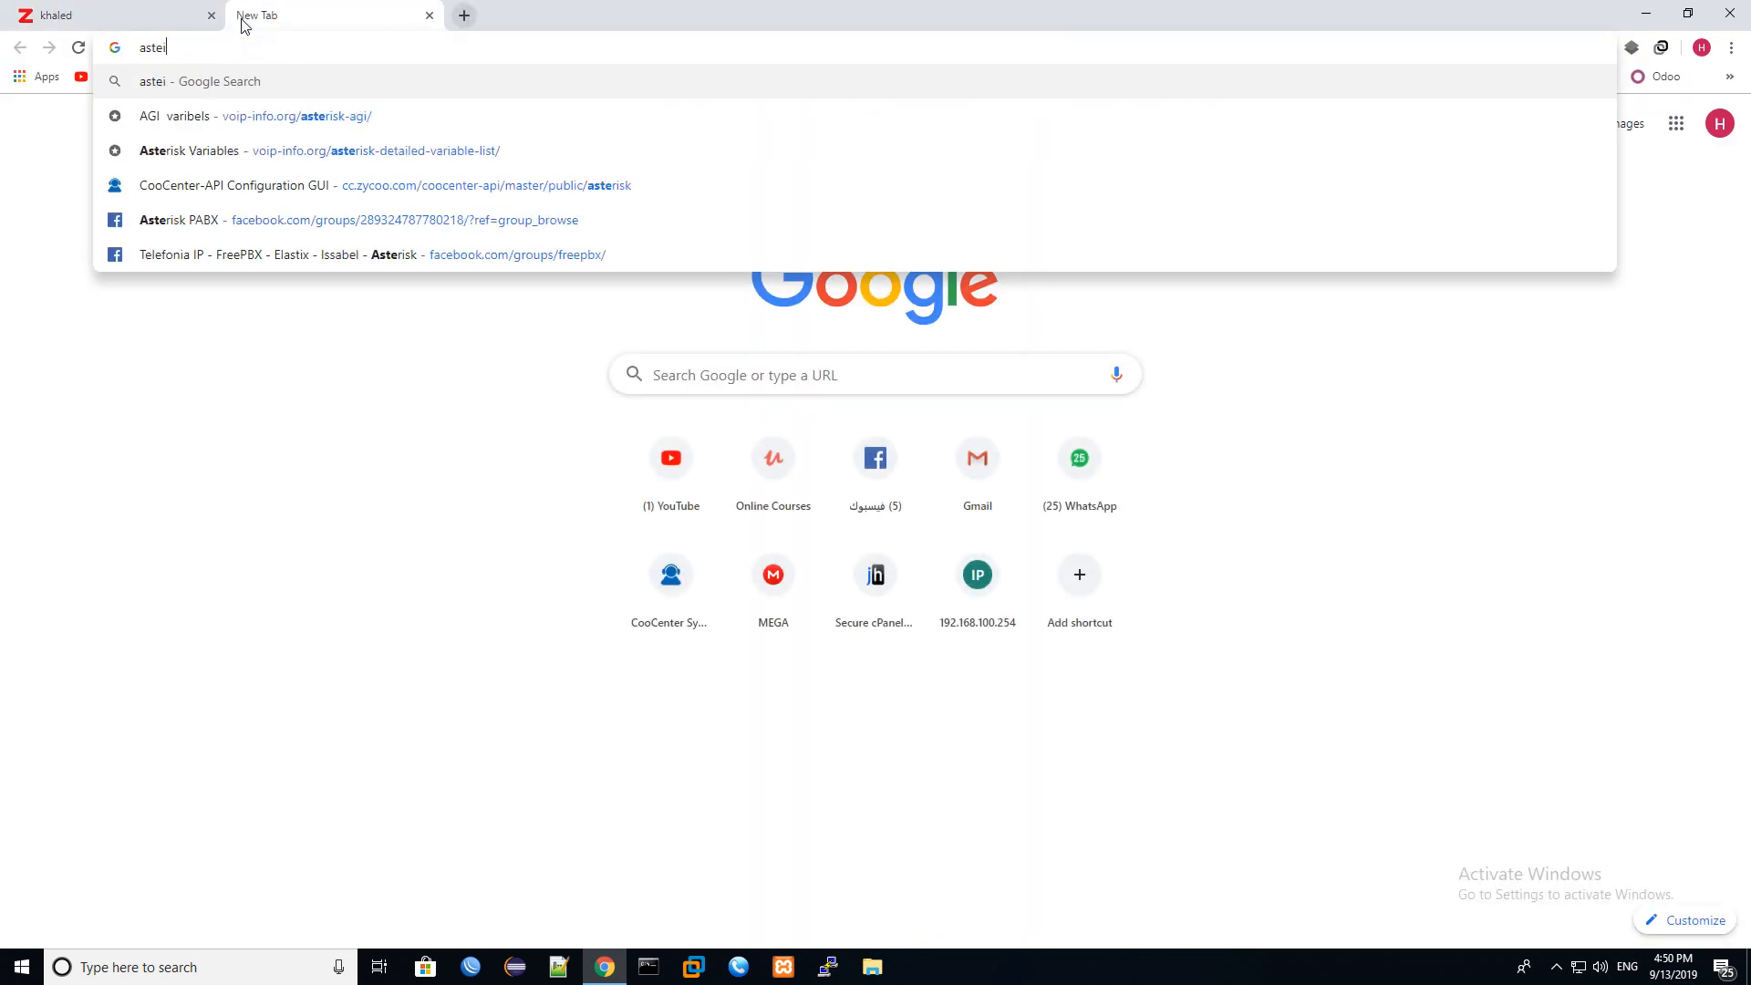
{"action": "type", "text": "sk"}
{"action": "key", "text": "Return"}
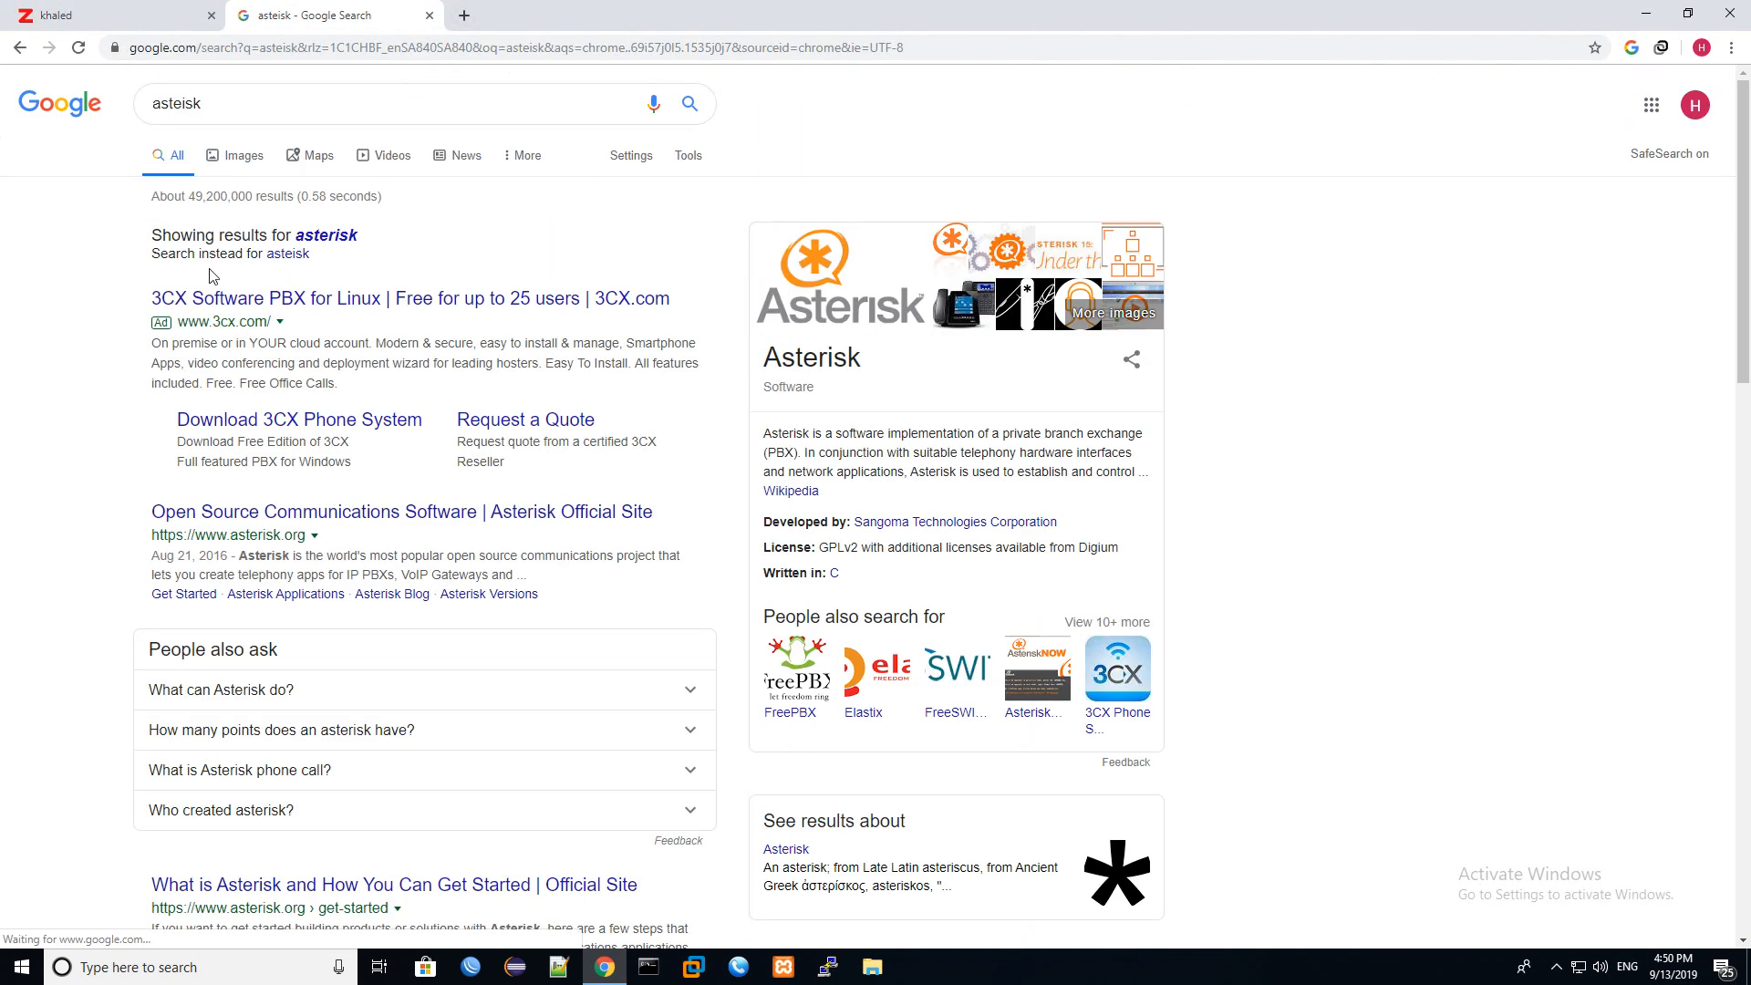
{"action": "left_click", "coordinate": [301, 517]}
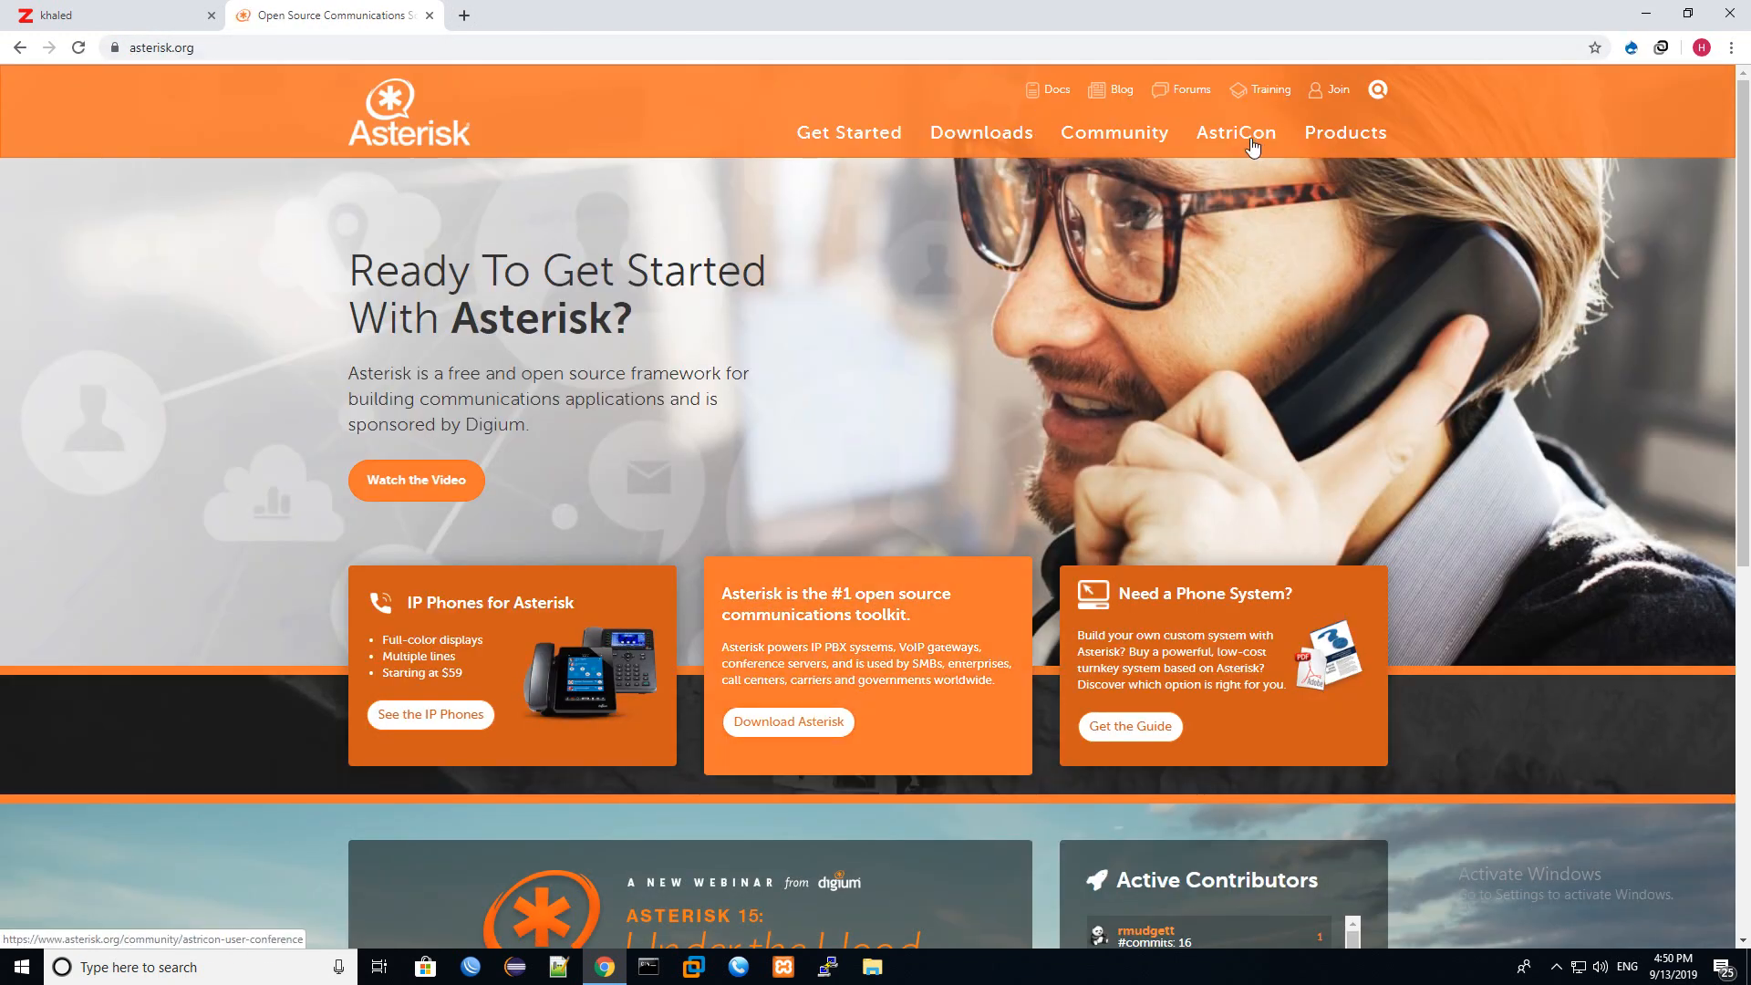
{"action": "scroll", "coordinate": [1103, 474], "scroll_direction": "down", "scroll_amount": 3}
{"action": "scroll", "coordinate": [1106, 481], "scroll_direction": "down", "scroll_amount": 3}
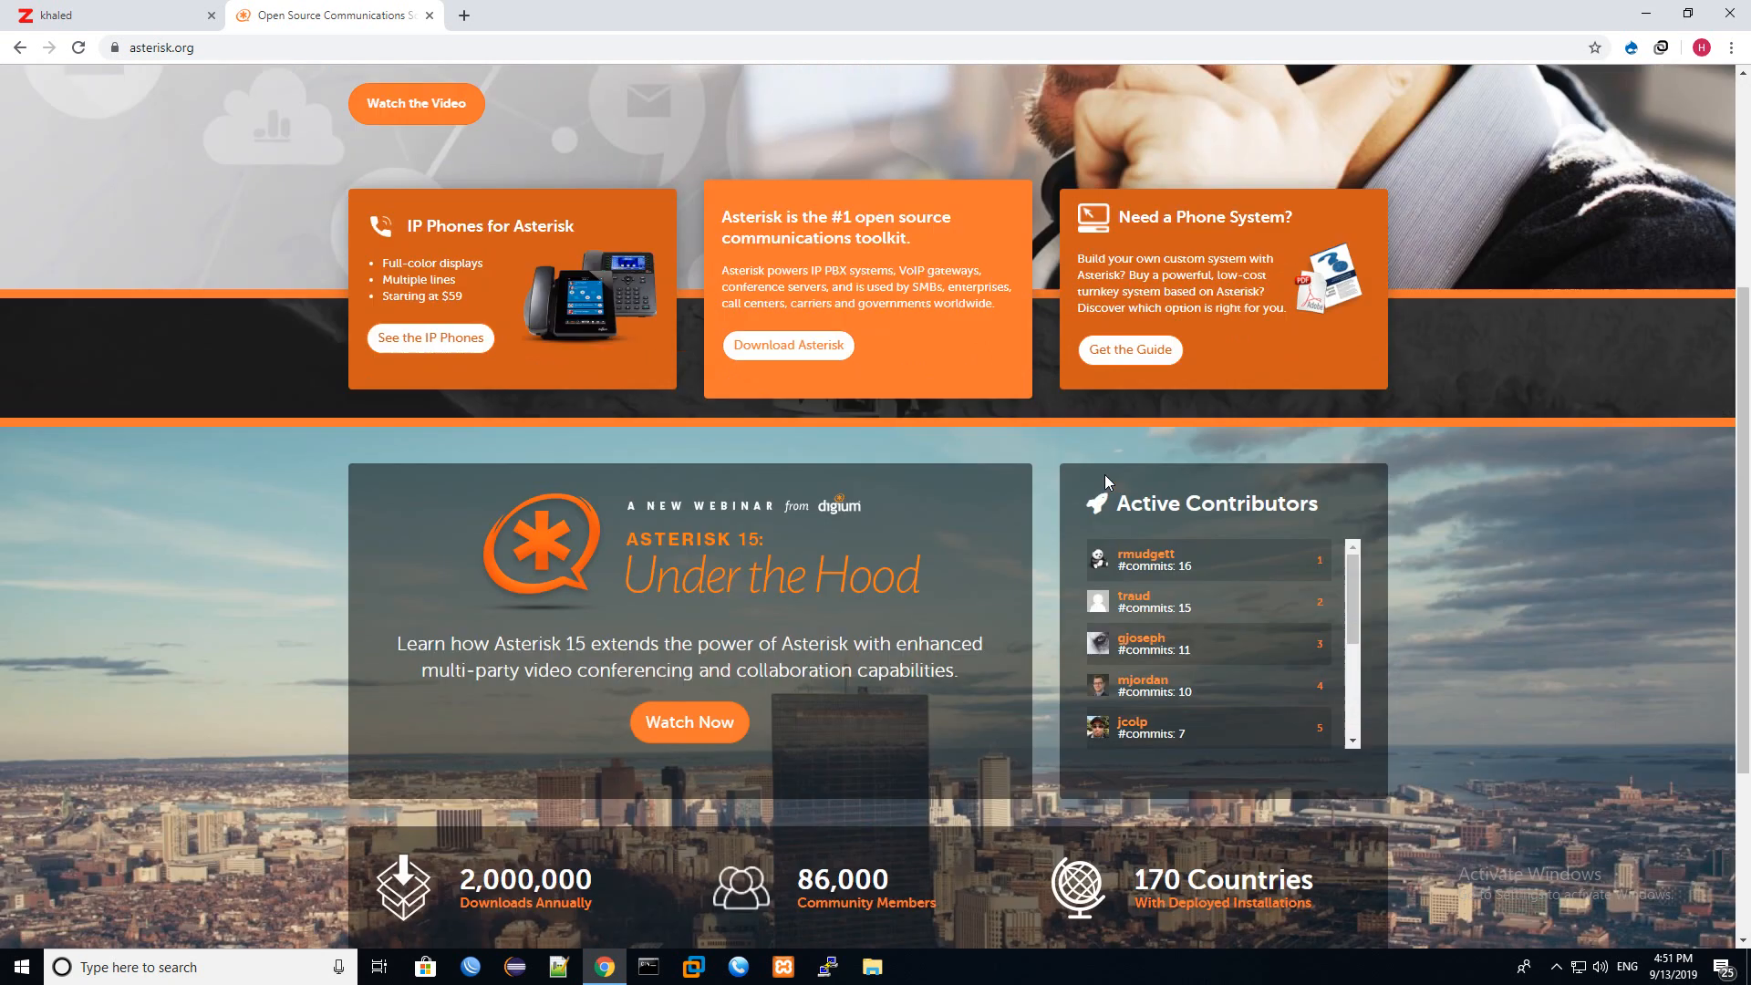
{"action": "scroll", "coordinate": [1103, 474], "scroll_direction": "up", "scroll_amount": 5}
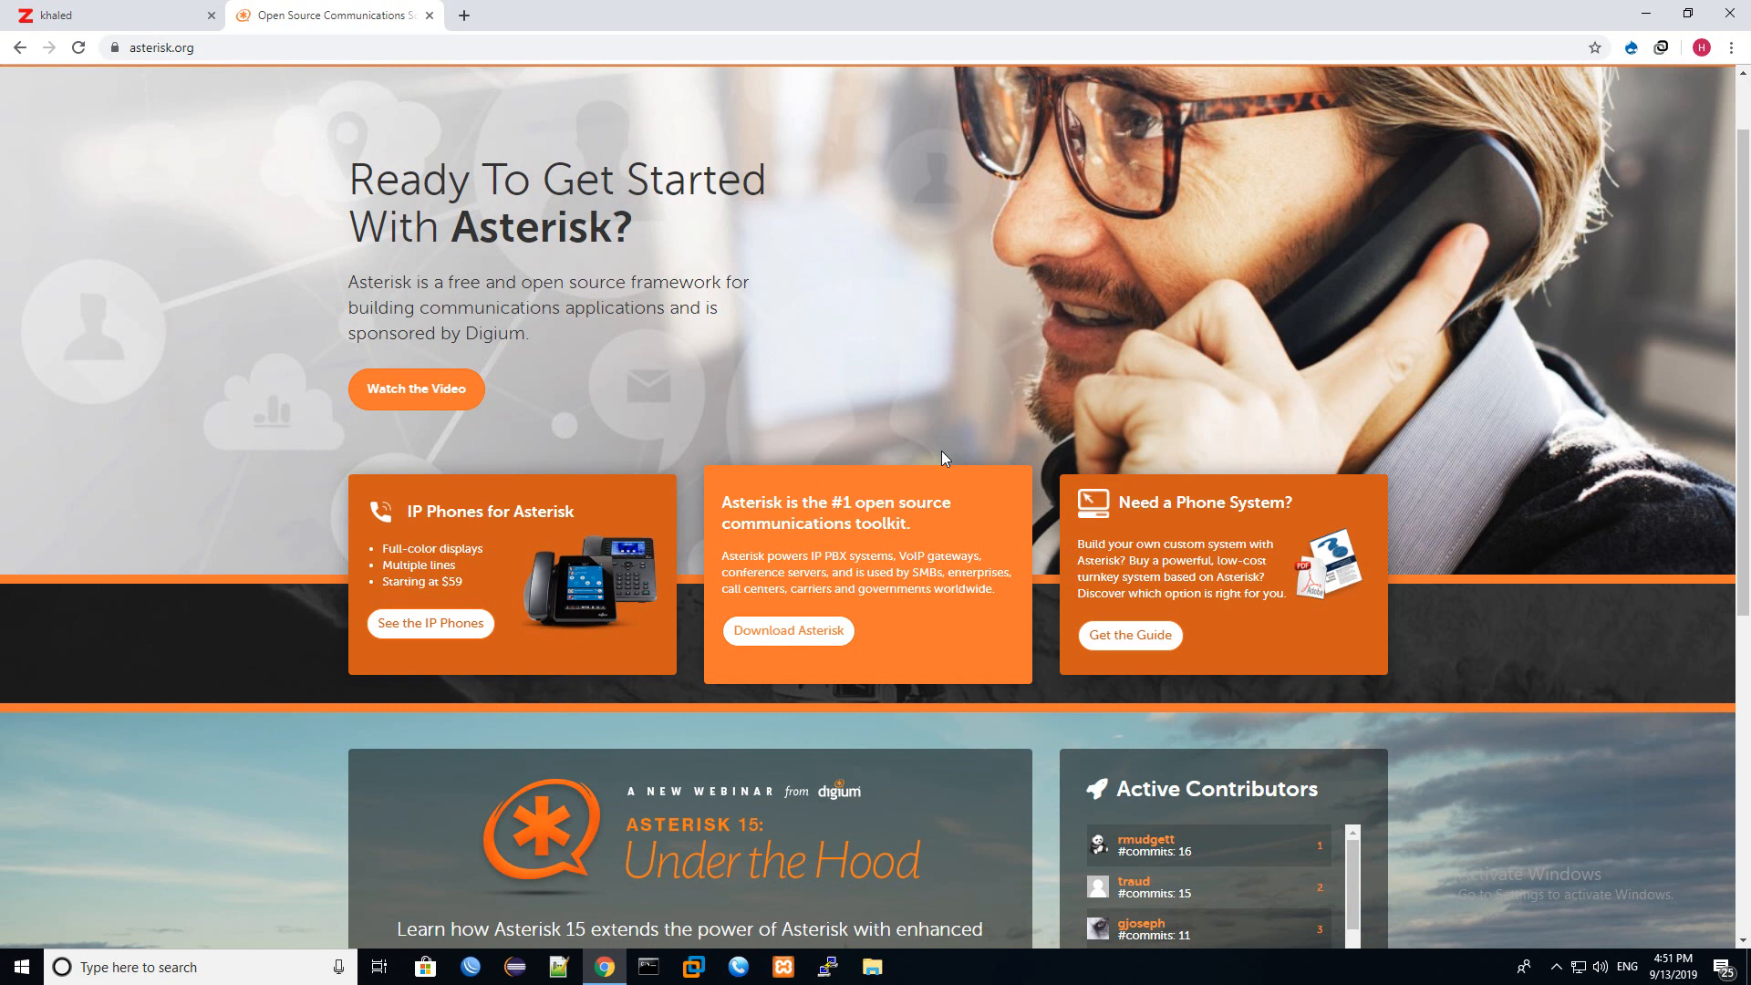
{"action": "scroll", "coordinate": [941, 451], "scroll_direction": "up", "scroll_amount": 1}
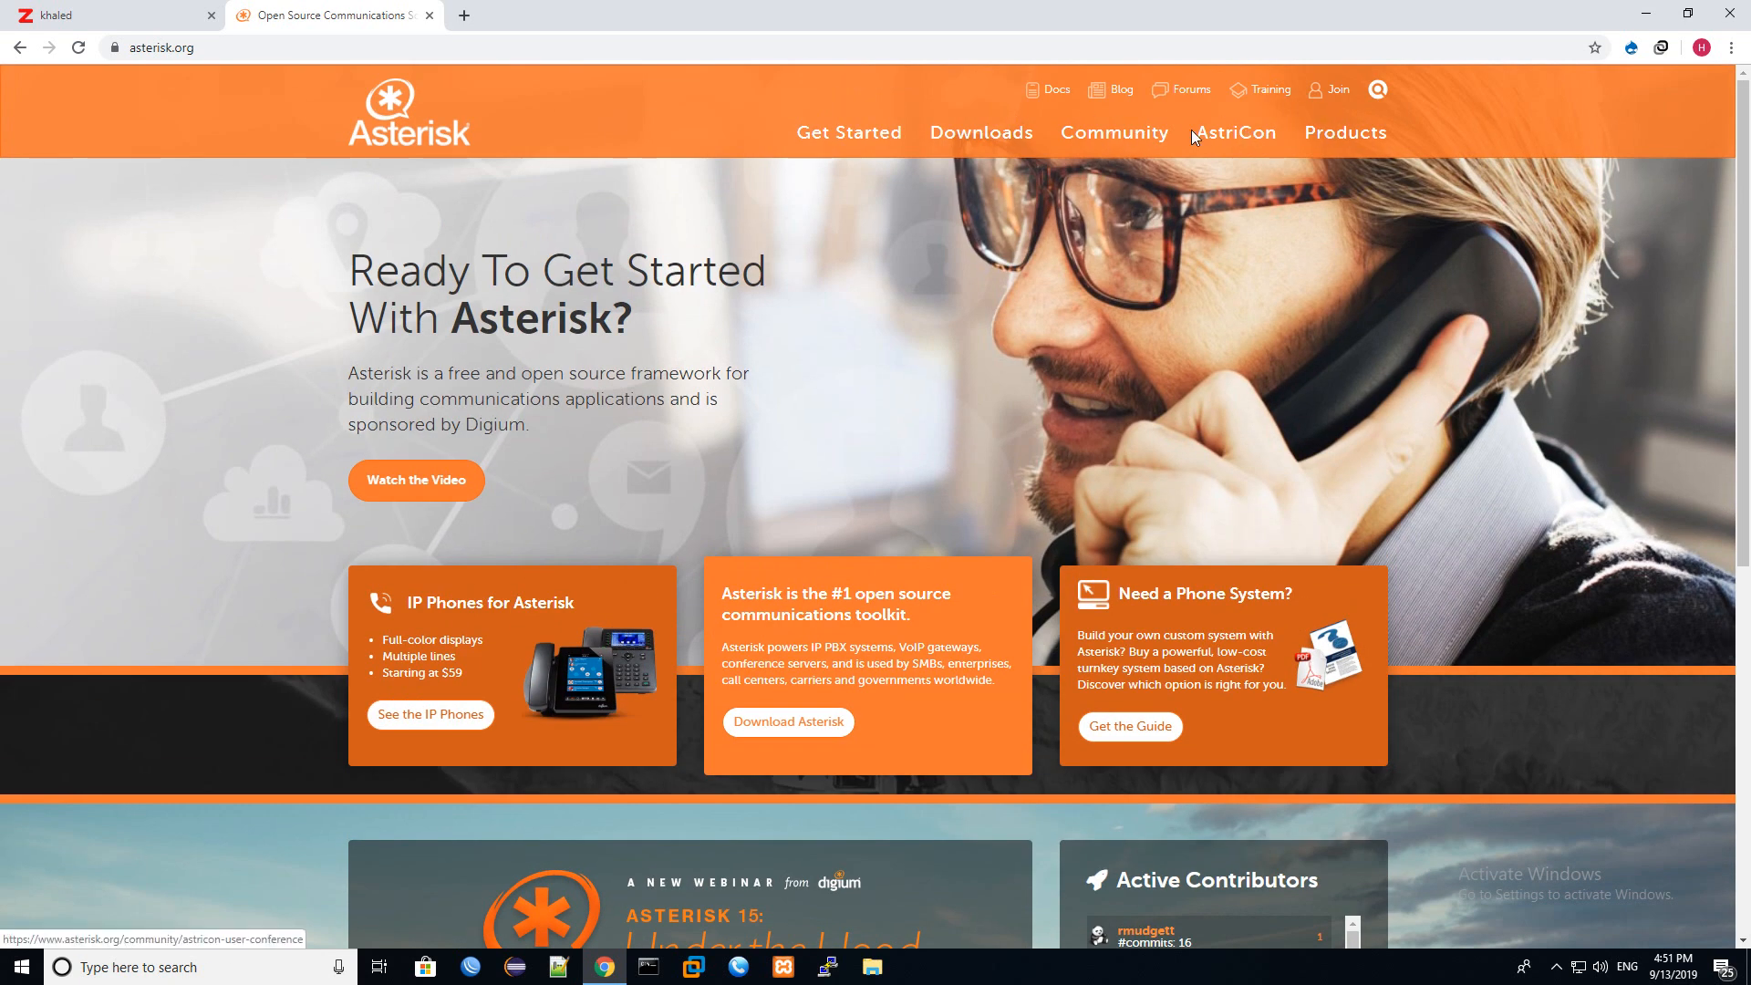
{"action": "left_click", "coordinate": [1365, 137]}
{"action": "scroll", "coordinate": [889, 401], "scroll_direction": "down", "scroll_amount": 10}
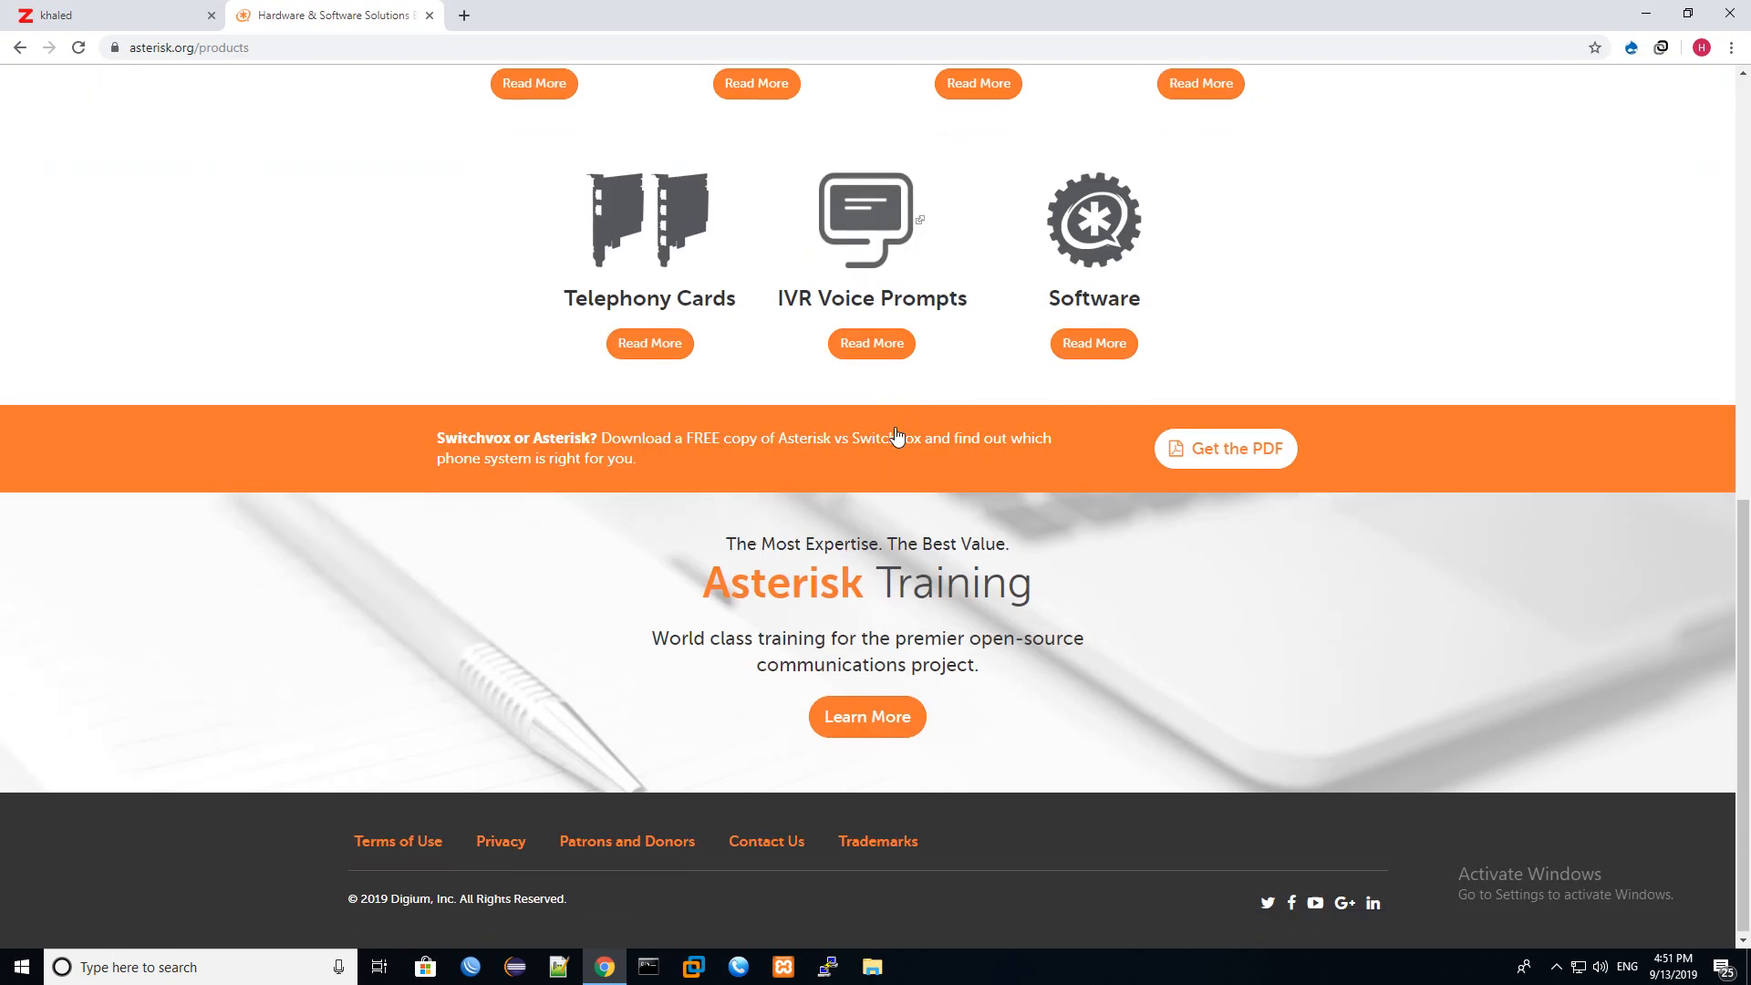
{"action": "scroll", "coordinate": [895, 434], "scroll_direction": "up", "scroll_amount": 10}
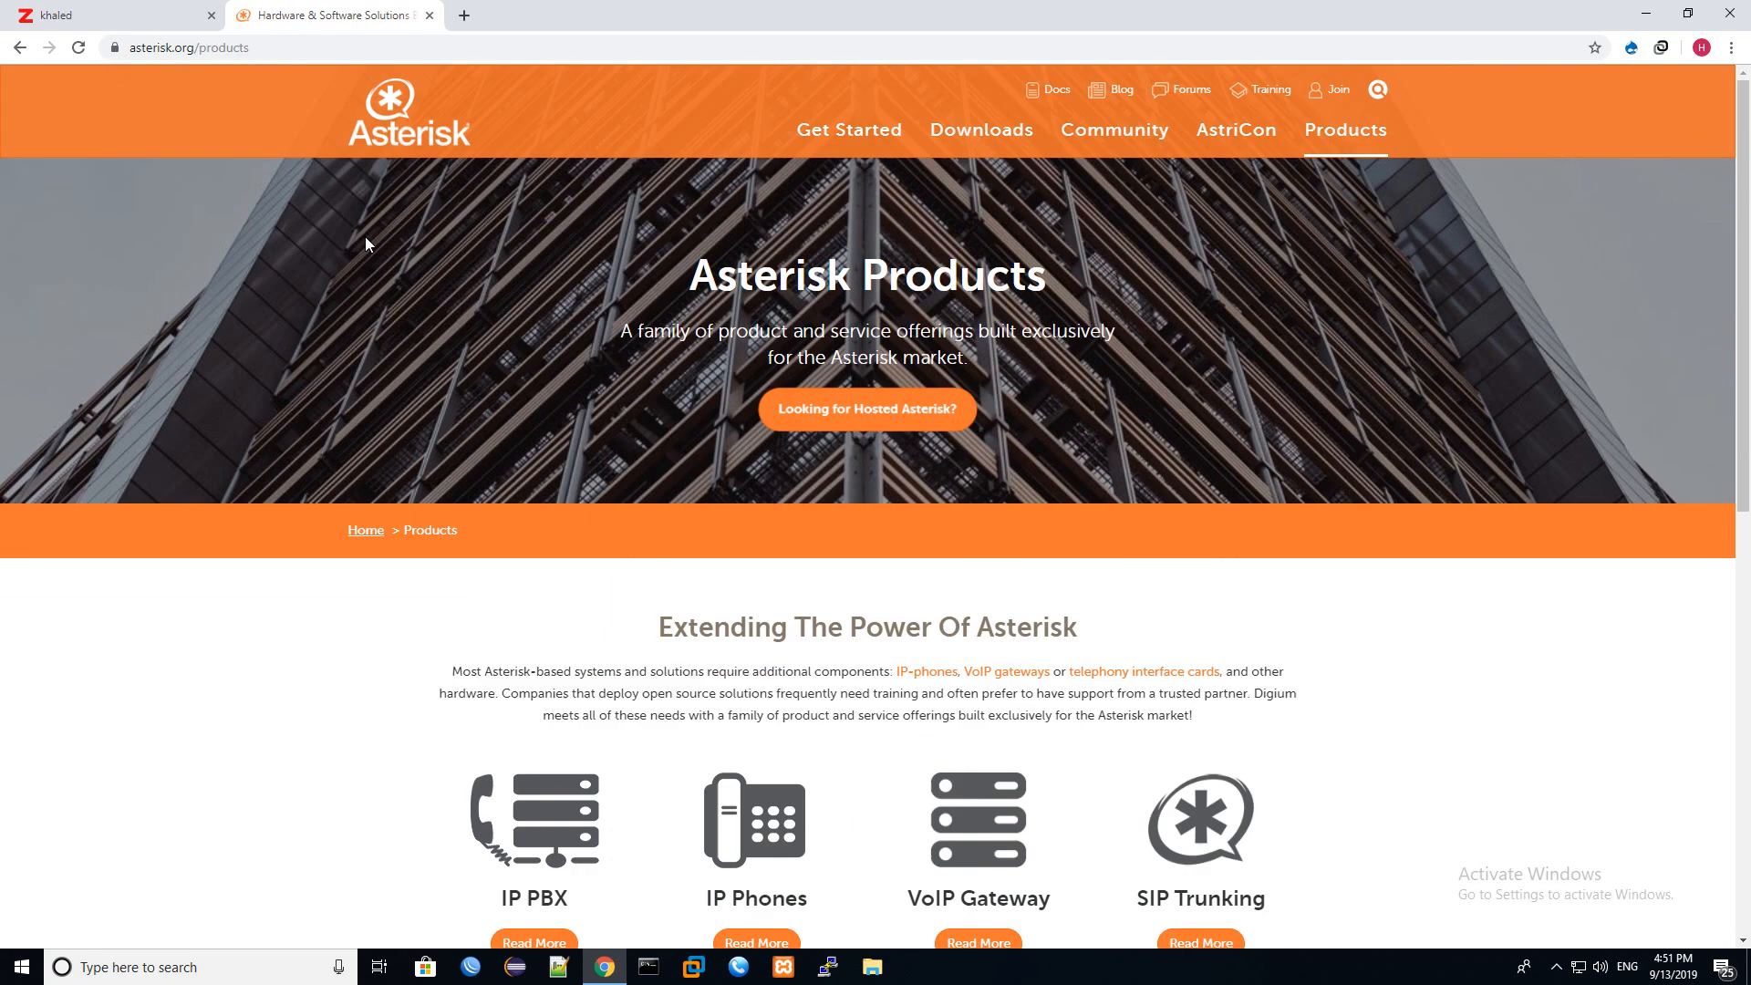
- Close the asterisk.org tab and log into the PBX with the admin account credentials
{"action": "left_click", "coordinate": [429, 14]}
{"action": "key", "text": "Tab"}
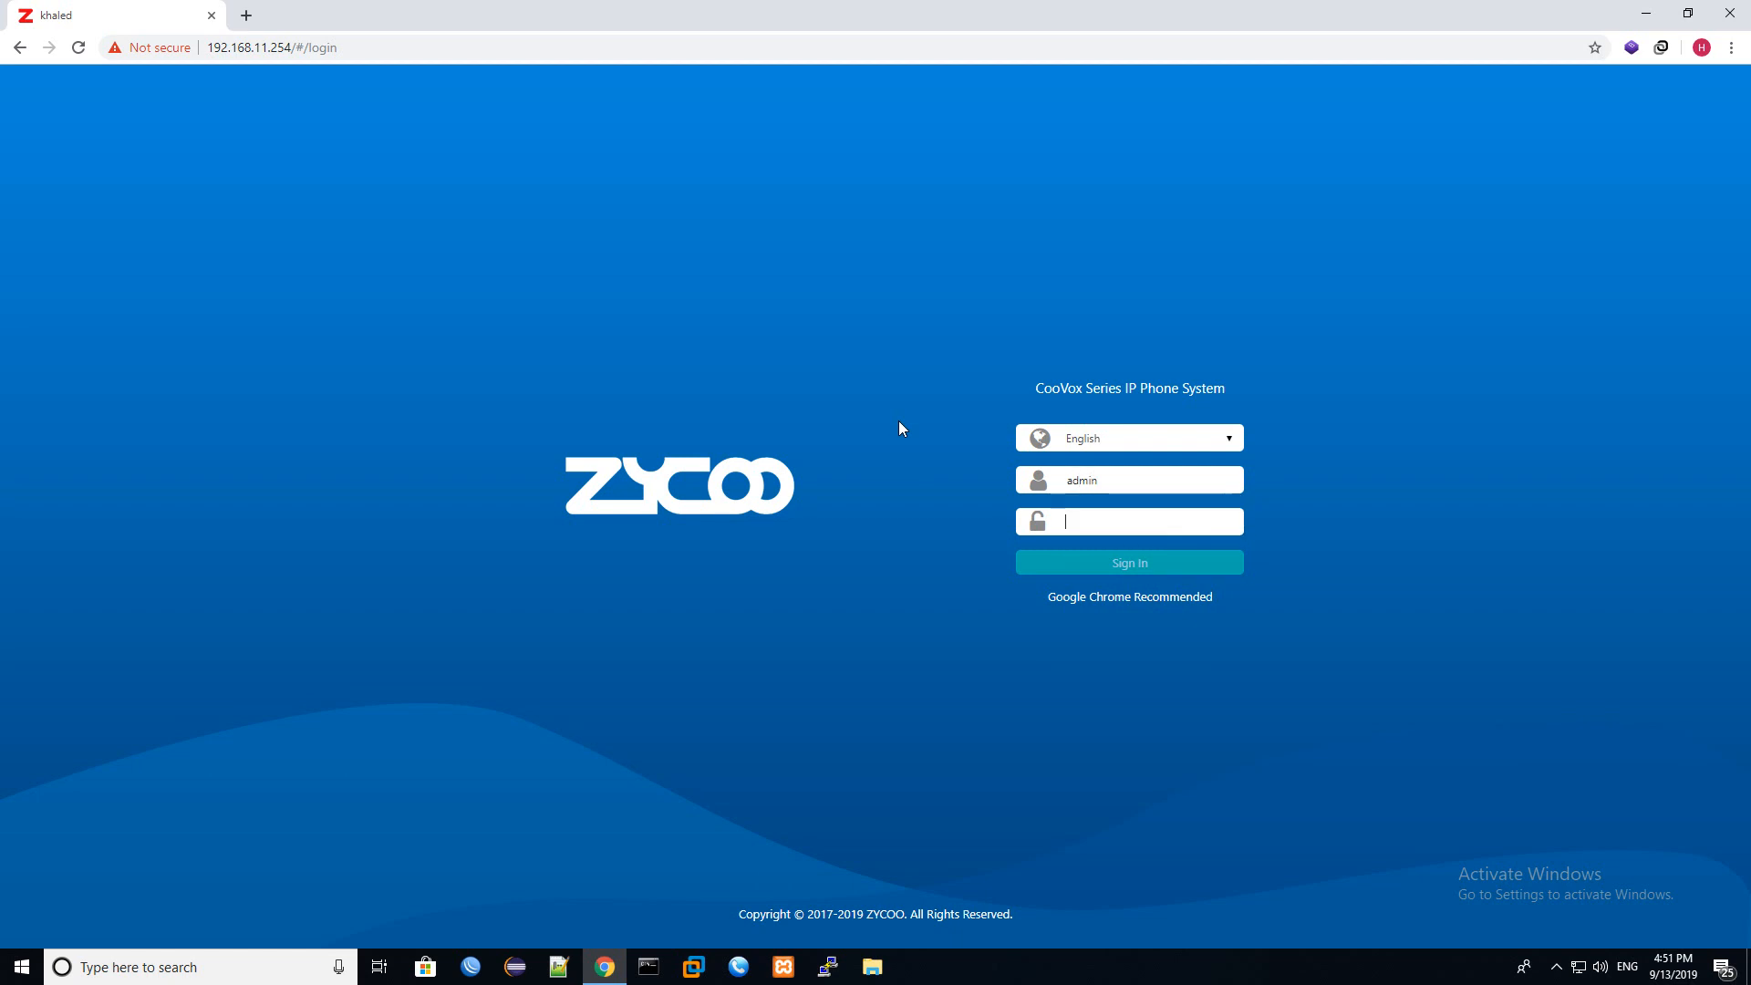
{"action": "key", "text": "Return"}
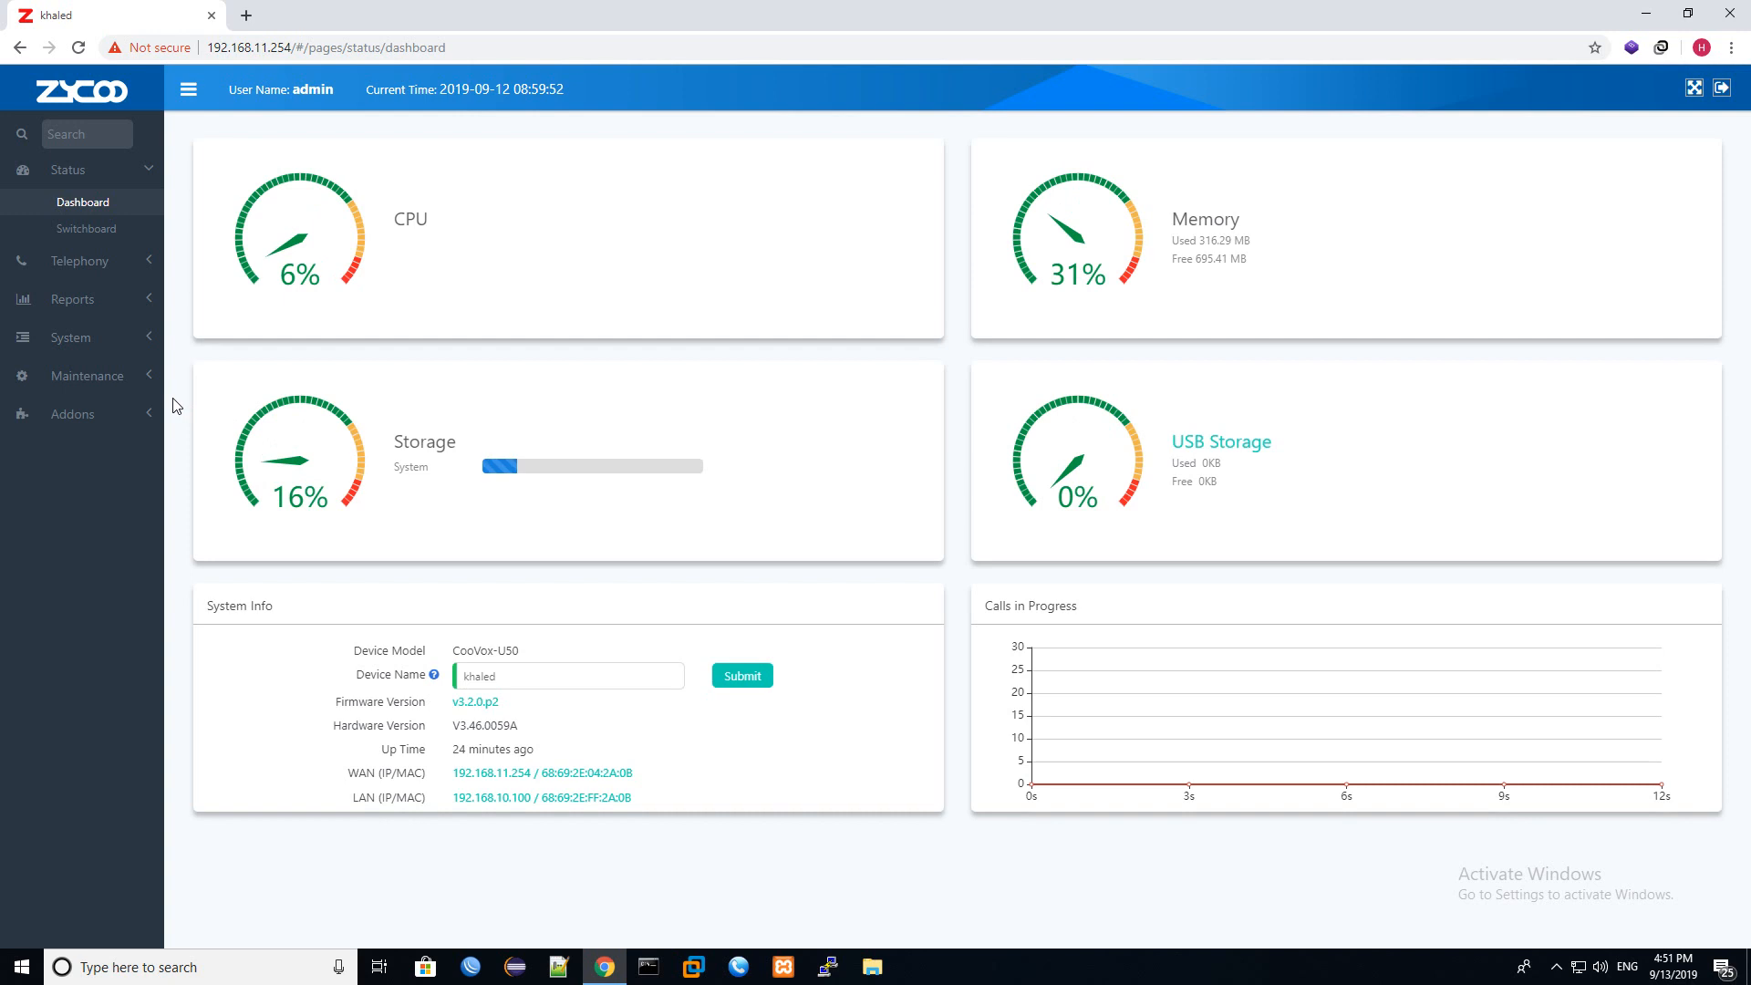
- Under Maintenance › Admin User, replace the old admin password with a new one and submit
{"action": "left_click", "coordinate": [108, 376]}
{"action": "left_click", "coordinate": [71, 408]}
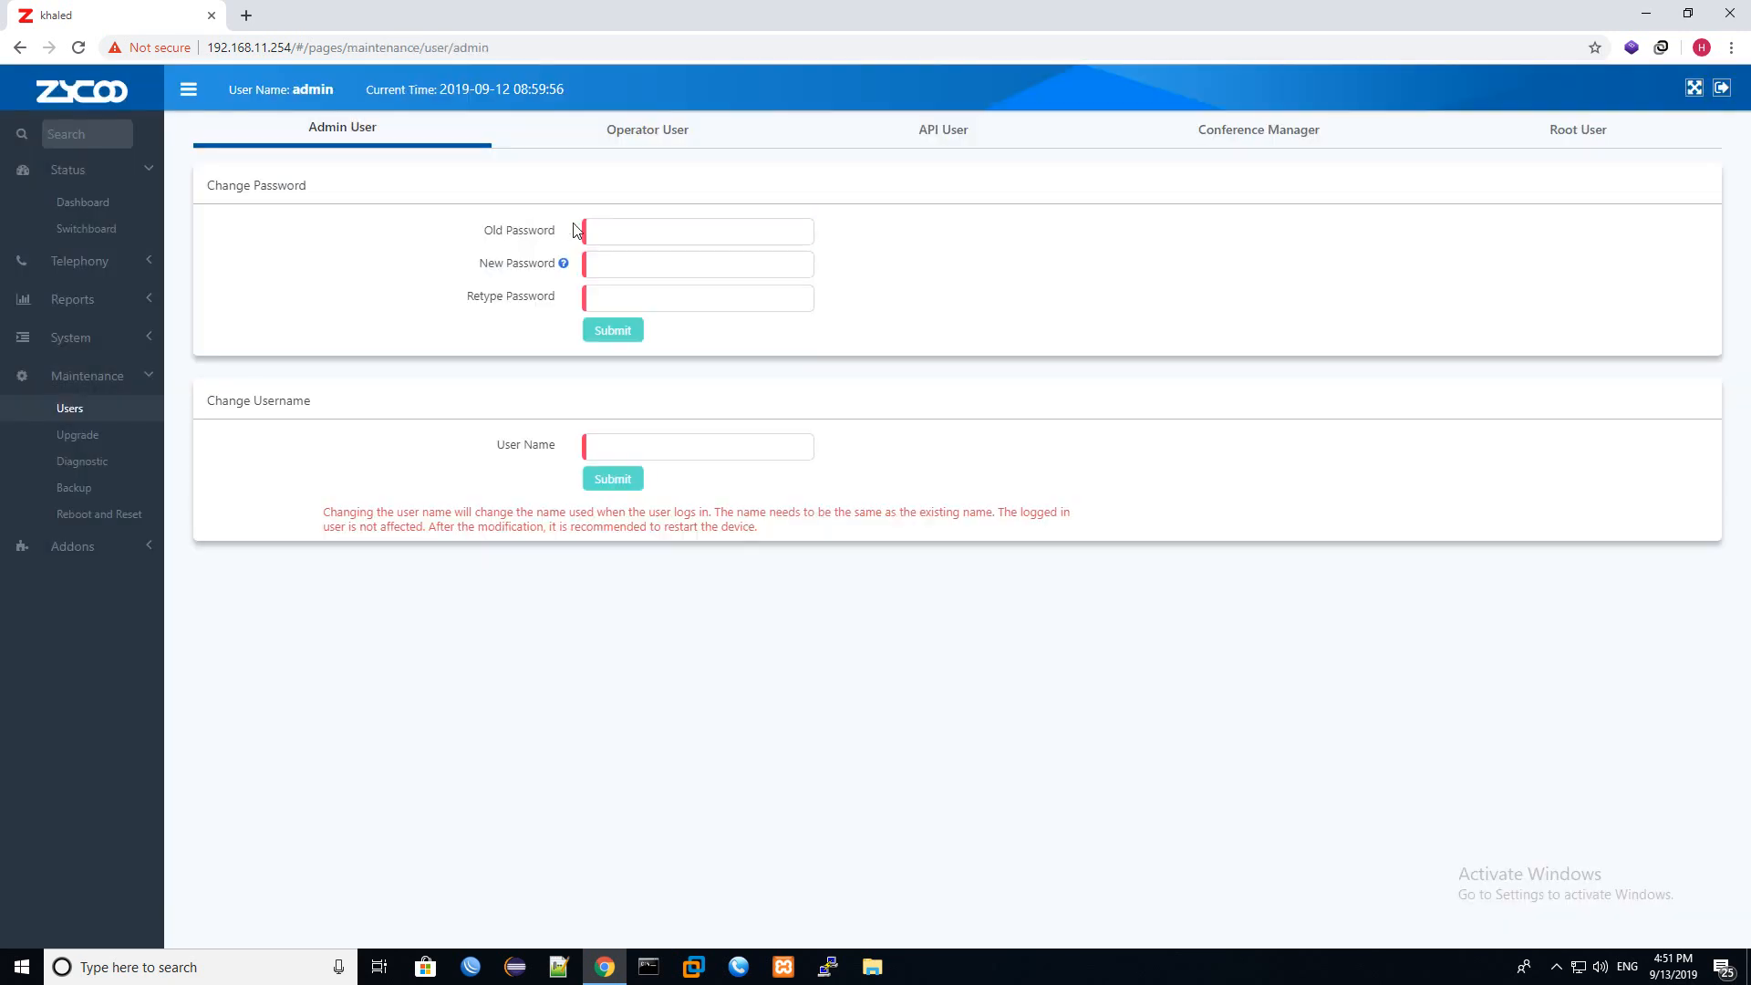
{"action": "left_click", "coordinate": [591, 229]}
{"action": "type", "text": "admin"}
{"action": "key", "text": "Tab"}
{"action": "type", "text": "••••••••"}
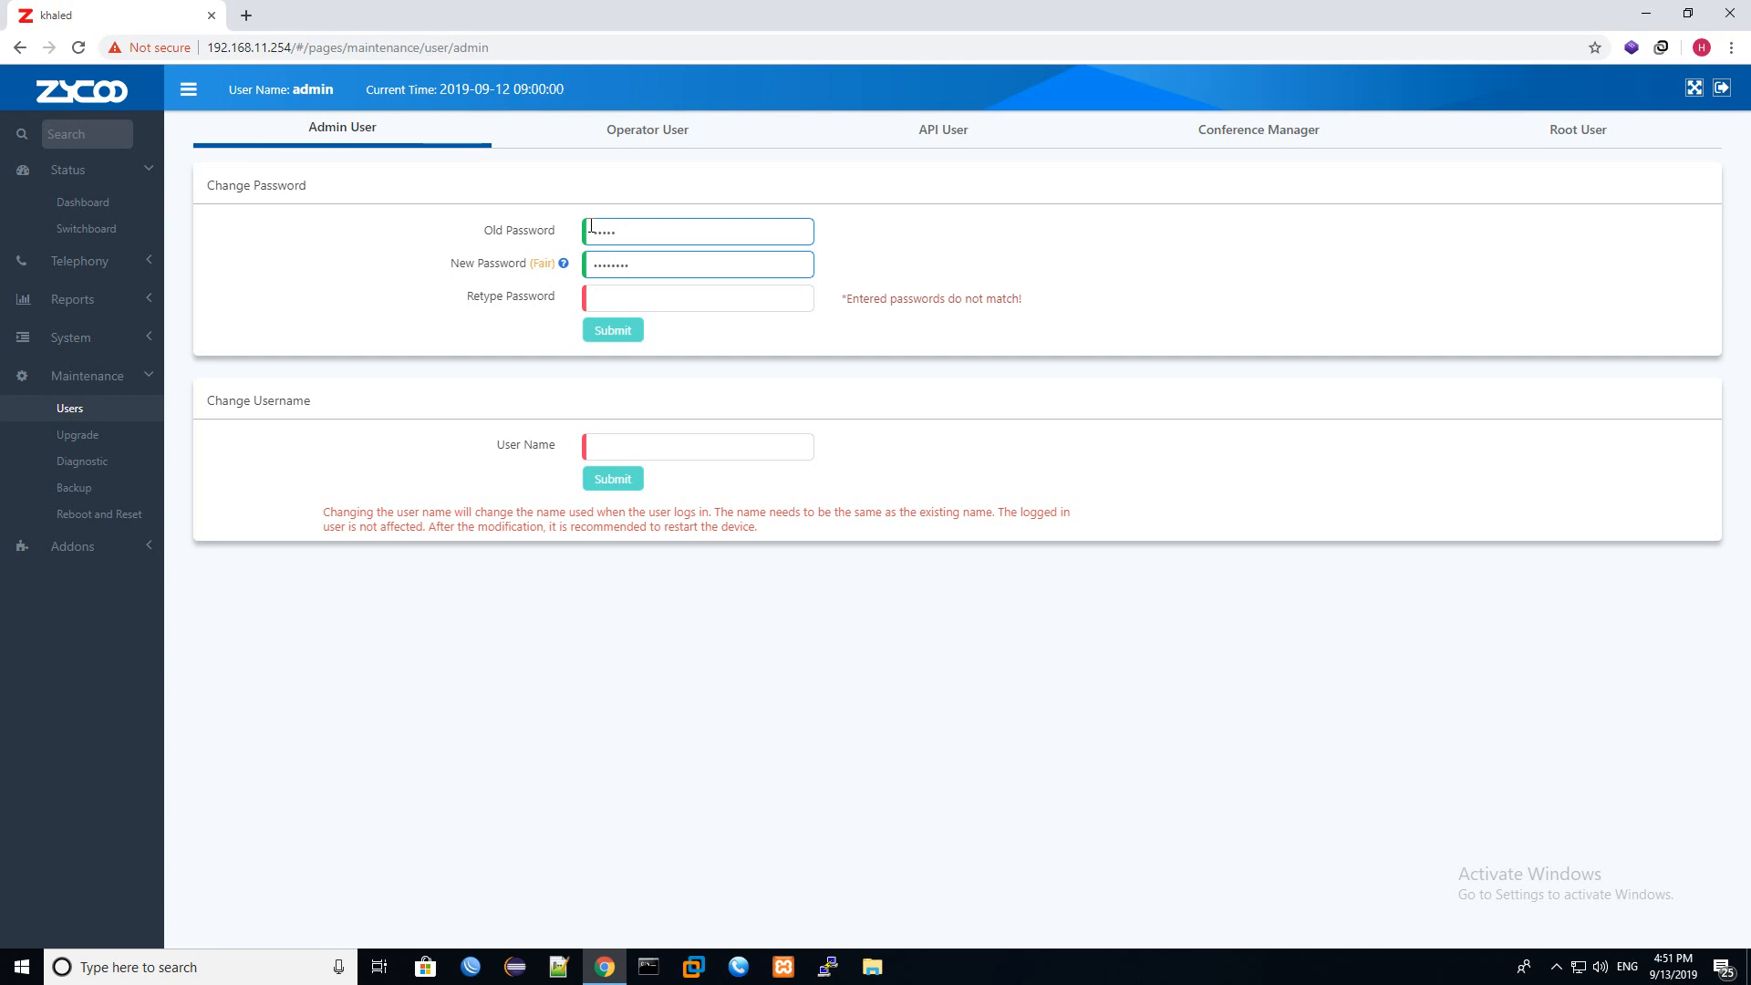
{"action": "key", "text": "Tab"}
{"action": "type", "text": "••••••••"}
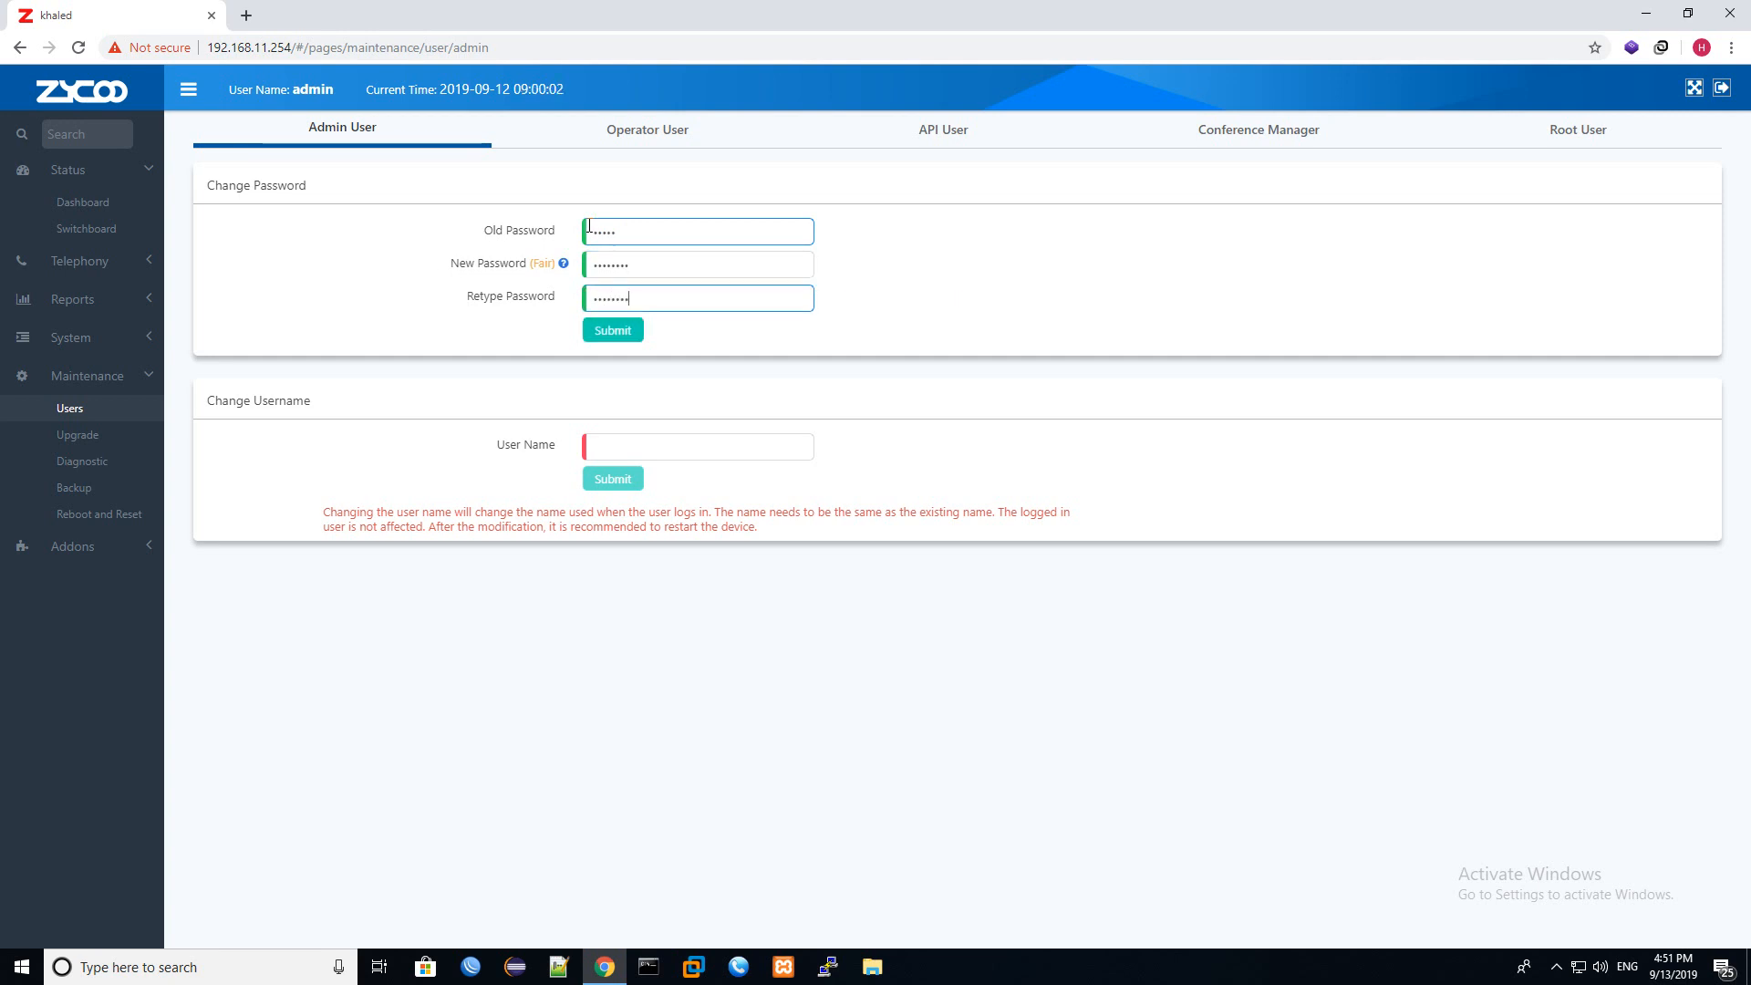
{"action": "double_click", "coordinate": [643, 231]}
{"action": "key", "text": "Tab"}
{"action": "key", "text": "Tab"}
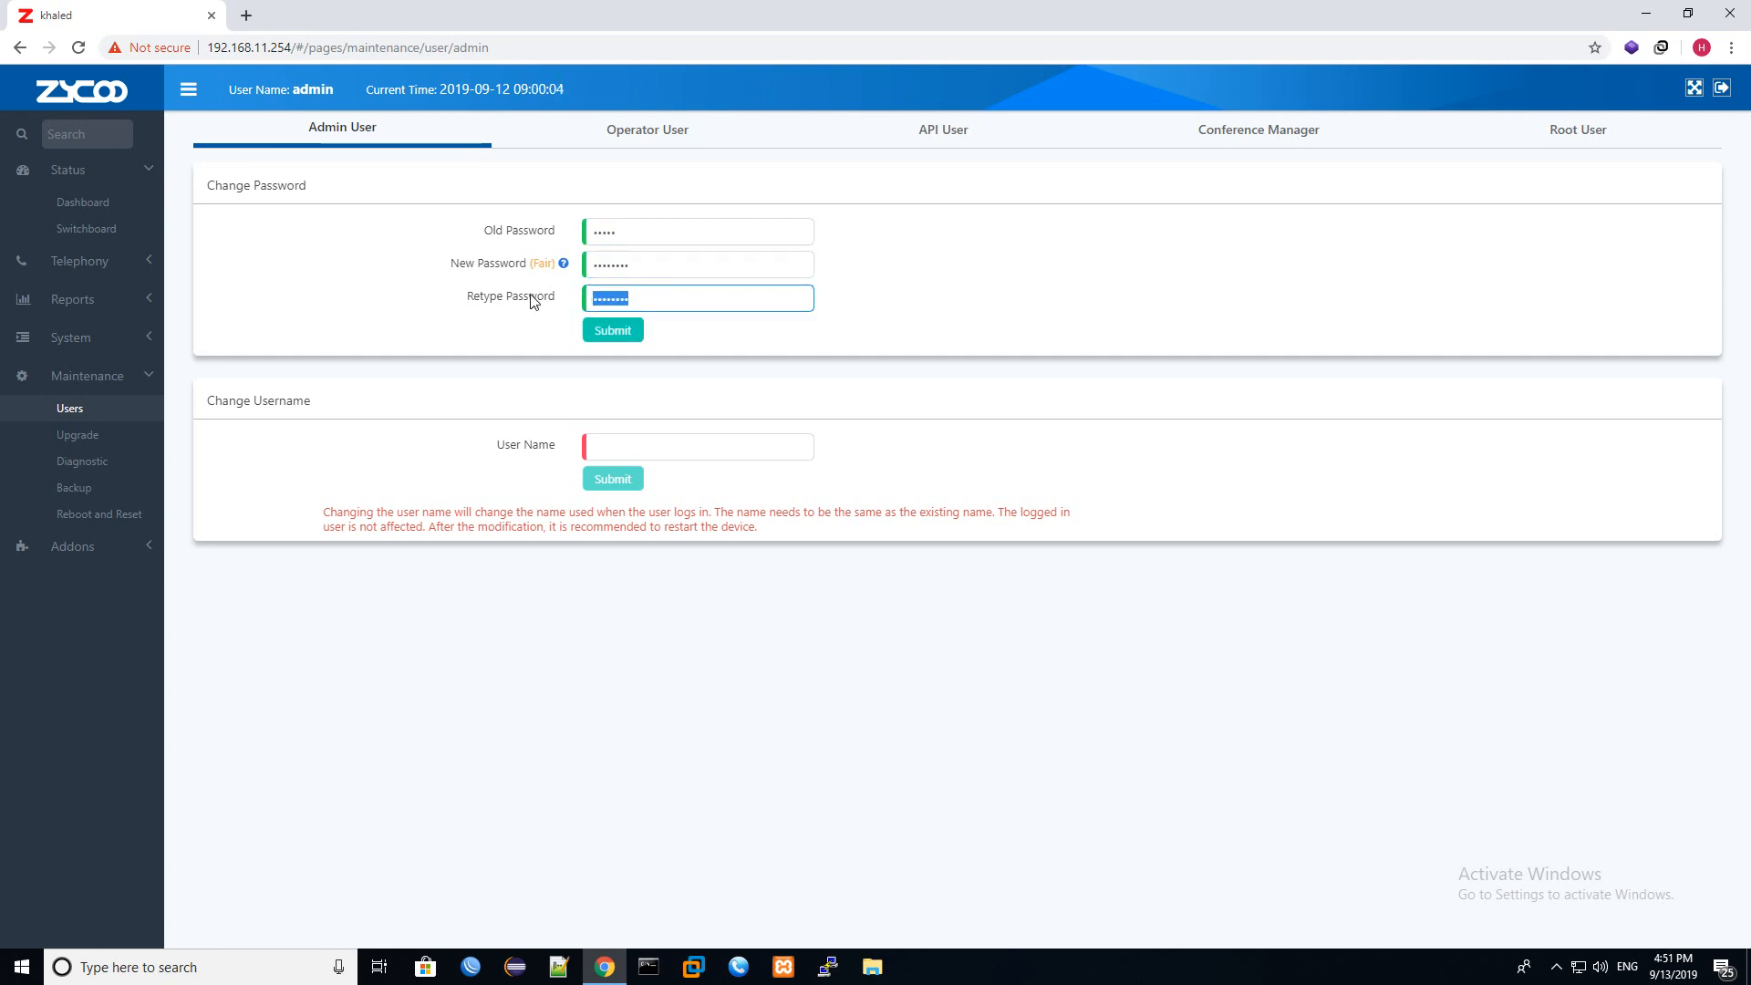
{"action": "left_click", "coordinate": [605, 331]}
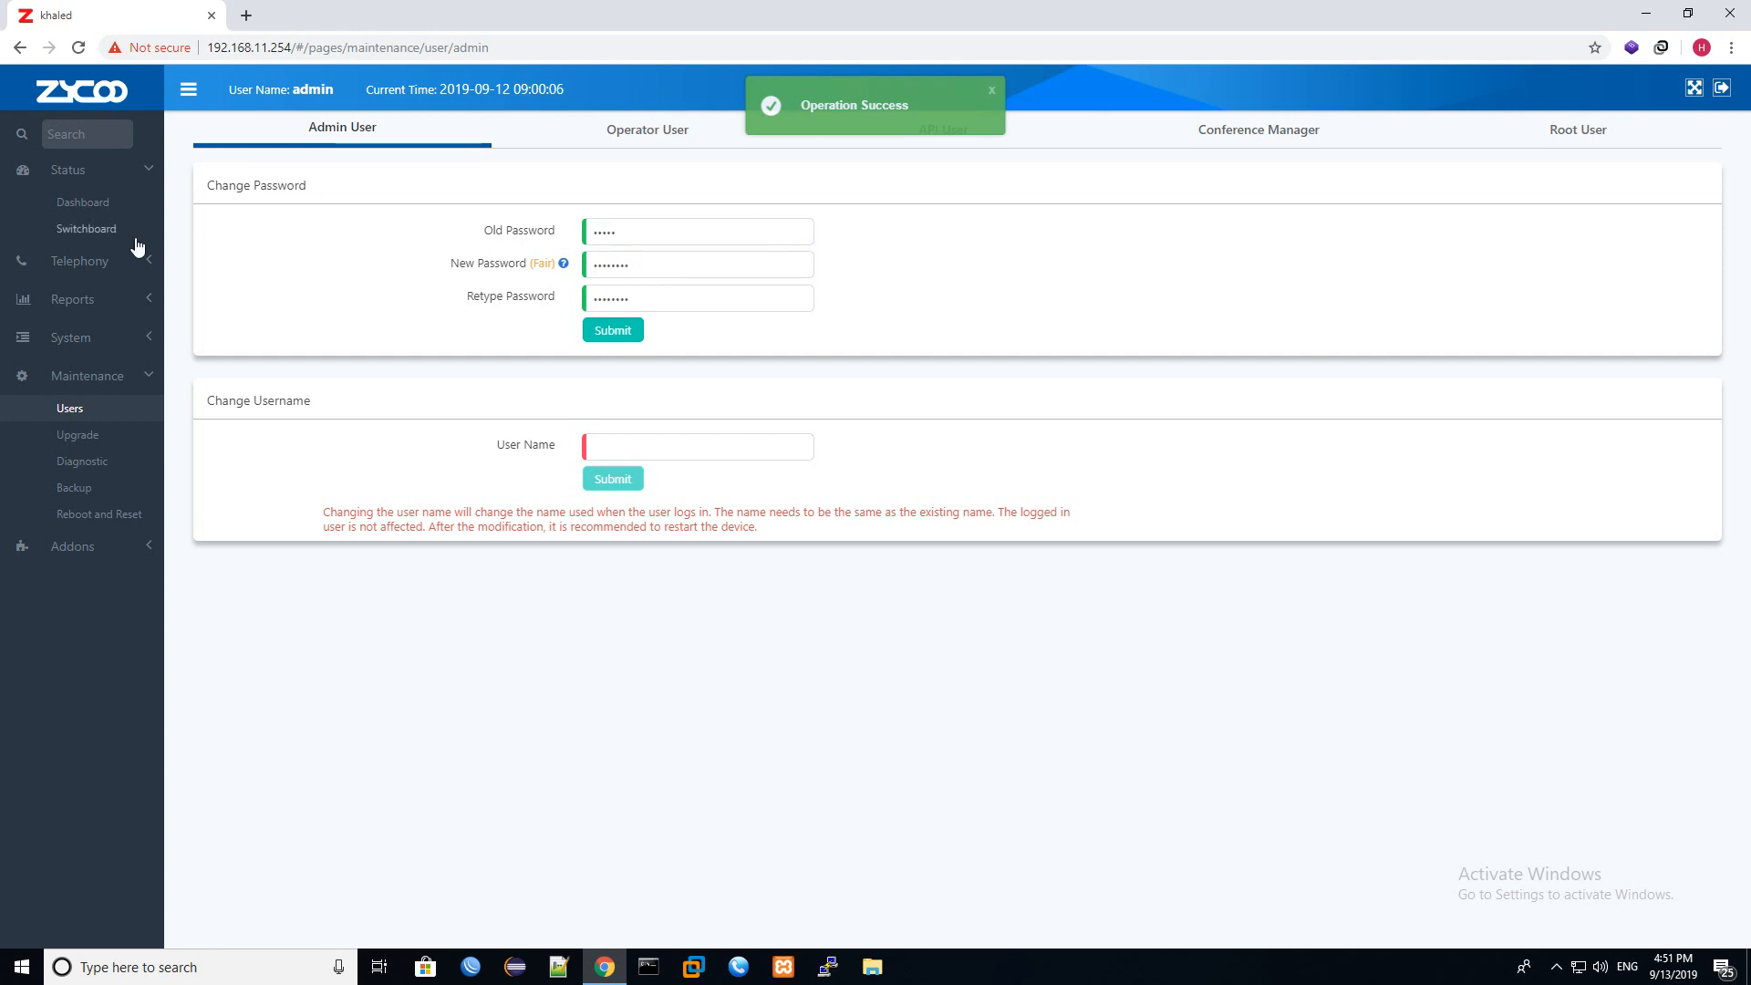
{"action": "left_click", "coordinate": [114, 266]}
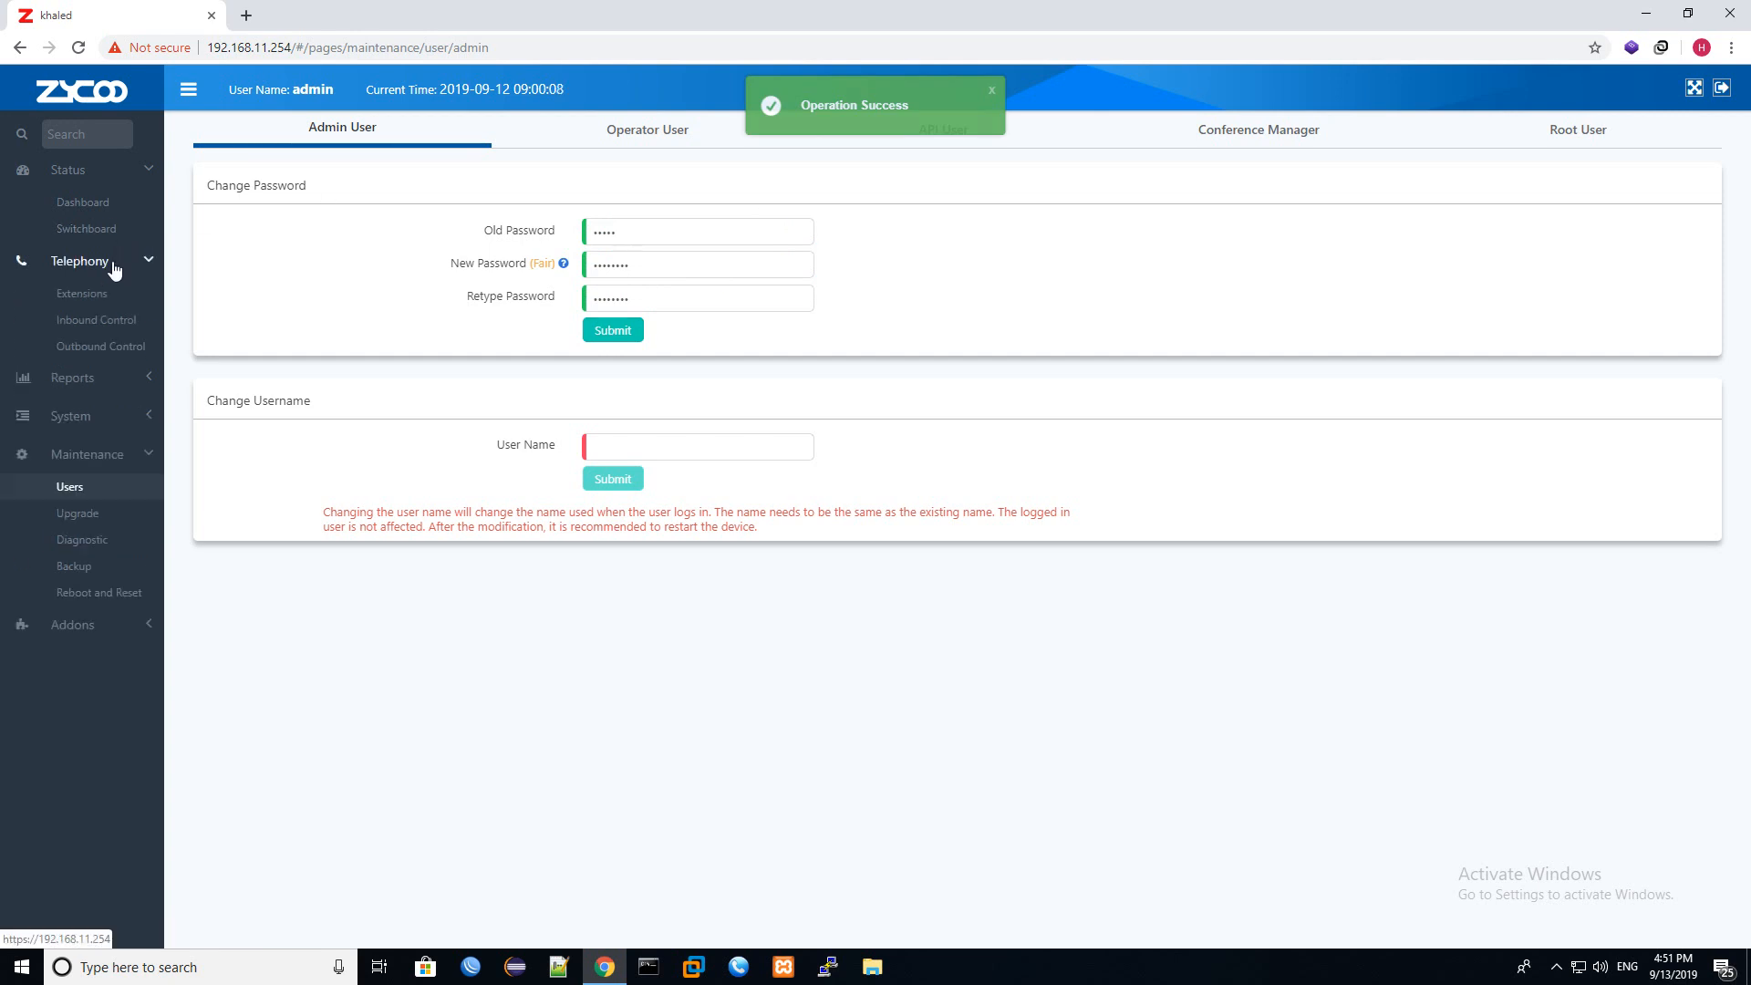
- Open Telephony › Extensions › IP Extensions and close the Bulk Add form unused
{"action": "left_click", "coordinate": [100, 293]}
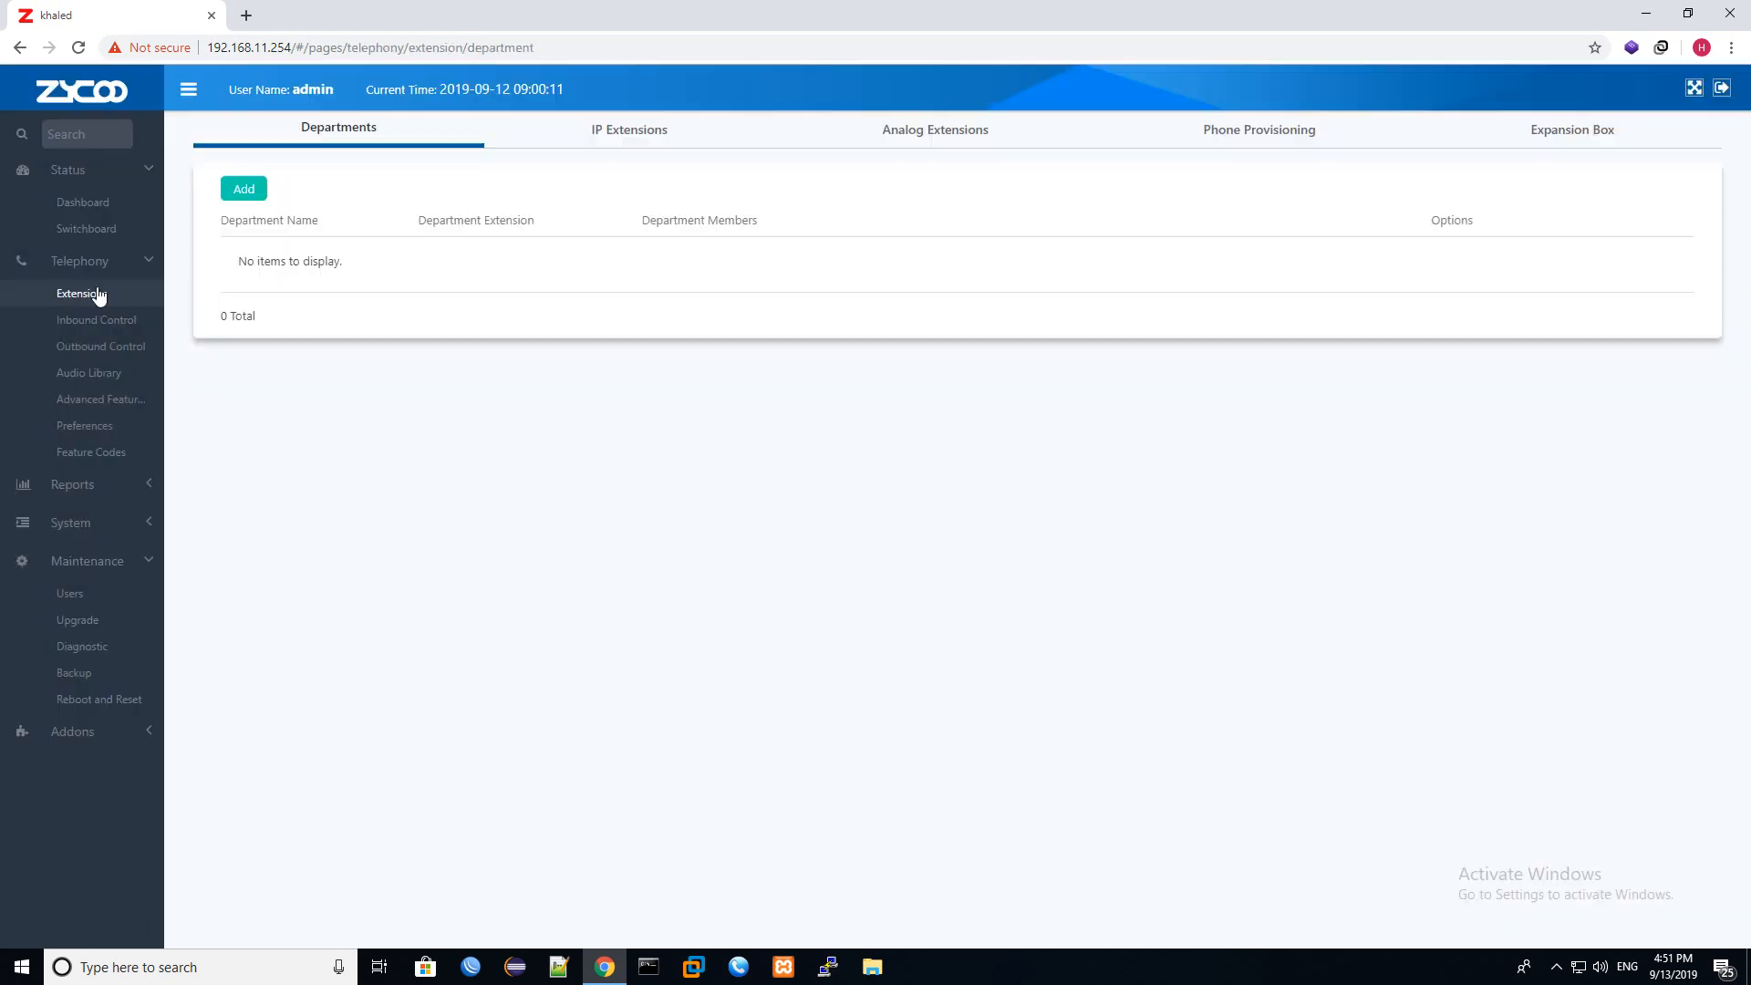
{"action": "left_click", "coordinate": [644, 137]}
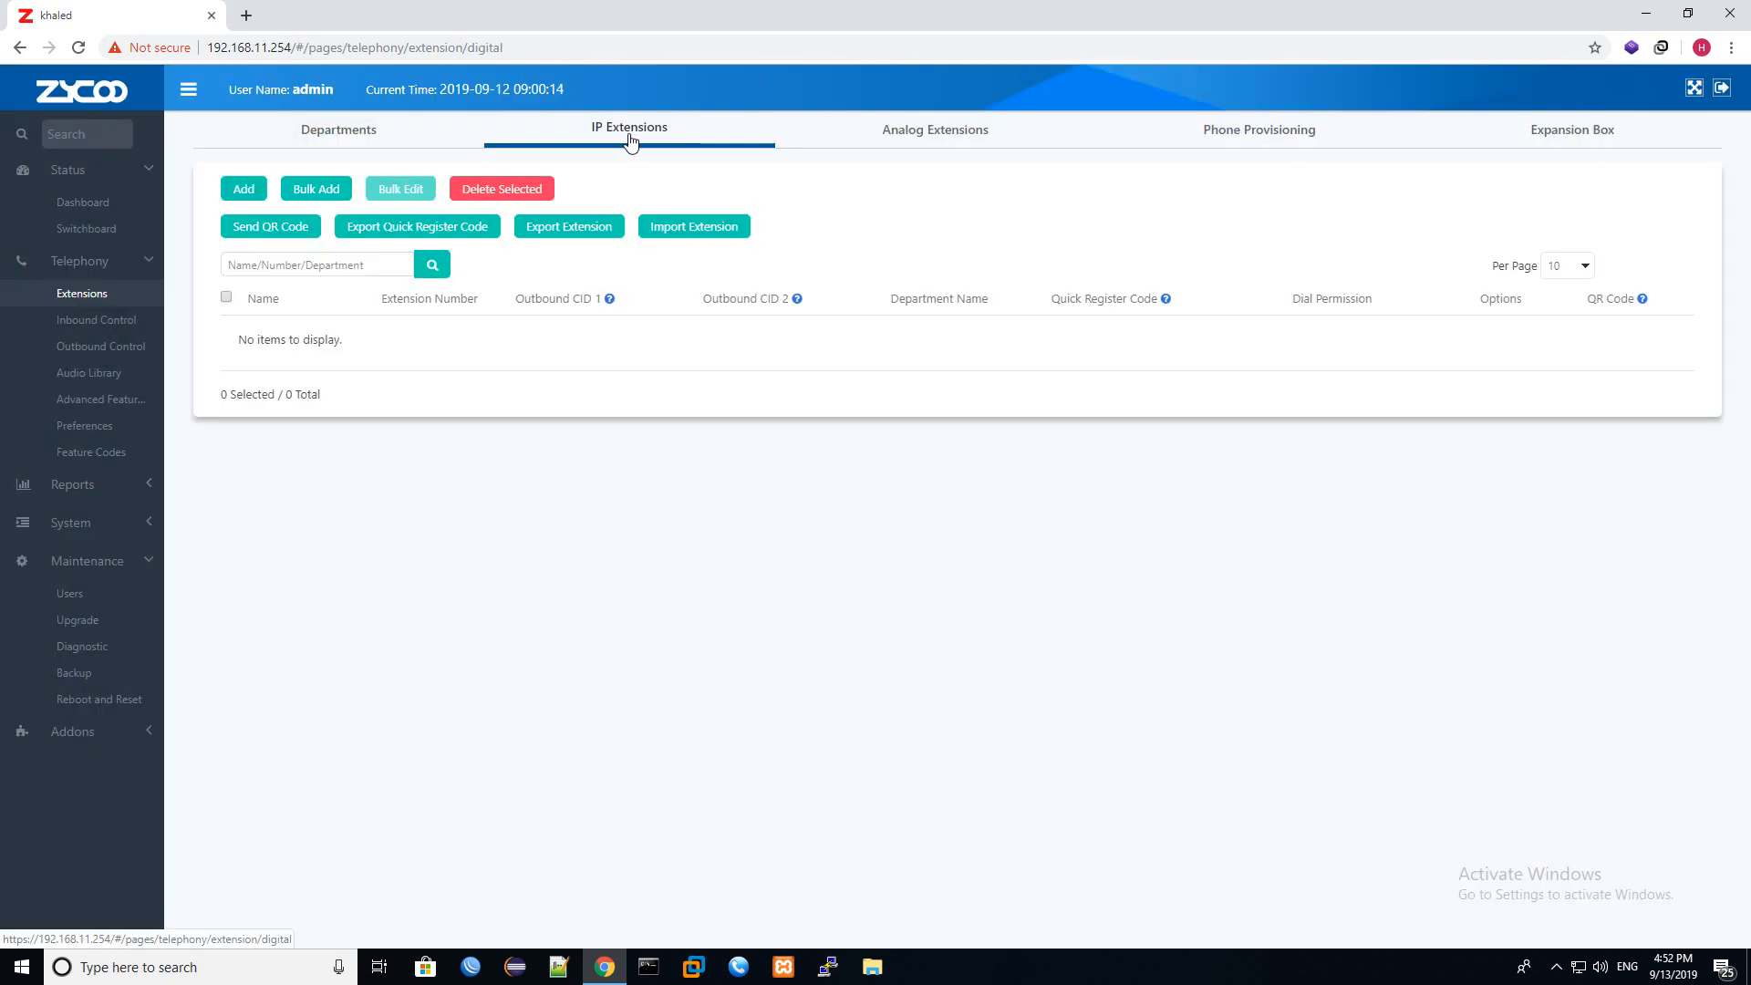
{"action": "left_click", "coordinate": [331, 192]}
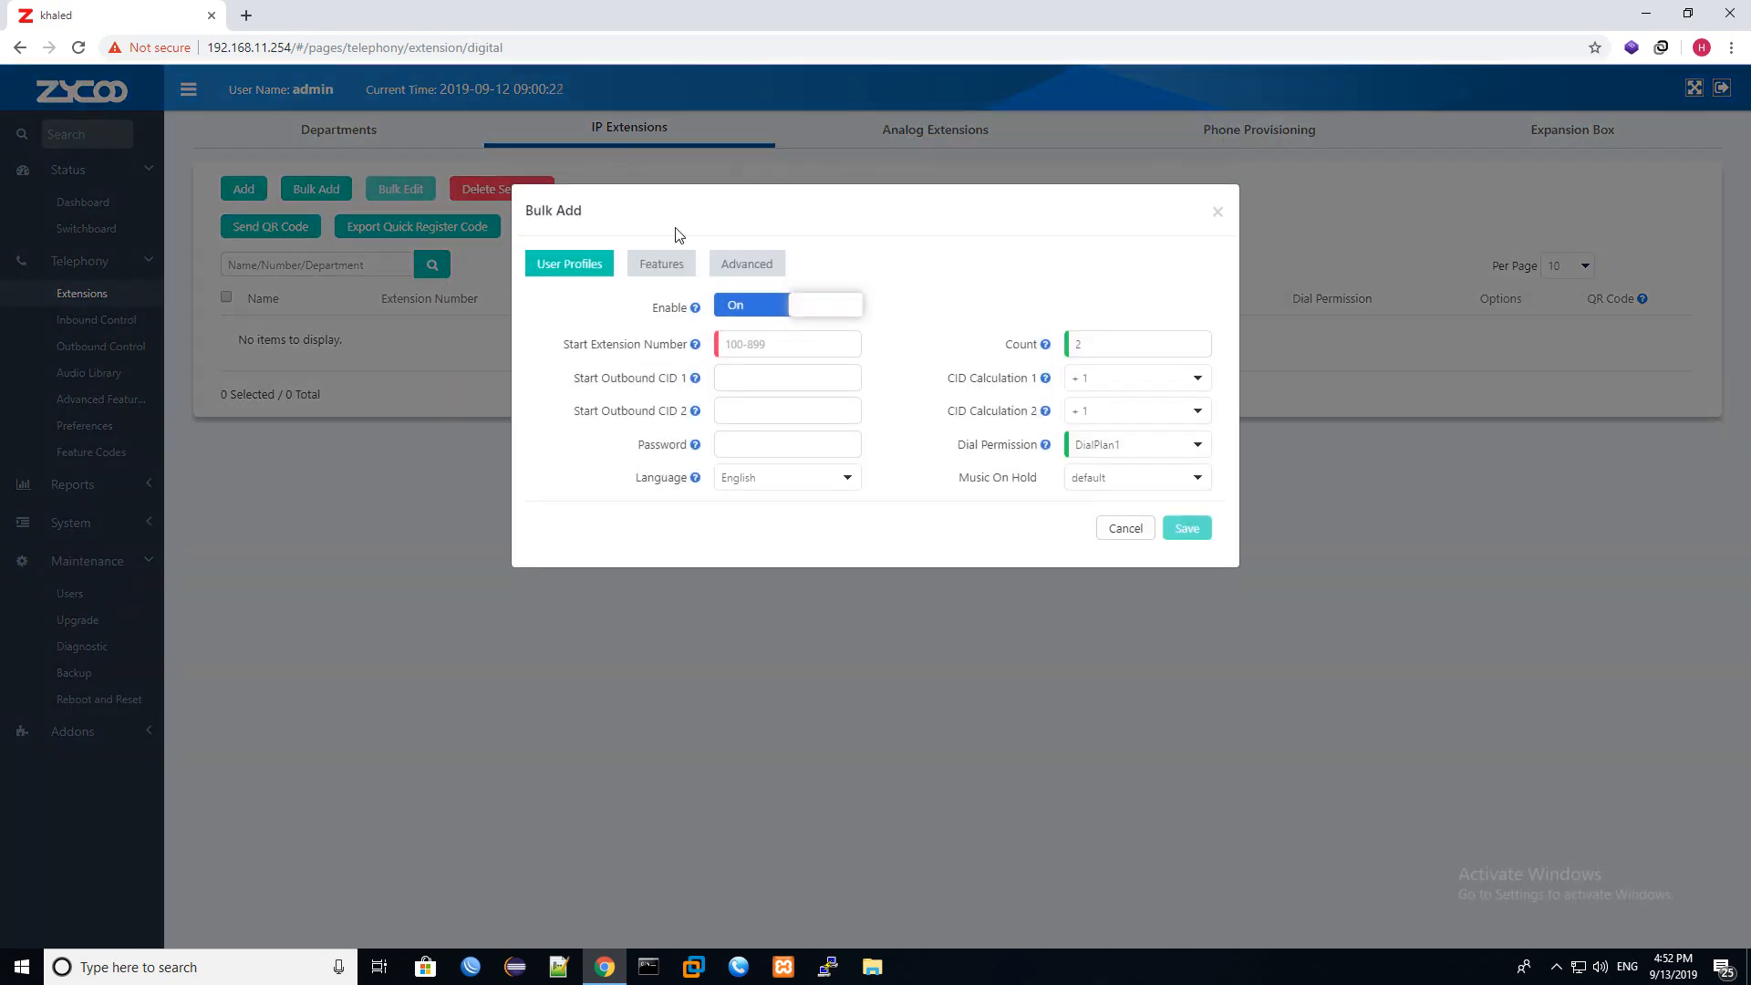
{"action": "left_click", "coordinate": [1214, 217]}
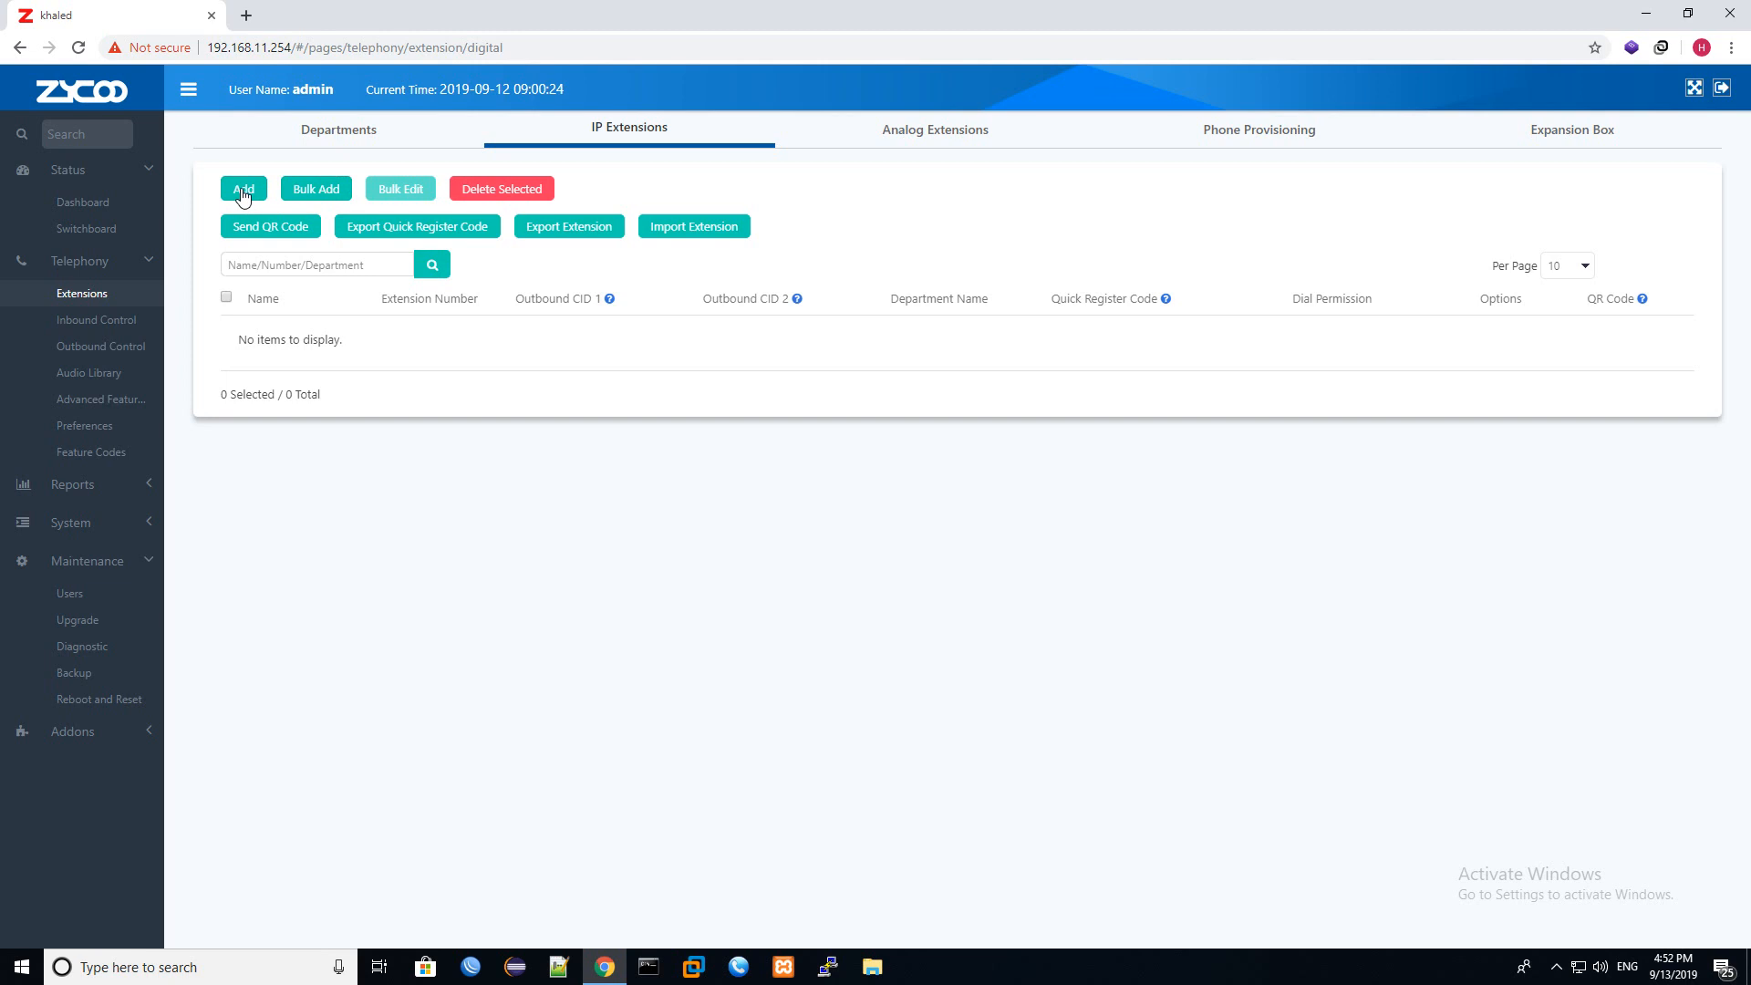
- Try extension number 1000 in the Add form, discard it, and open Telephony Preferences
{"action": "left_click", "coordinate": [242, 192]}
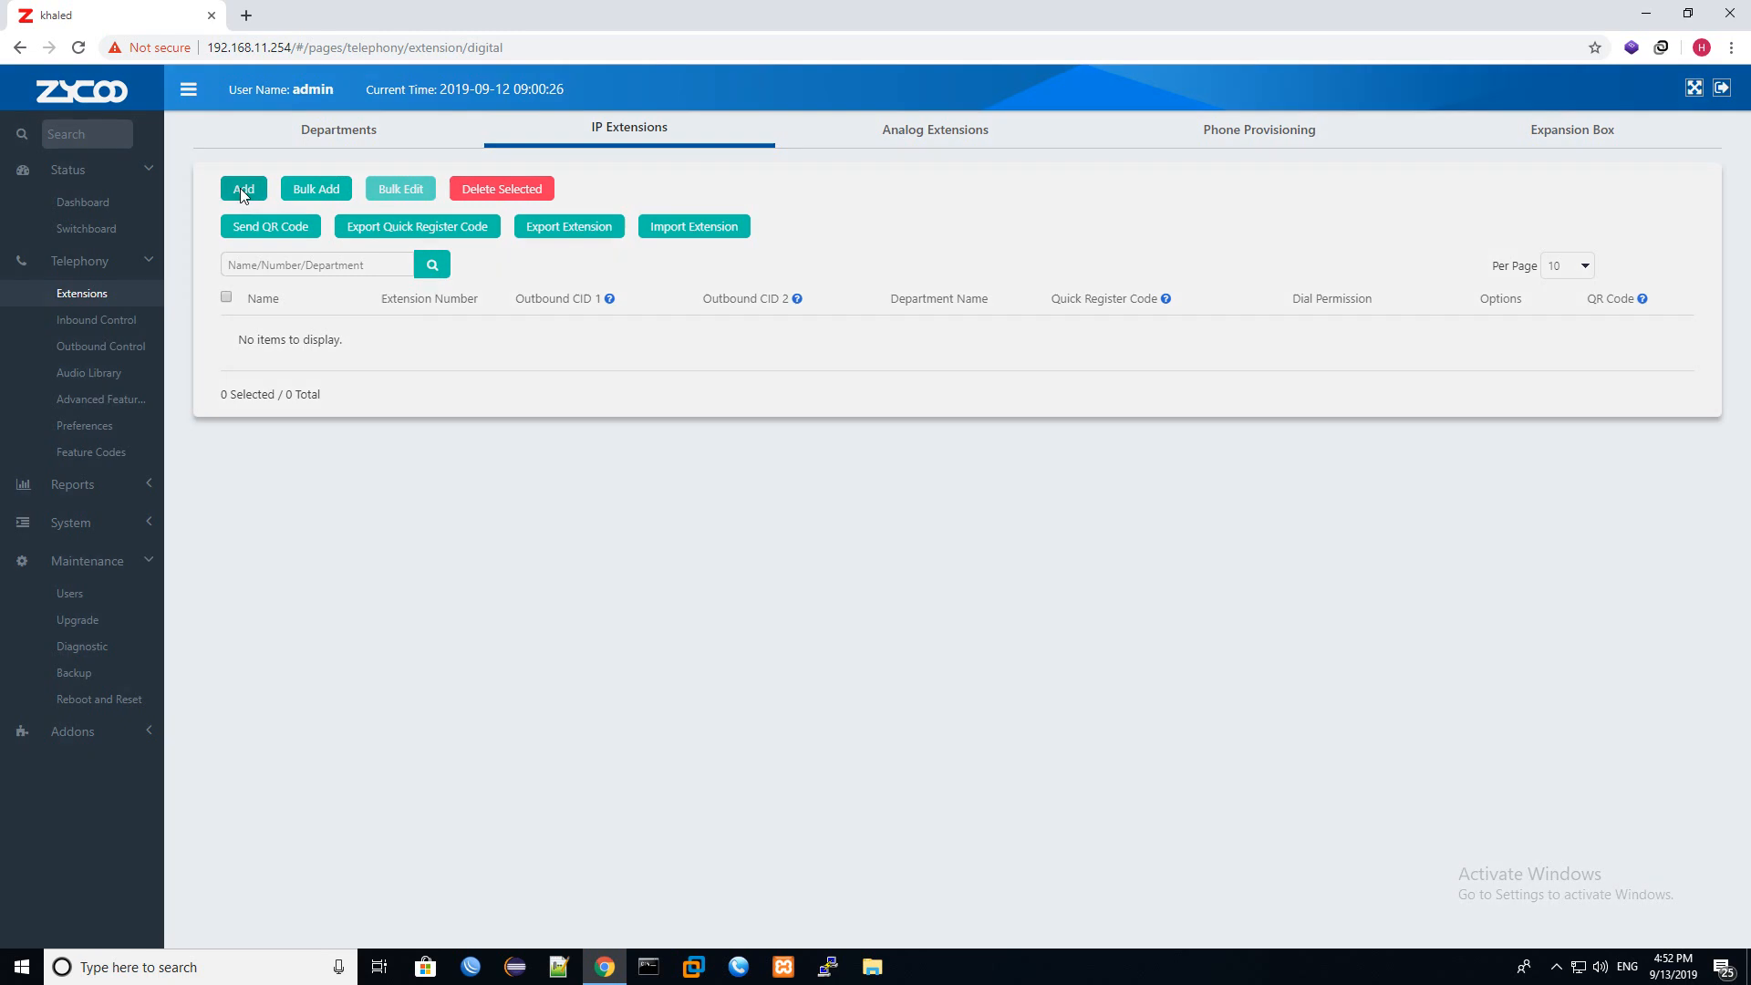
{"action": "left_click", "coordinate": [797, 351]}
{"action": "left_click_drag", "start_coordinate": [798, 351], "coordinate": [641, 359]}
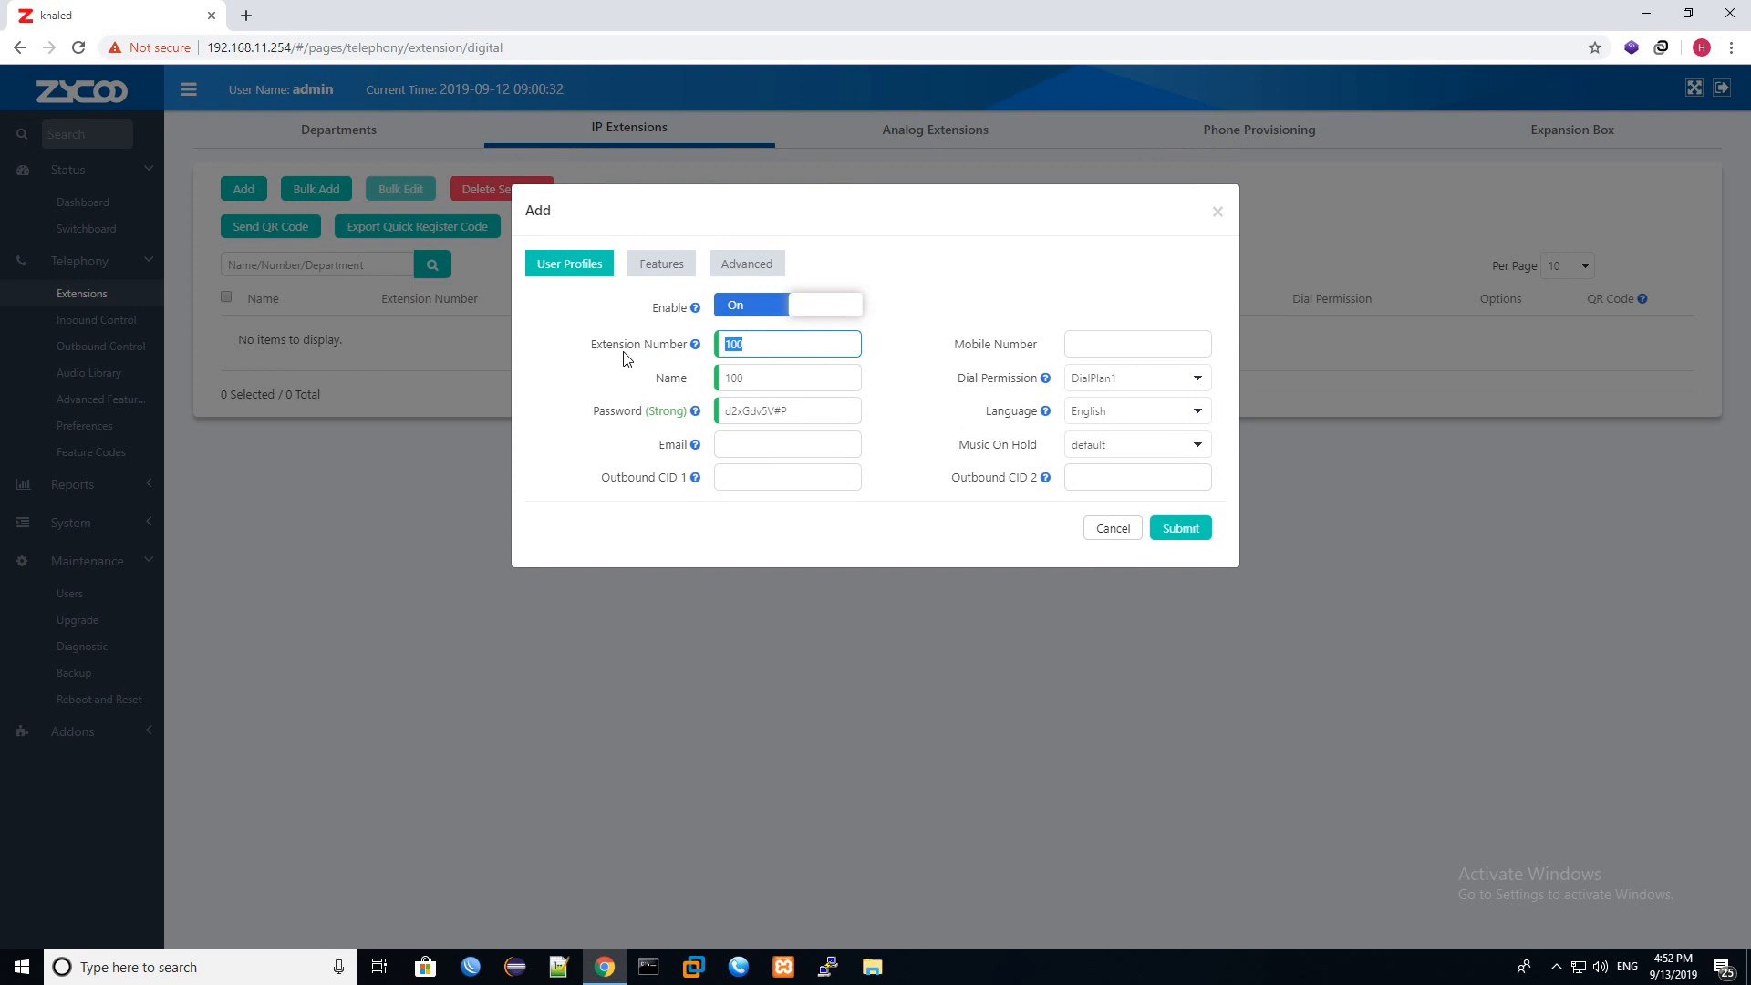
{"action": "type", "text": "100"}
{"action": "key", "text": "BackSpace"}
{"action": "key", "text": "BackSpace"}
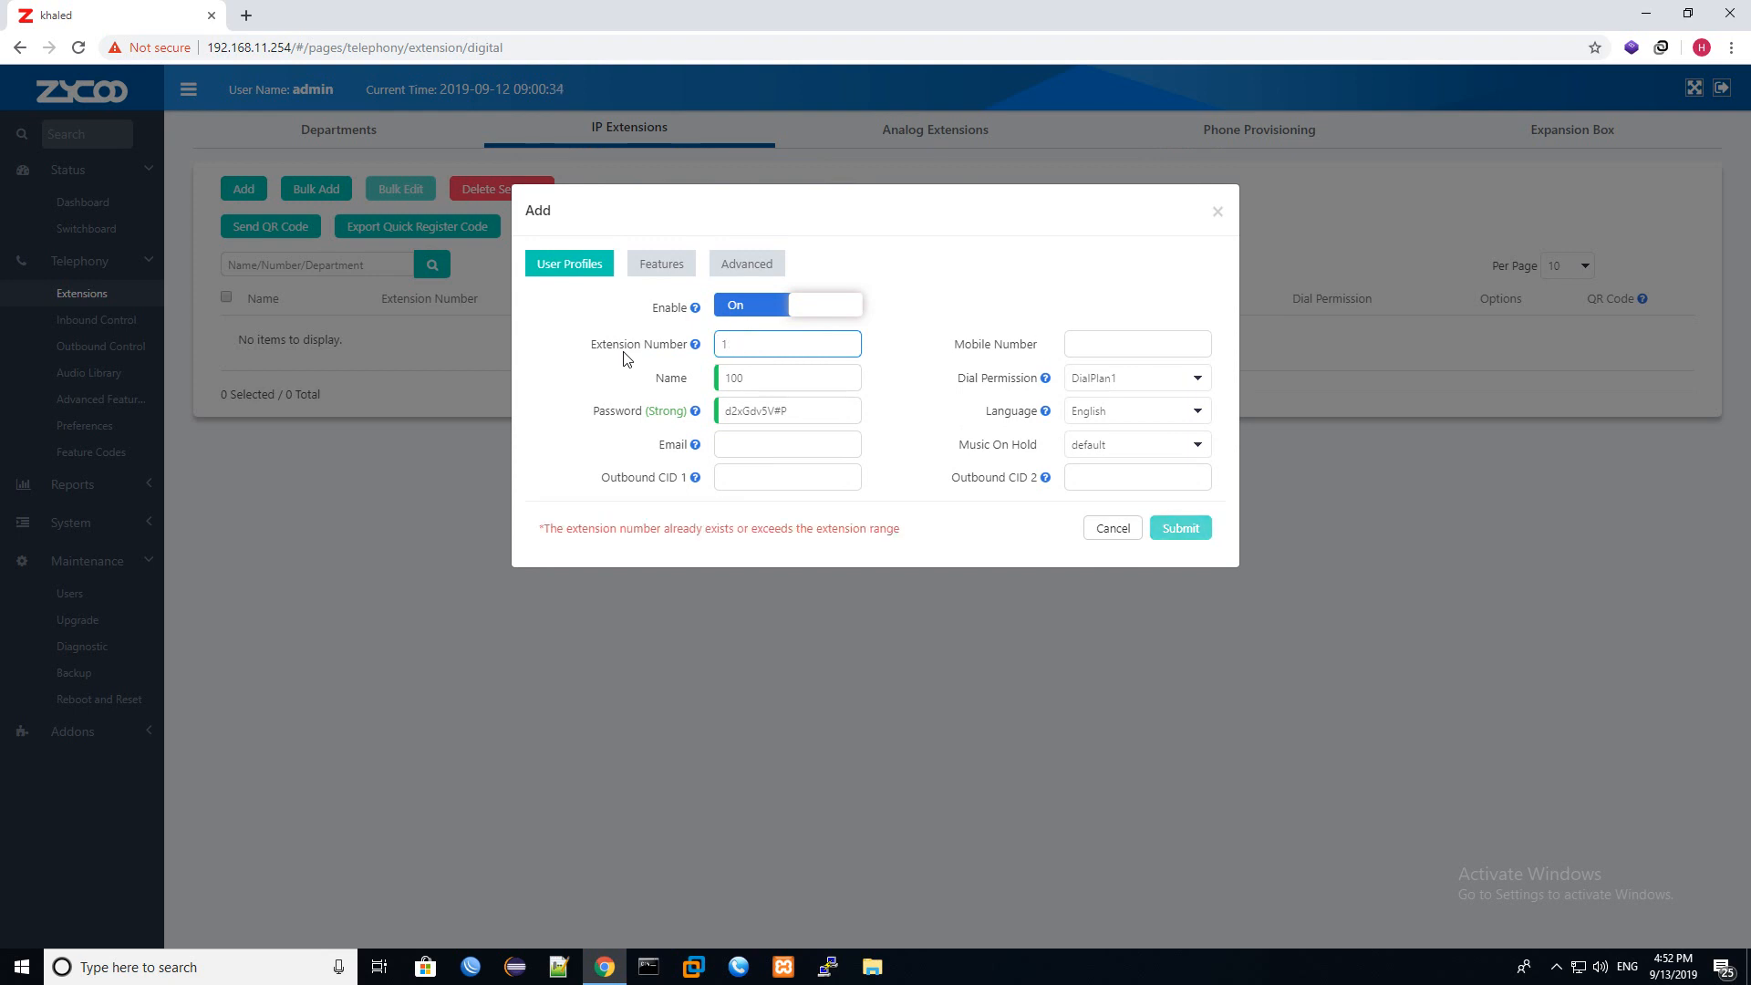
{"action": "key", "text": "BackSpace"}
{"action": "type", "text": "1000"}
{"action": "left_click", "coordinate": [1215, 212]}
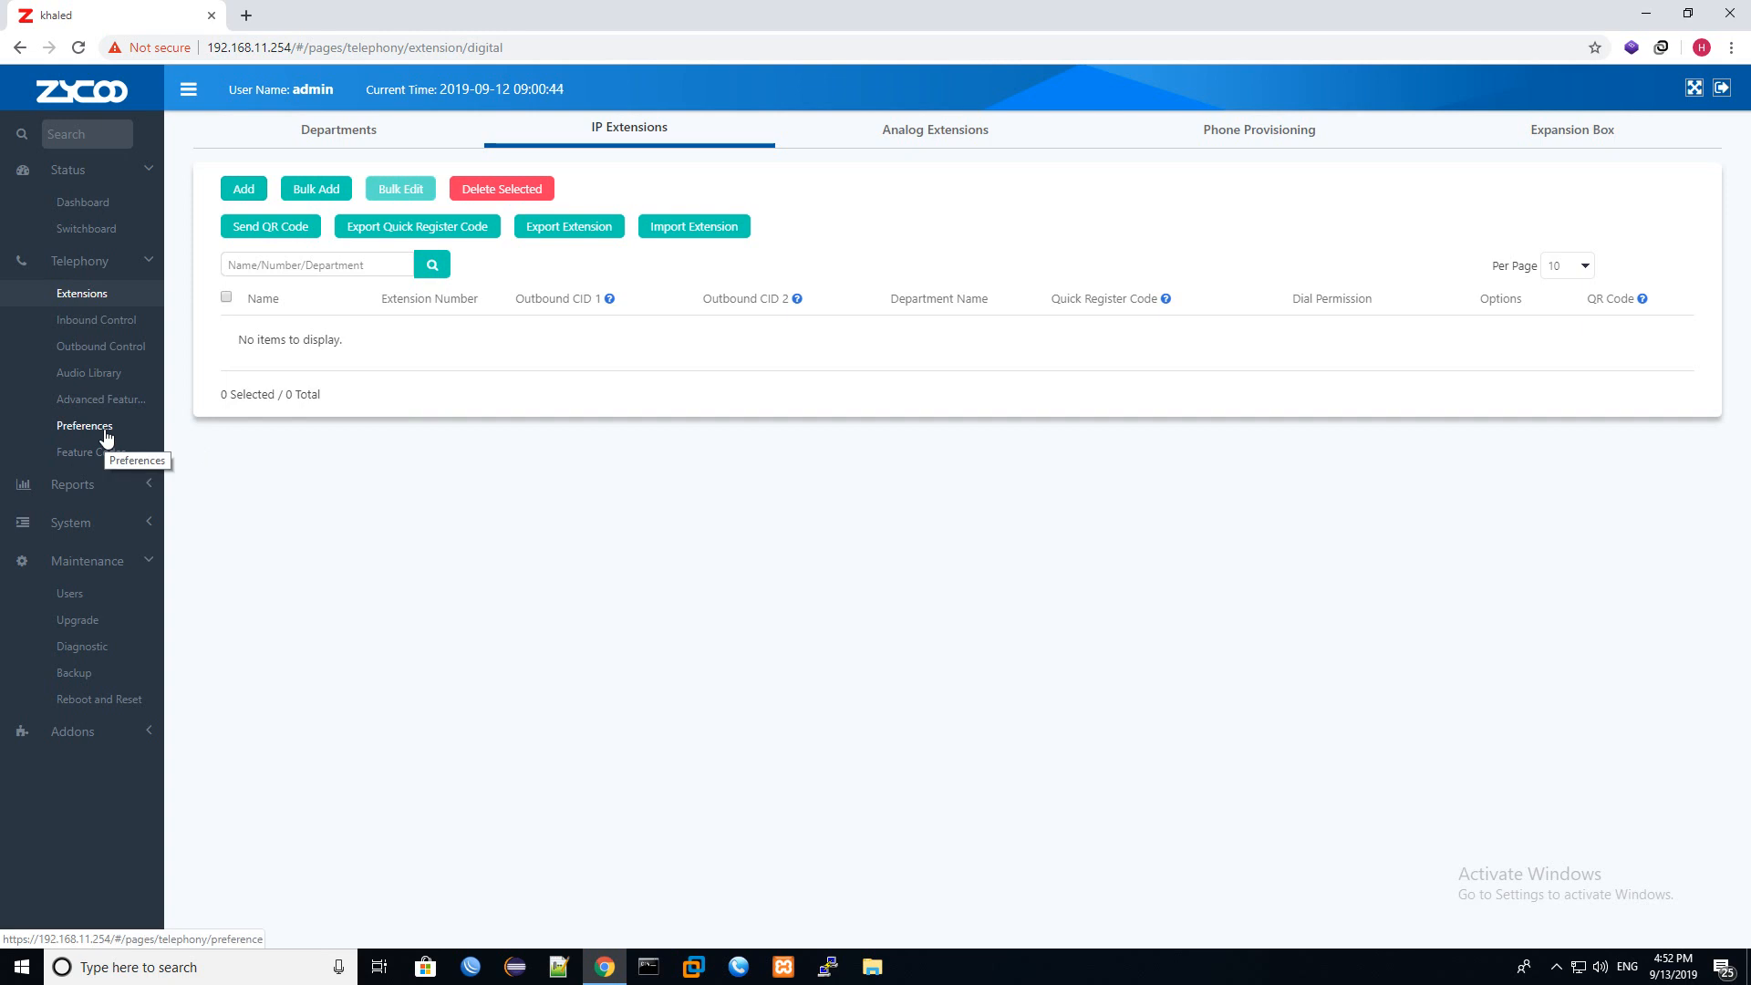
{"action": "left_click", "coordinate": [105, 432]}
- Set the User Extension Number Range to 1000–2000
{"action": "scroll", "coordinate": [592, 629], "scroll_direction": "down", "scroll_amount": 2}
{"action": "left_click", "coordinate": [597, 624]}
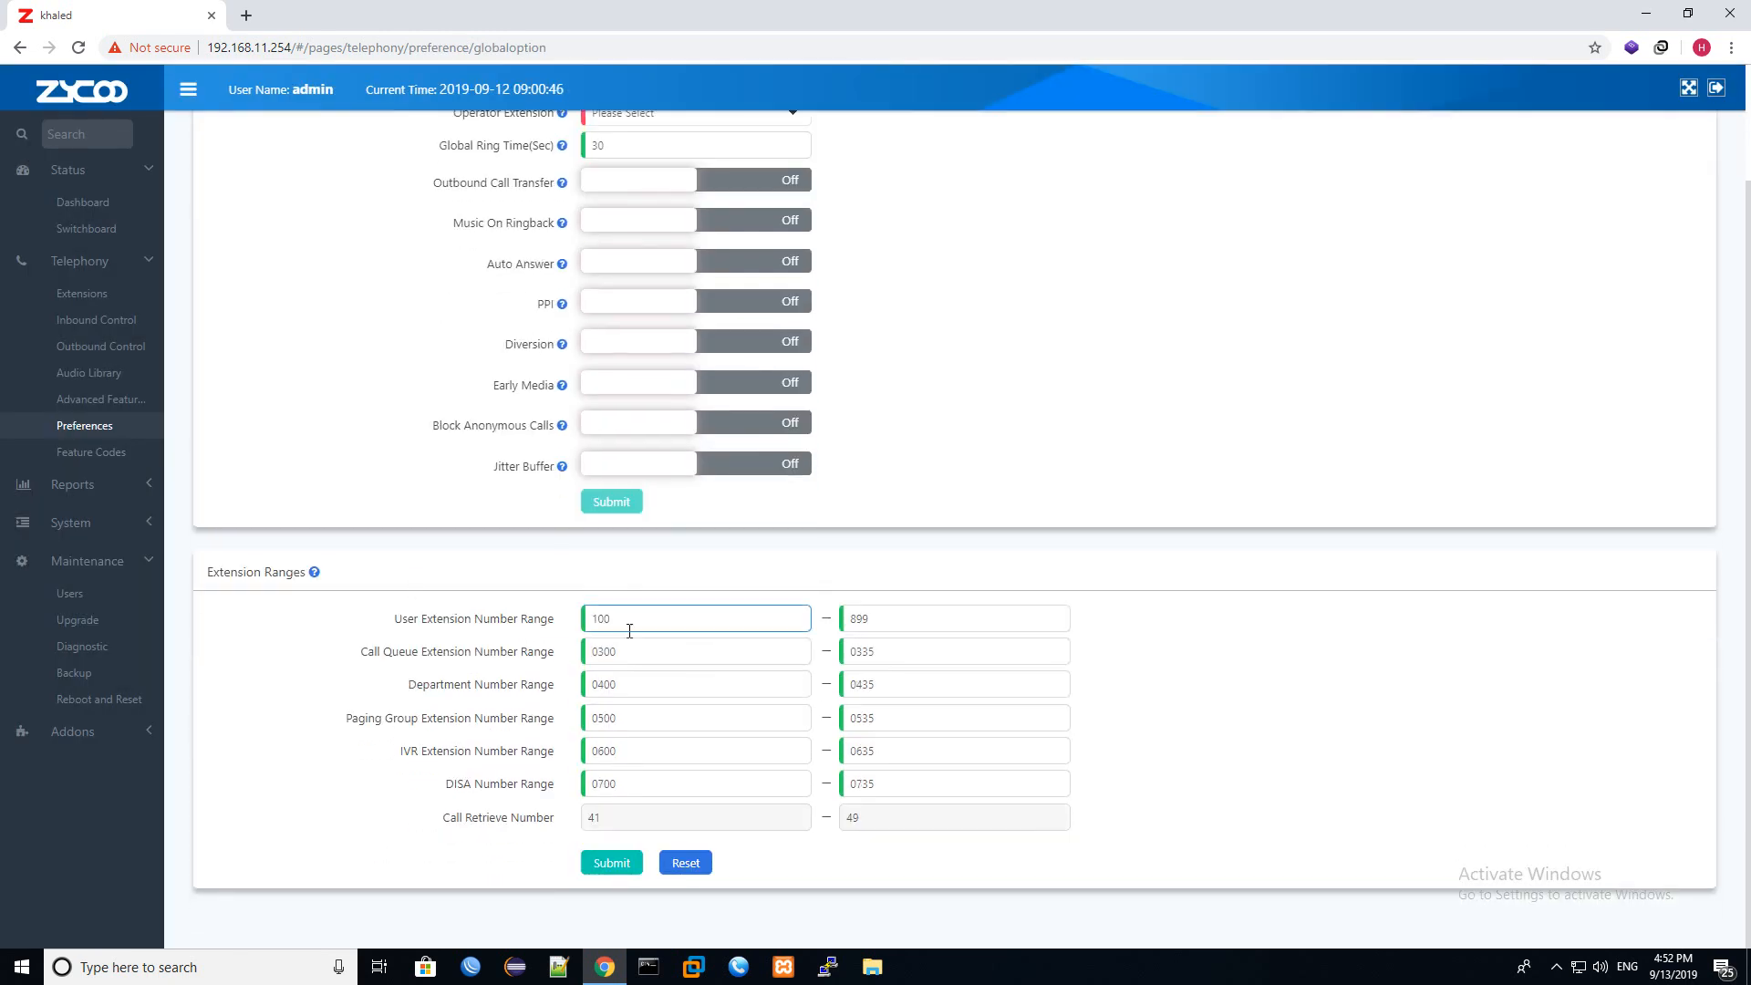
{"action": "double_click", "coordinate": [593, 627]}
{"action": "double_click", "coordinate": [884, 618]}
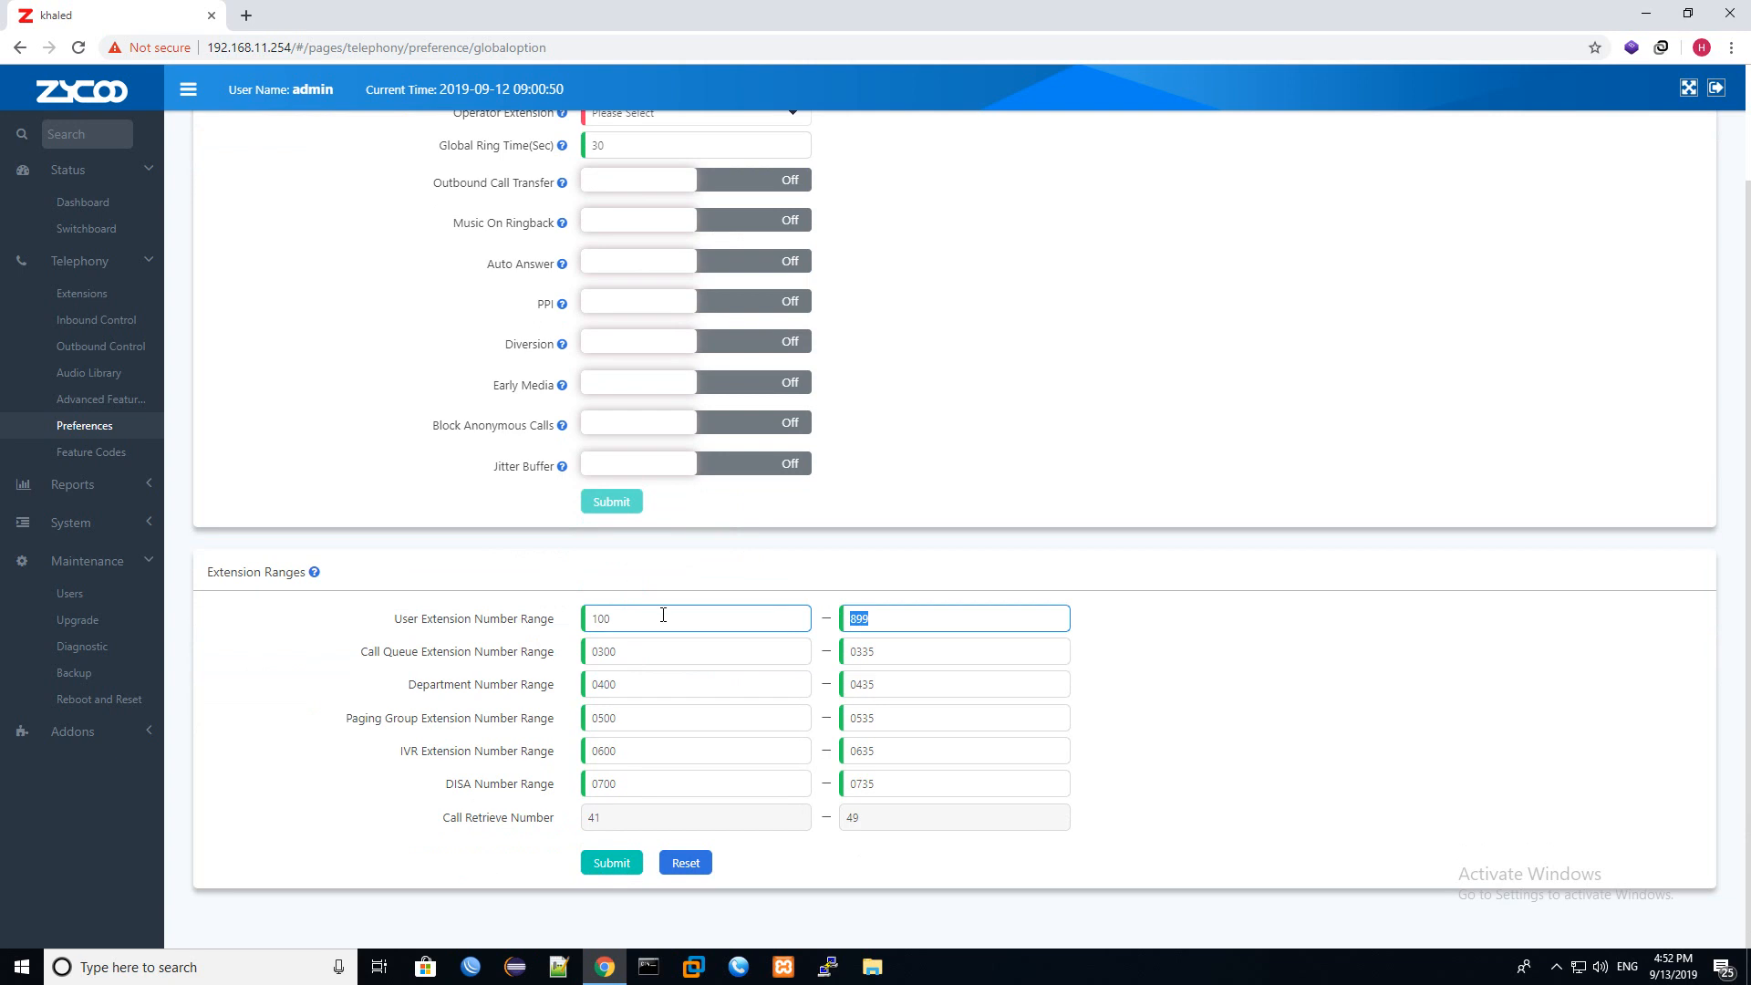
{"action": "double_click", "coordinate": [600, 620]}
{"action": "type", "text": "1000"}
{"action": "key", "text": "Tab"}
{"action": "type", "text": "2000"}
- Go back to the Extensions › IP Extensions list
{"action": "scroll", "coordinate": [642, 611], "scroll_direction": "up", "scroll_amount": 3}
{"action": "left_click", "coordinate": [112, 292]}
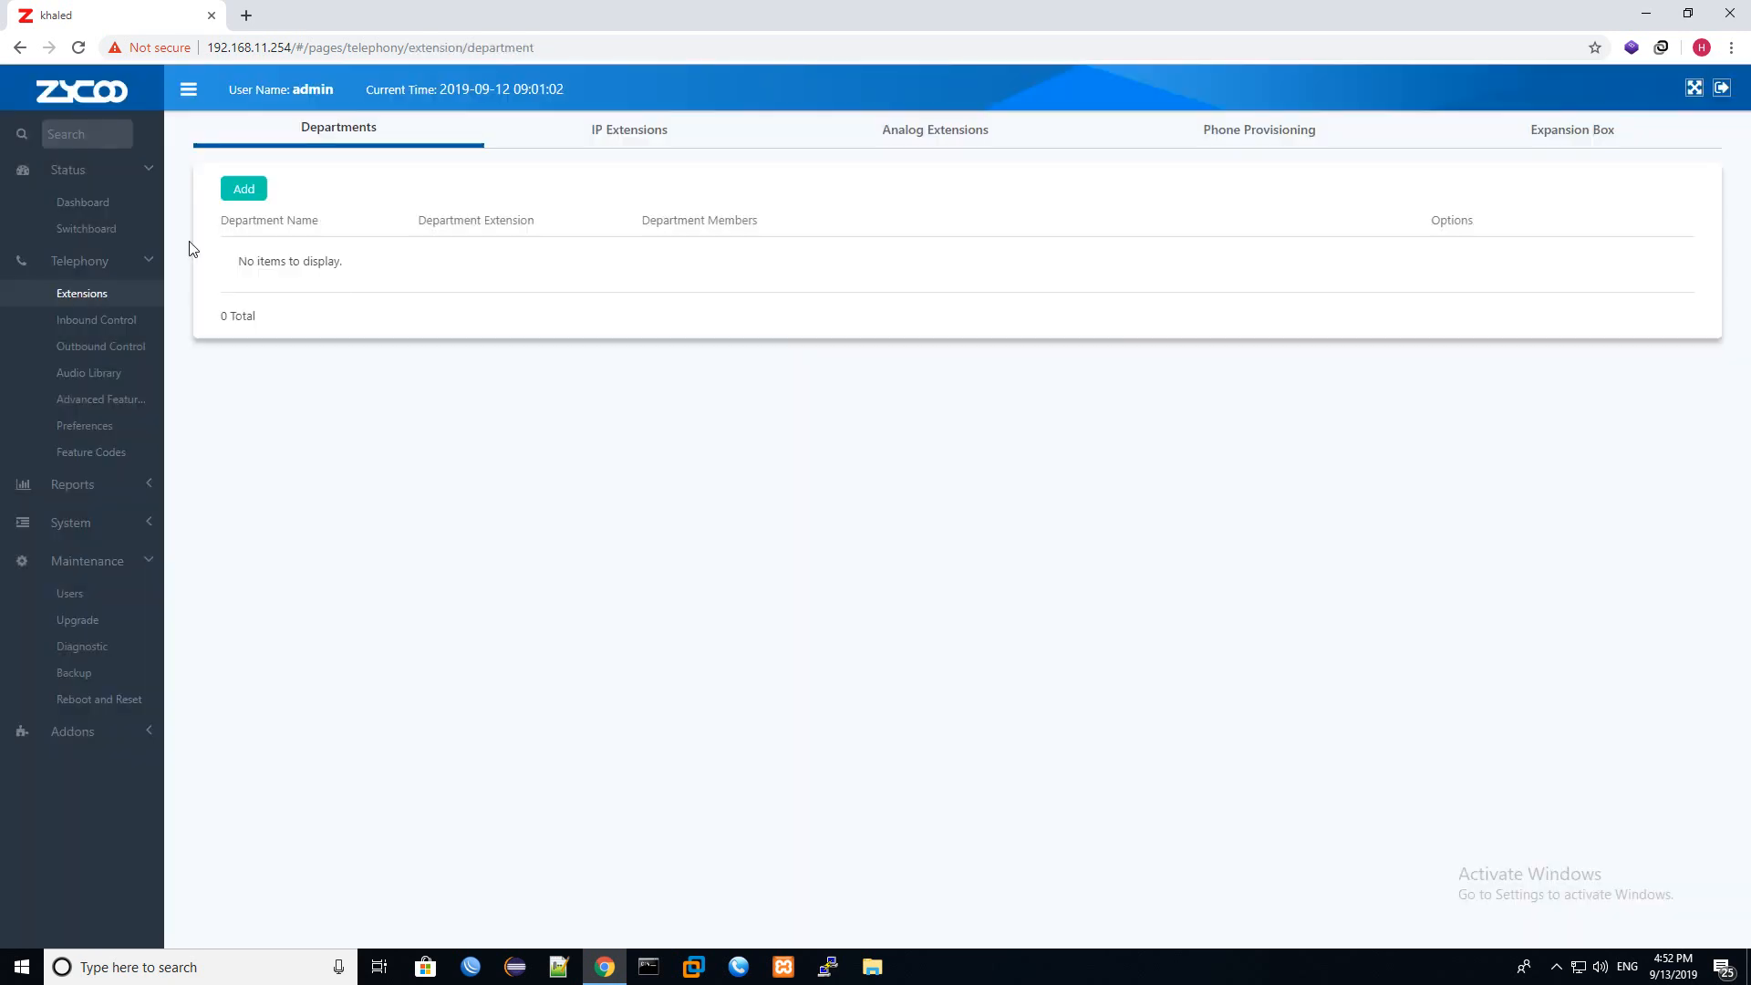
{"action": "left_click", "coordinate": [617, 128]}
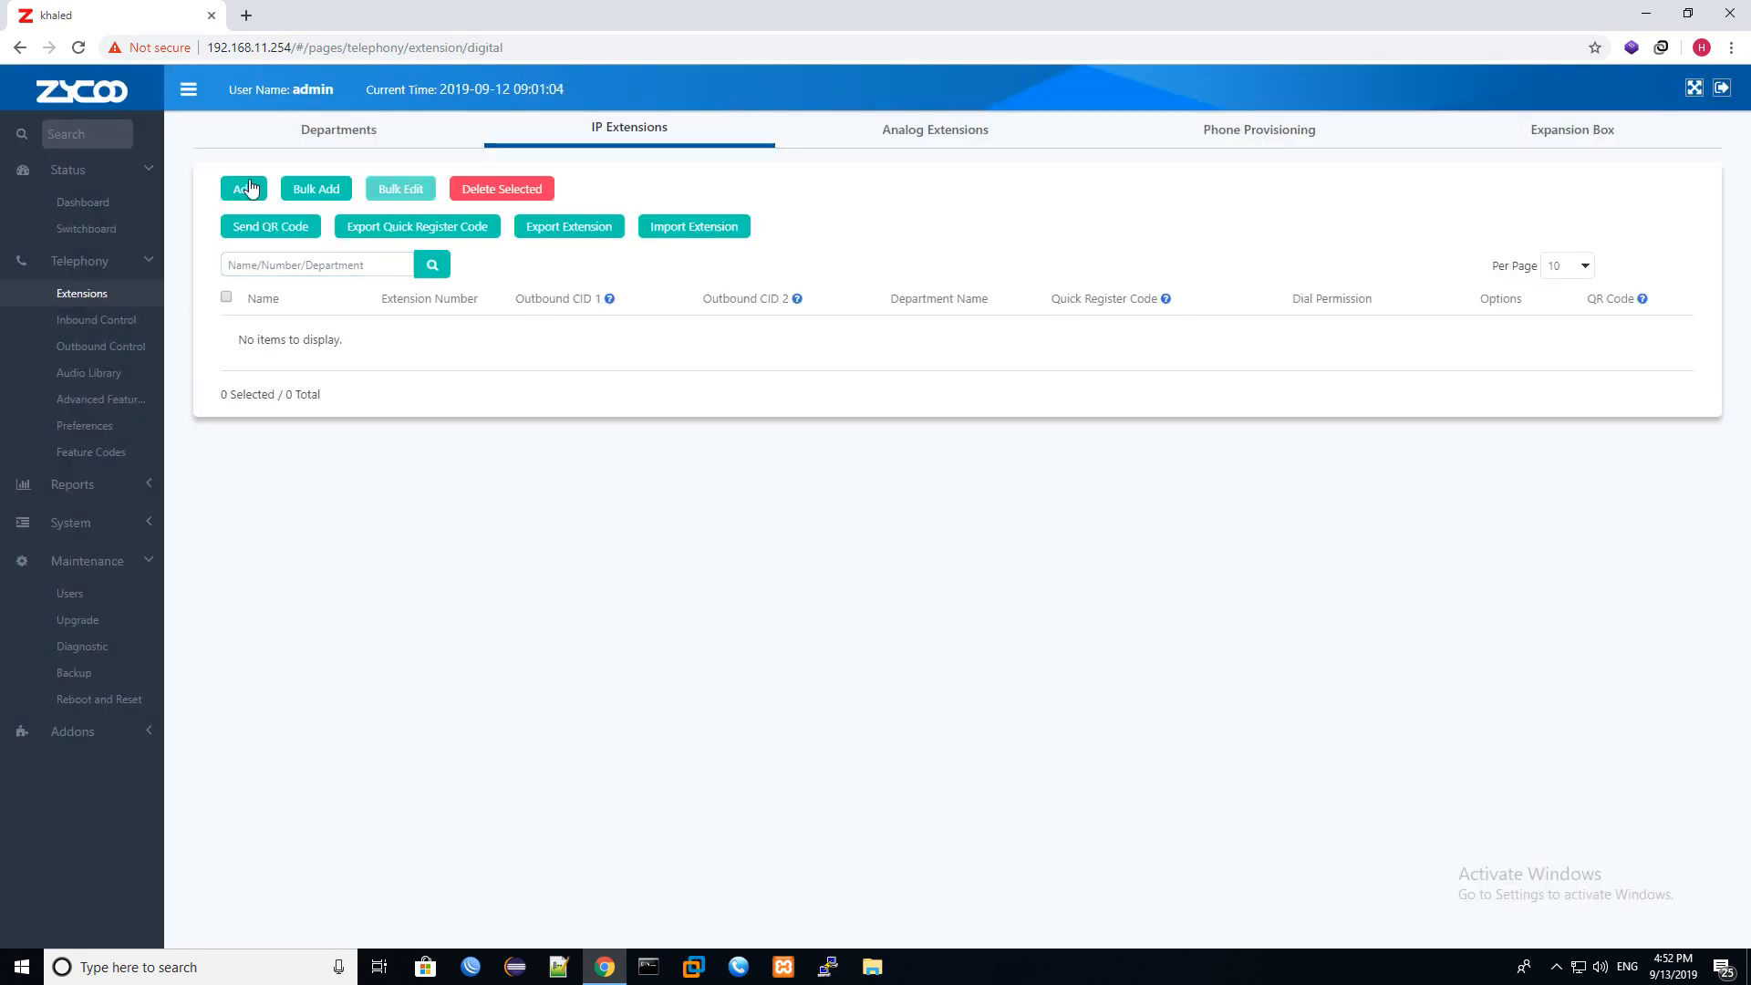
- Add extension 100, enter the user's name, and keep the generated password
{"action": "left_click", "coordinate": [246, 190]}
{"action": "left_click_drag", "start_coordinate": [805, 339], "coordinate": [589, 345]}
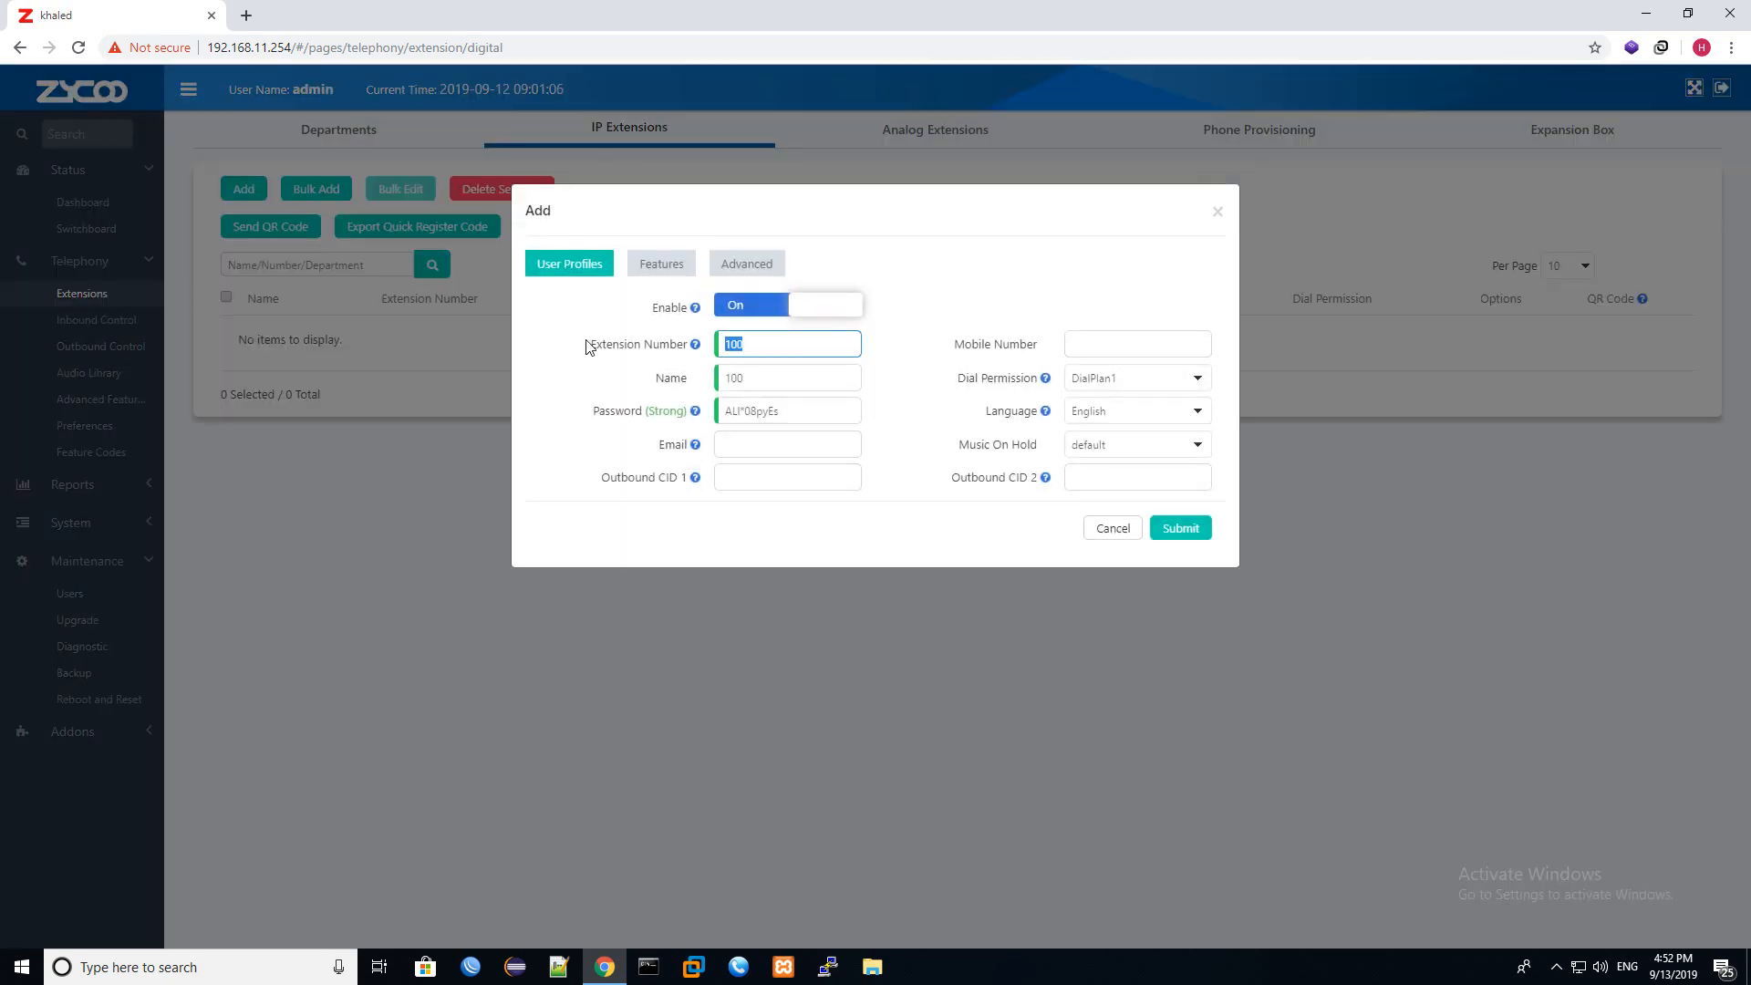
{"action": "key", "text": "Tab"}
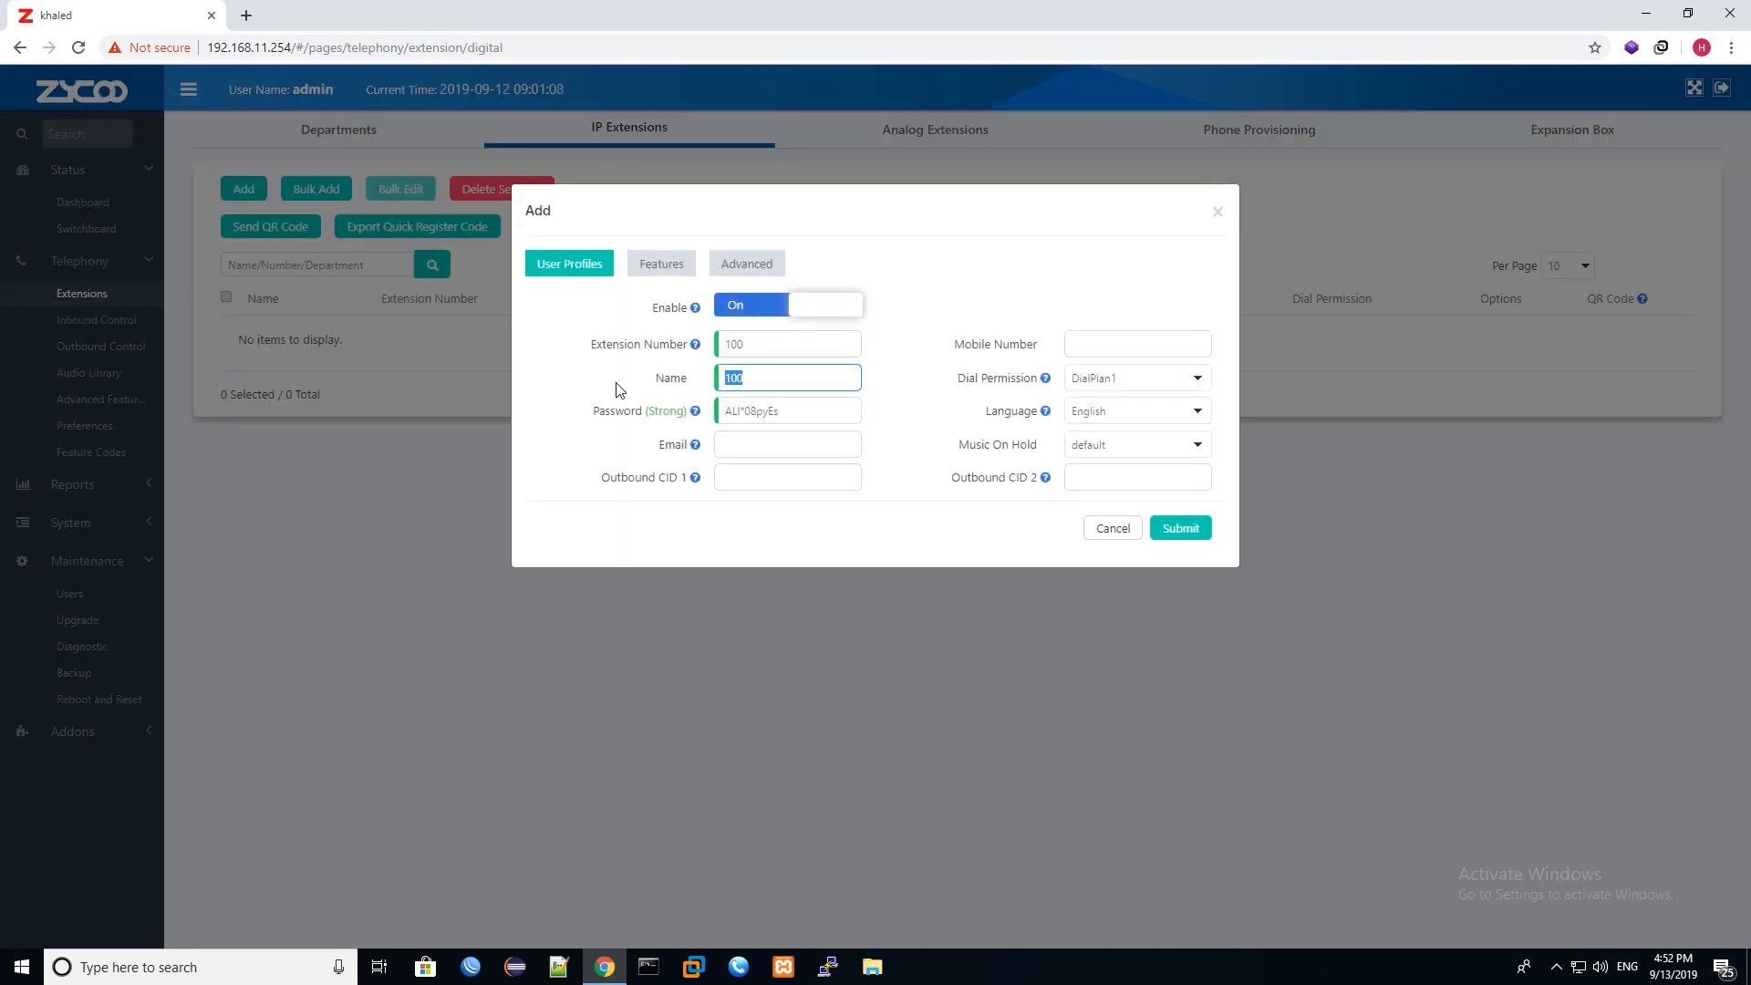
{"action": "type", "text": "khaled"}
{"action": "left_click", "coordinate": [808, 411]}
{"action": "left_click_drag", "start_coordinate": [808, 411], "coordinate": [649, 412]}
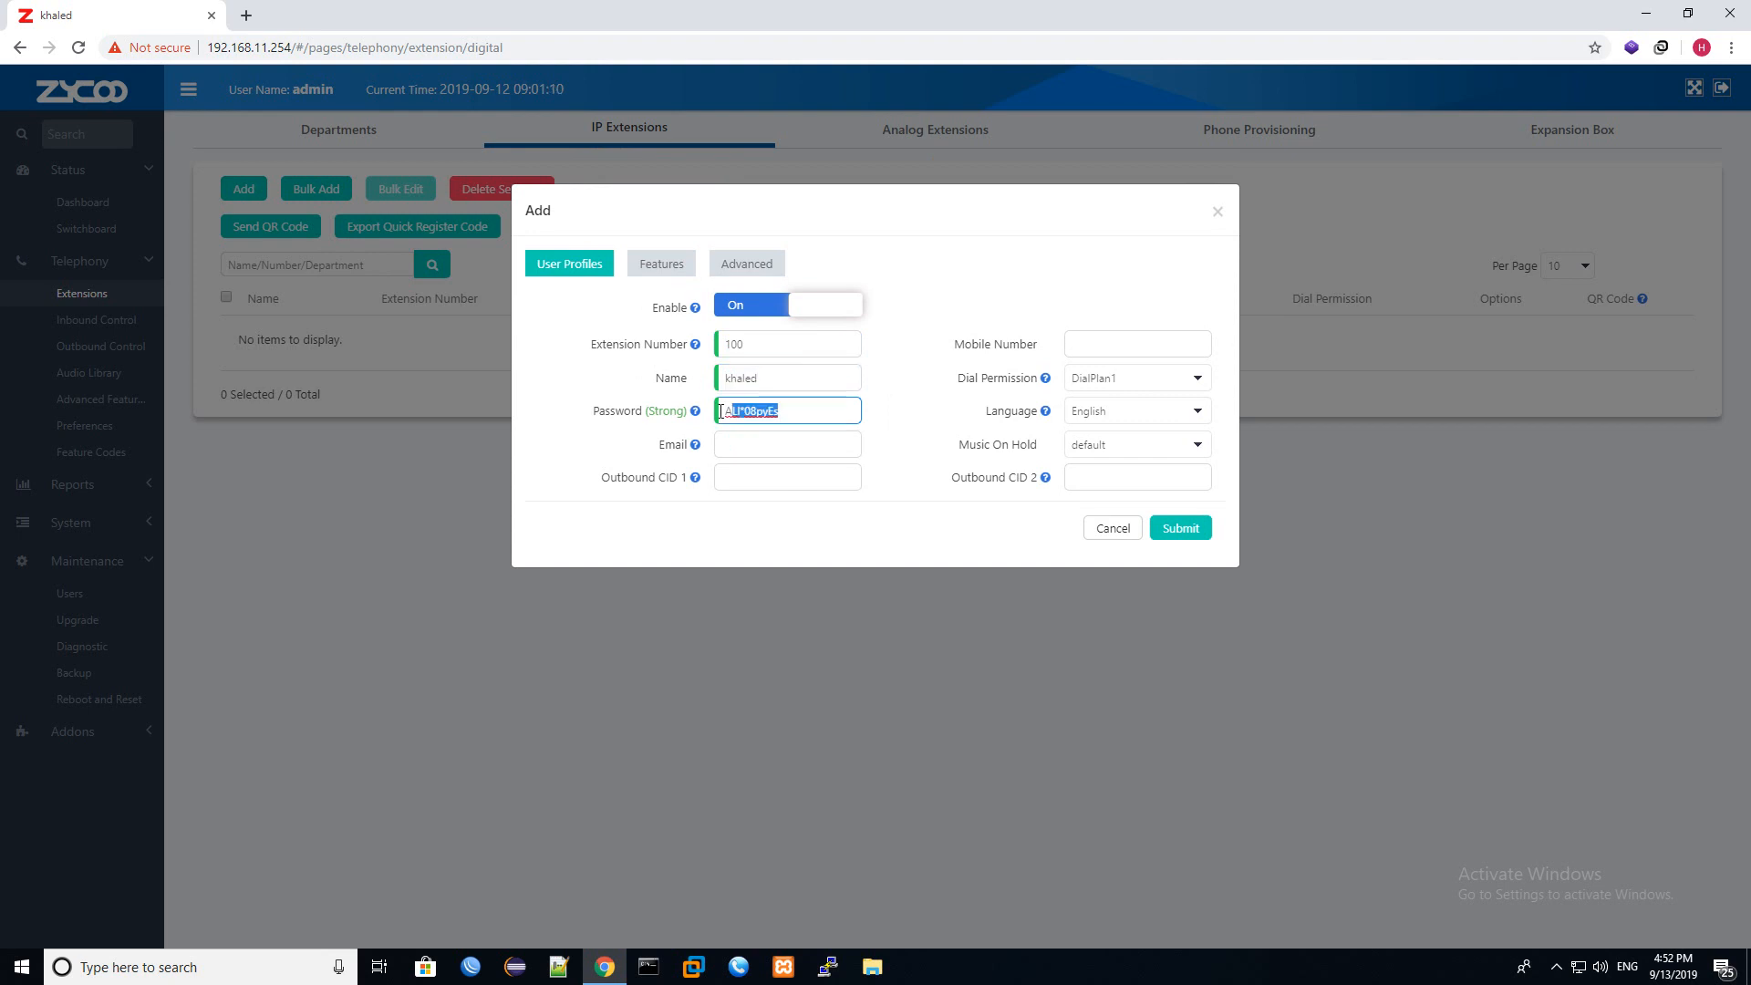
{"action": "left_click", "coordinate": [799, 418]}
{"action": "left_click", "coordinate": [1095, 387]}
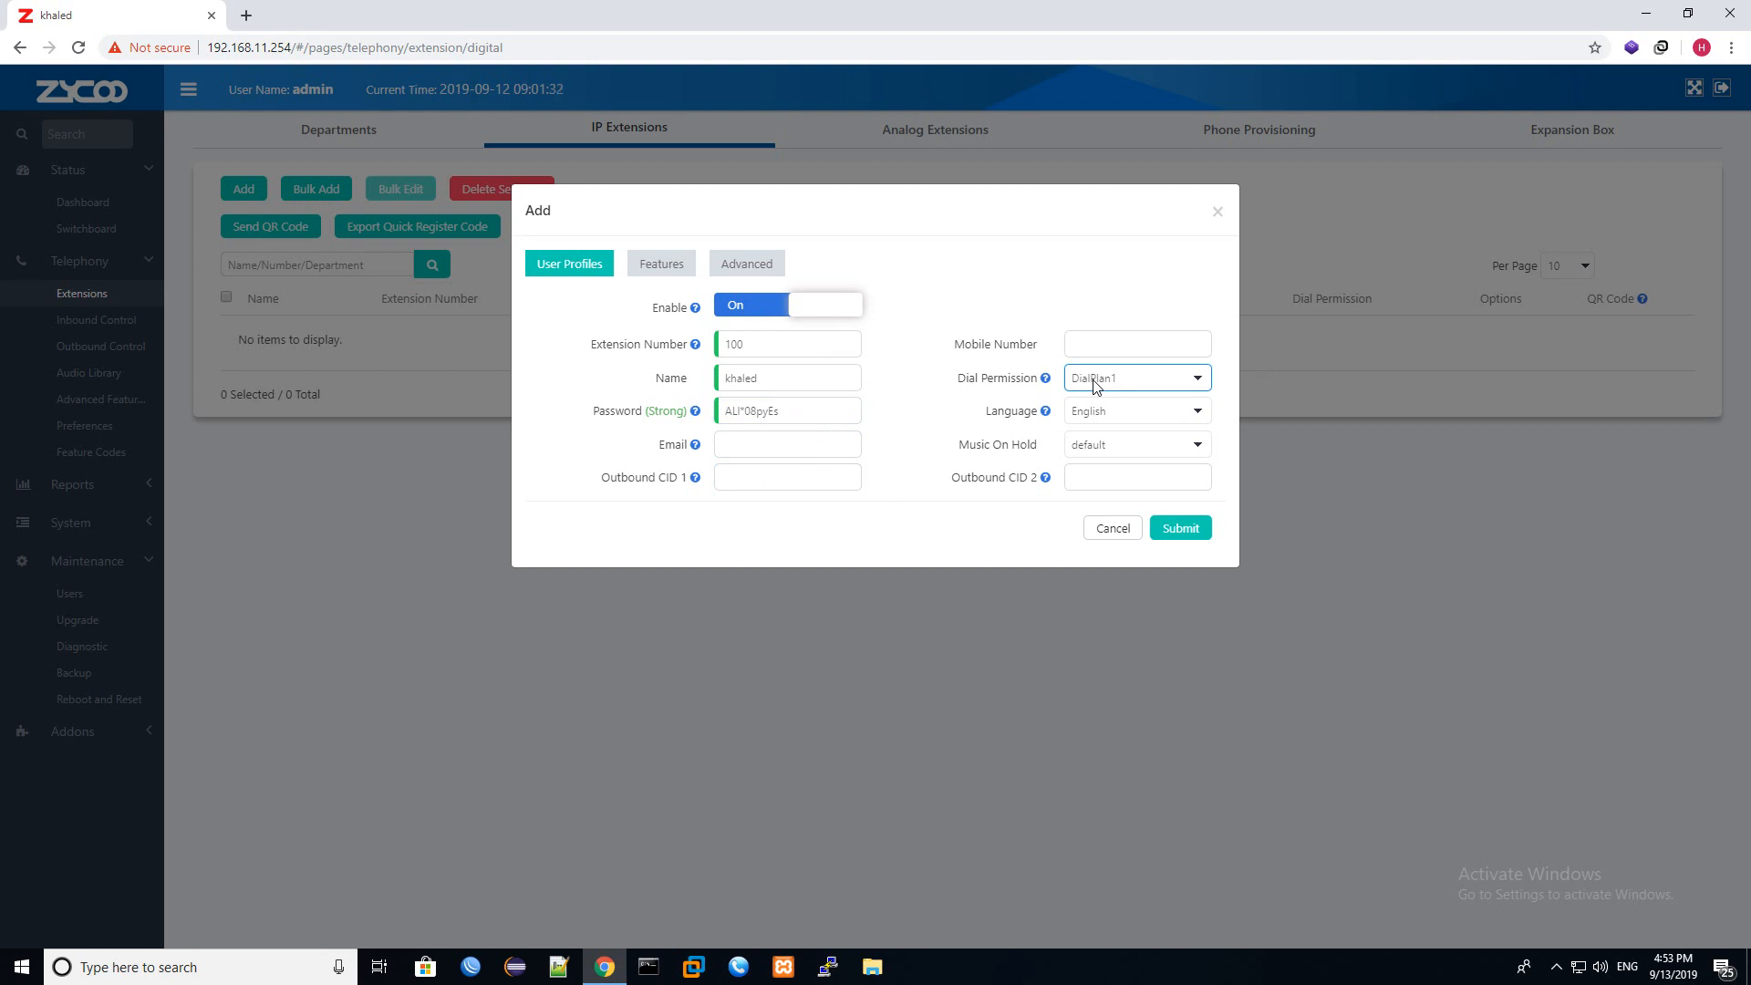
- Leave dial permission, English language and default music on hold unchanged
{"action": "left_click", "coordinate": [1095, 384]}
{"action": "left_click", "coordinate": [987, 392]}
{"action": "left_click", "coordinate": [1108, 414]}
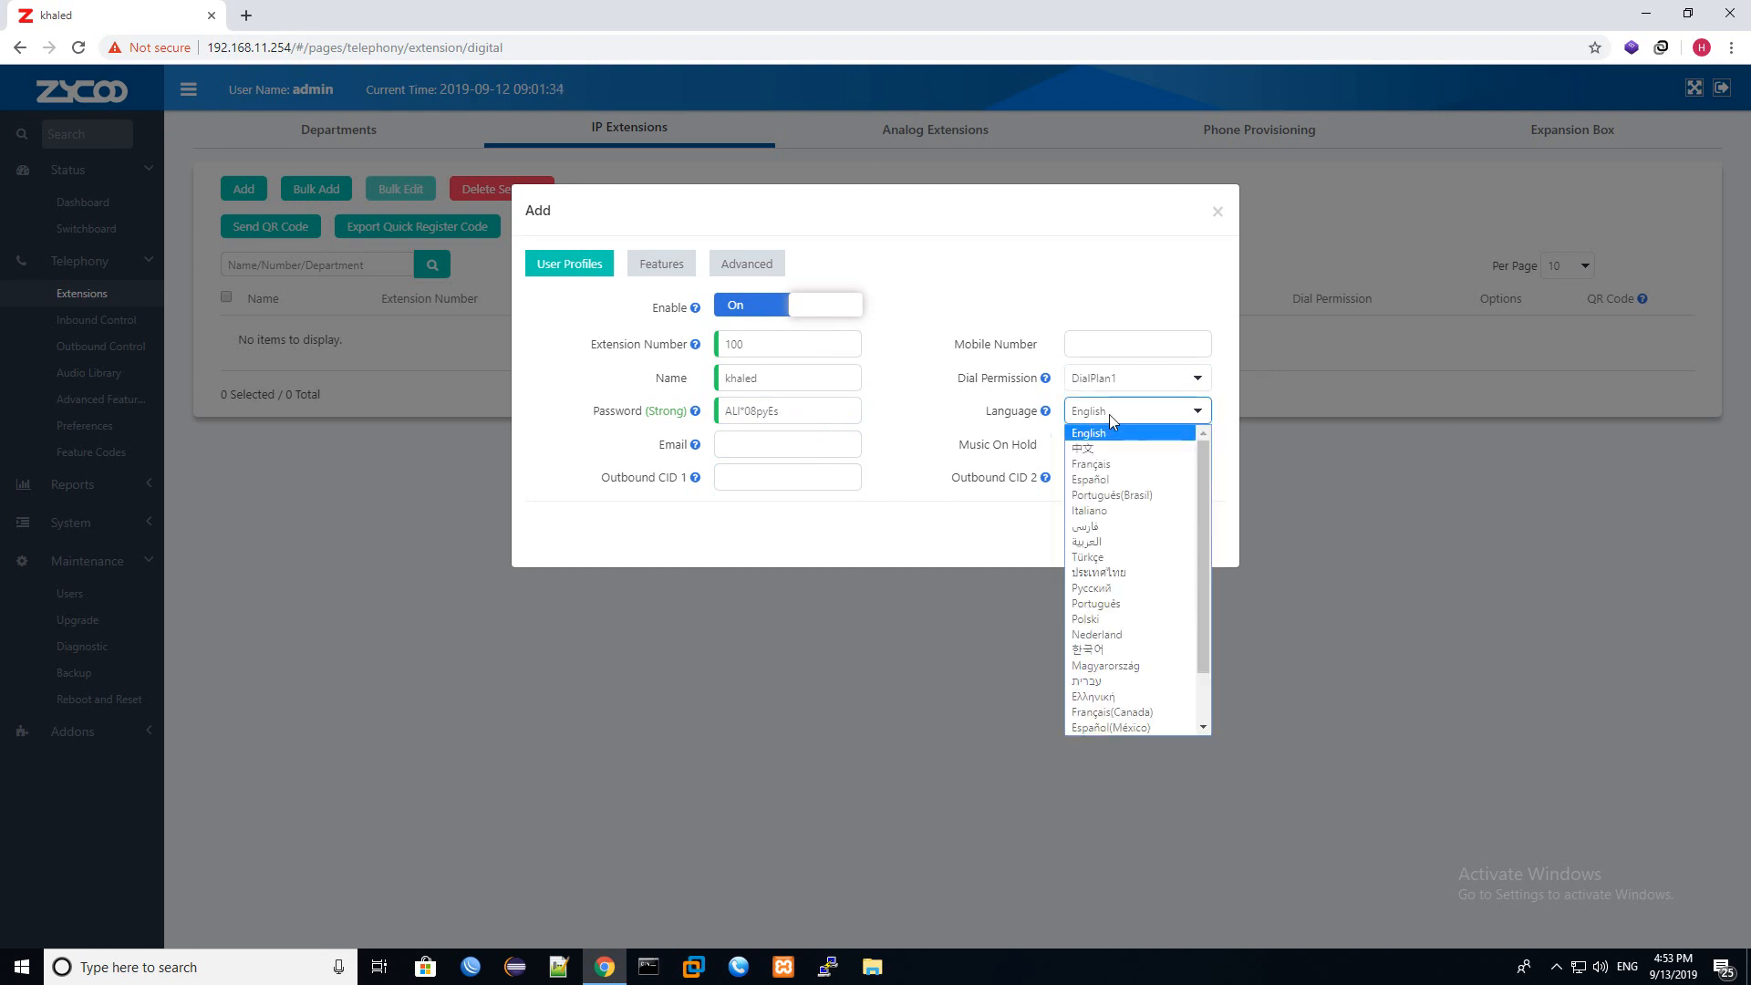
{"action": "left_click", "coordinate": [974, 413]}
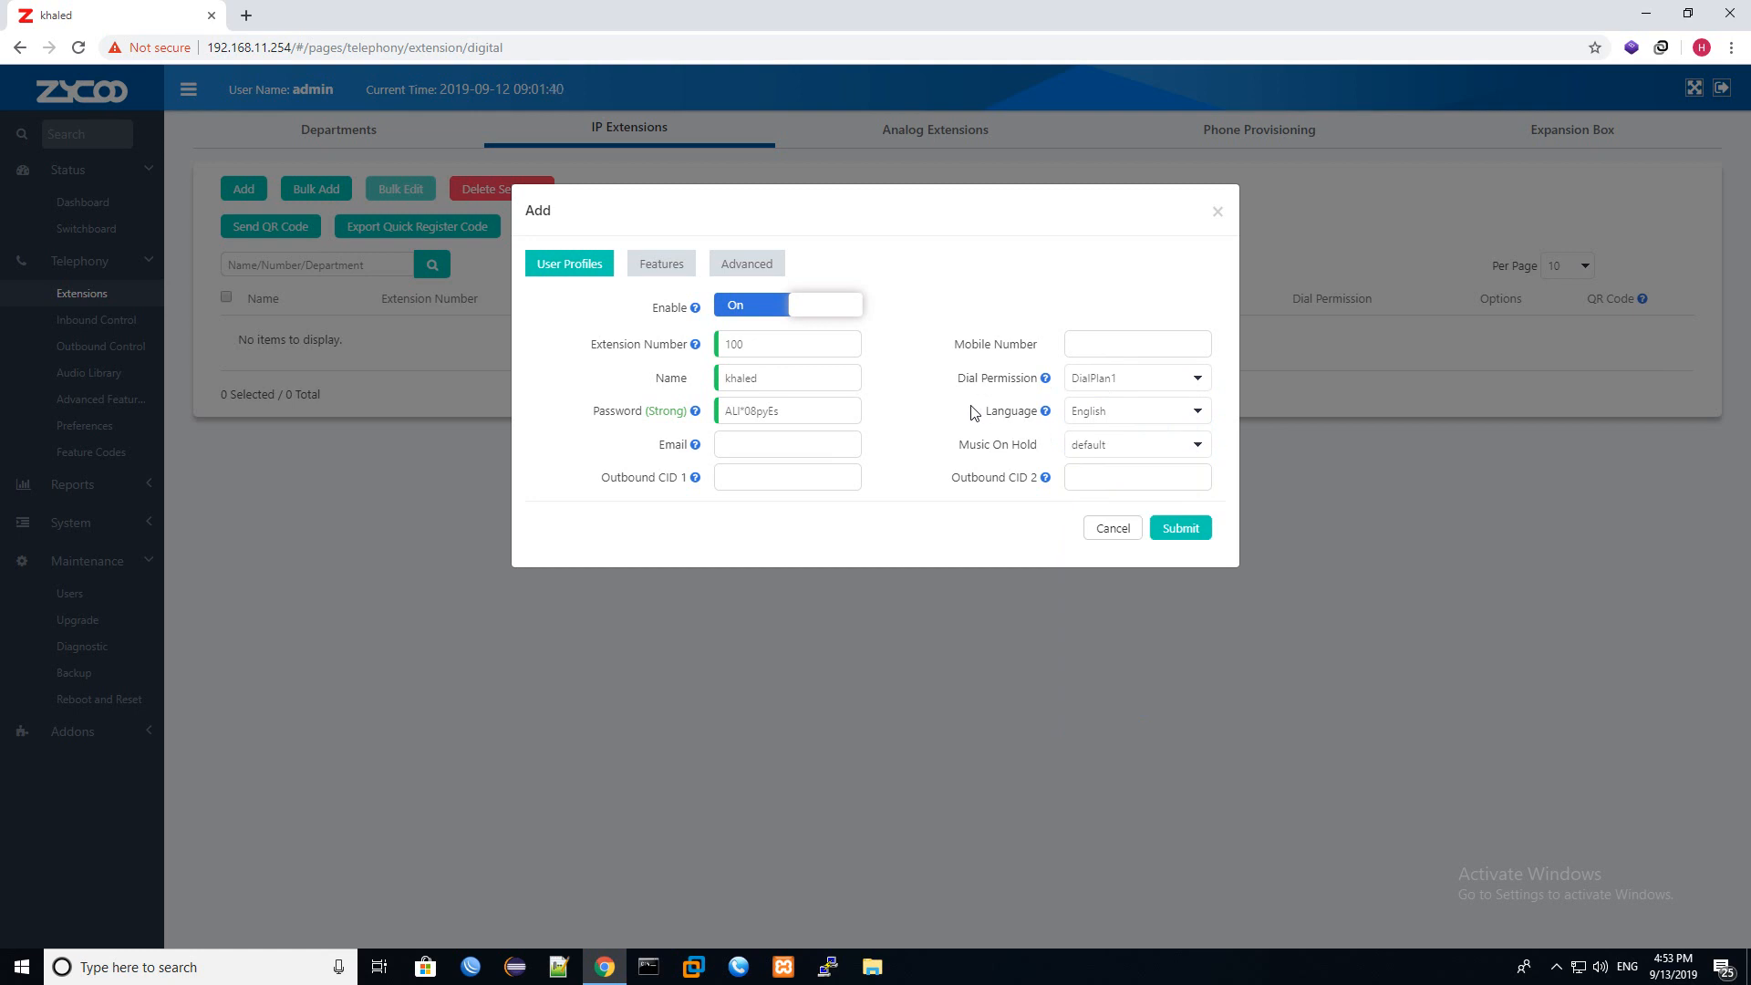
{"action": "left_click", "coordinate": [1108, 415]}
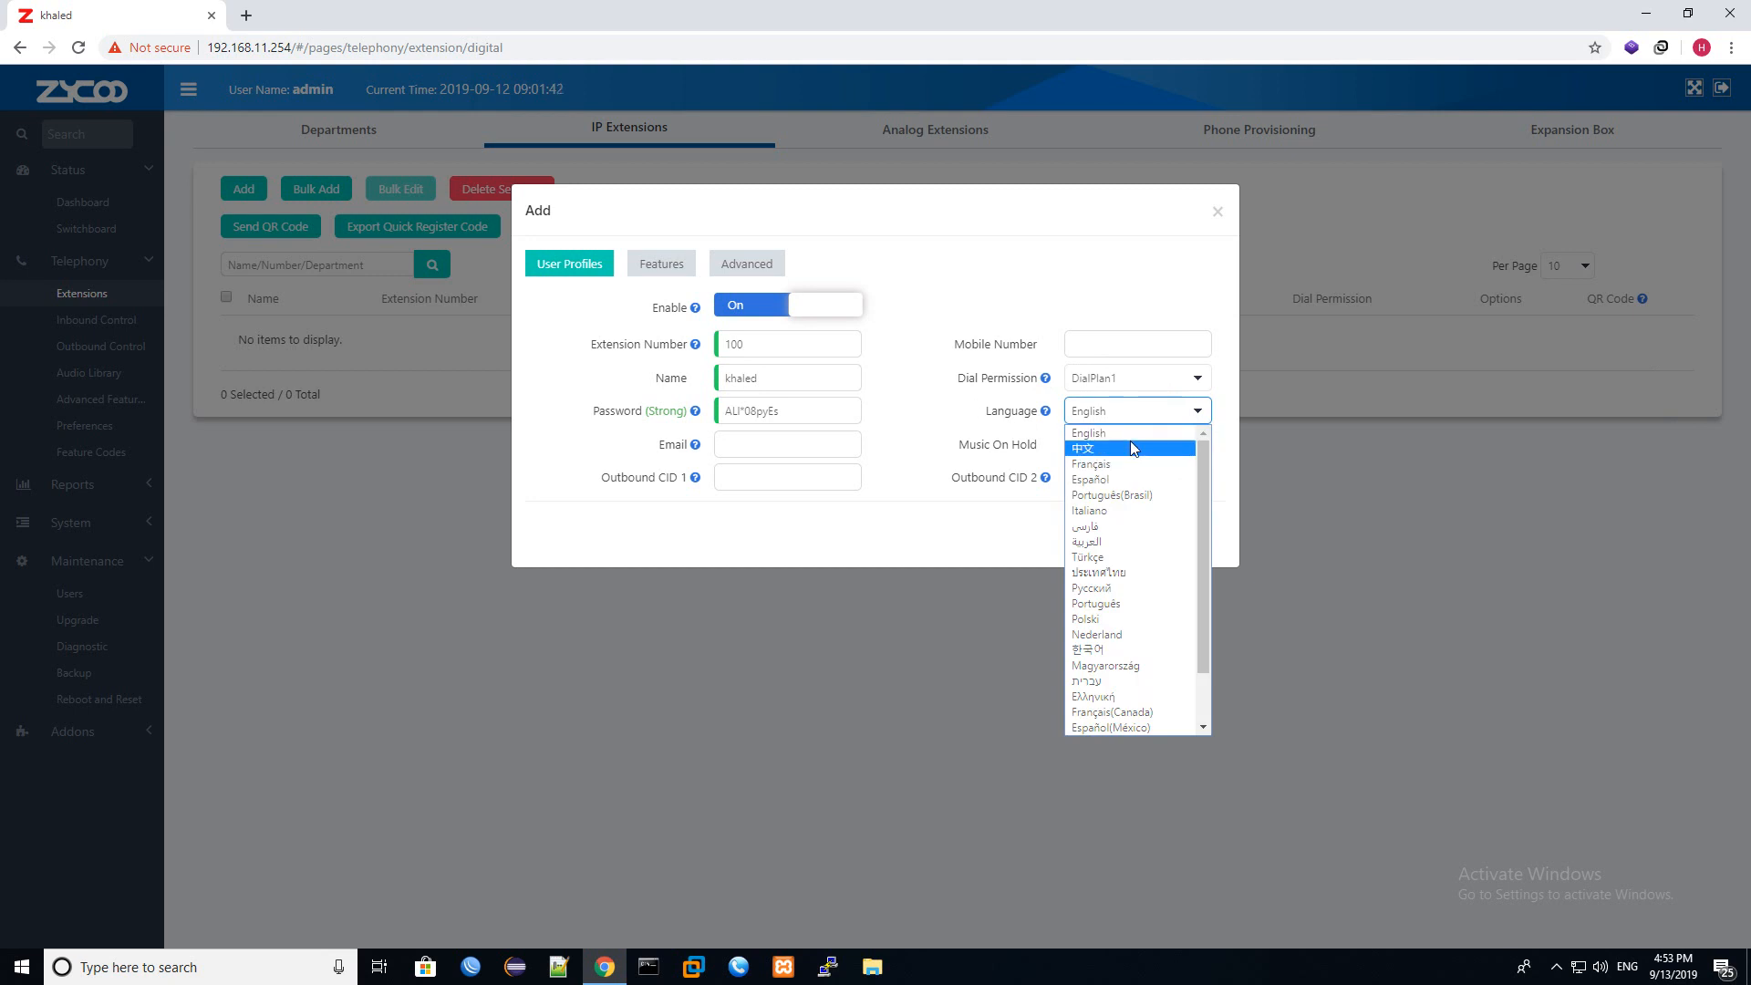
{"action": "left_click", "coordinate": [974, 503]}
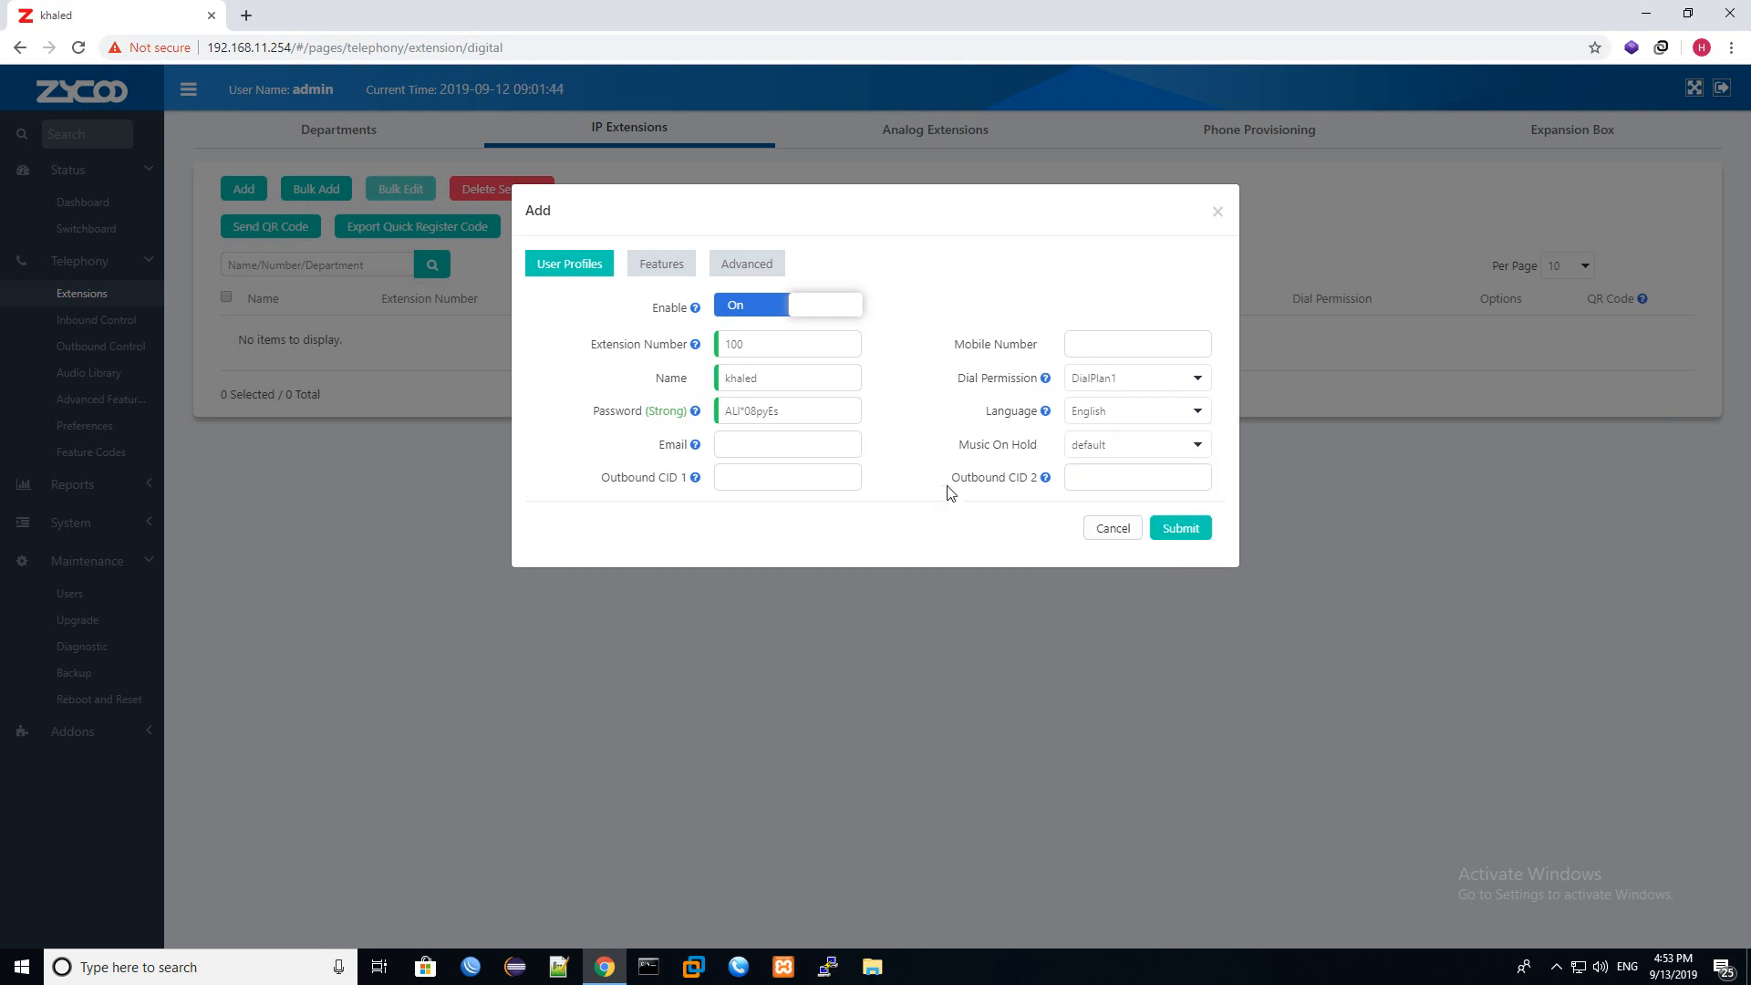
{"action": "left_click", "coordinate": [1127, 447]}
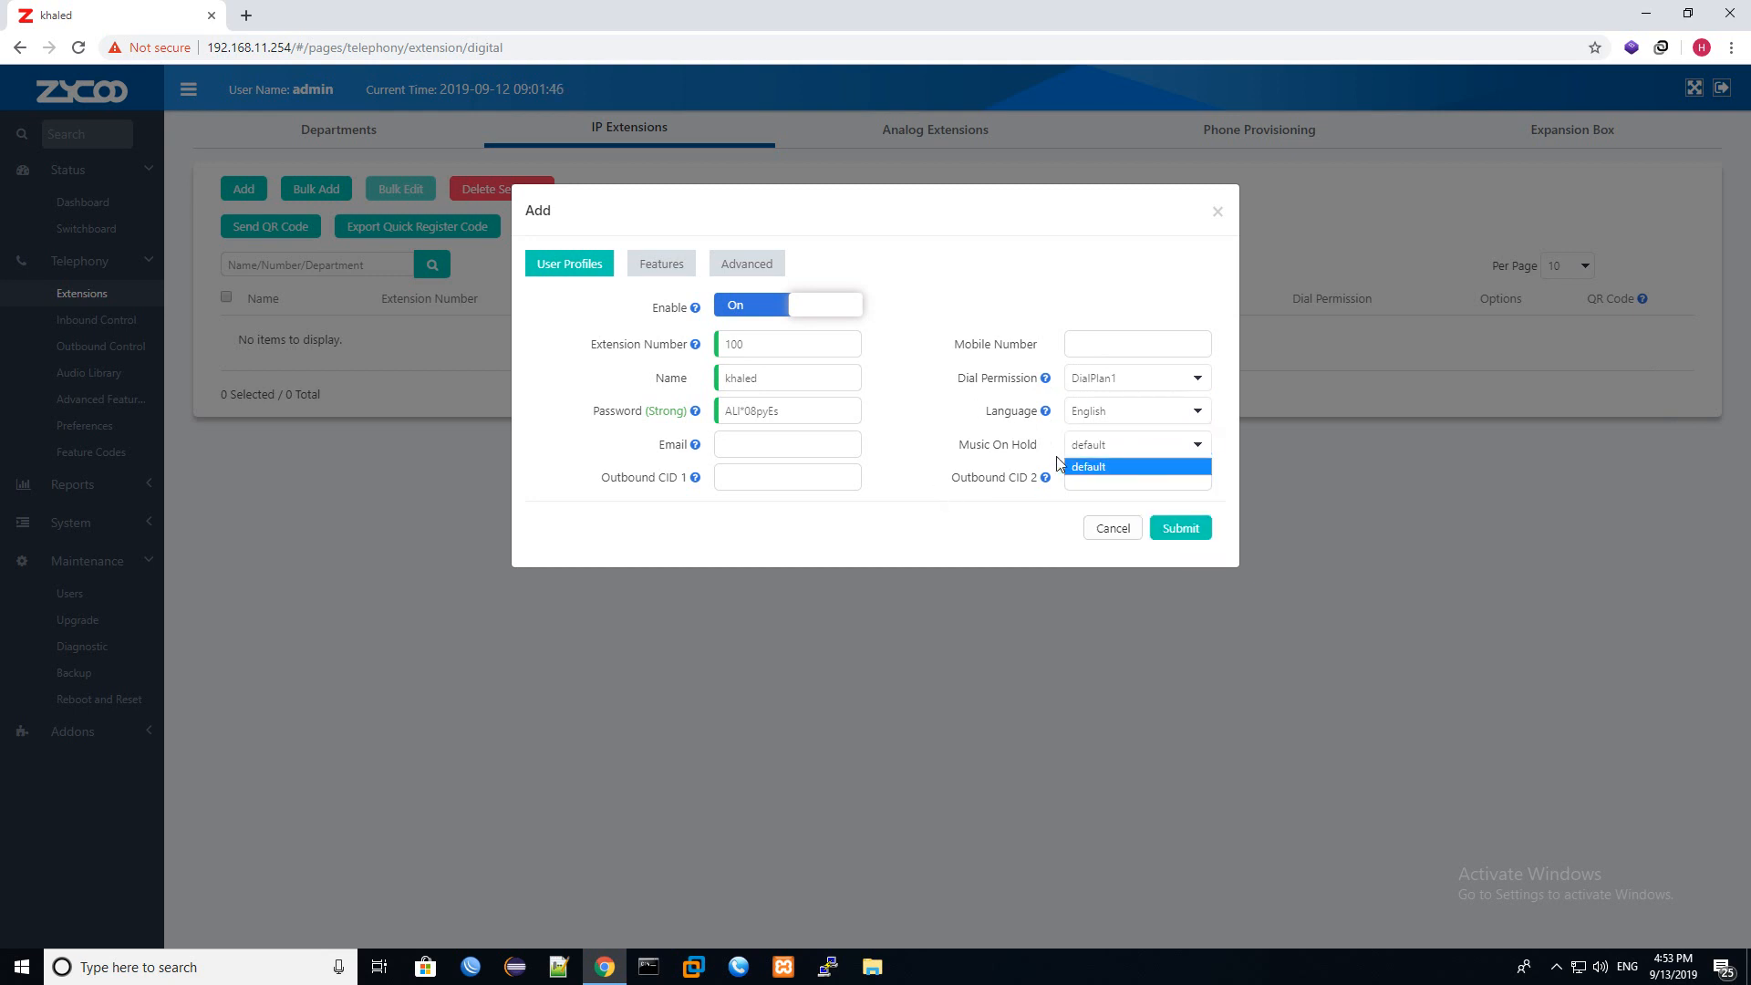
{"action": "left_click", "coordinate": [939, 535]}
{"action": "left_click", "coordinate": [764, 477]}
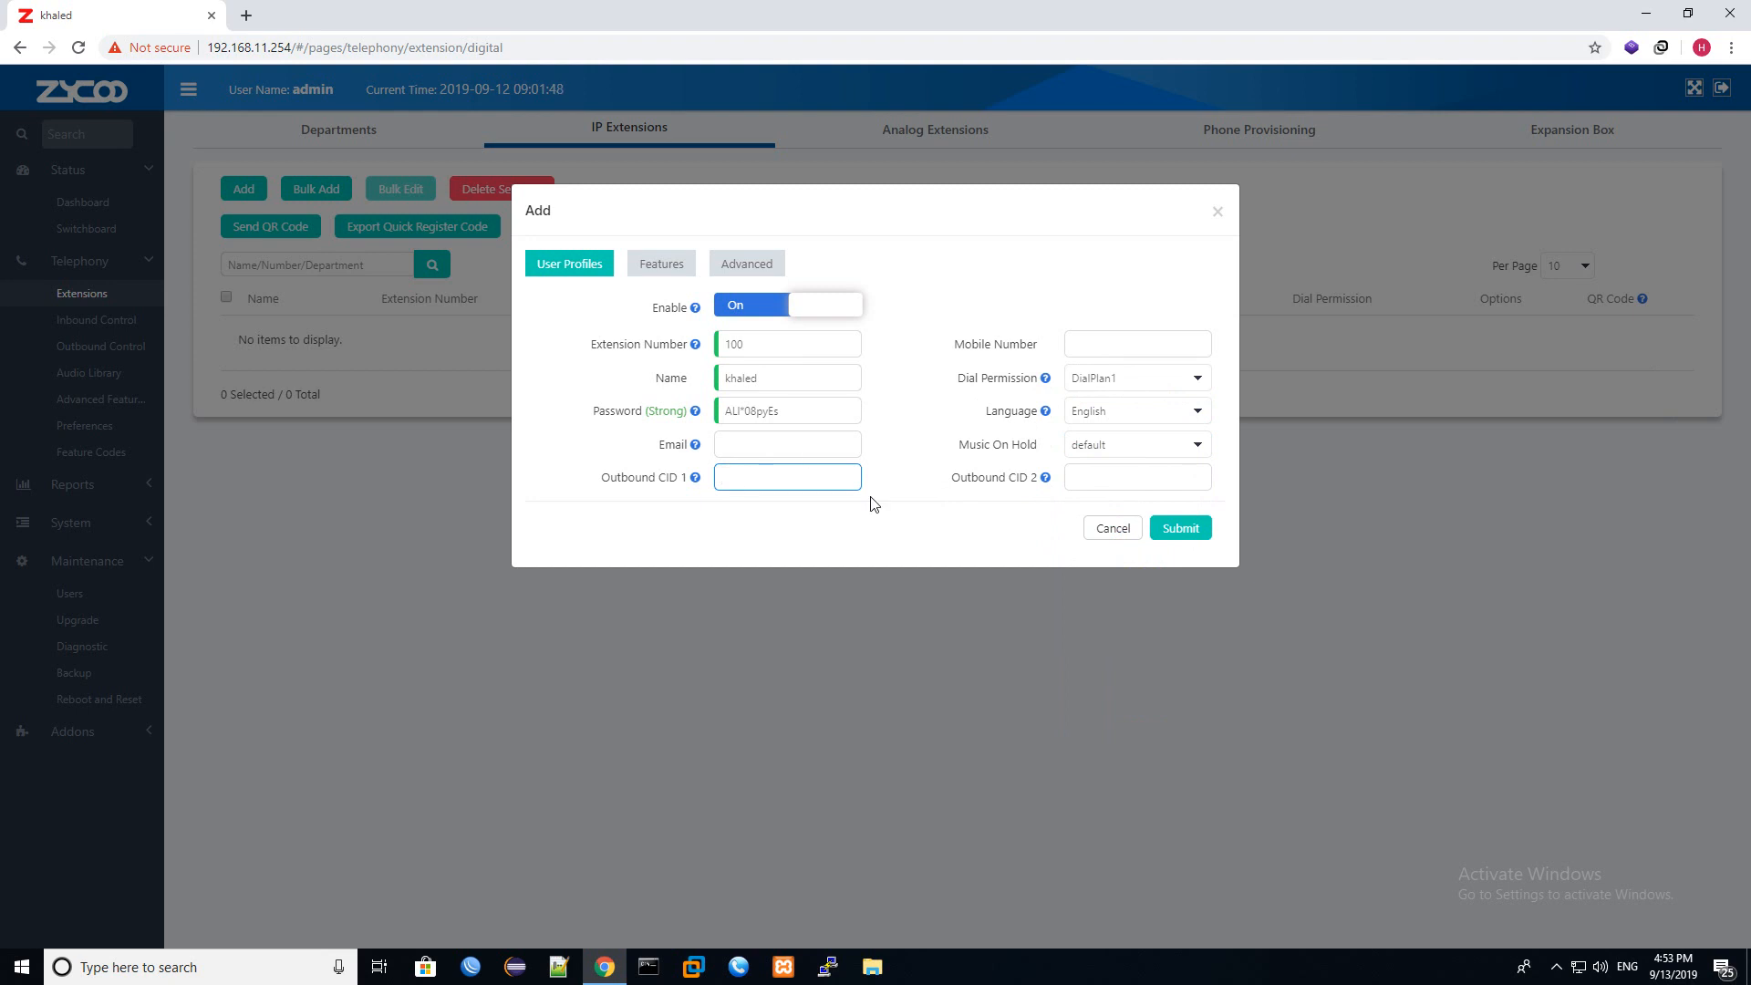
{"action": "left_click", "coordinate": [809, 446]}
{"action": "left_click", "coordinate": [672, 269]}
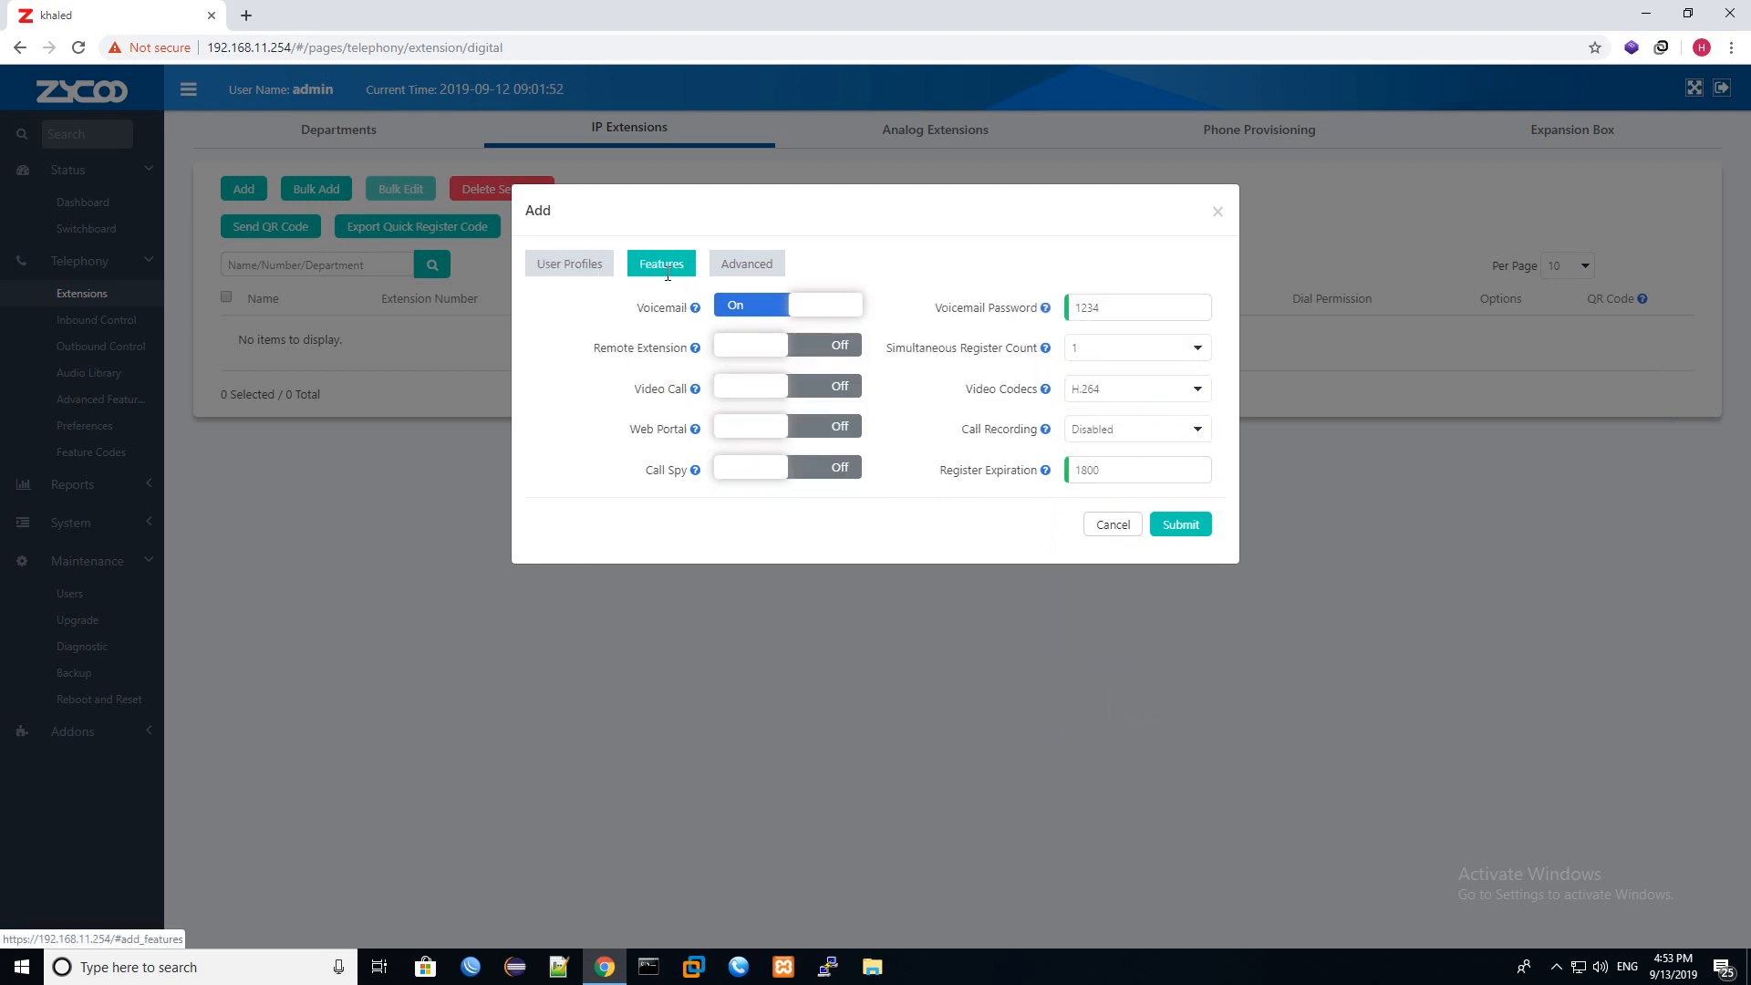
- Turn on Remote Extension in the Features tab, briefly checking the Advanced and User Profiles tabs
{"action": "left_click", "coordinate": [737, 348]}
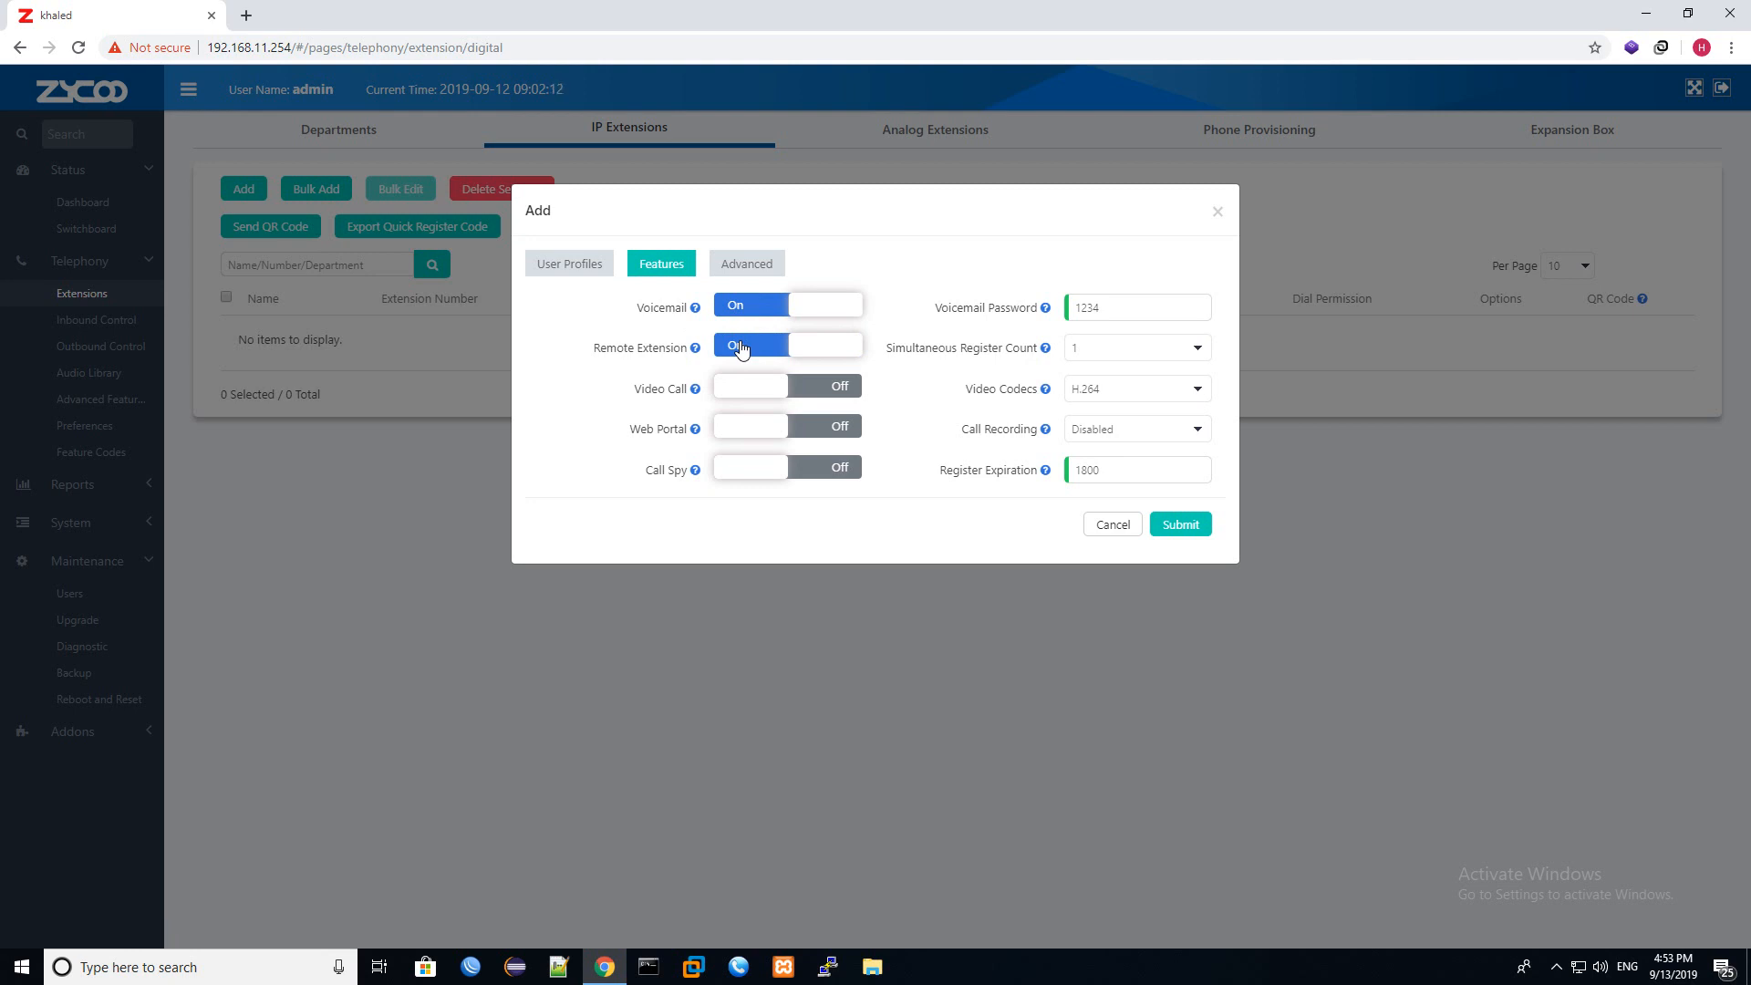
{"action": "left_click", "coordinate": [753, 264]}
{"action": "left_click", "coordinate": [679, 263]}
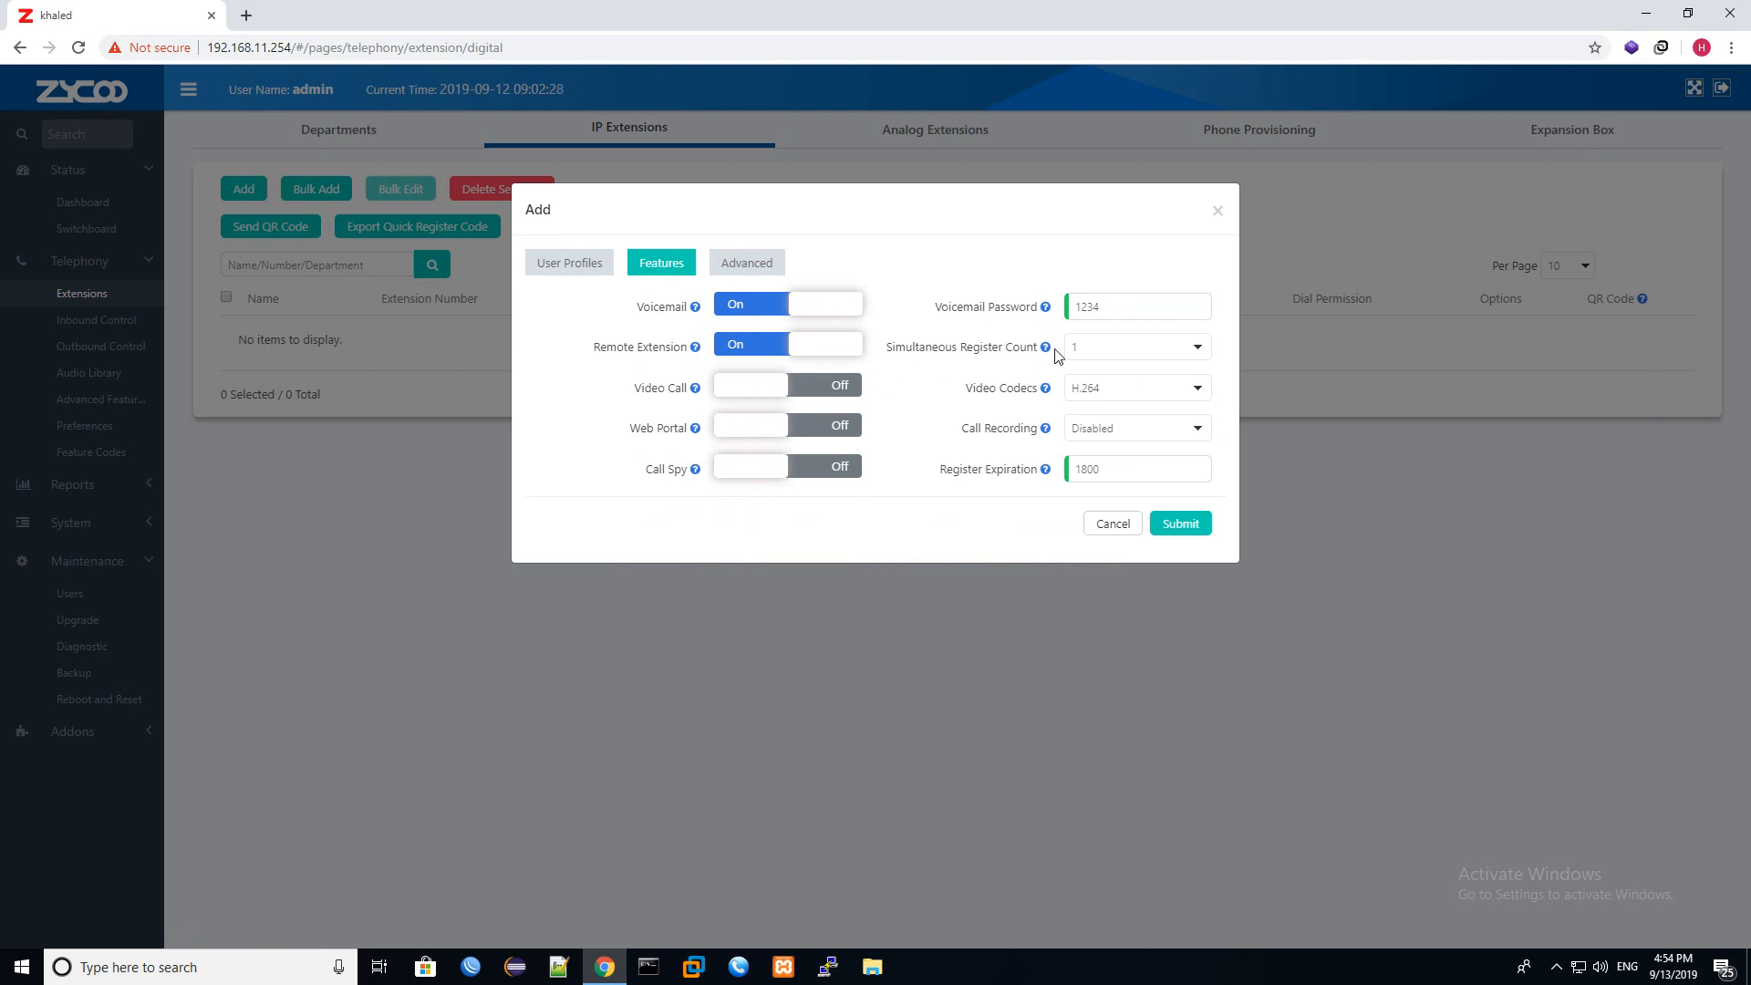
{"action": "left_click", "coordinate": [1101, 353]}
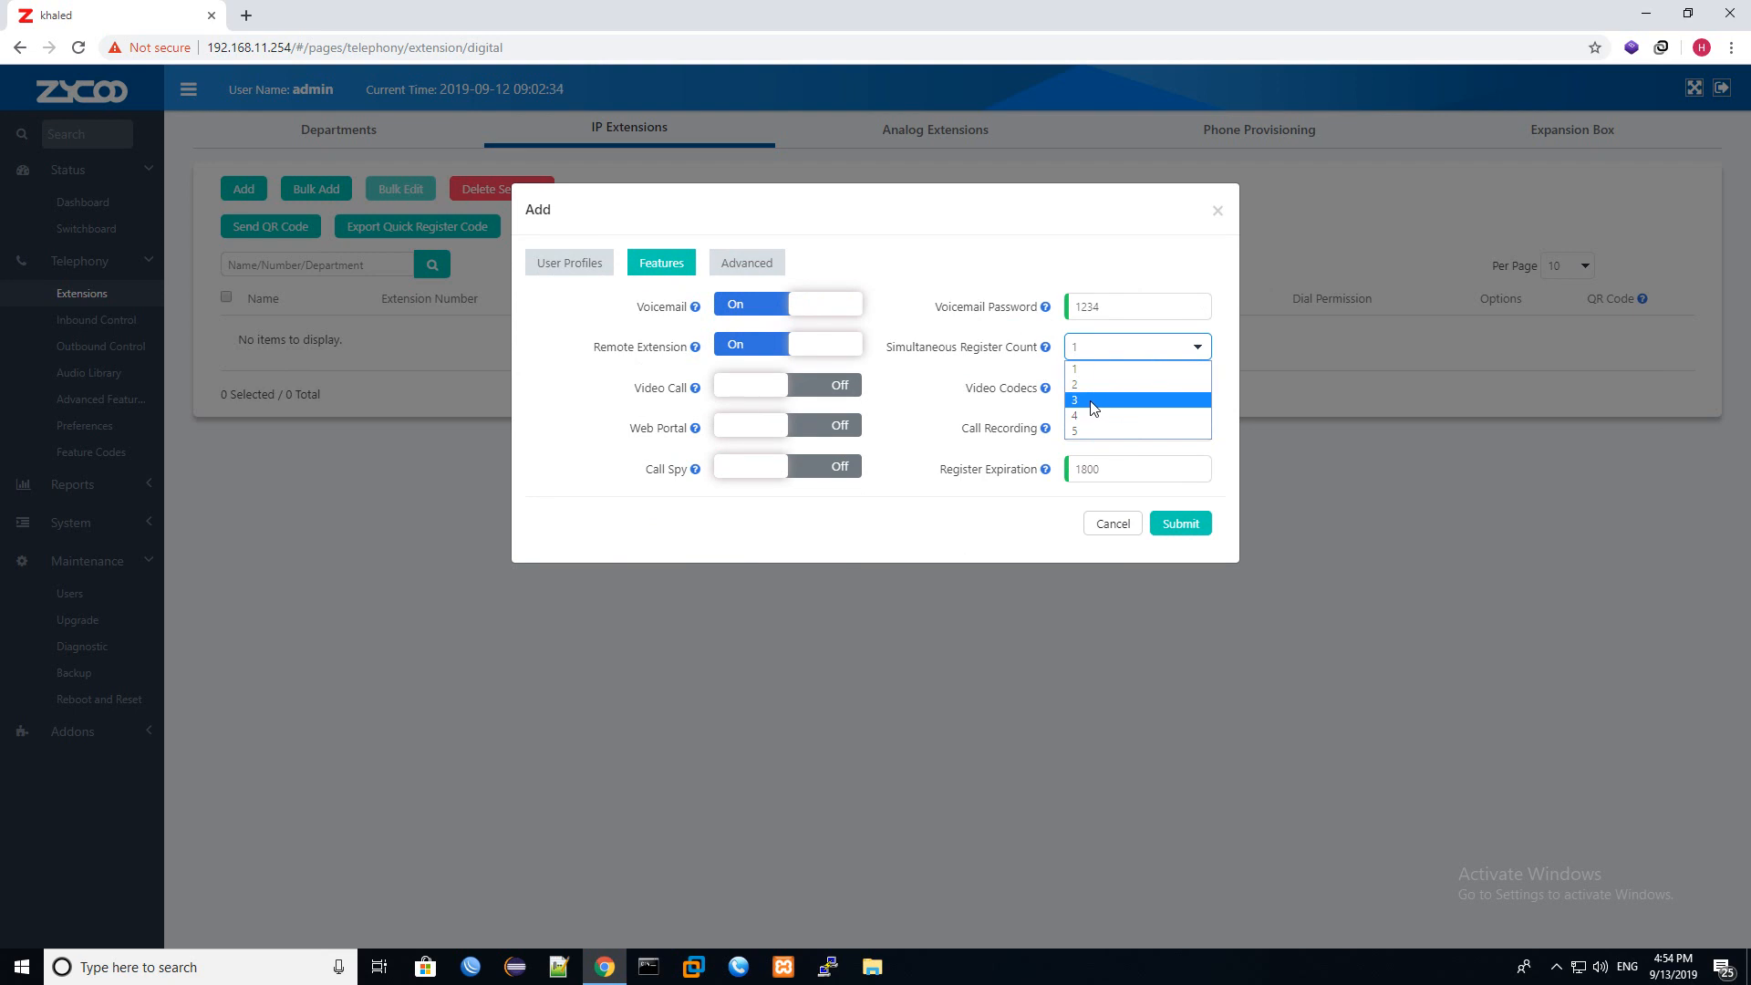
{"action": "left_click", "coordinate": [576, 267]}
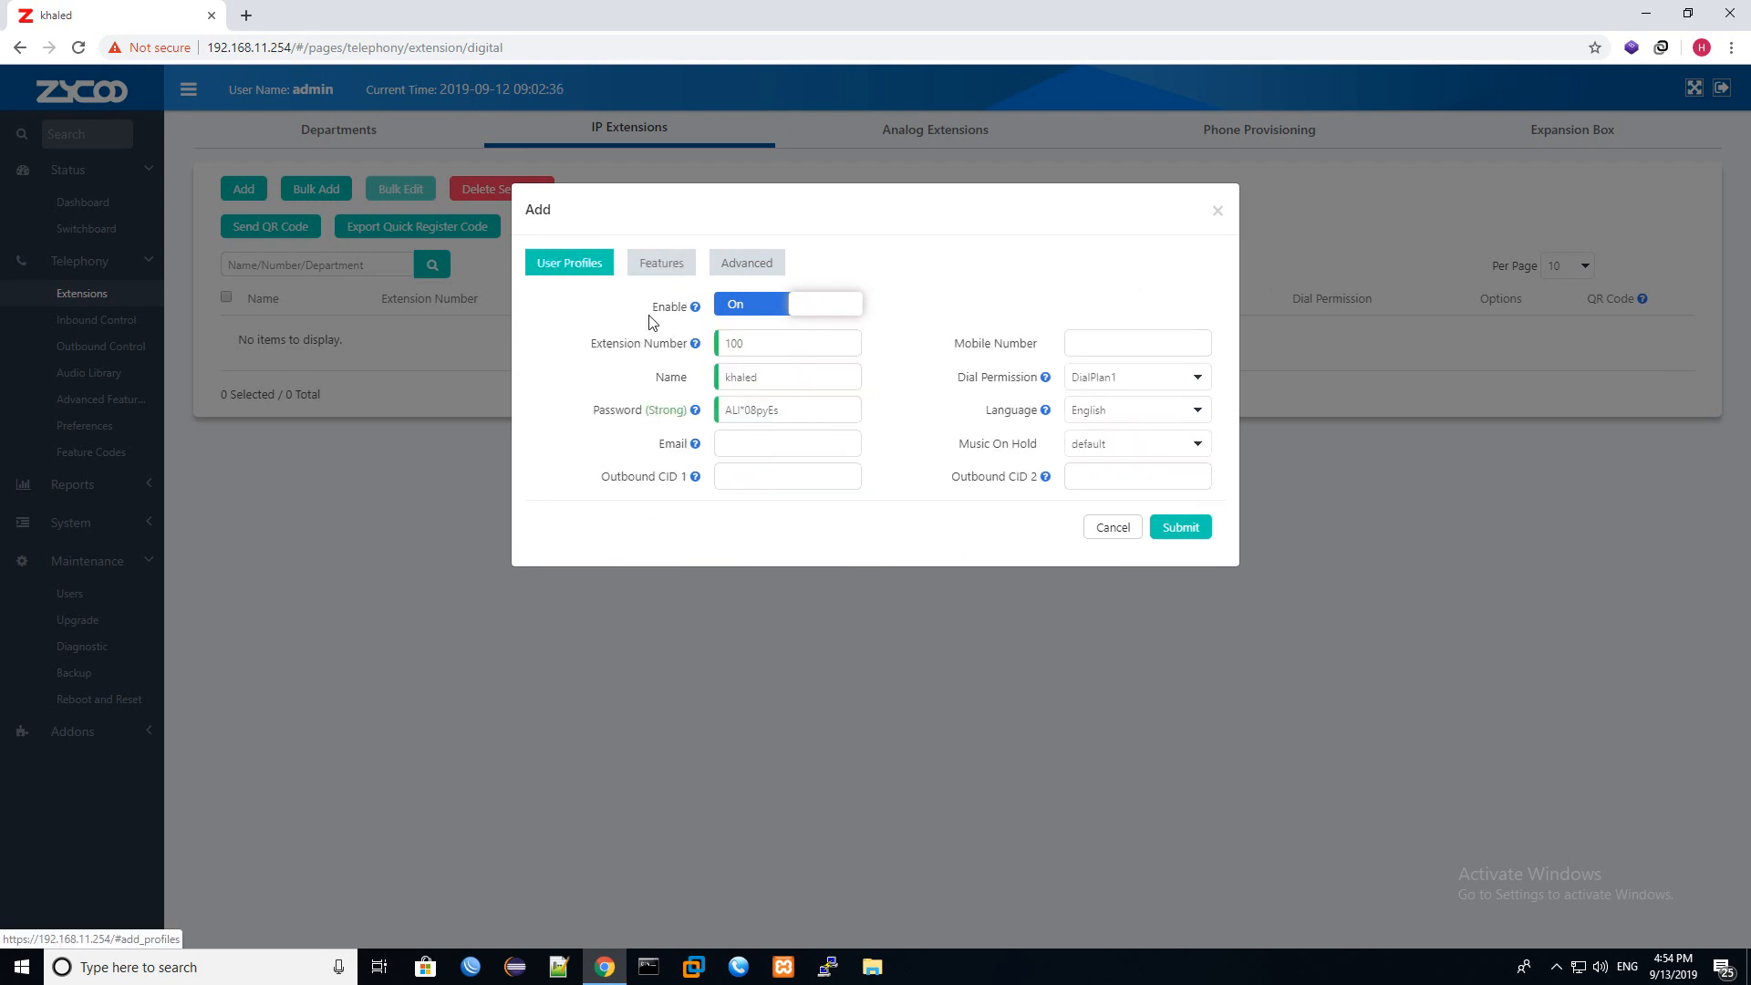
{"action": "left_click", "coordinate": [664, 266]}
- Try register counts 5, 1 and 3, settling Simultaneous Register Count on 1
{"action": "left_click", "coordinate": [1098, 347]}
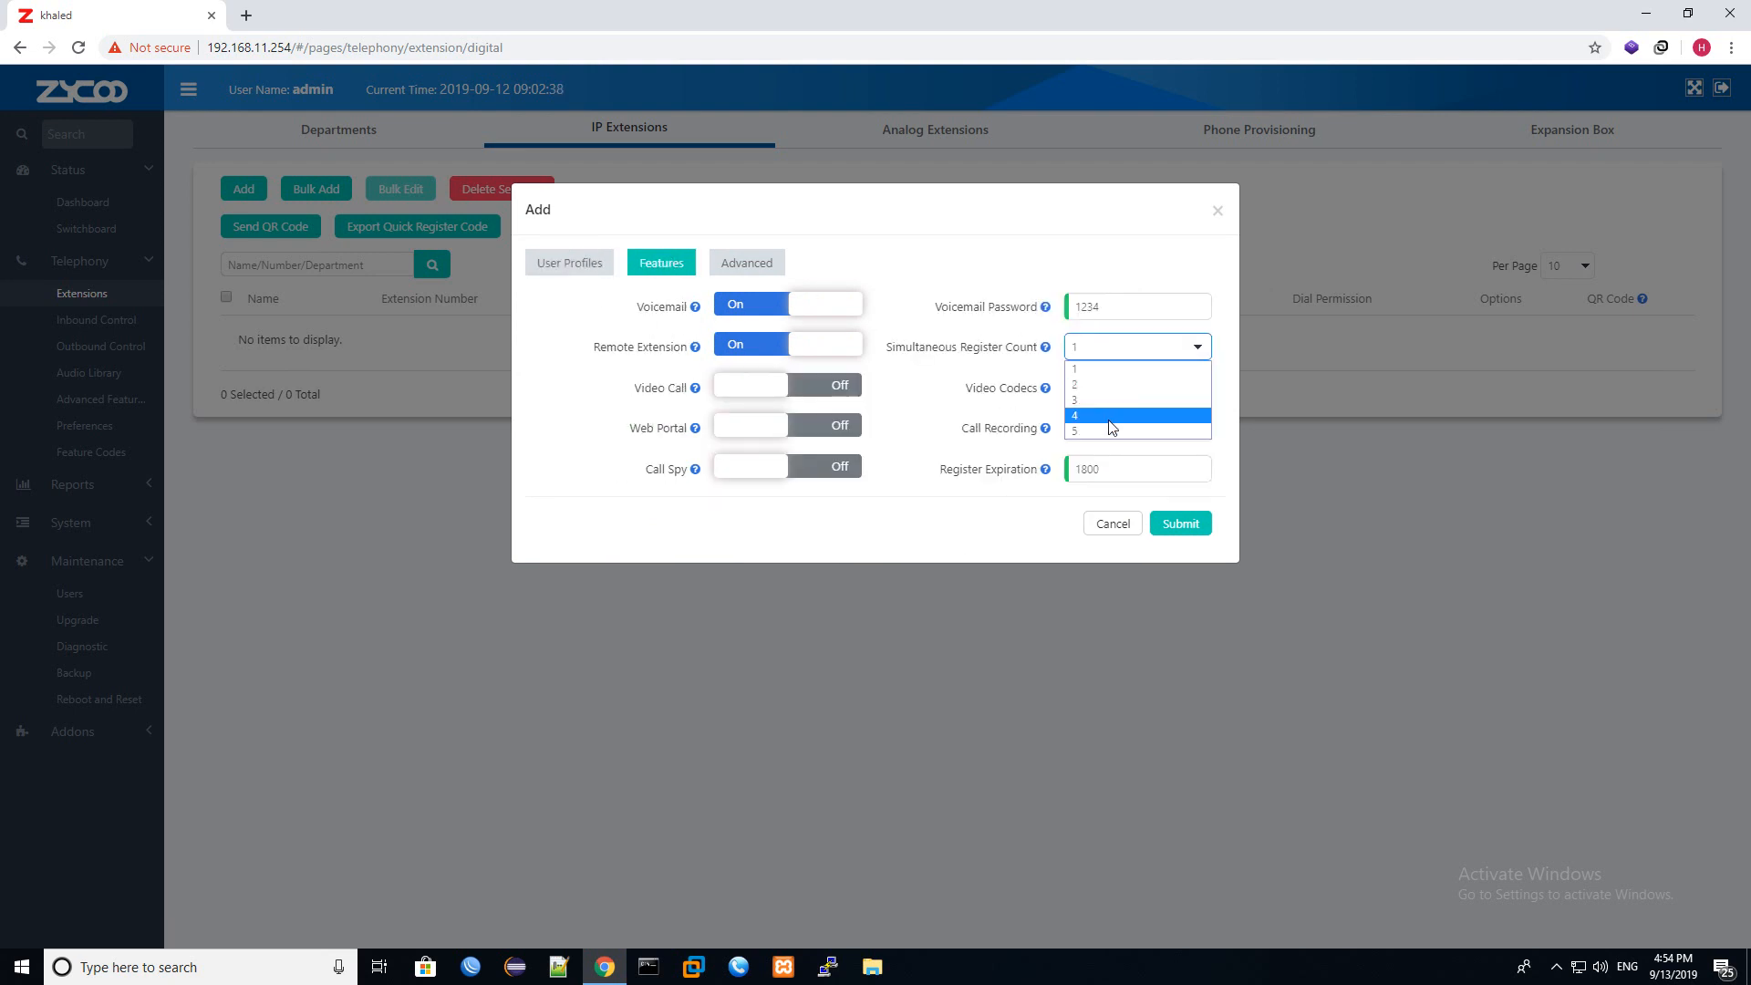
{"action": "left_click", "coordinate": [1092, 433]}
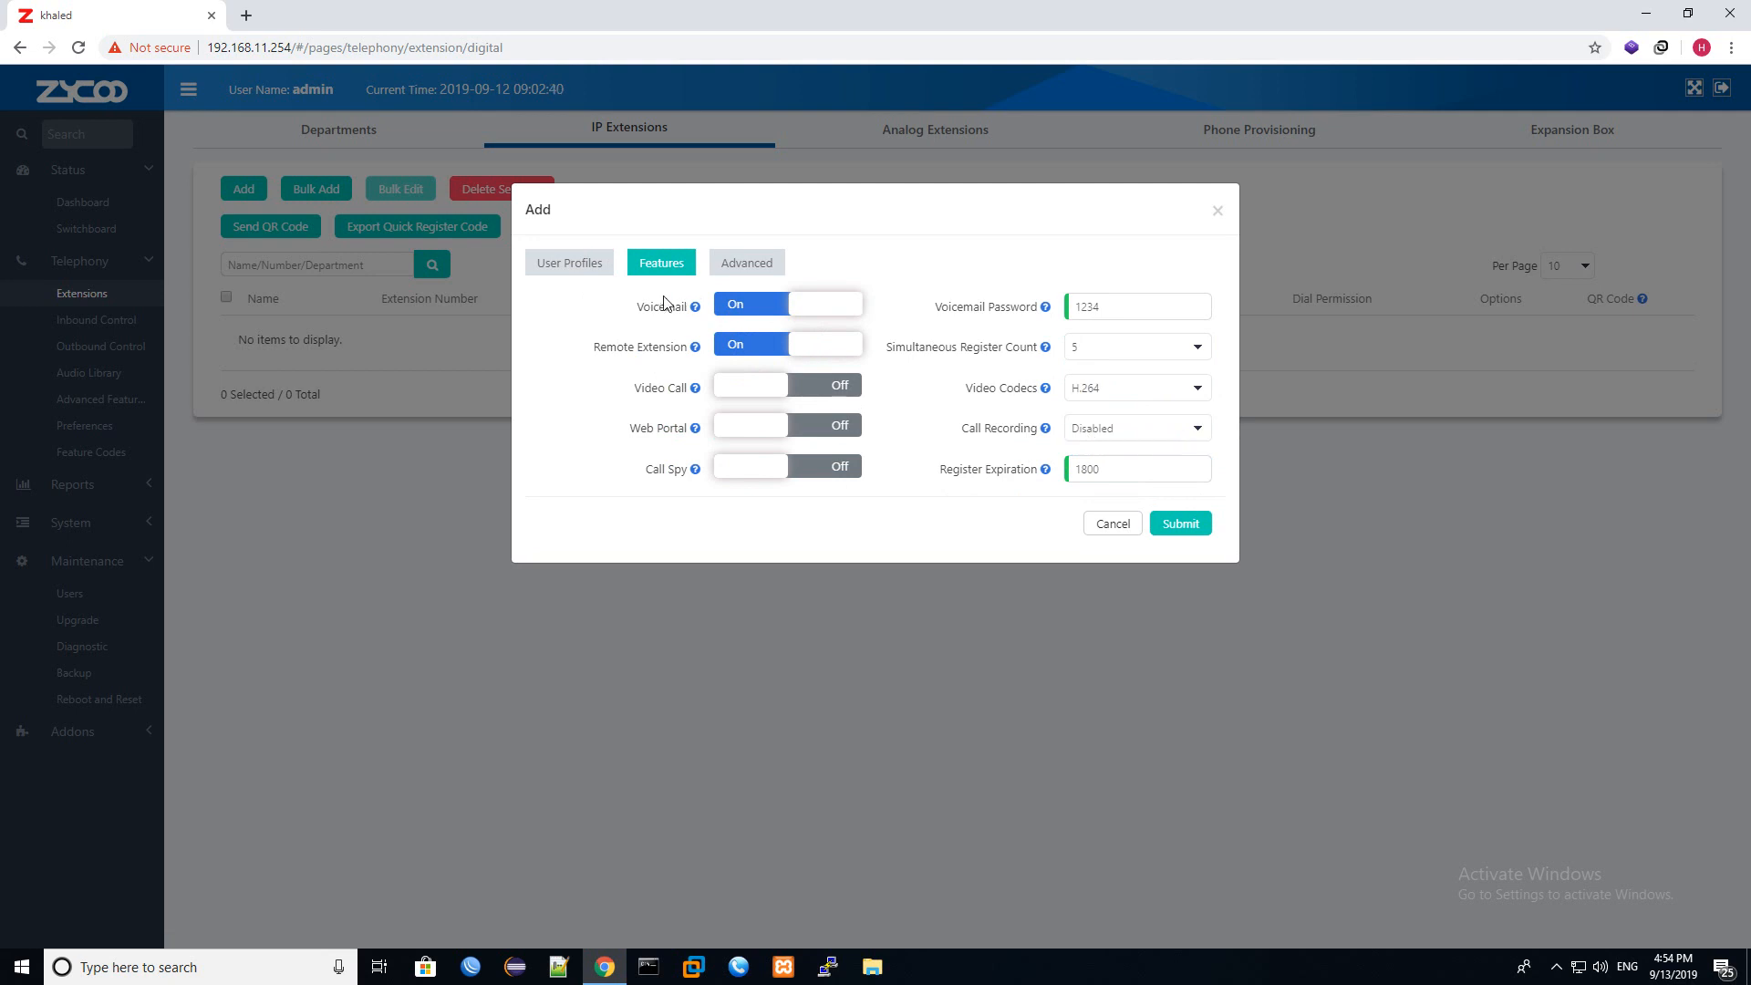
{"action": "left_click", "coordinate": [1140, 346]}
{"action": "left_click", "coordinate": [1140, 376]}
{"action": "left_click", "coordinate": [1090, 350]}
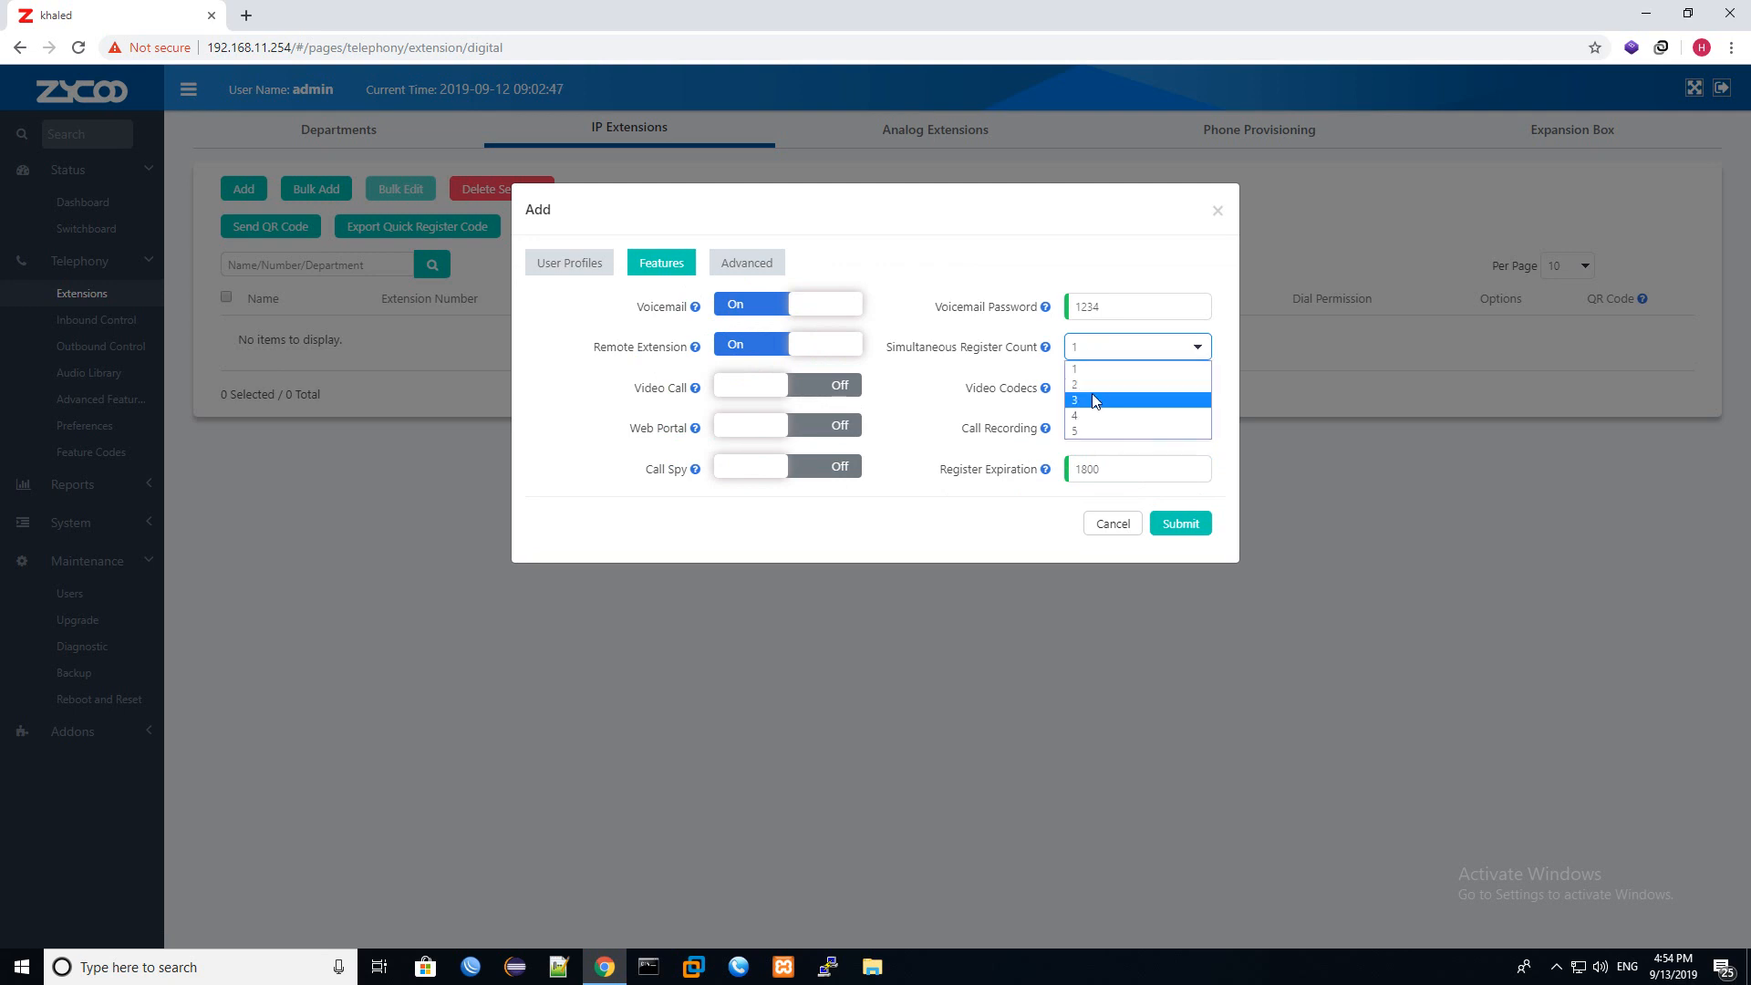
{"action": "left_click", "coordinate": [1094, 401]}
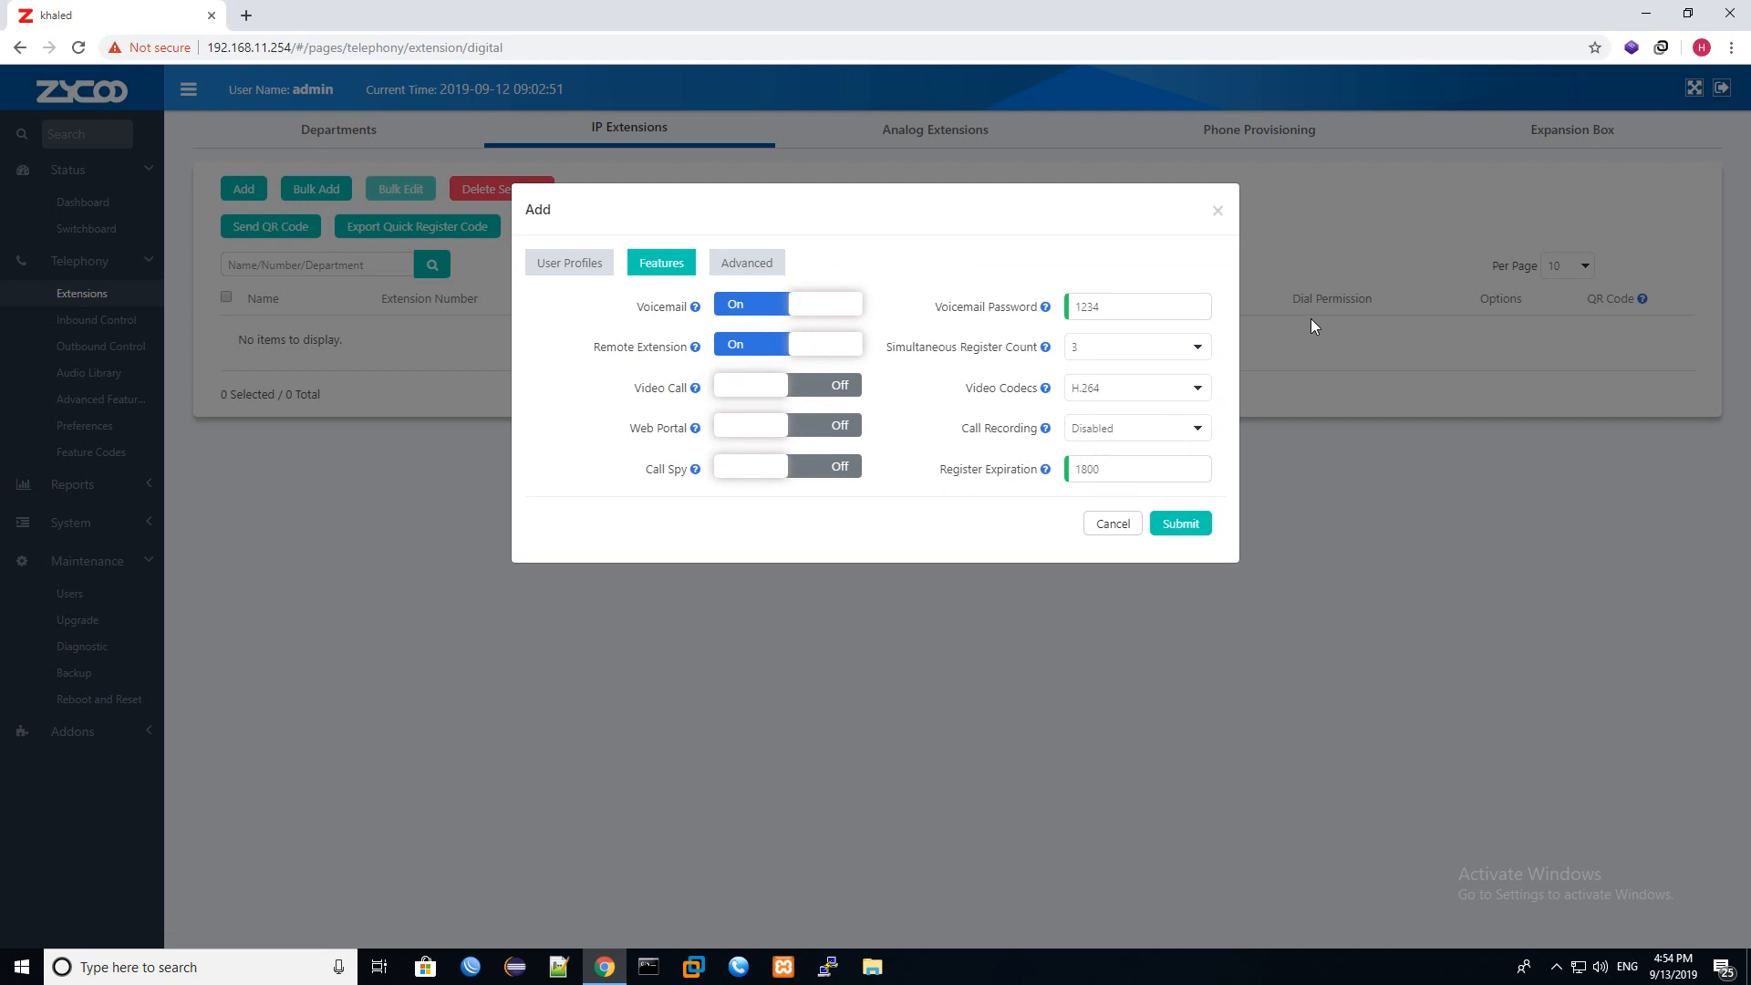
{"action": "left_click", "coordinate": [1144, 351]}
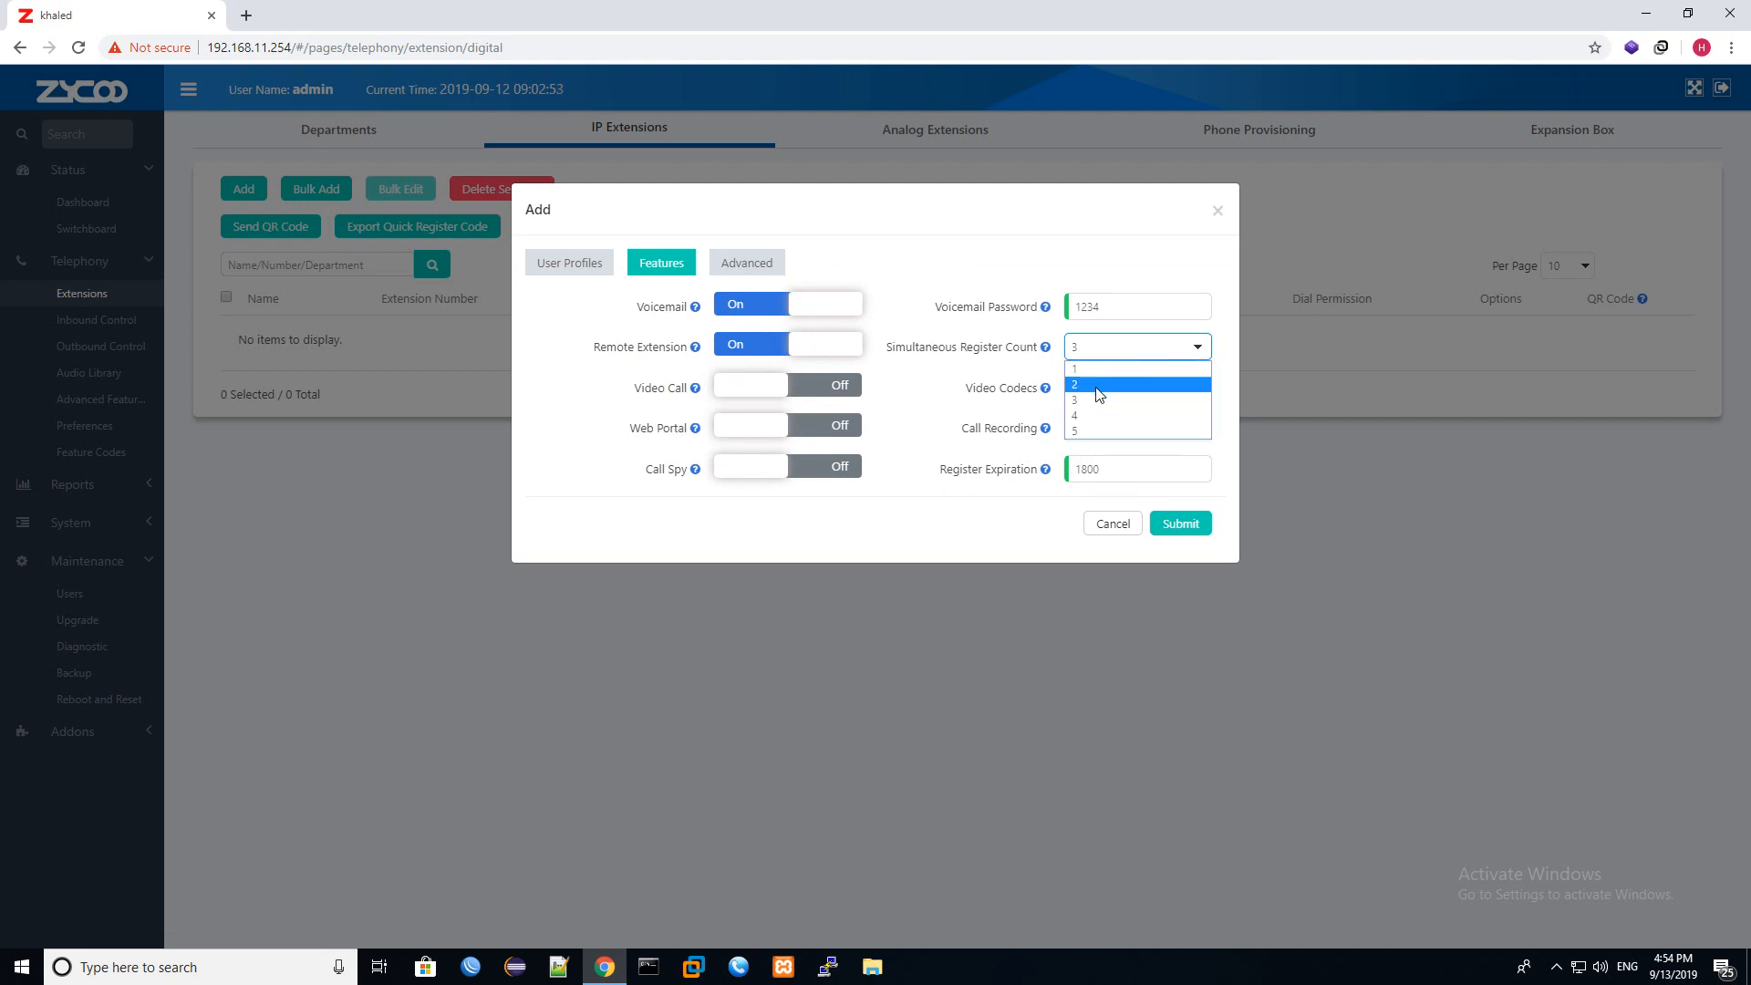
{"action": "left_click", "coordinate": [1006, 356]}
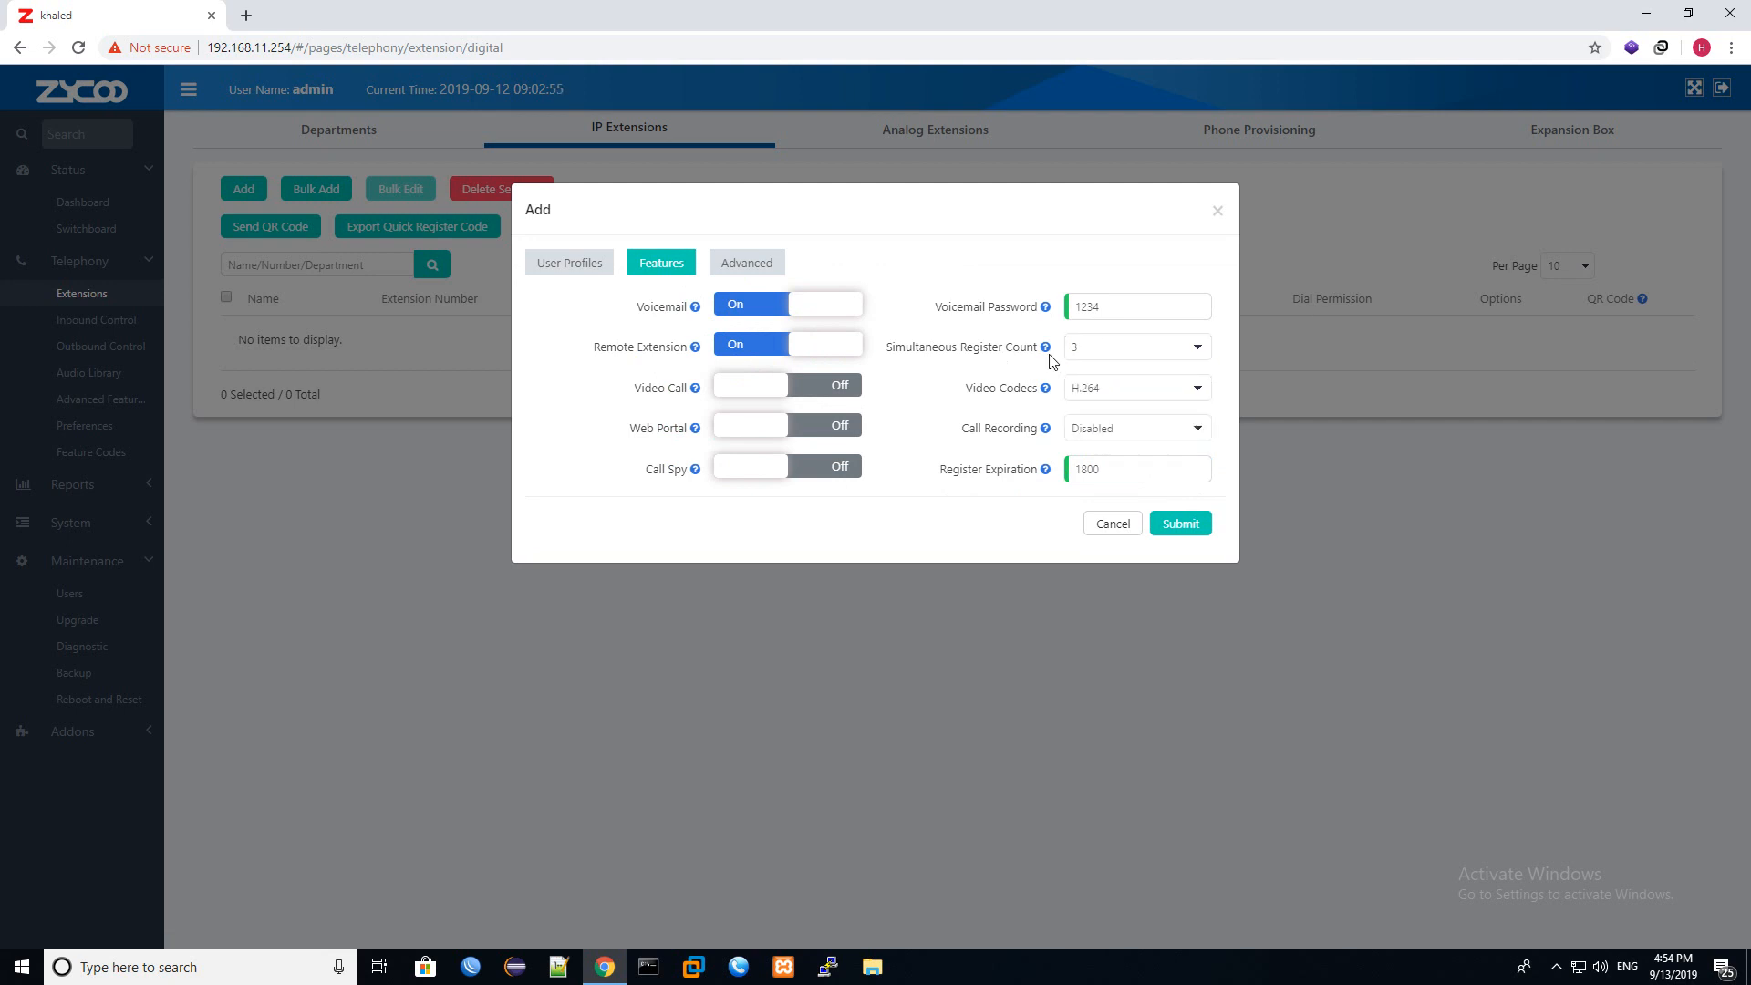
{"action": "left_click", "coordinate": [1115, 354]}
{"action": "left_click", "coordinate": [1114, 371]}
- Keep Call Recording Disabled and move on to the Advanced settings
{"action": "left_click", "coordinate": [1122, 428]}
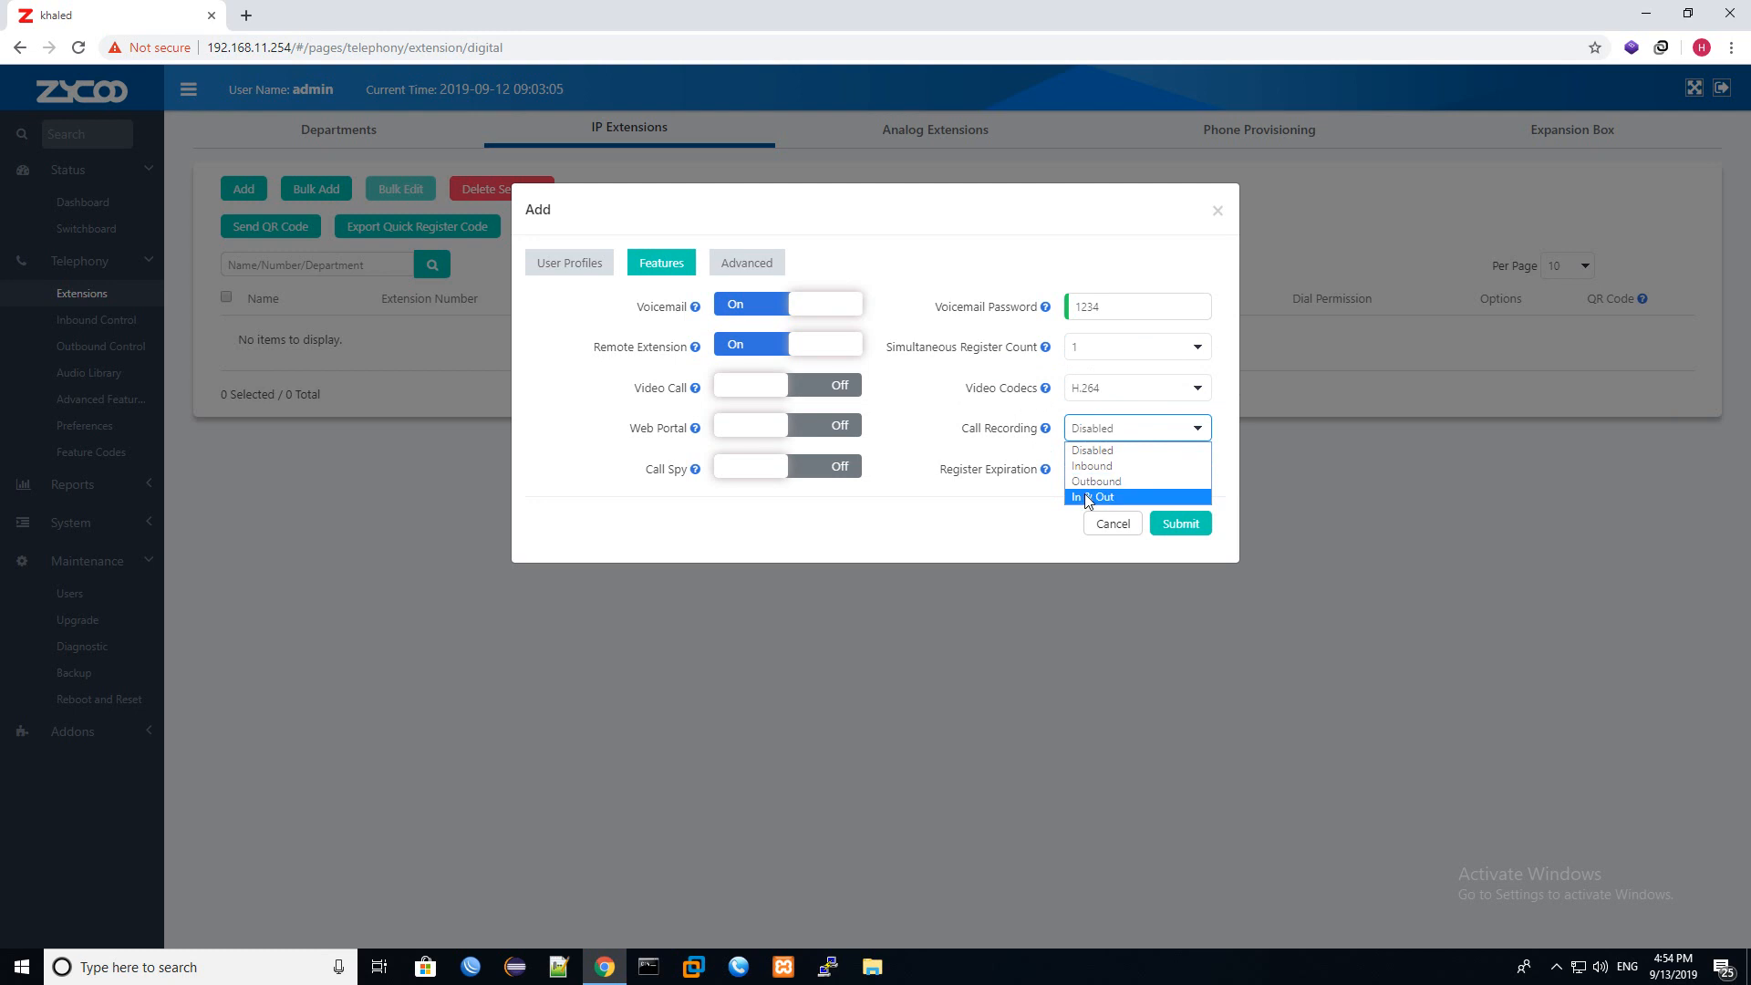
{"action": "left_click", "coordinate": [1009, 500]}
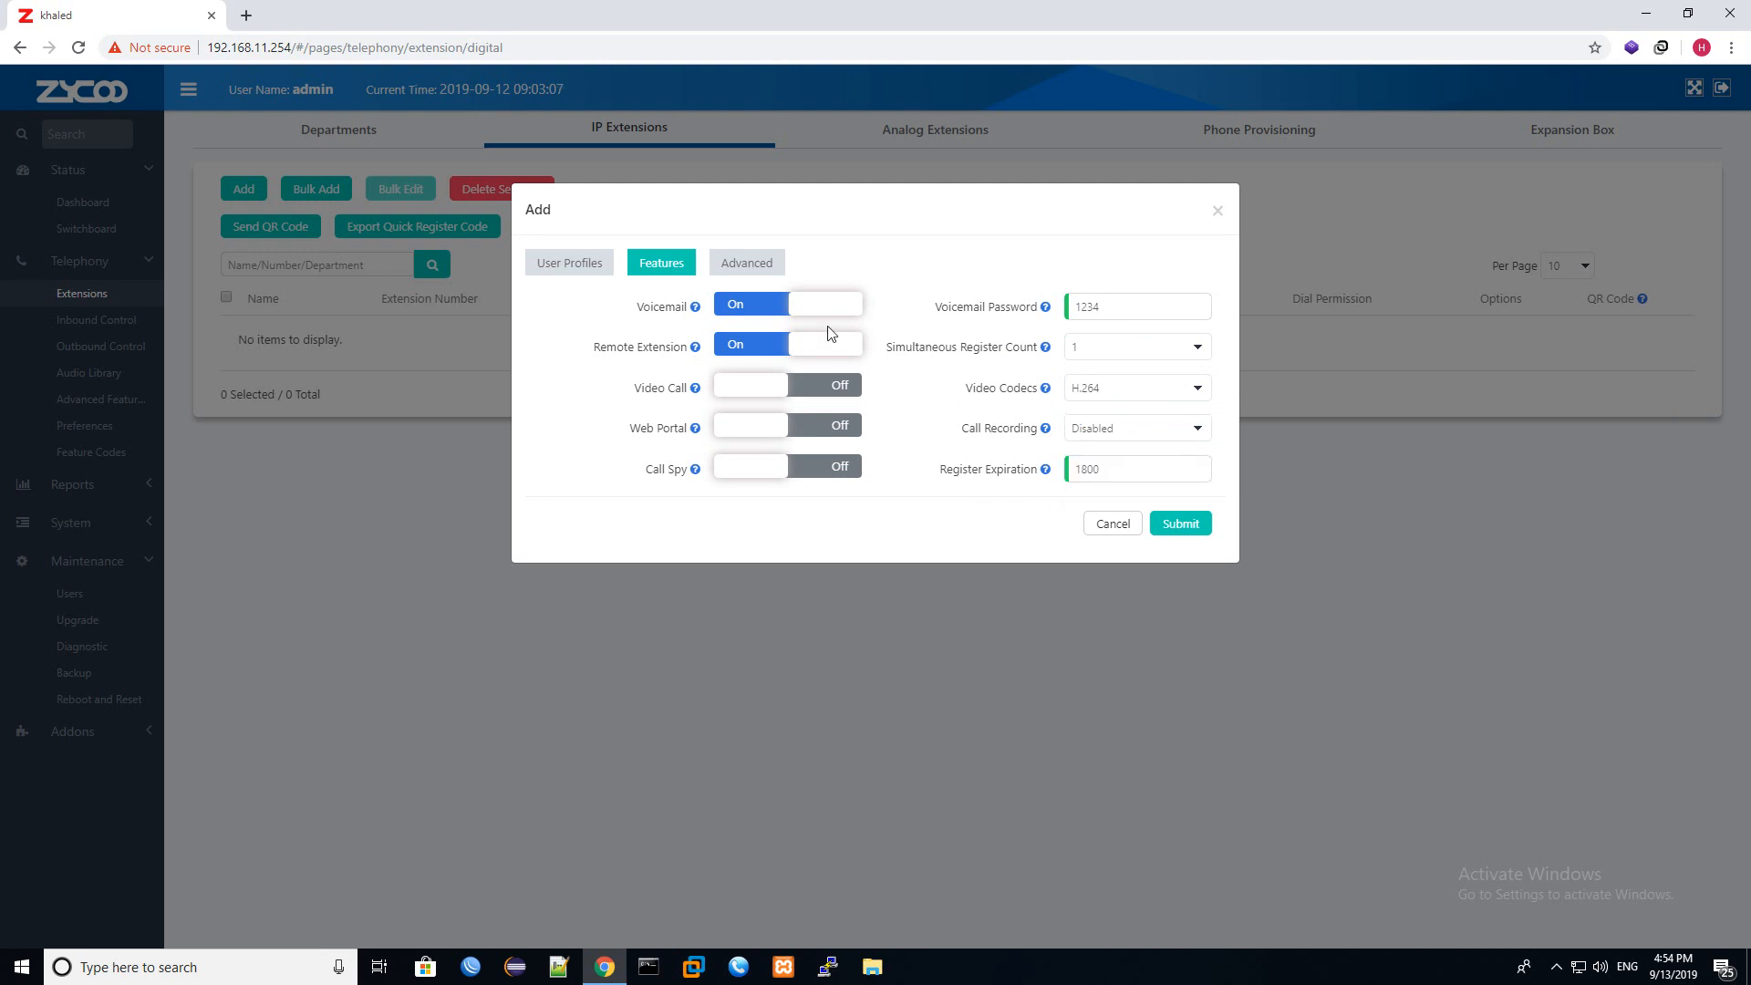
{"action": "left_click", "coordinate": [748, 272]}
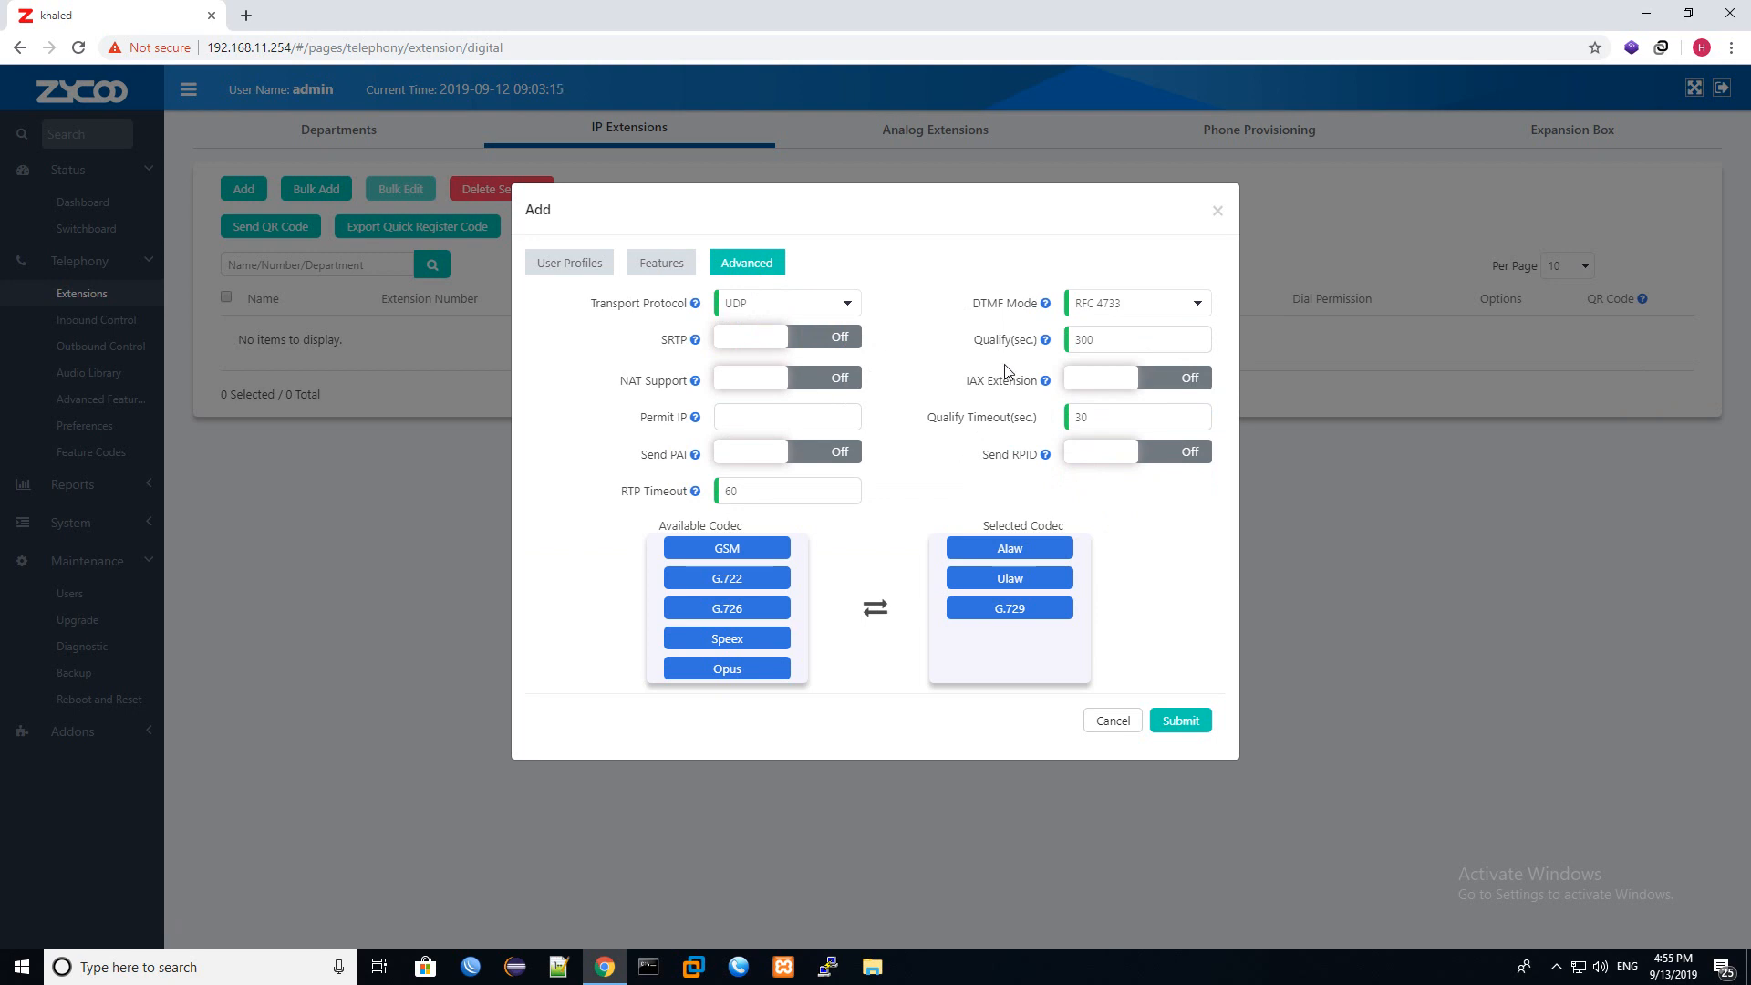
{"action": "left_click", "coordinate": [1101, 378]}
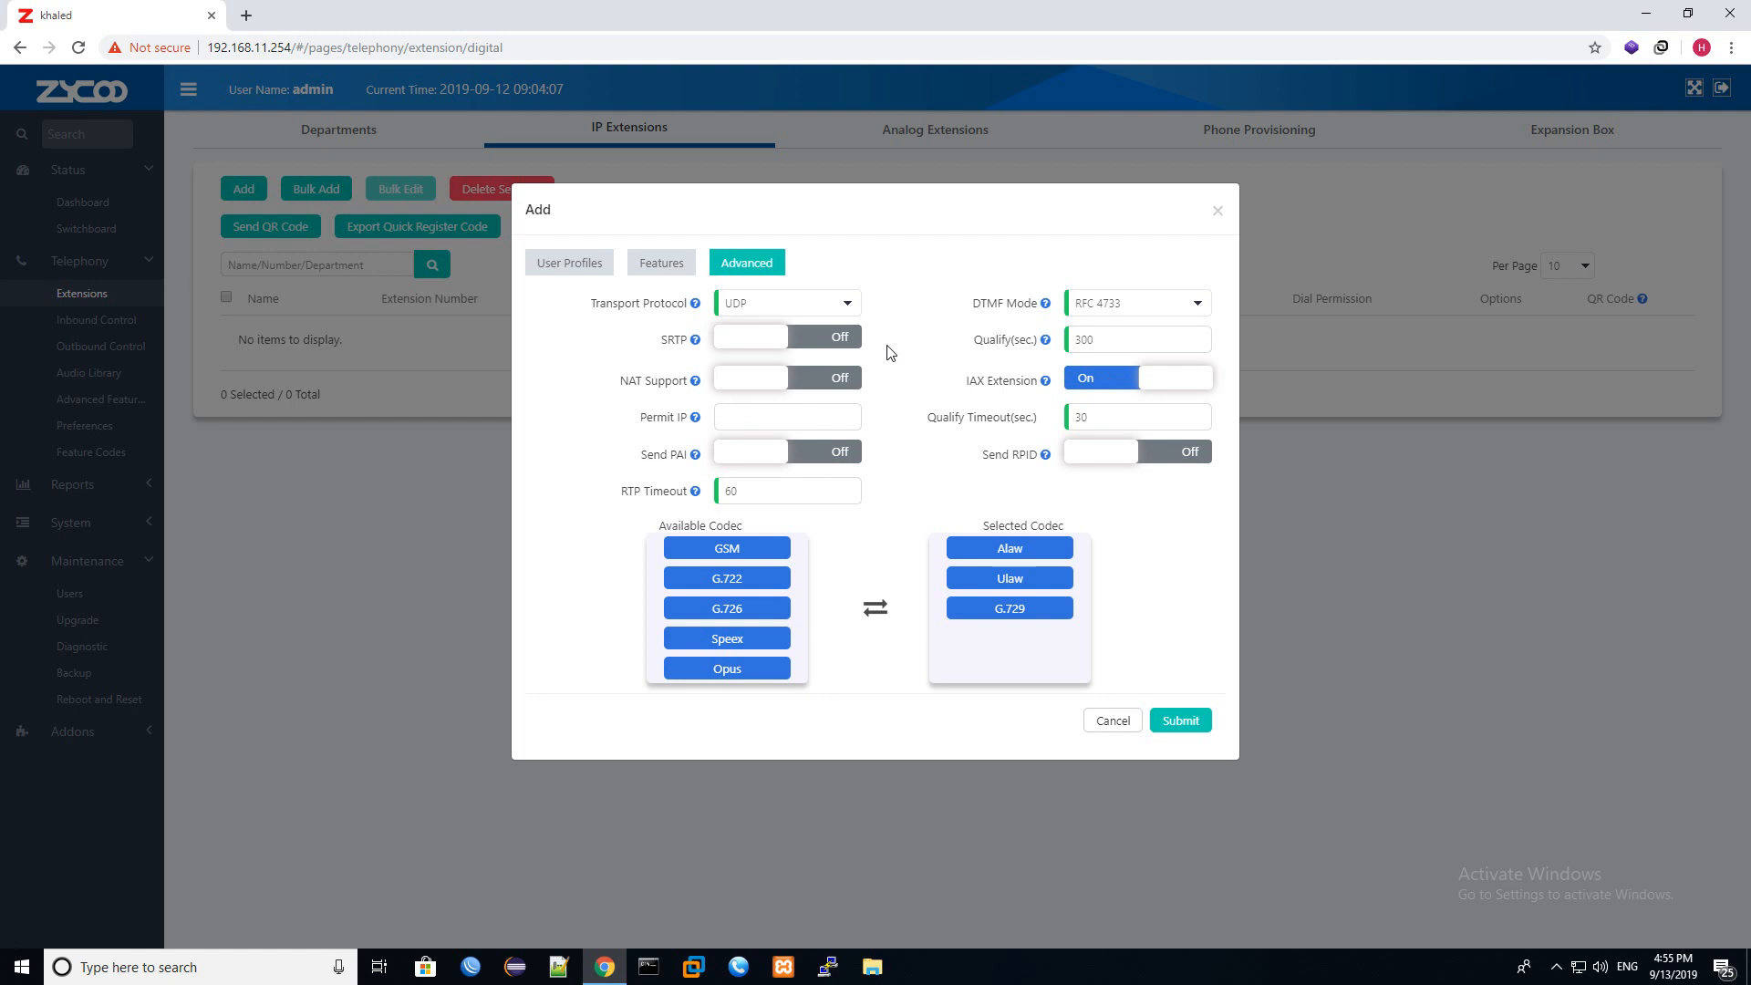
{"action": "left_click", "coordinate": [1107, 392]}
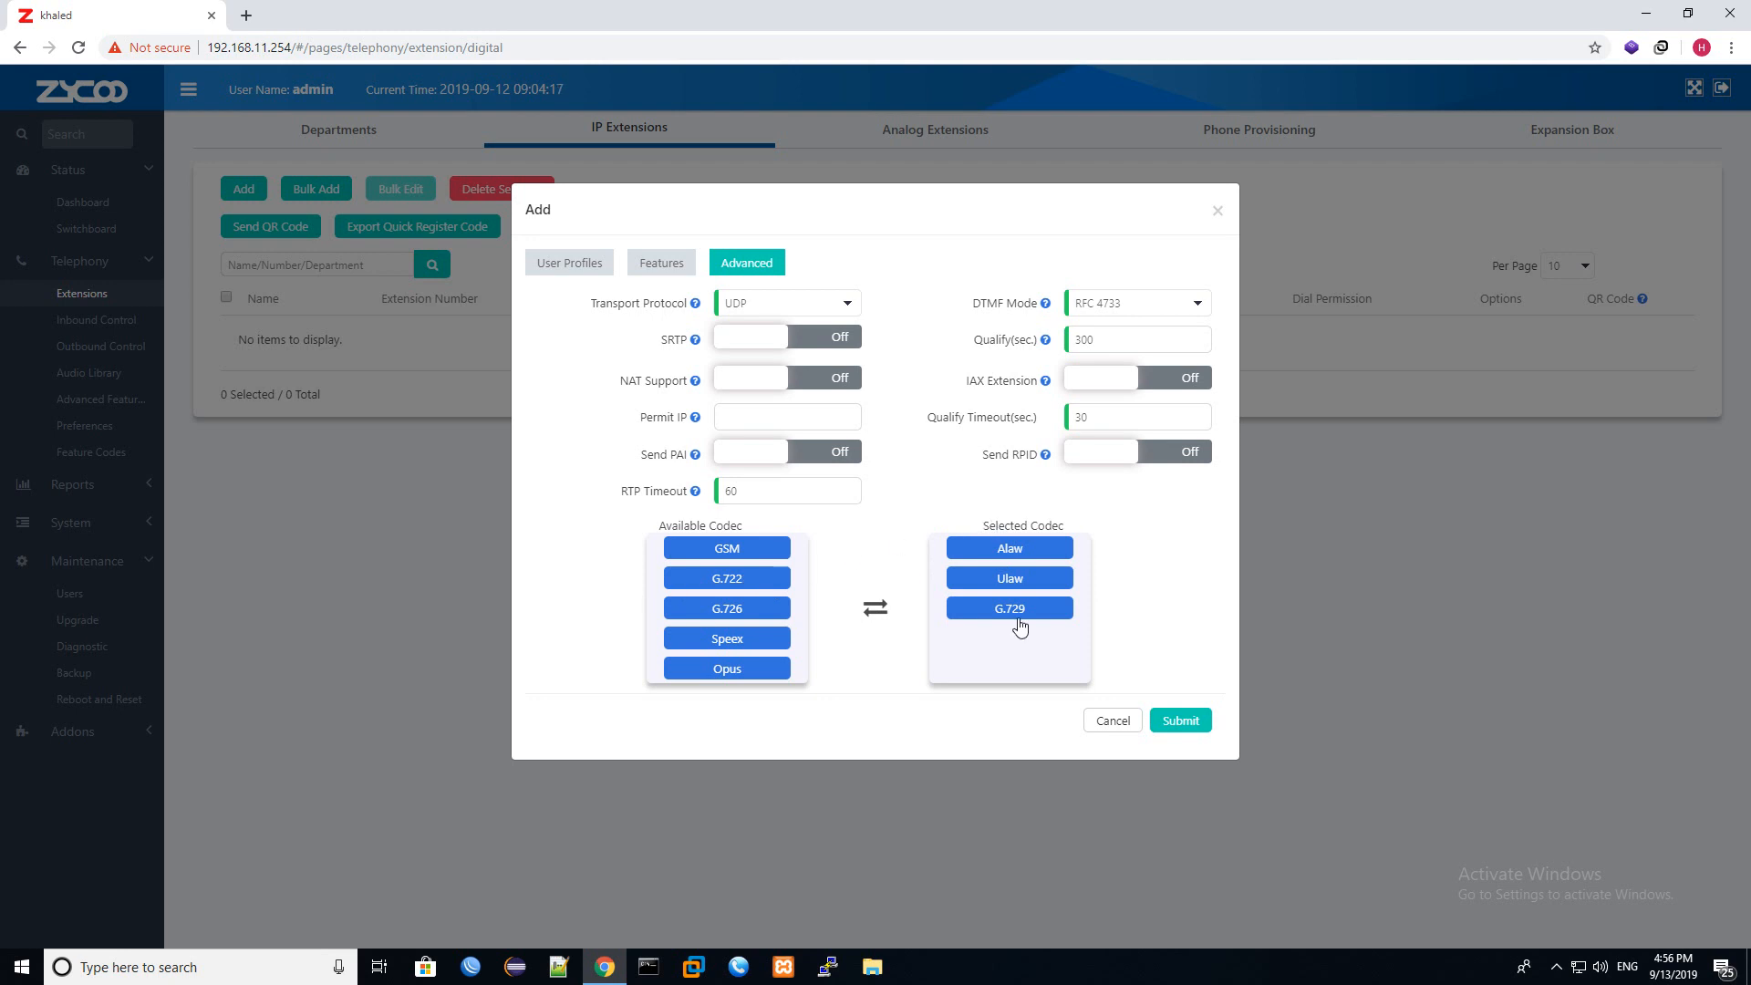
- Keep DTMF Mode at RFC 4733 and return to the User Profiles tab
{"action": "left_click", "coordinate": [1094, 307]}
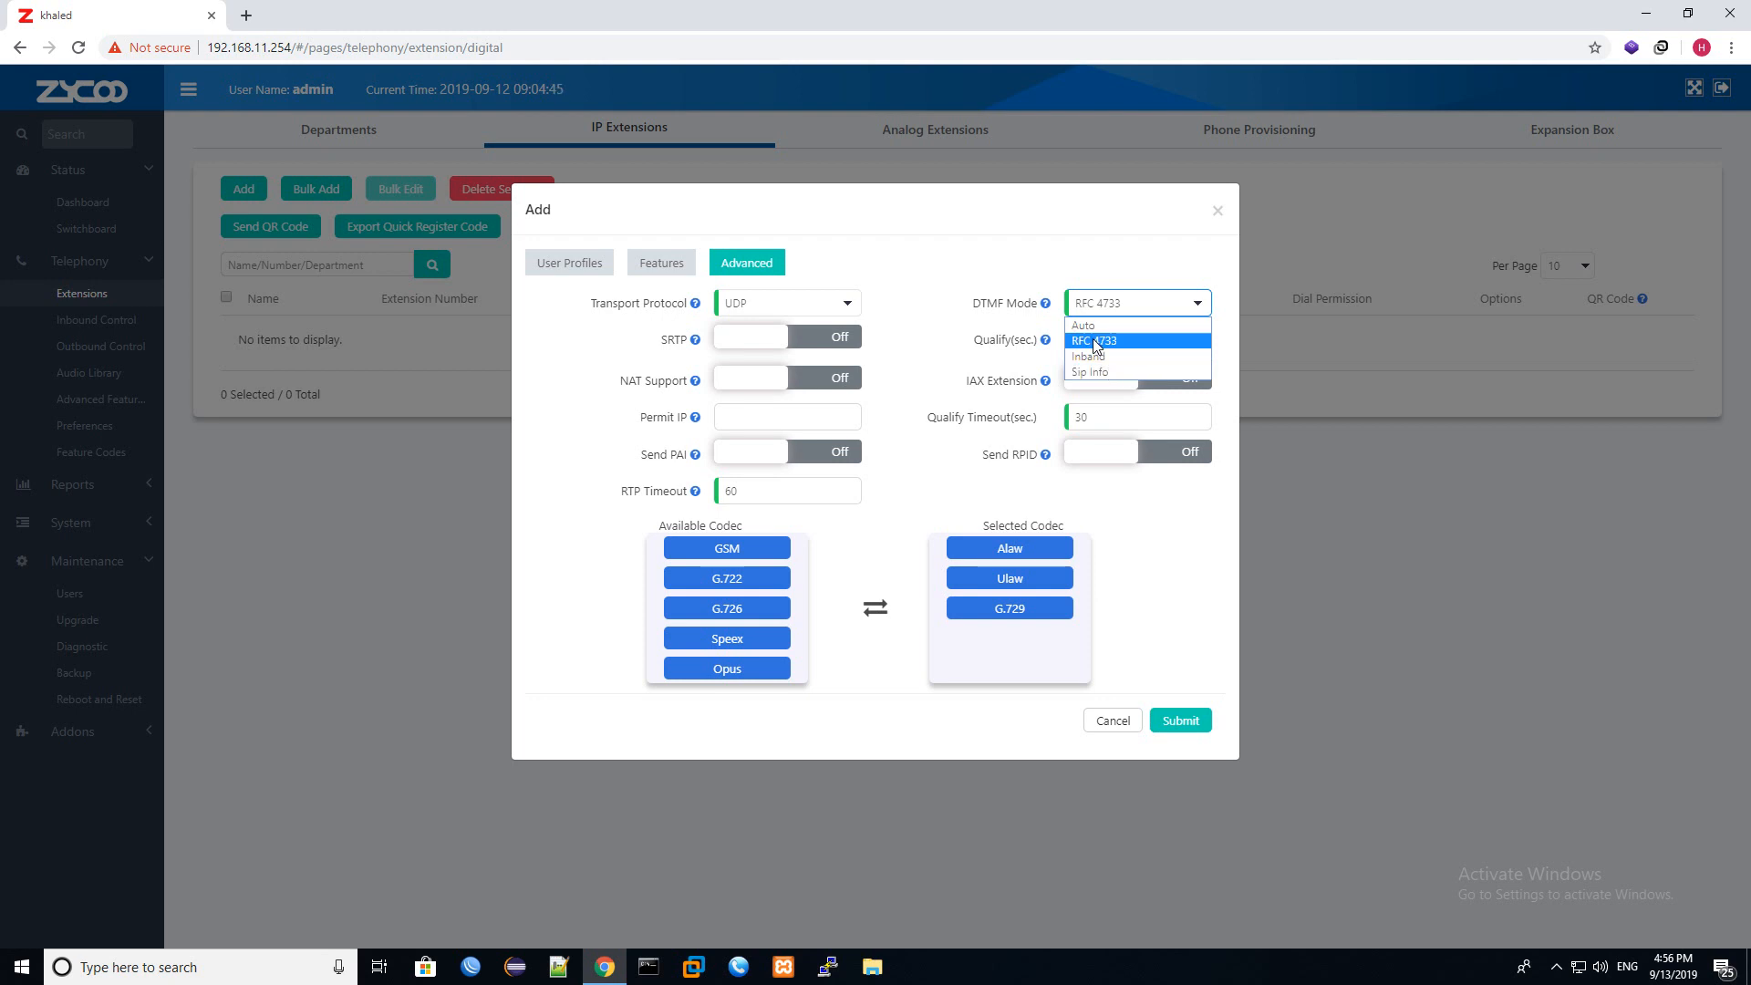
{"action": "left_click", "coordinate": [1095, 344]}
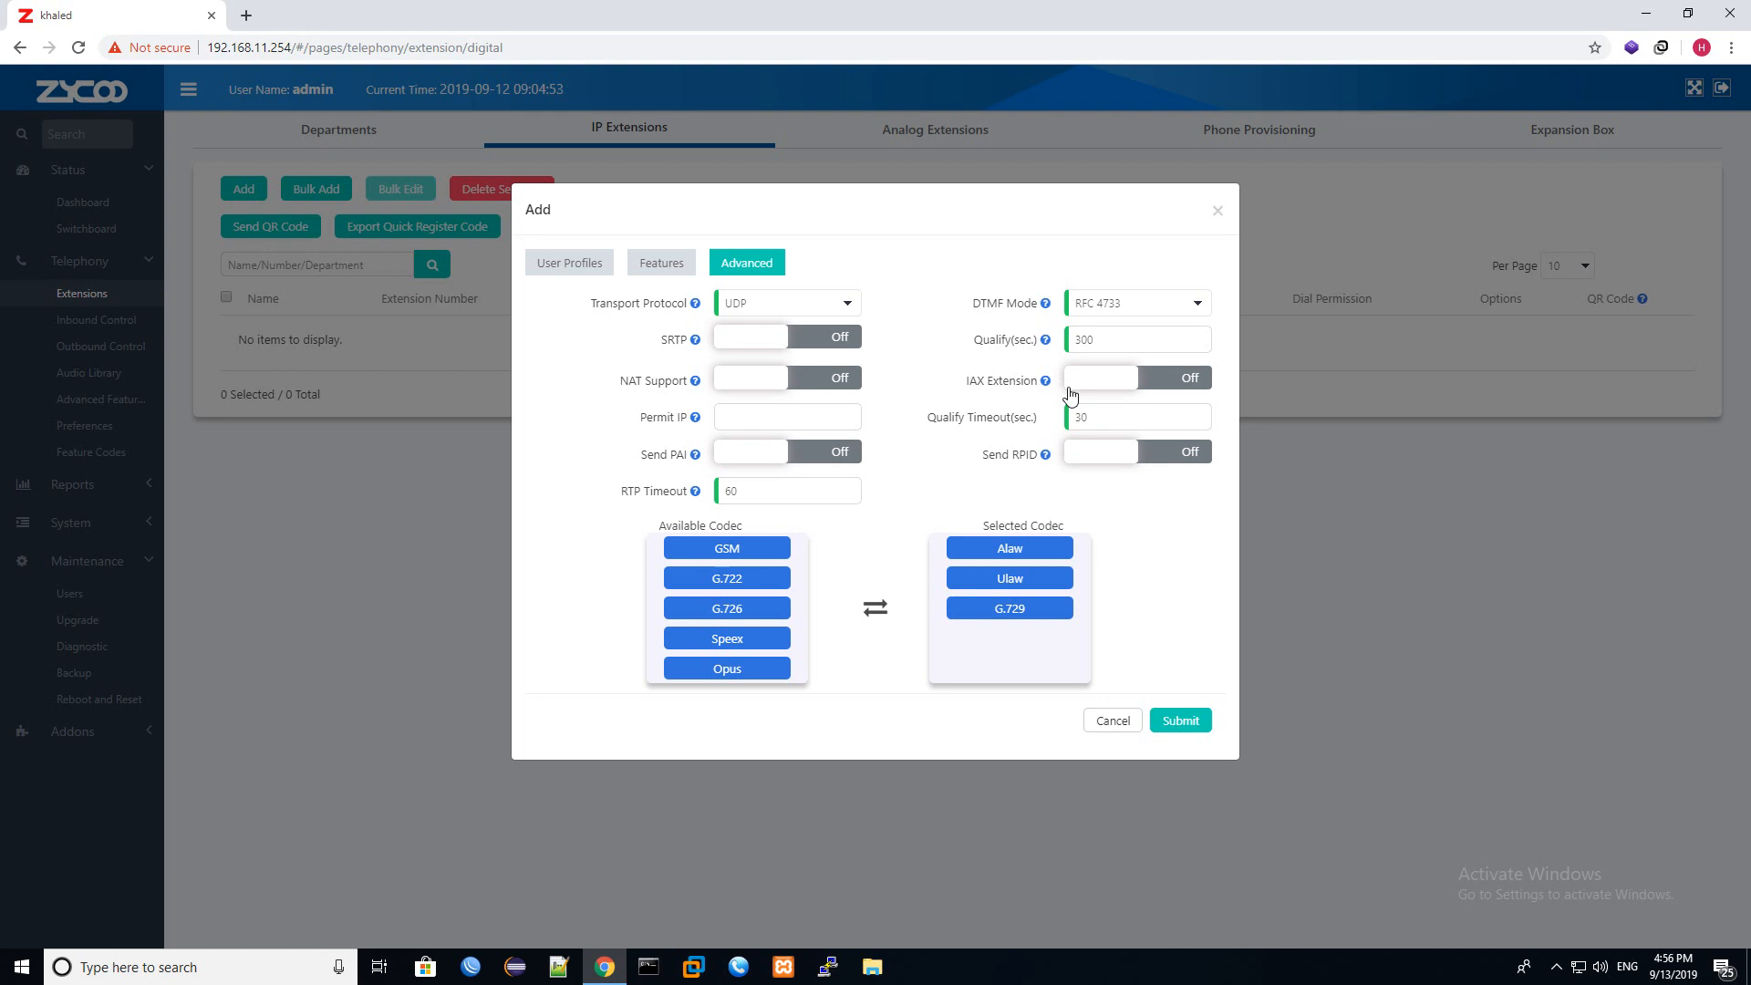
{"action": "left_click", "coordinate": [565, 269]}
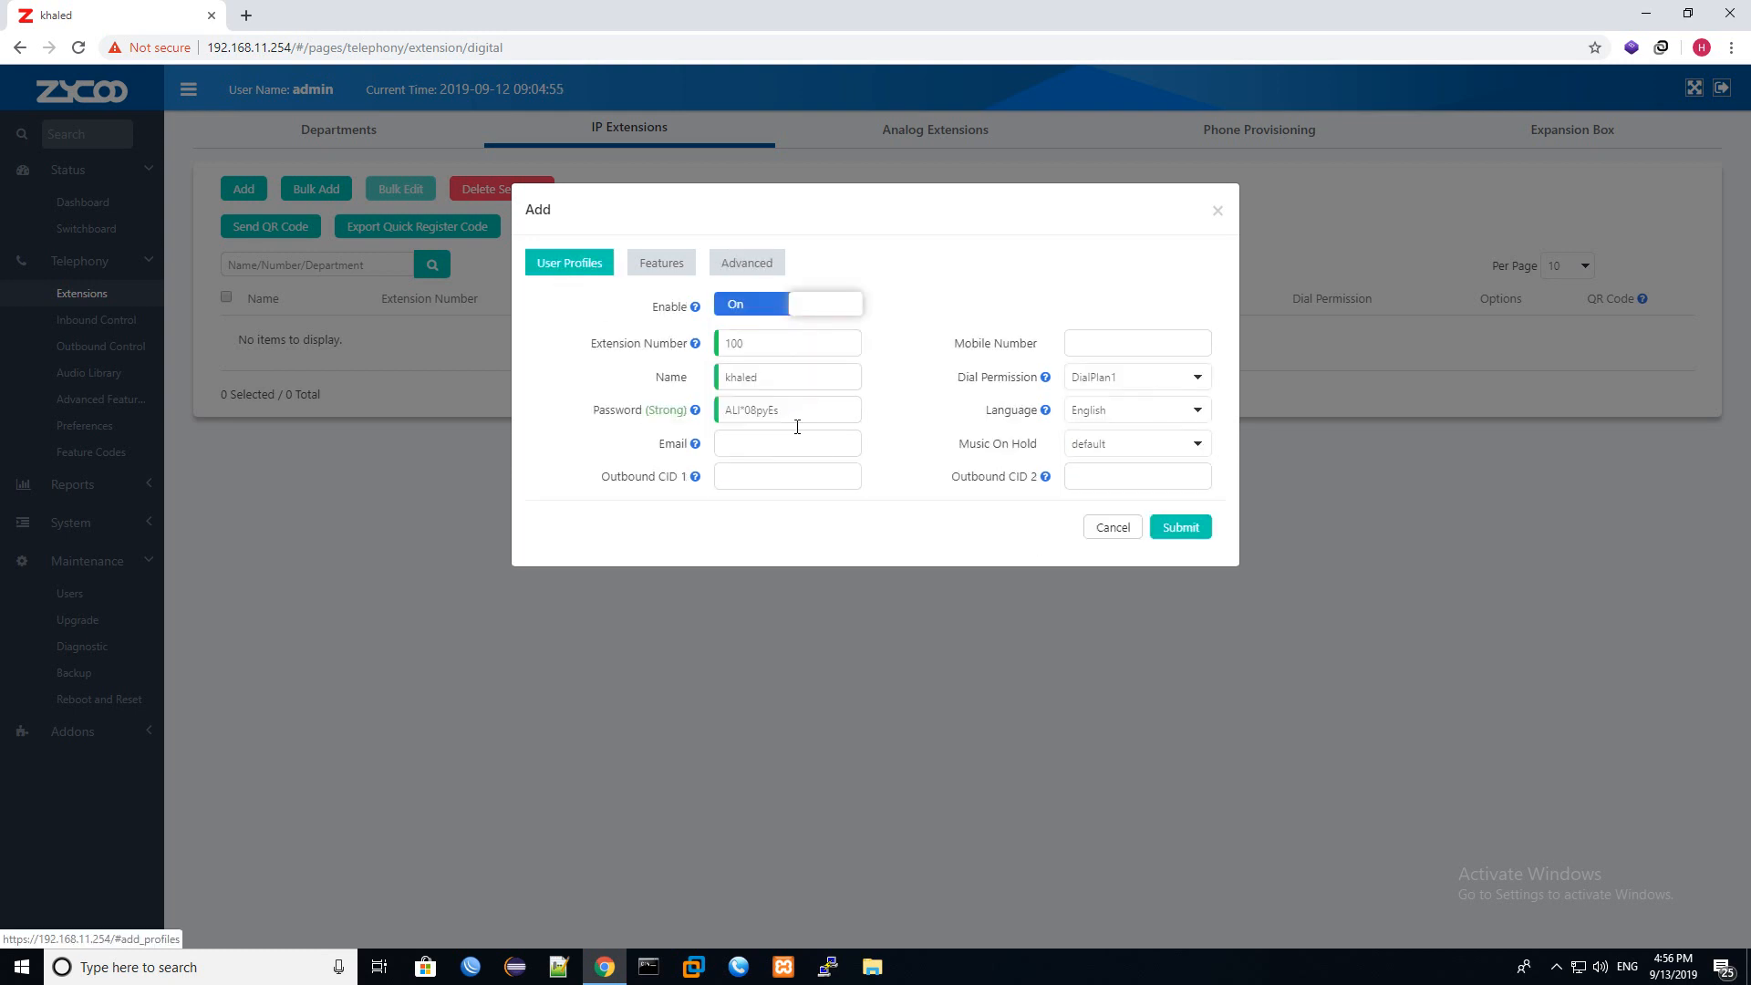
- Submit extension 100 and apply the pending configuration changes to the PBX
{"action": "left_click_drag", "start_coordinate": [821, 409], "coordinate": [638, 432]}
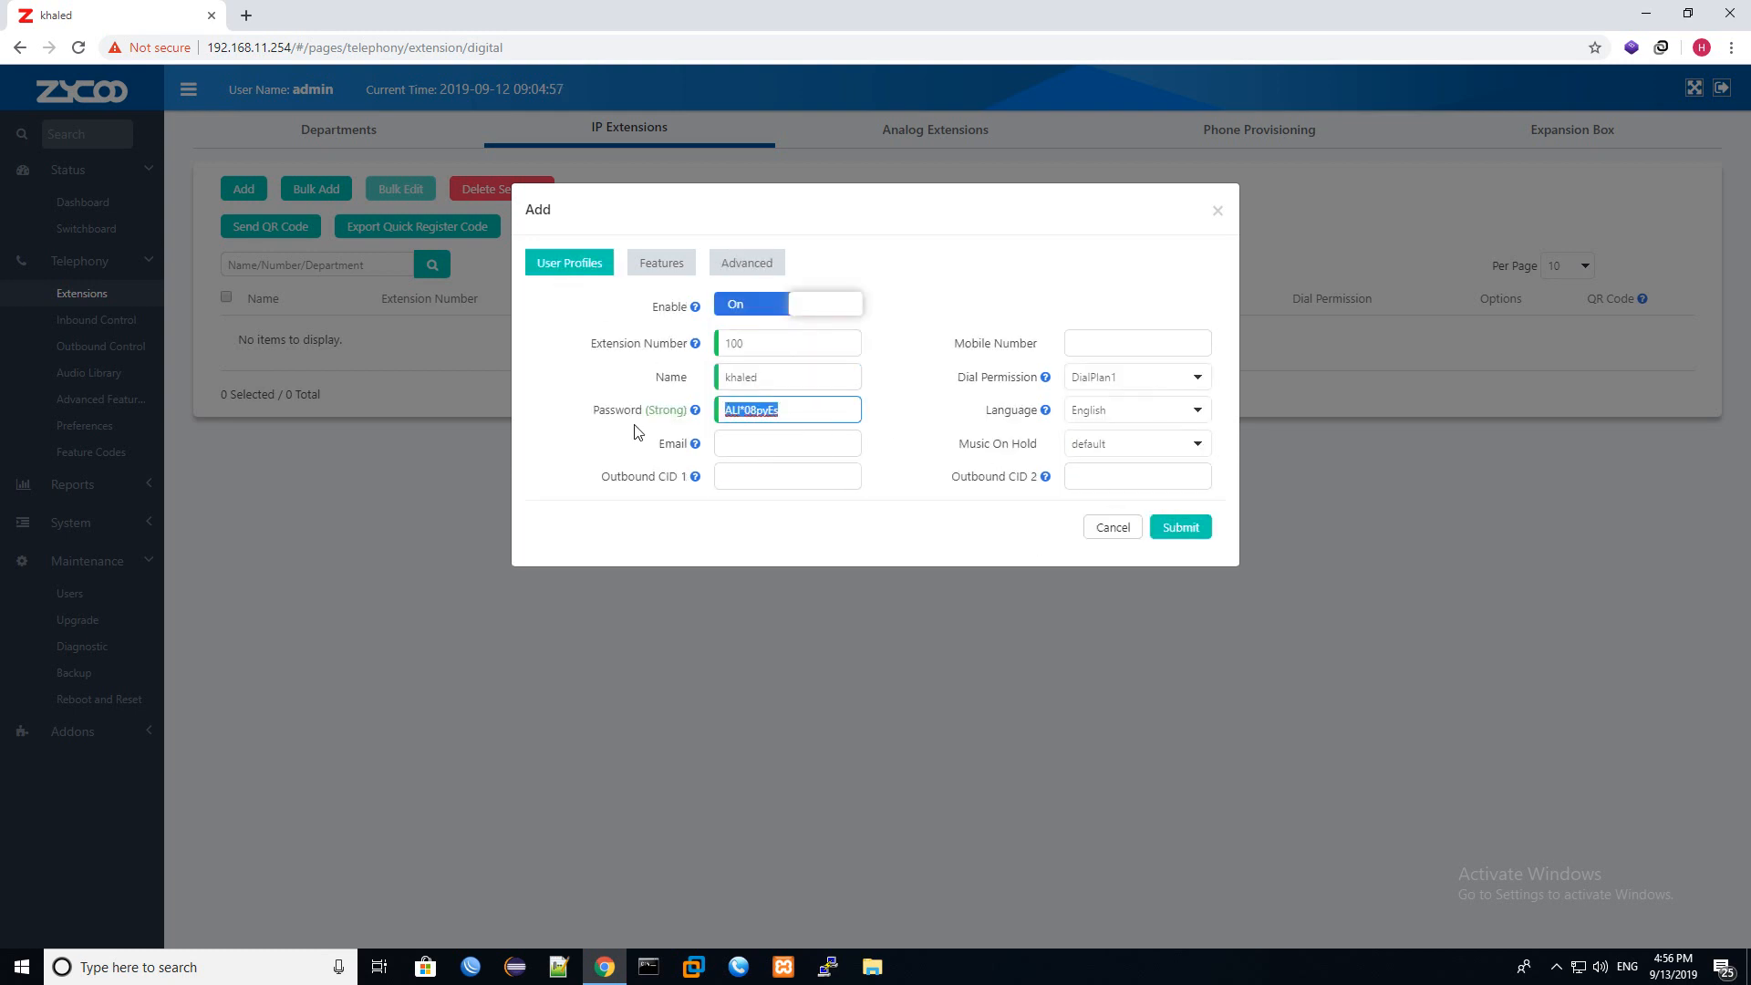
{"action": "left_click", "coordinate": [1179, 527]}
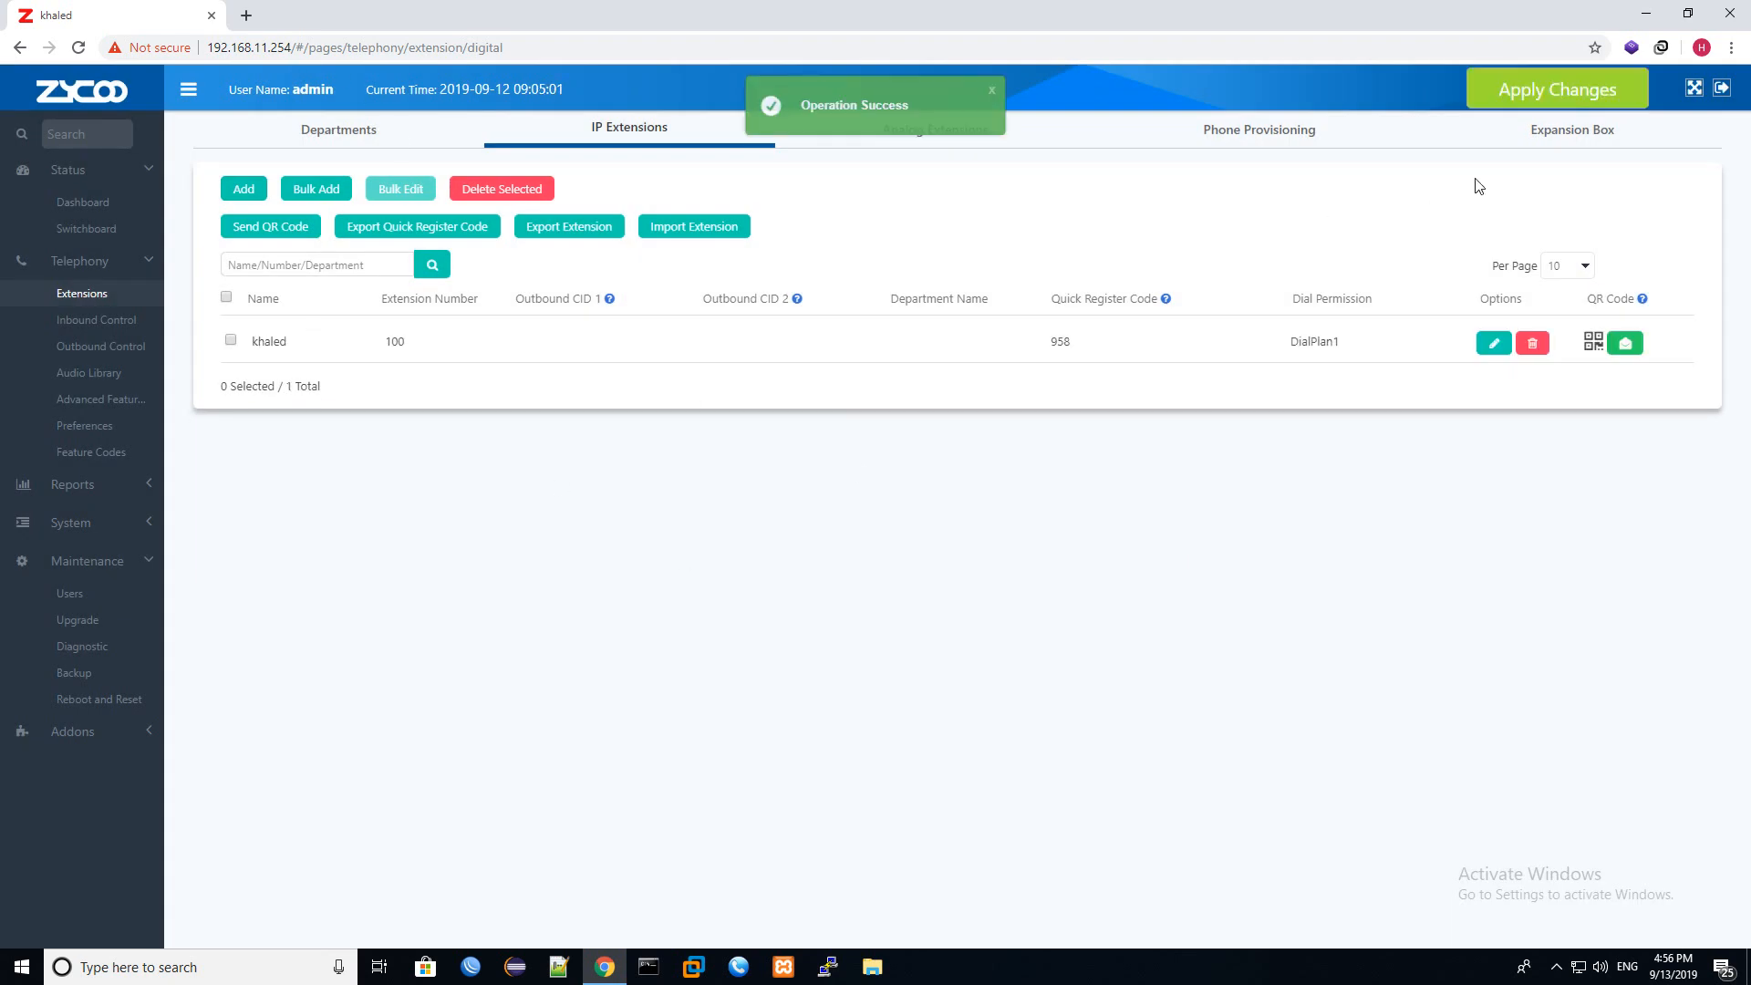
{"action": "left_click", "coordinate": [1512, 98]}
{"action": "left_click", "coordinate": [1065, 303]}
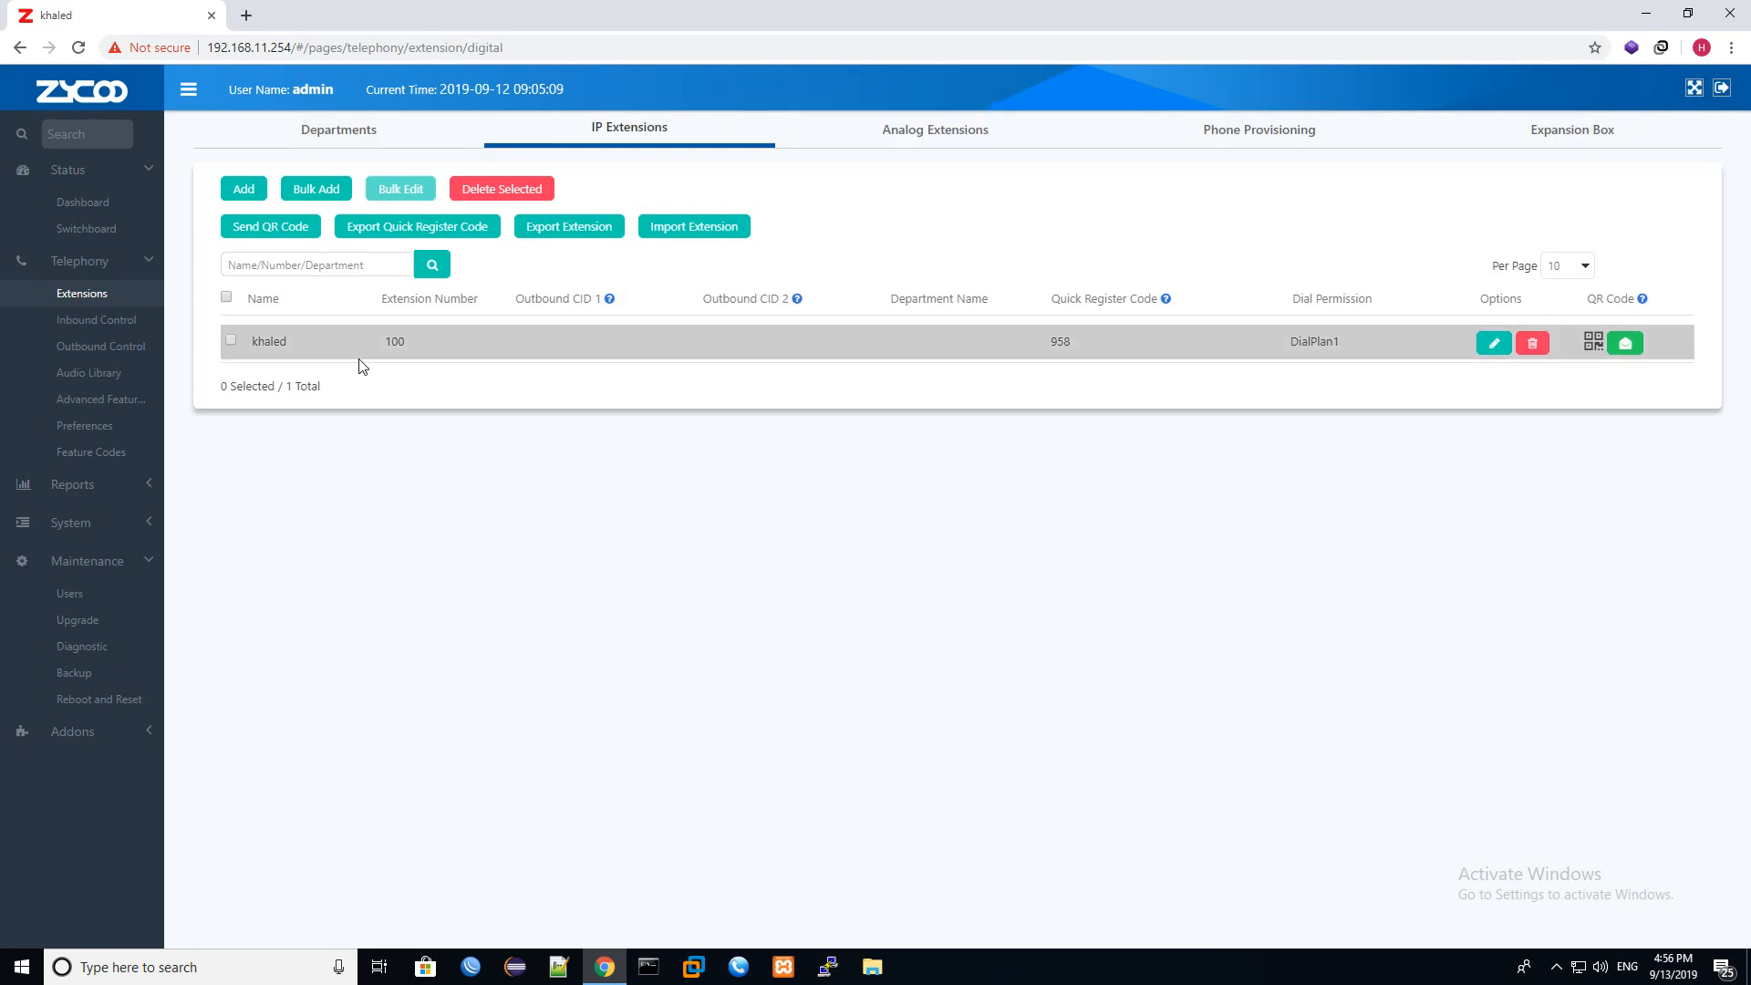
{"action": "left_click", "coordinate": [247, 15]}
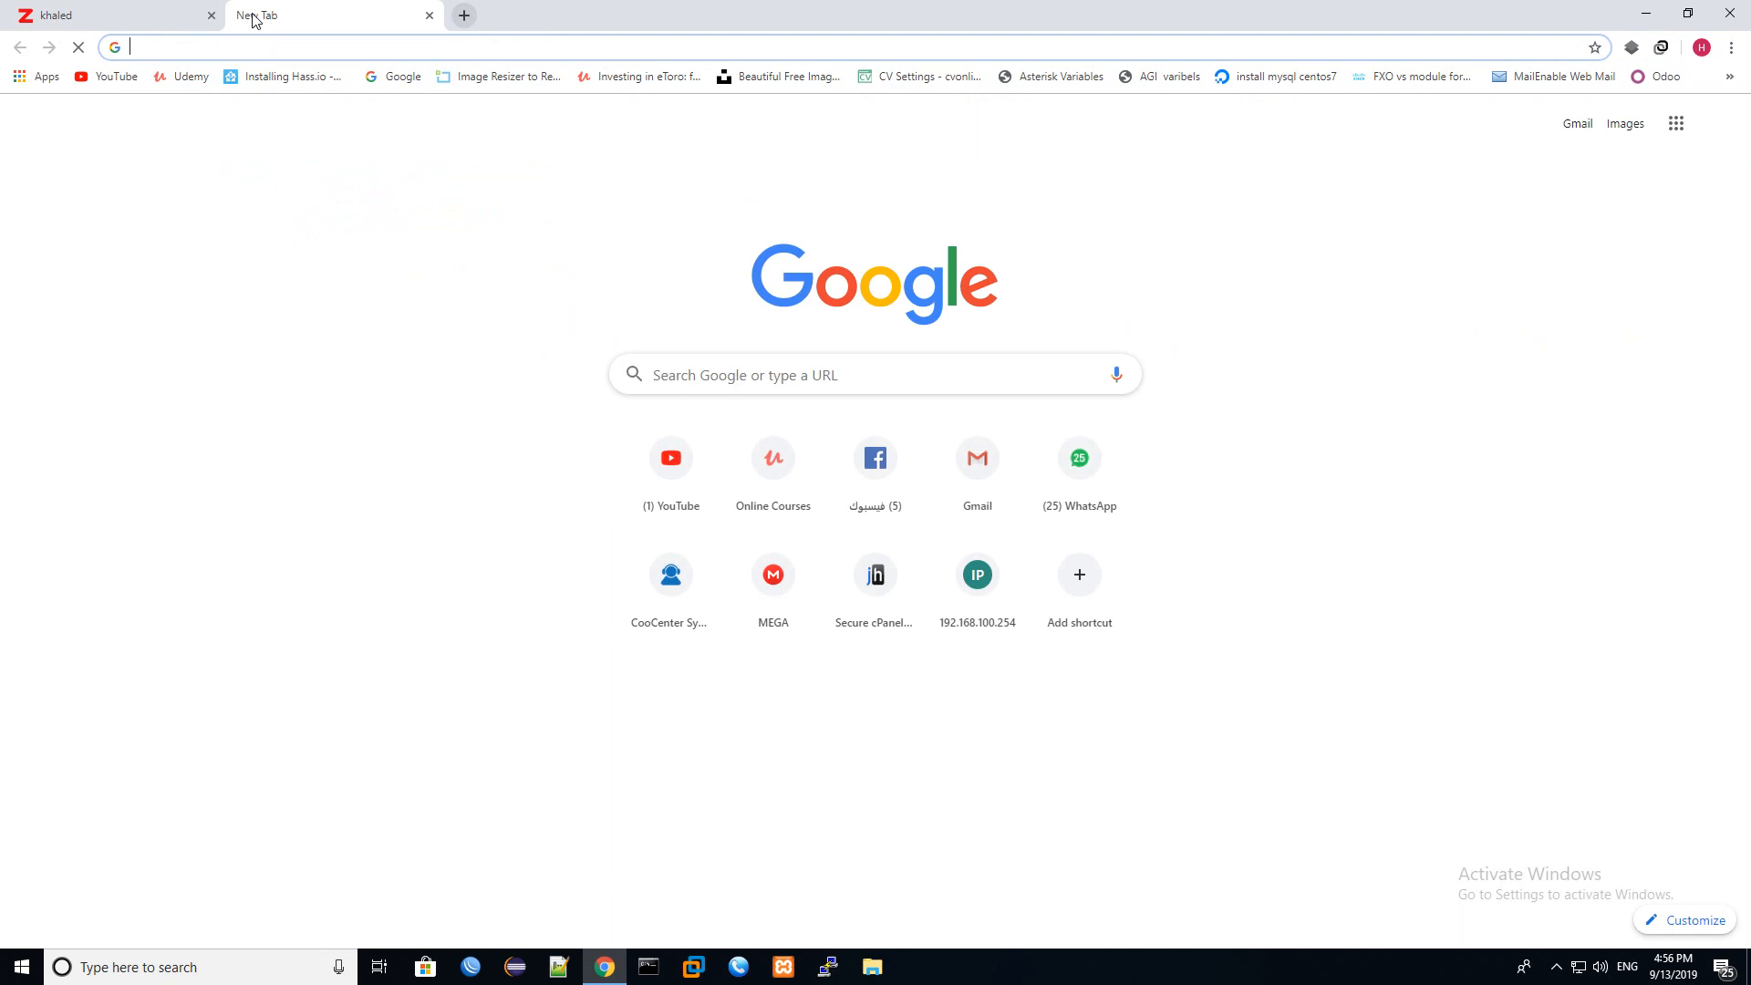
- Search 'download microsip', download MicroSIP-3.19.19.exe from microsip.org, and launch the installer
{"action": "type", "text": "download"}
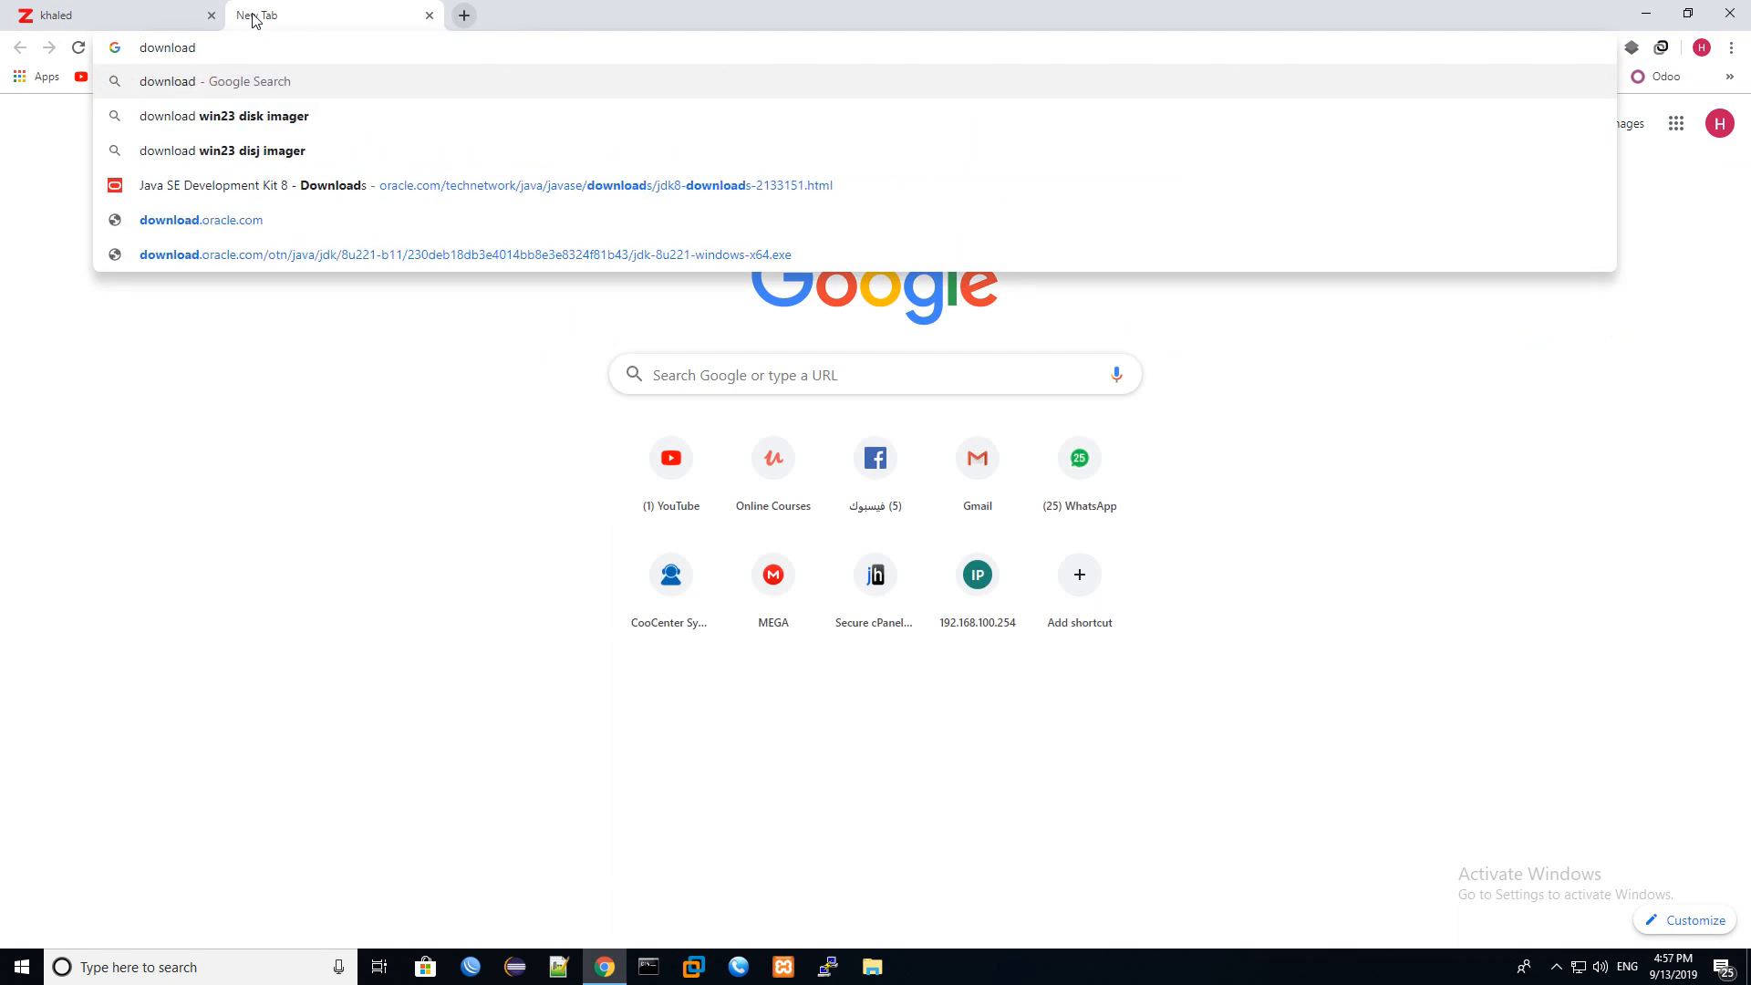
{"action": "type", "text": " mic"}
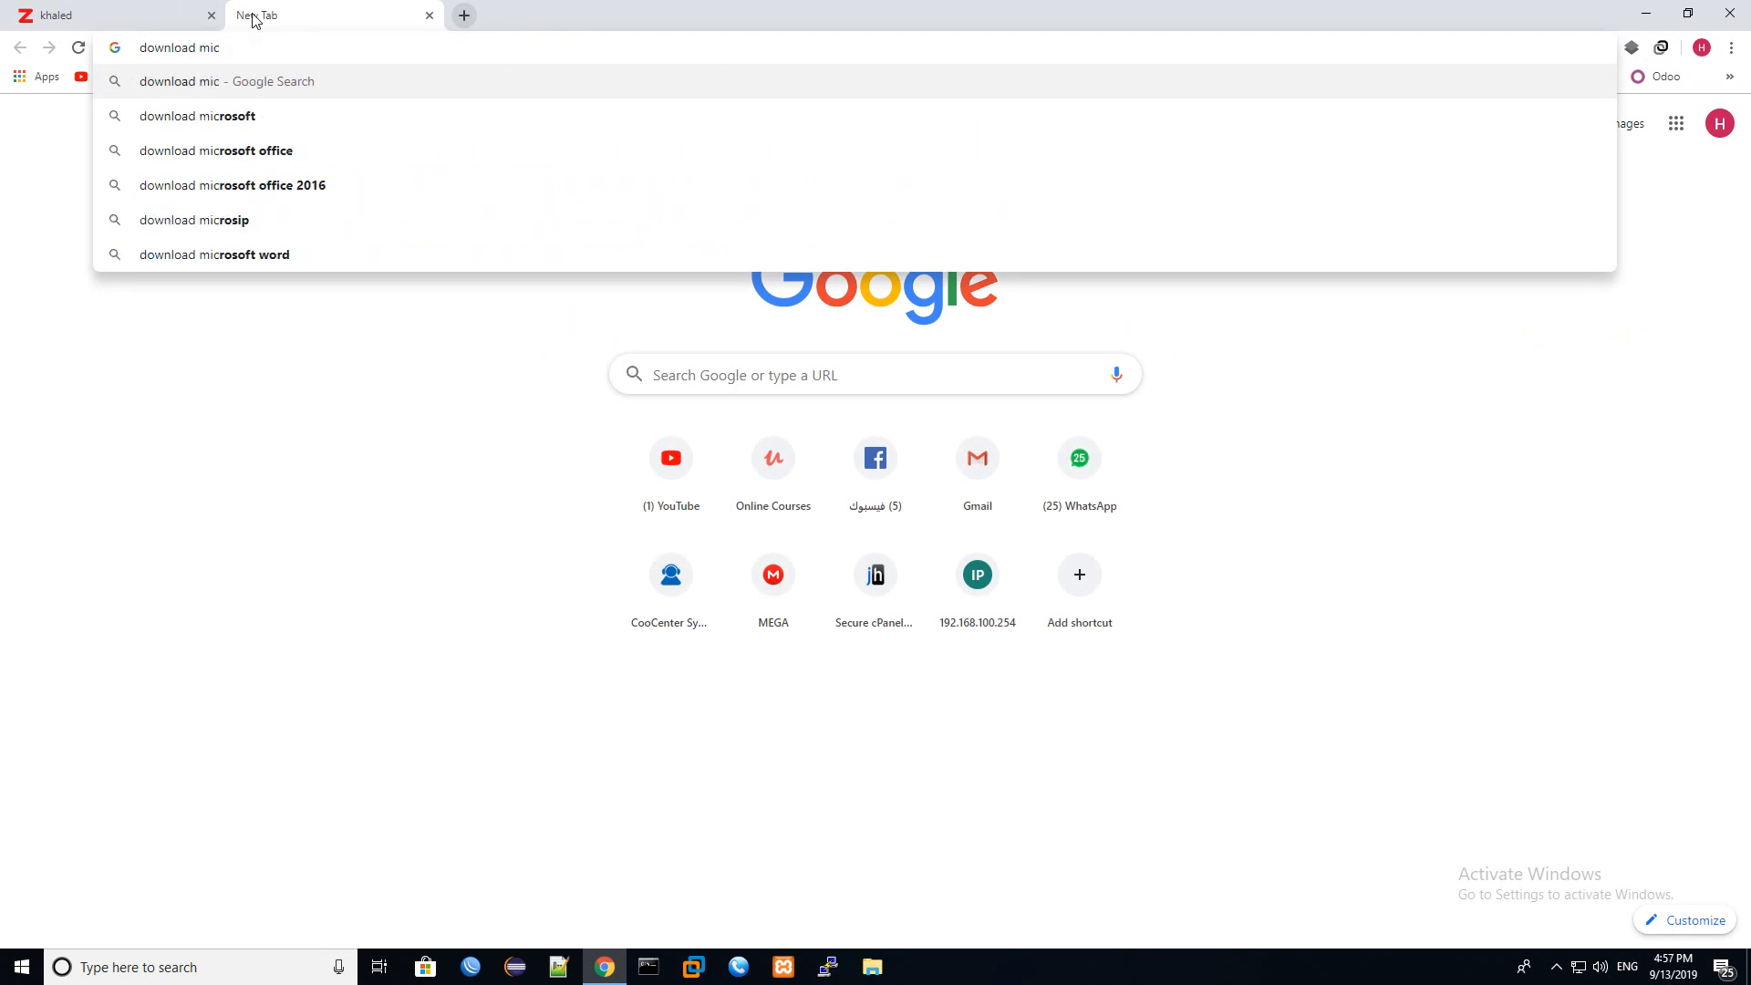
{"action": "type", "text": "rosip"}
{"action": "key", "text": "Return"}
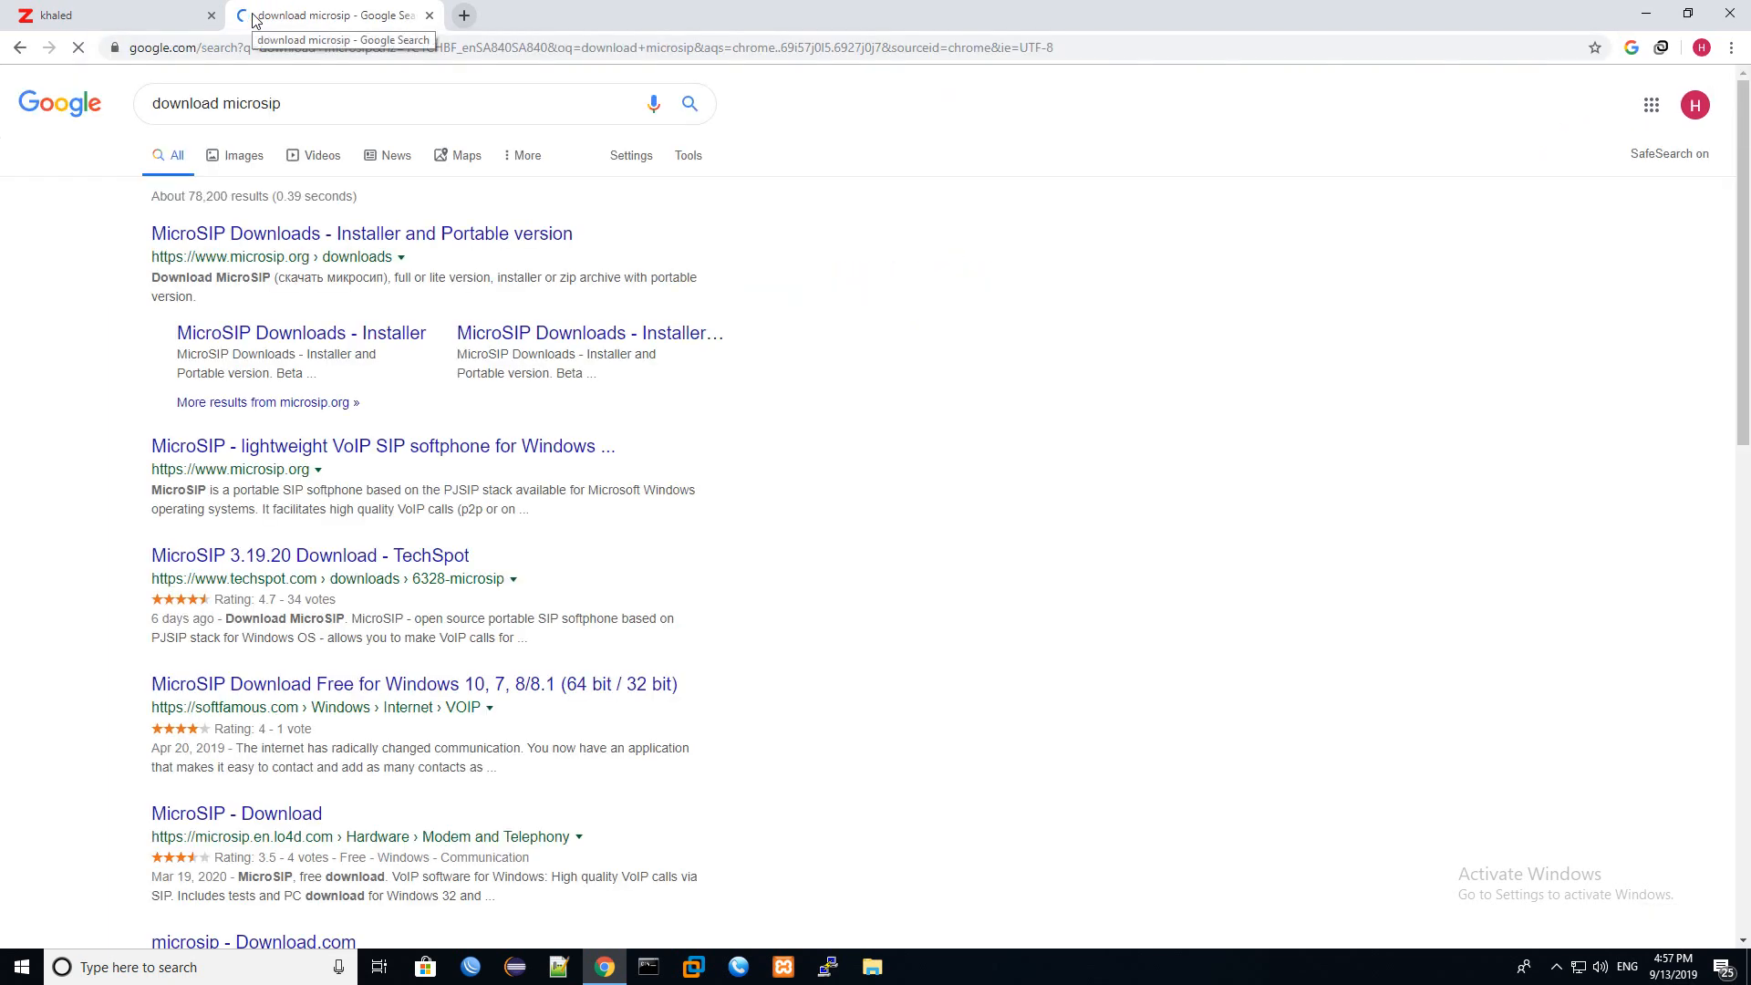
{"action": "left_click", "coordinate": [314, 235]}
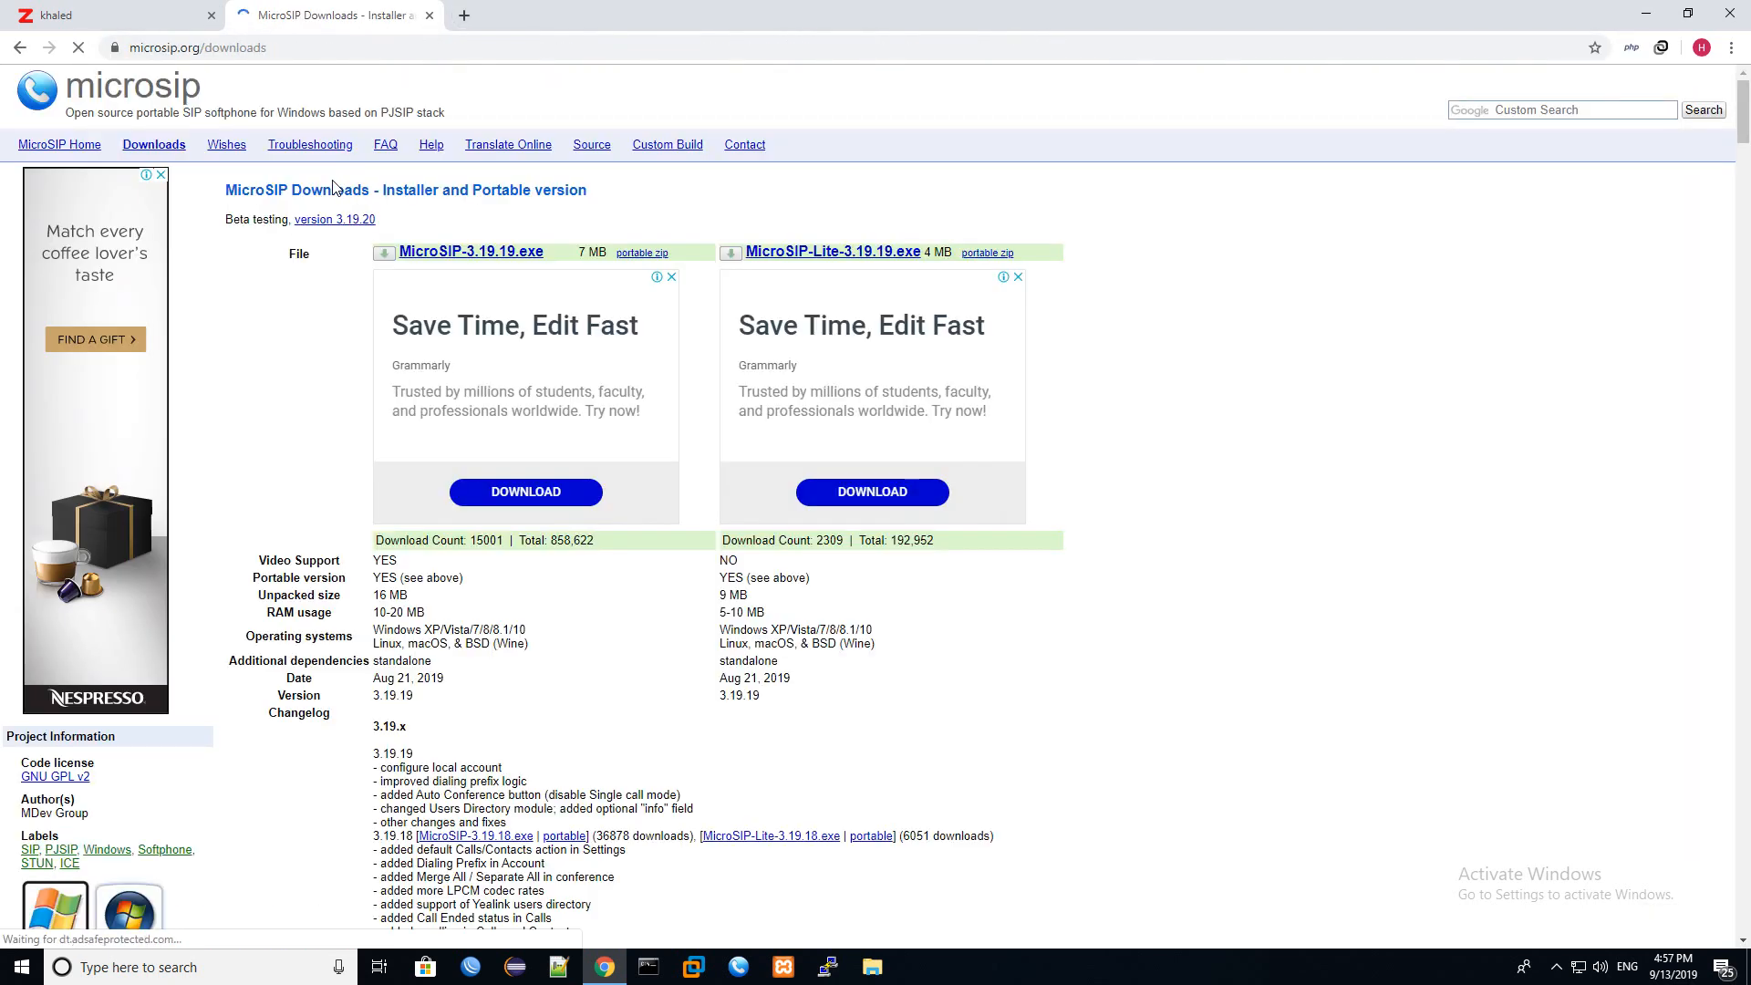
{"action": "left_click", "coordinate": [432, 256]}
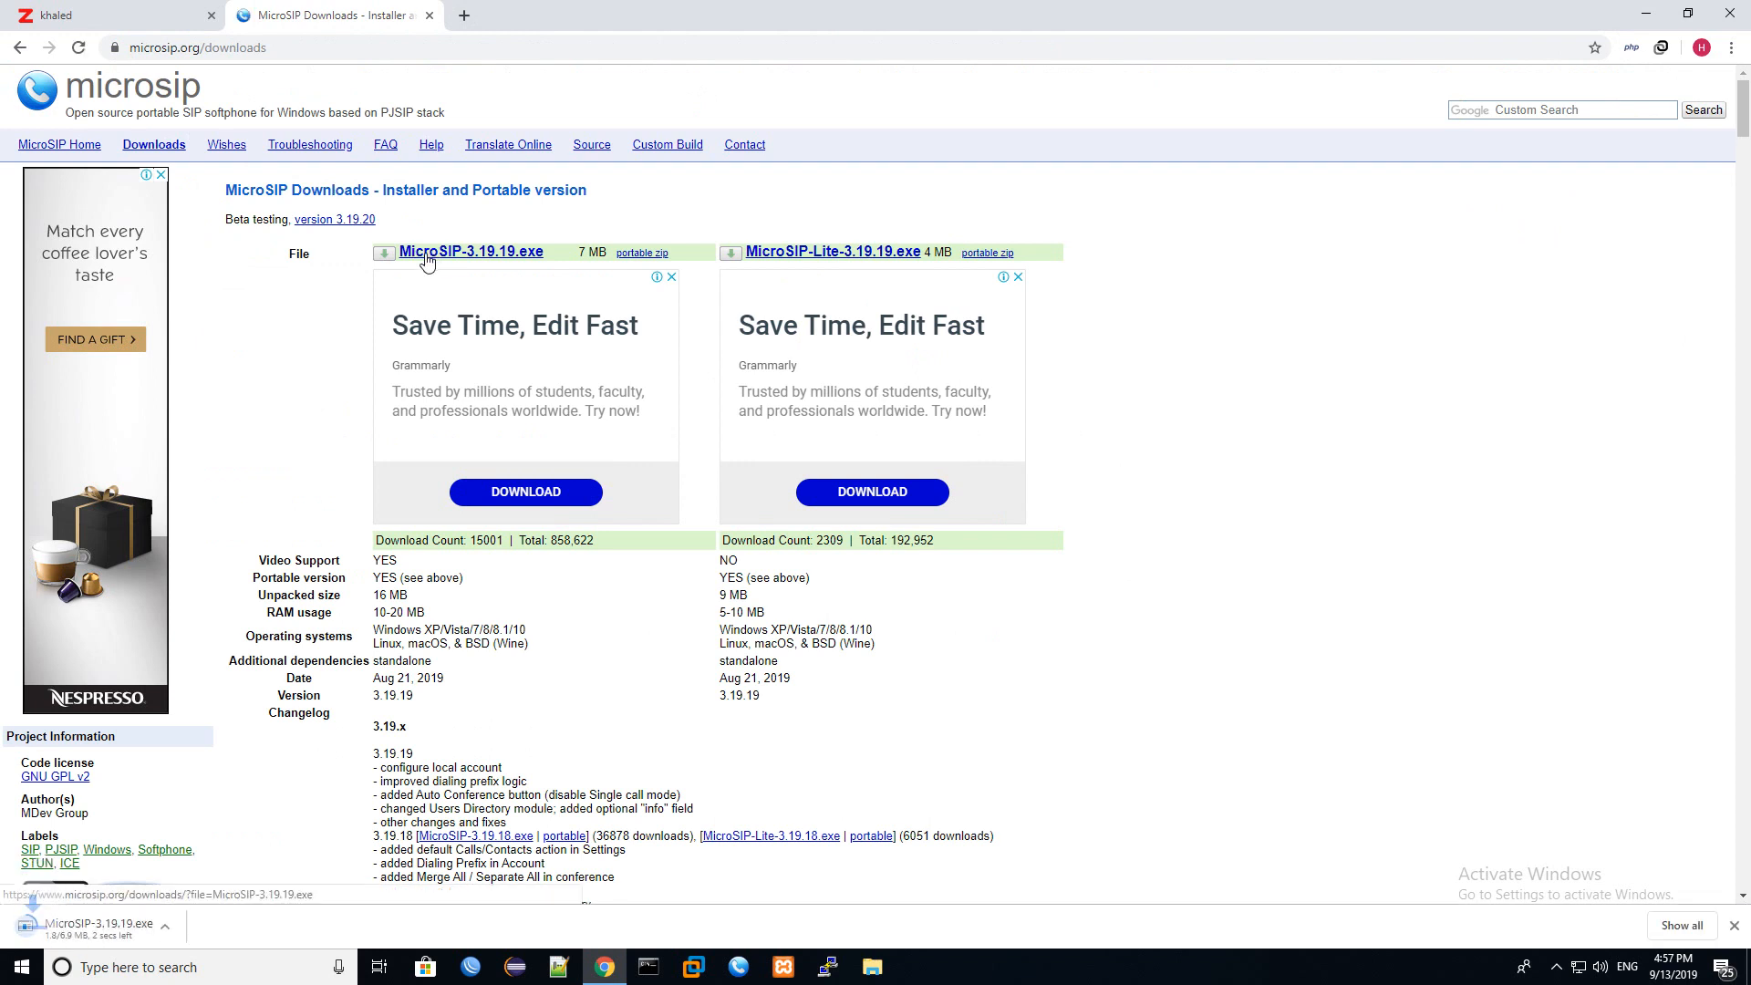
{"action": "left_click", "coordinate": [105, 934]}
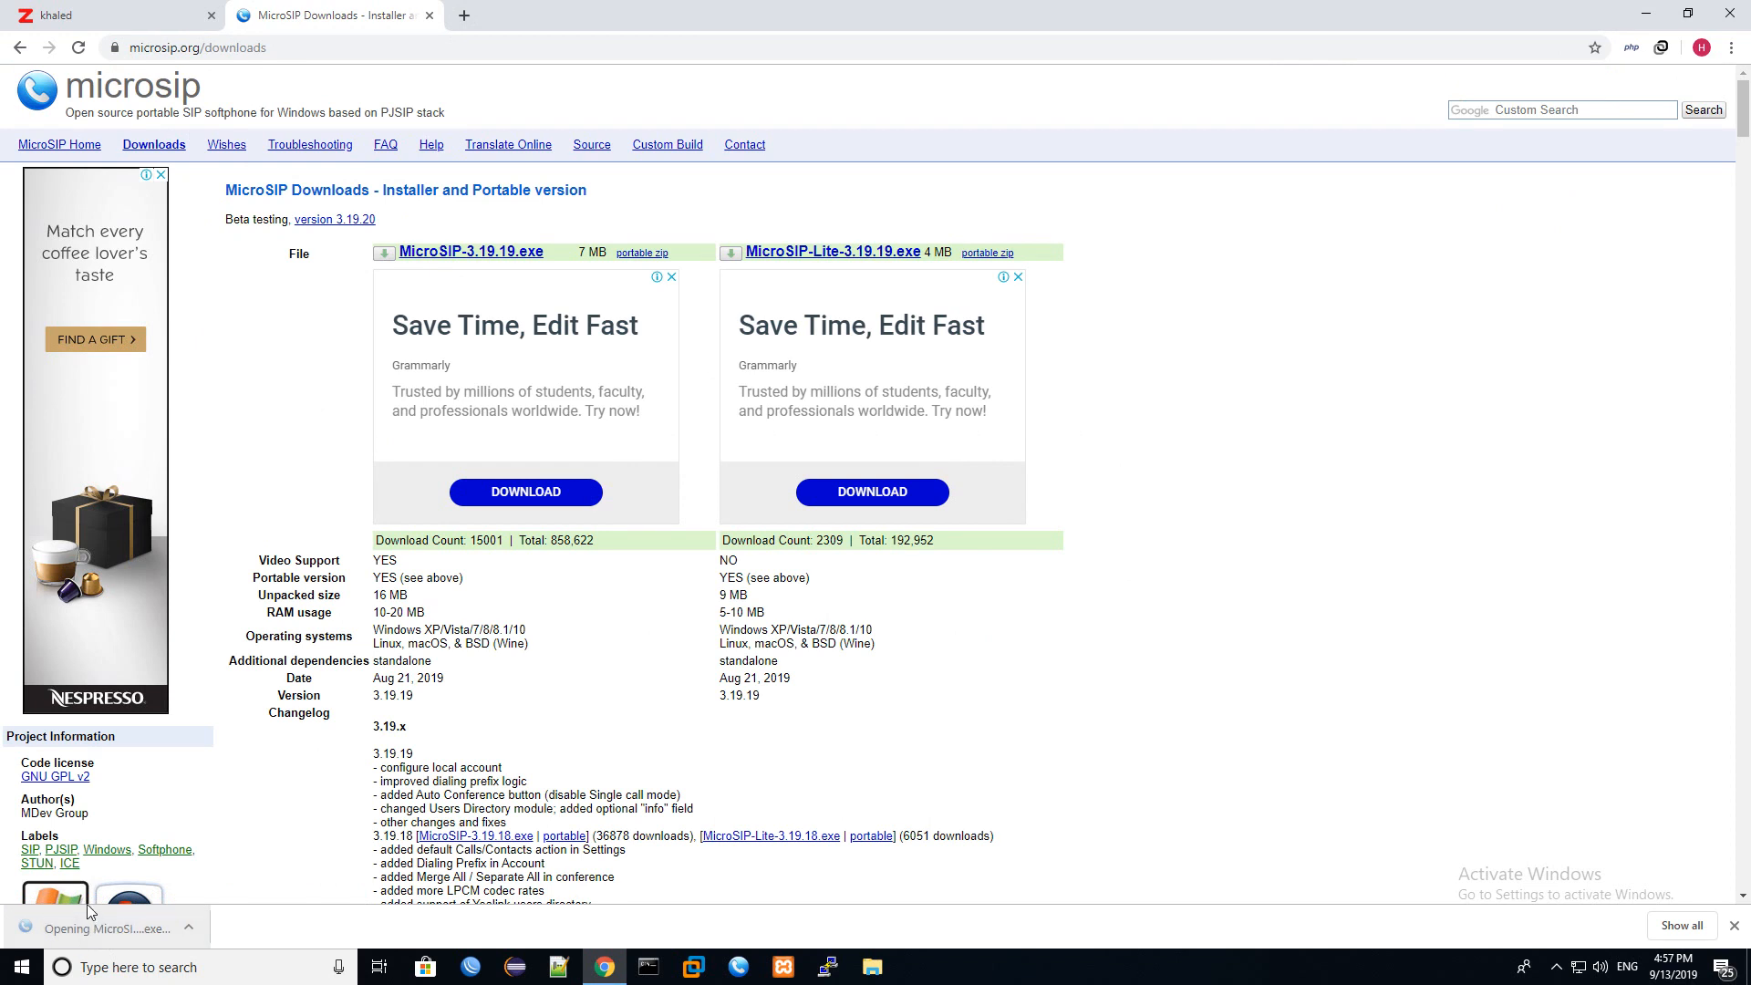
- Confirm the installer language, then quit the MicroSIP setup wizard
{"action": "left_click", "coordinate": [881, 526]}
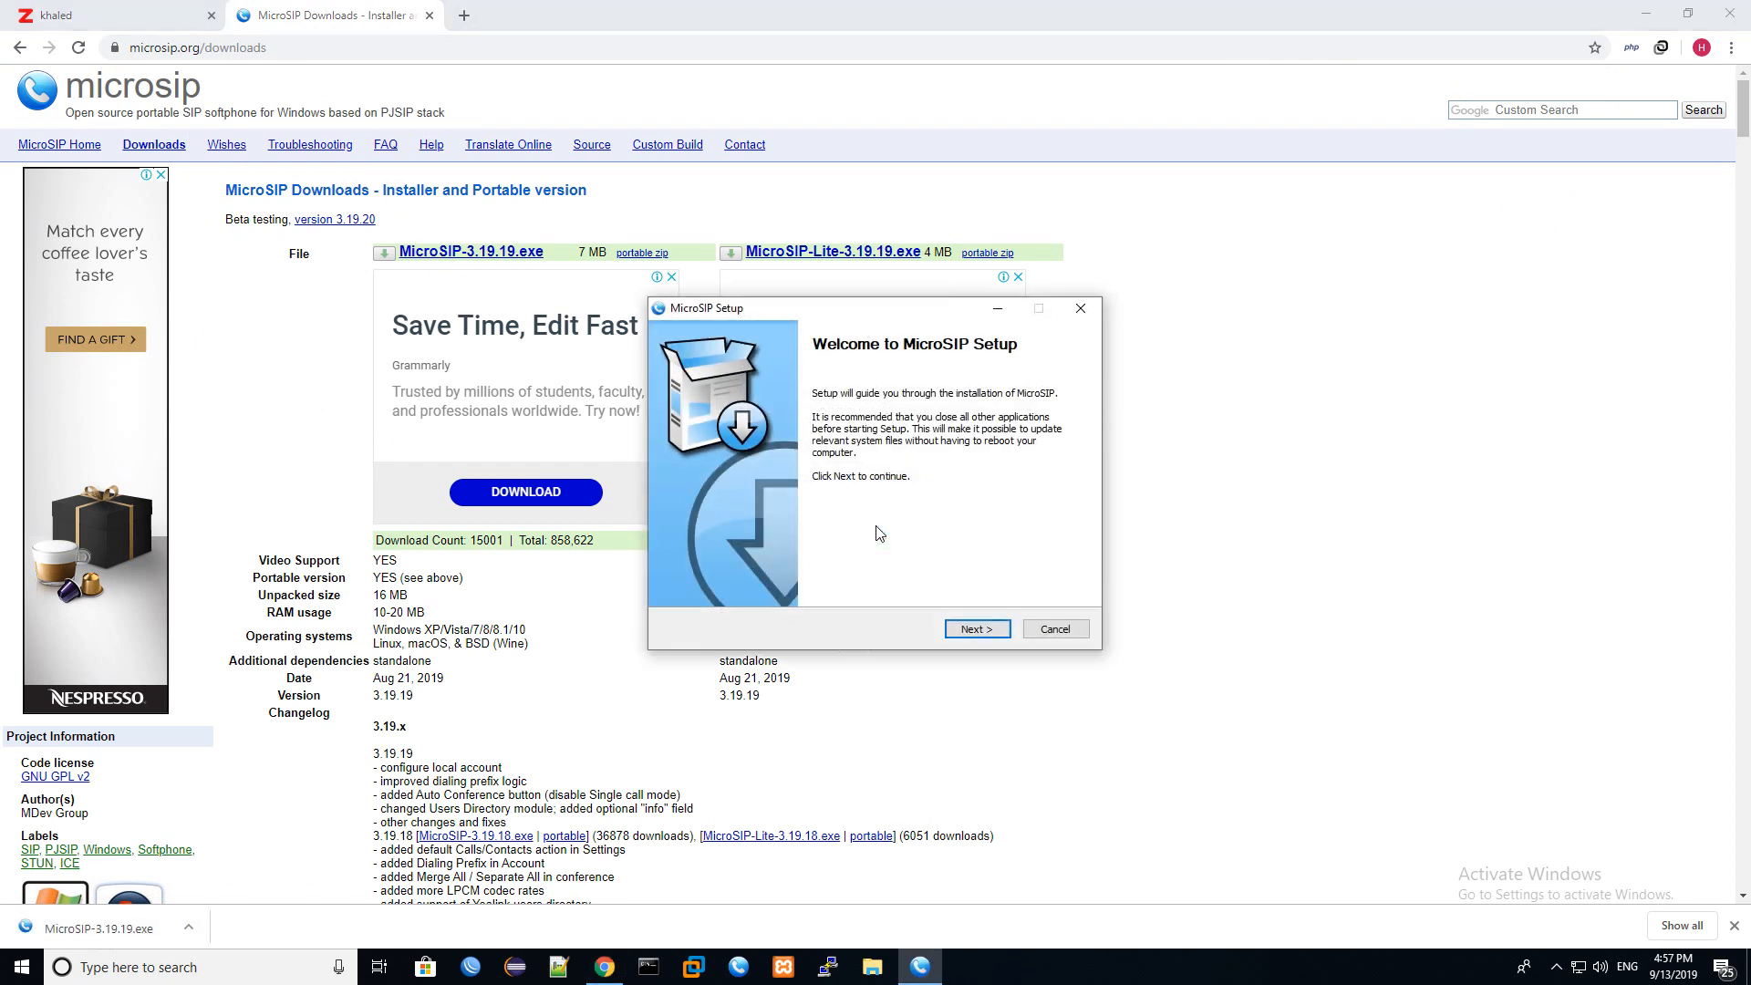
{"action": "left_click", "coordinate": [1075, 305]}
{"action": "left_click", "coordinate": [910, 544]}
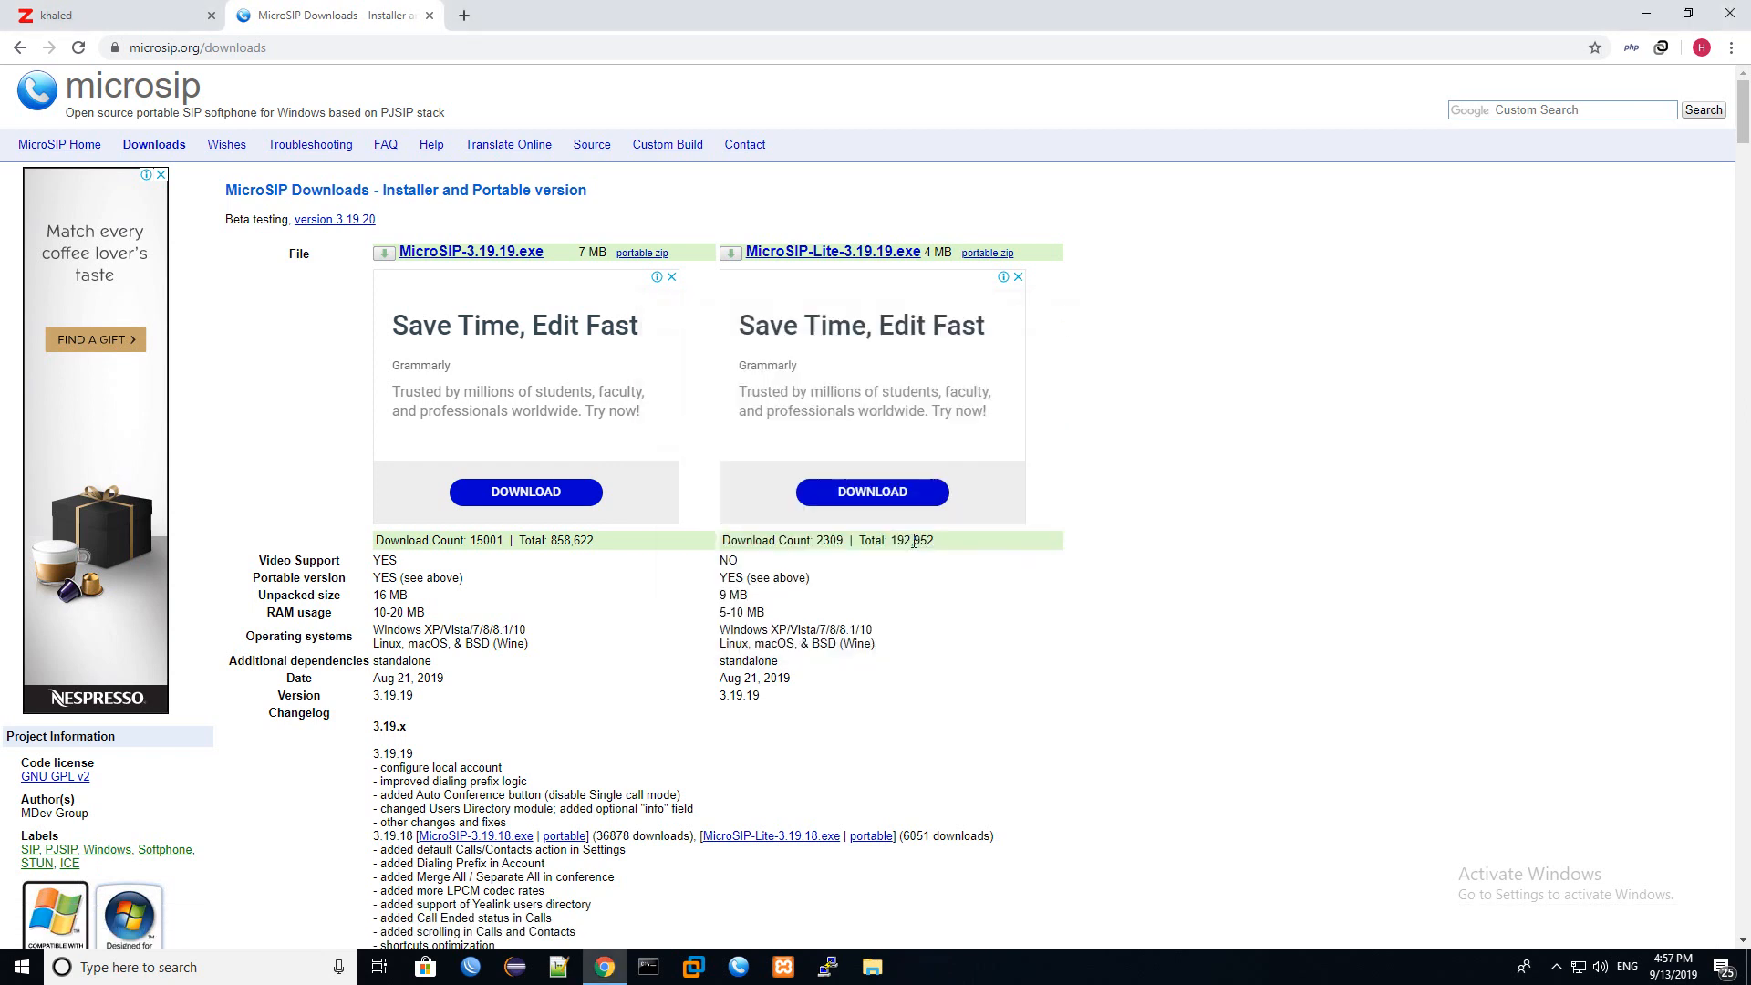
- Launch MicroSIP, open a blank Add Account form, and return to the CooVox extensions tab
{"action": "left_click", "coordinate": [739, 966]}
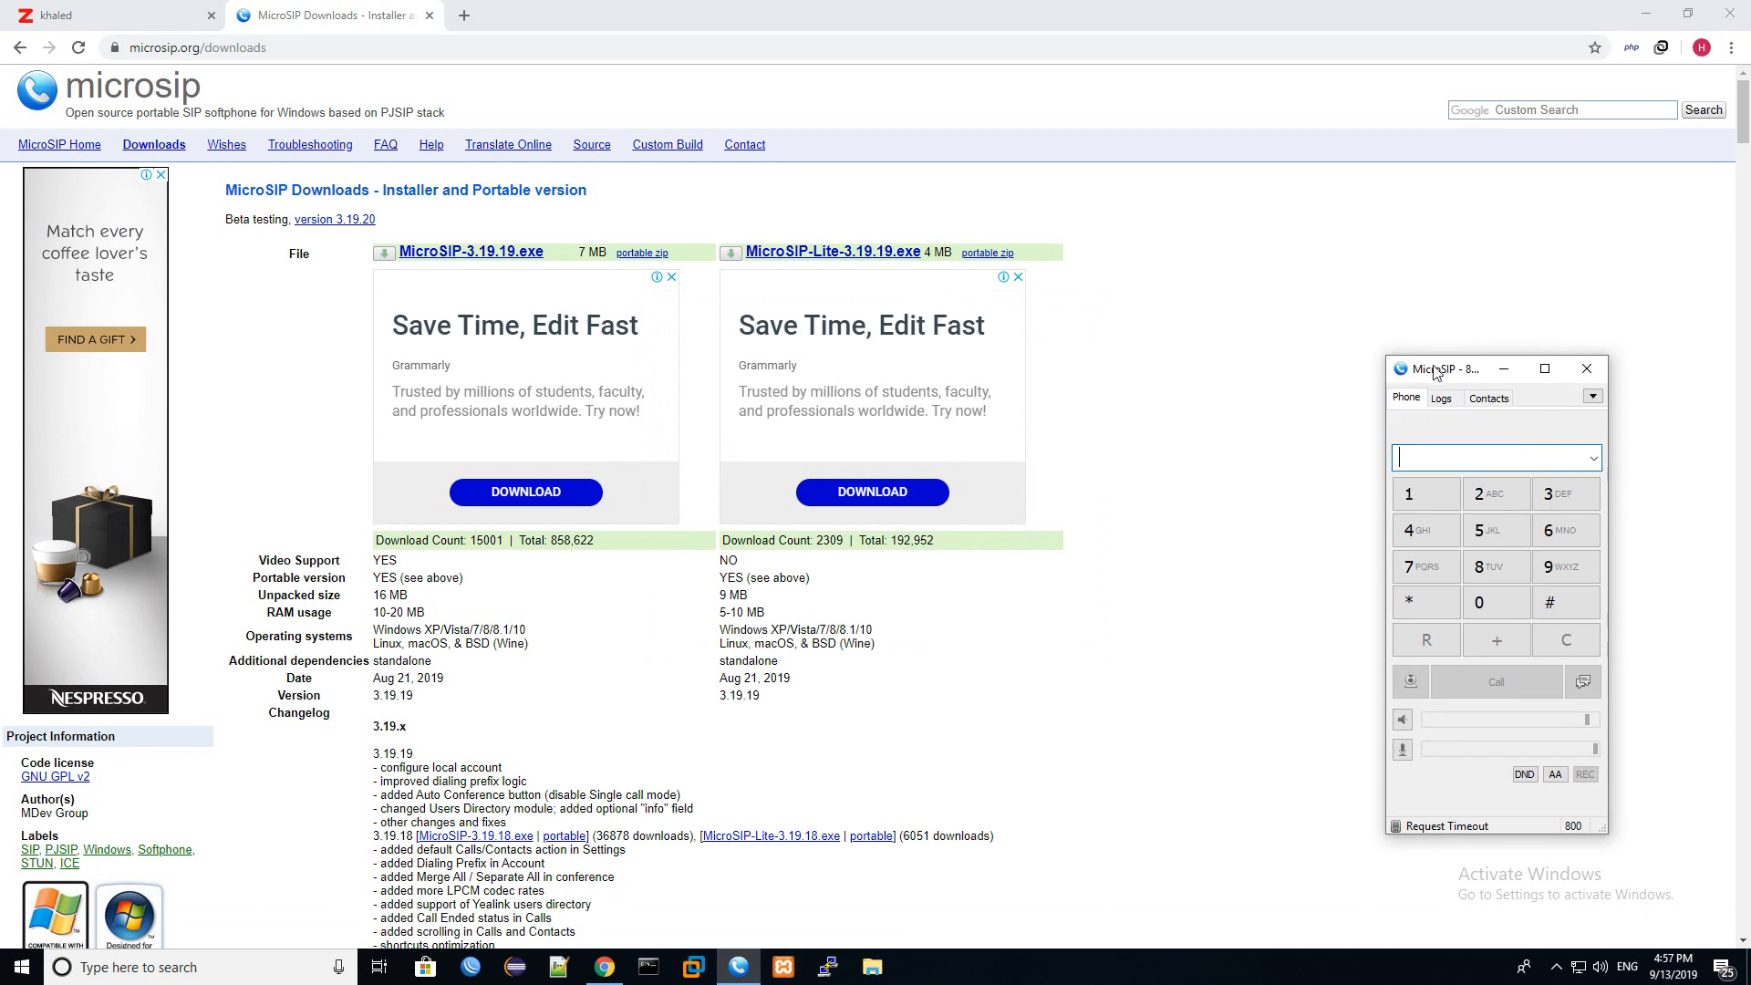
{"action": "left_click_drag", "start_coordinate": [1437, 367], "coordinate": [1047, 349]}
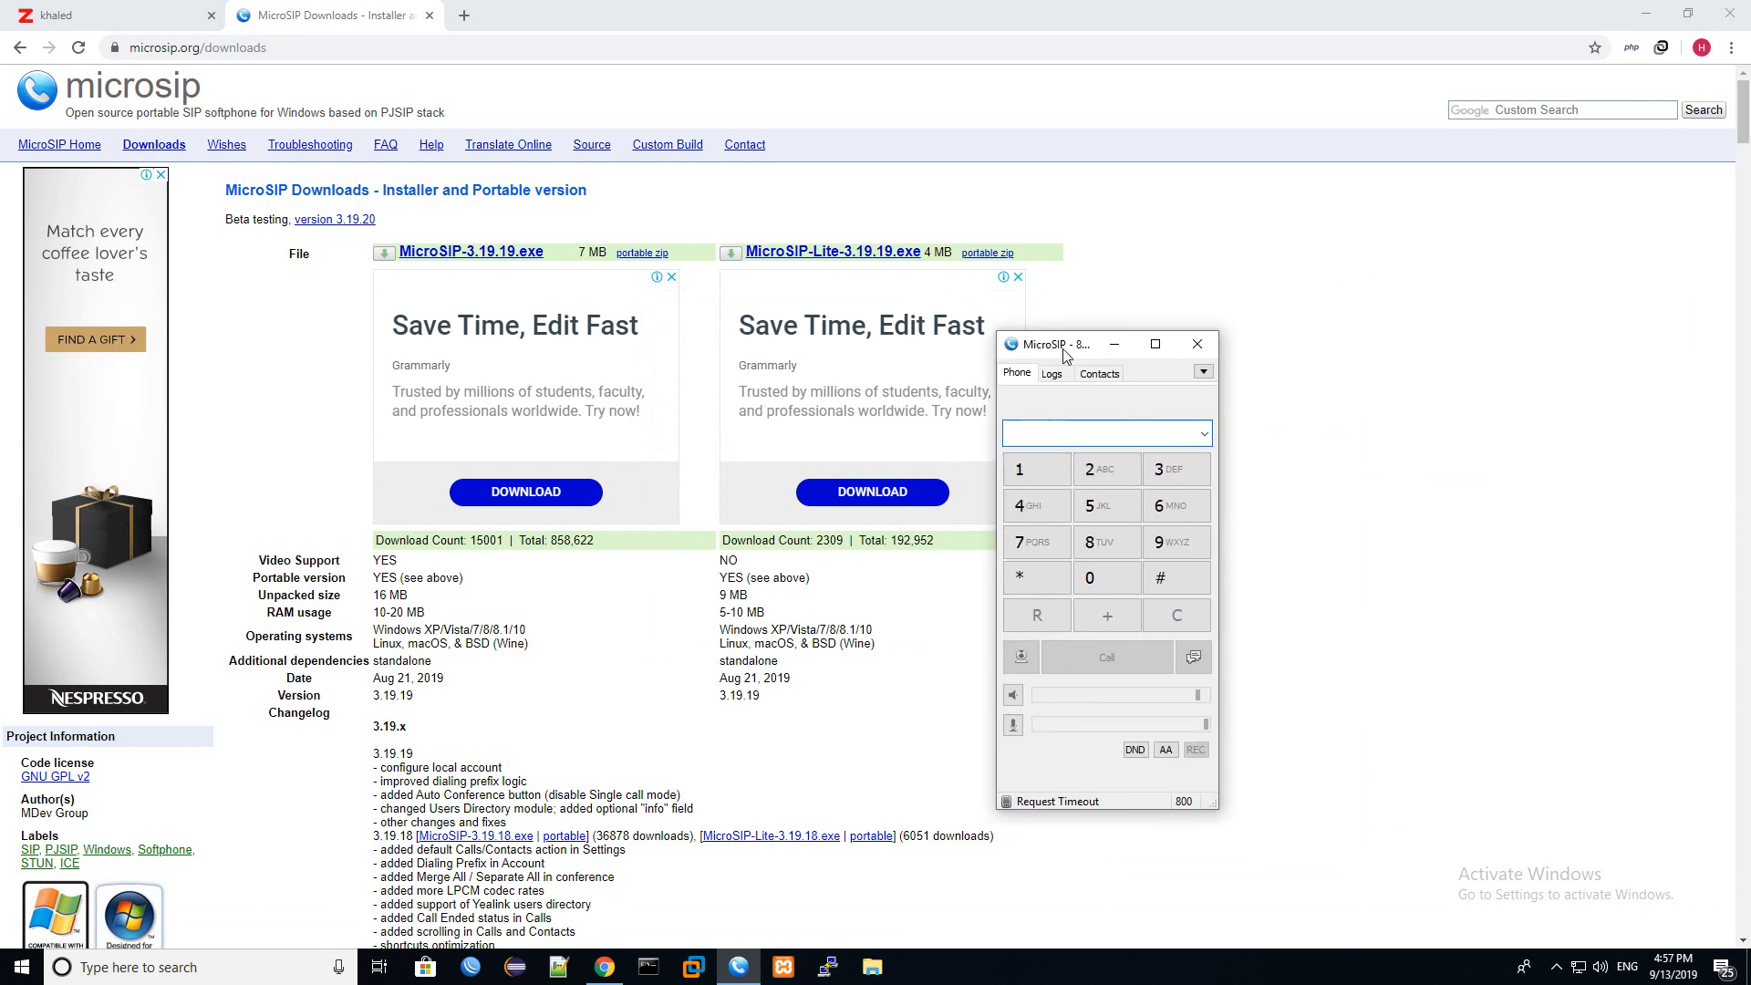
{"action": "left_click", "coordinate": [1204, 373]}
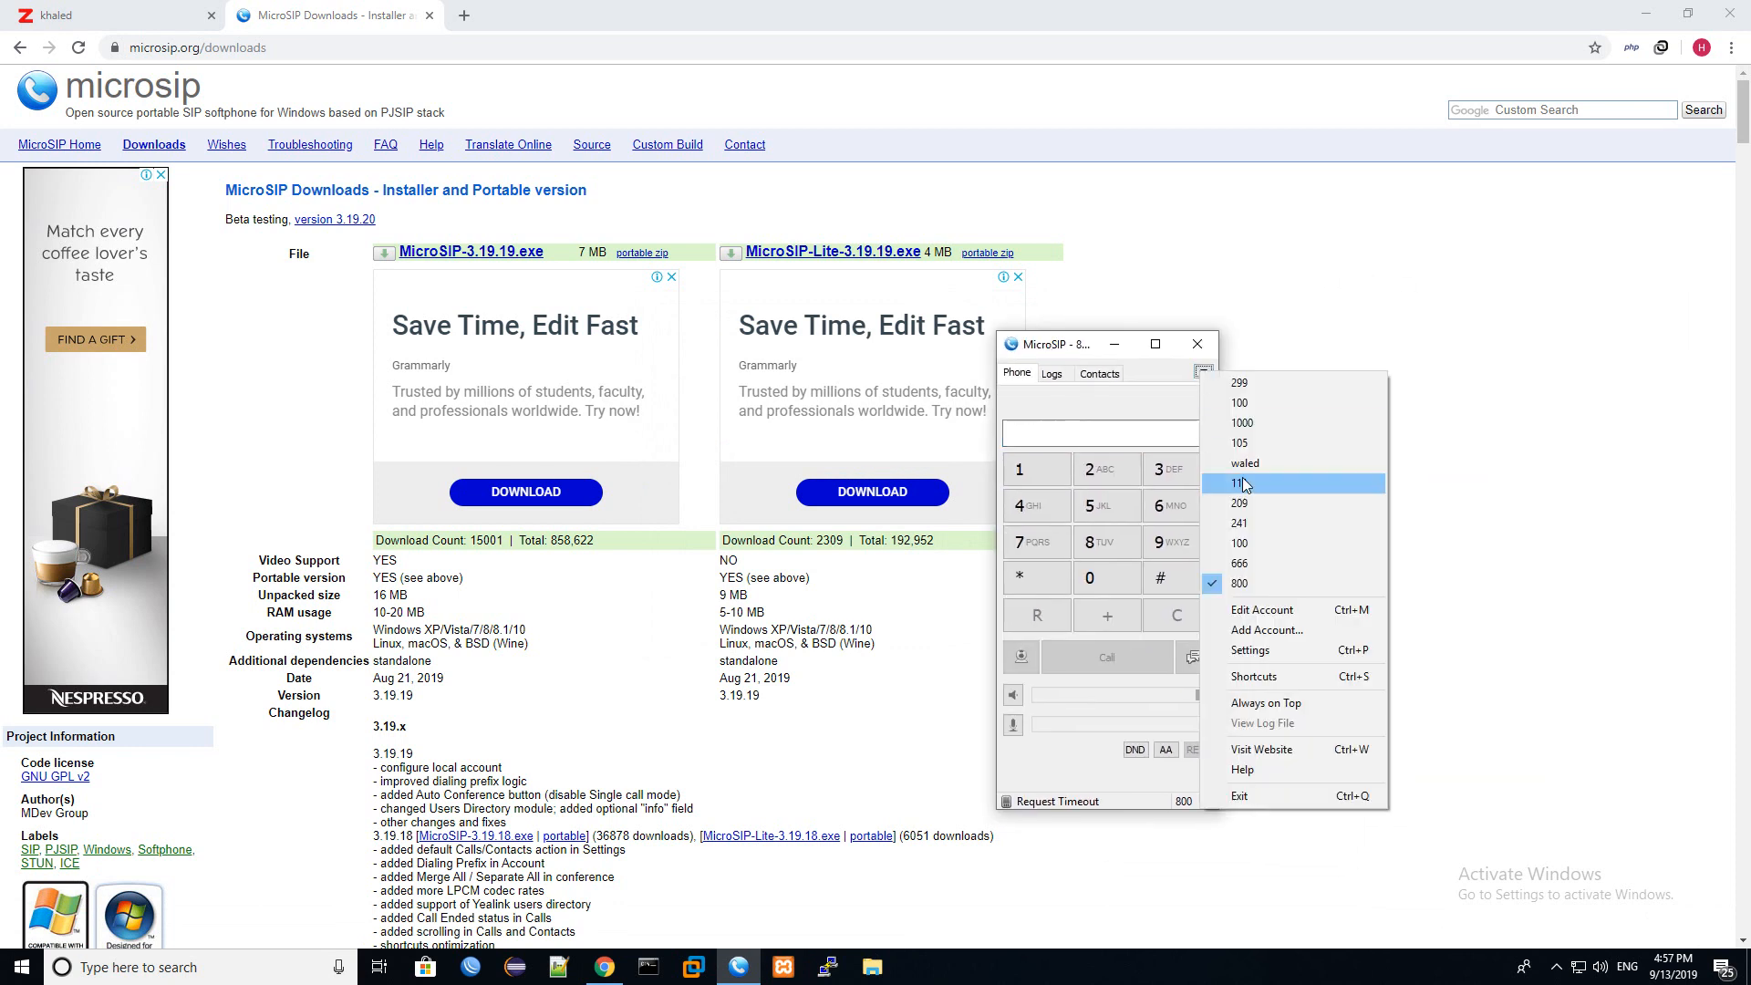
{"action": "left_click", "coordinate": [1274, 633]}
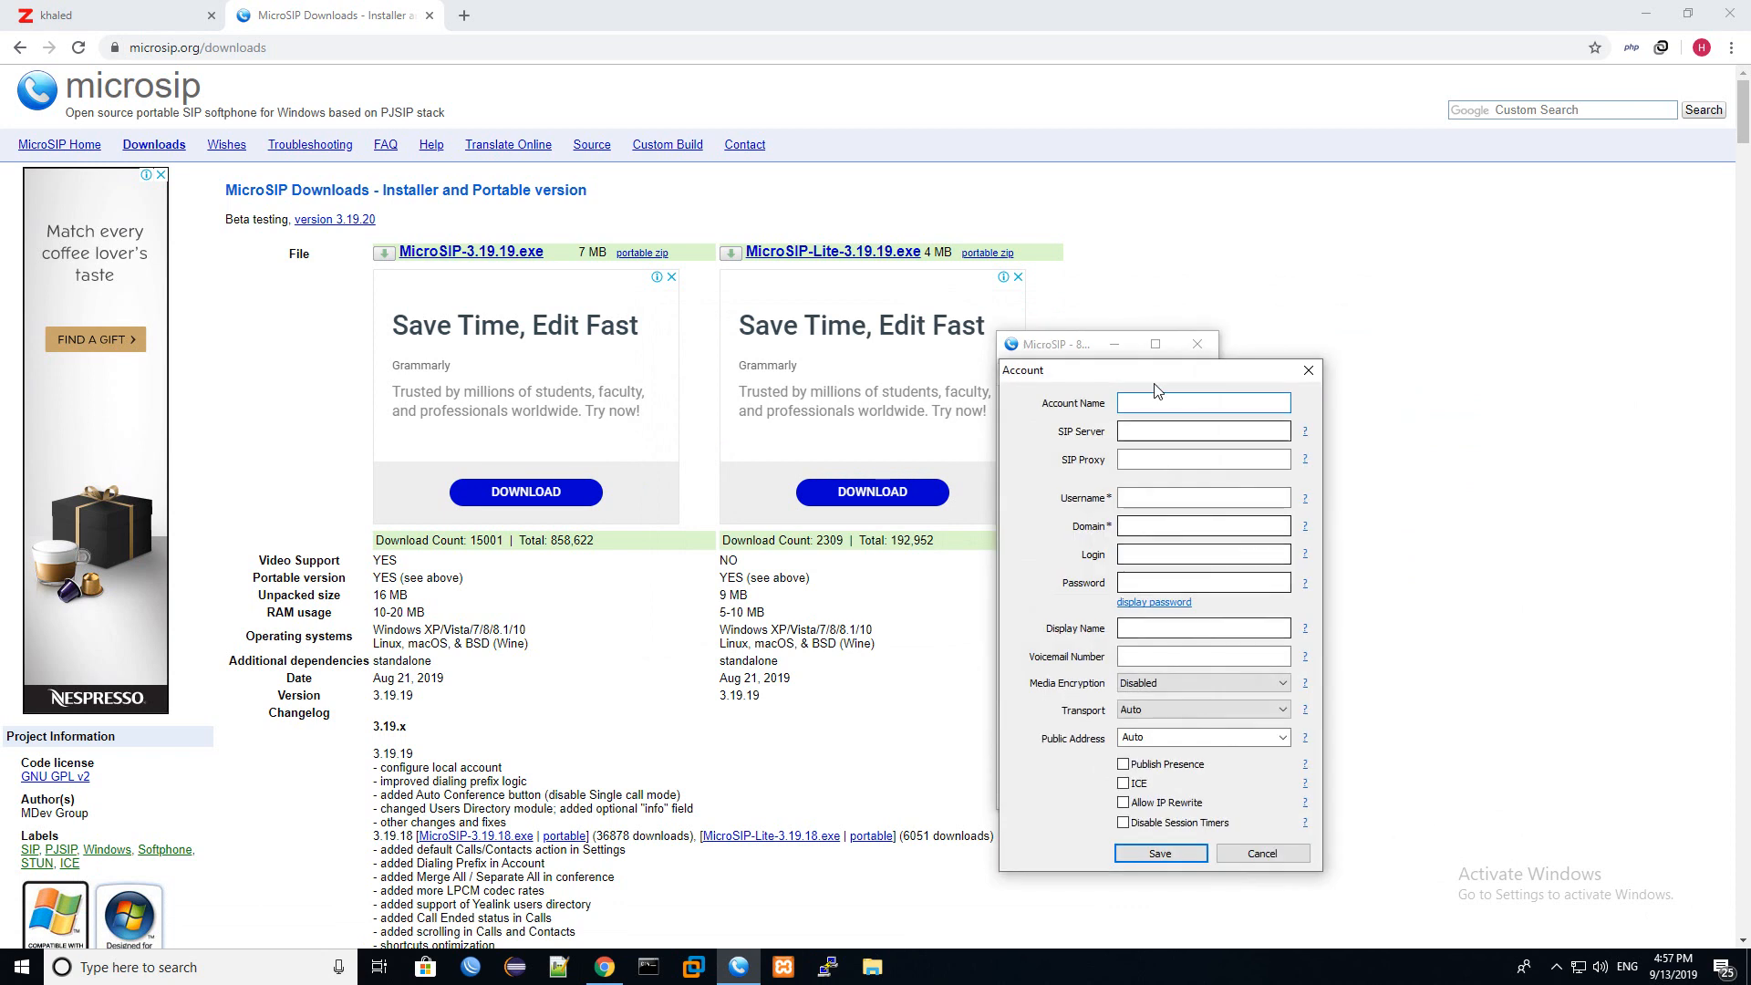
{"action": "left_click", "coordinate": [49, 13]}
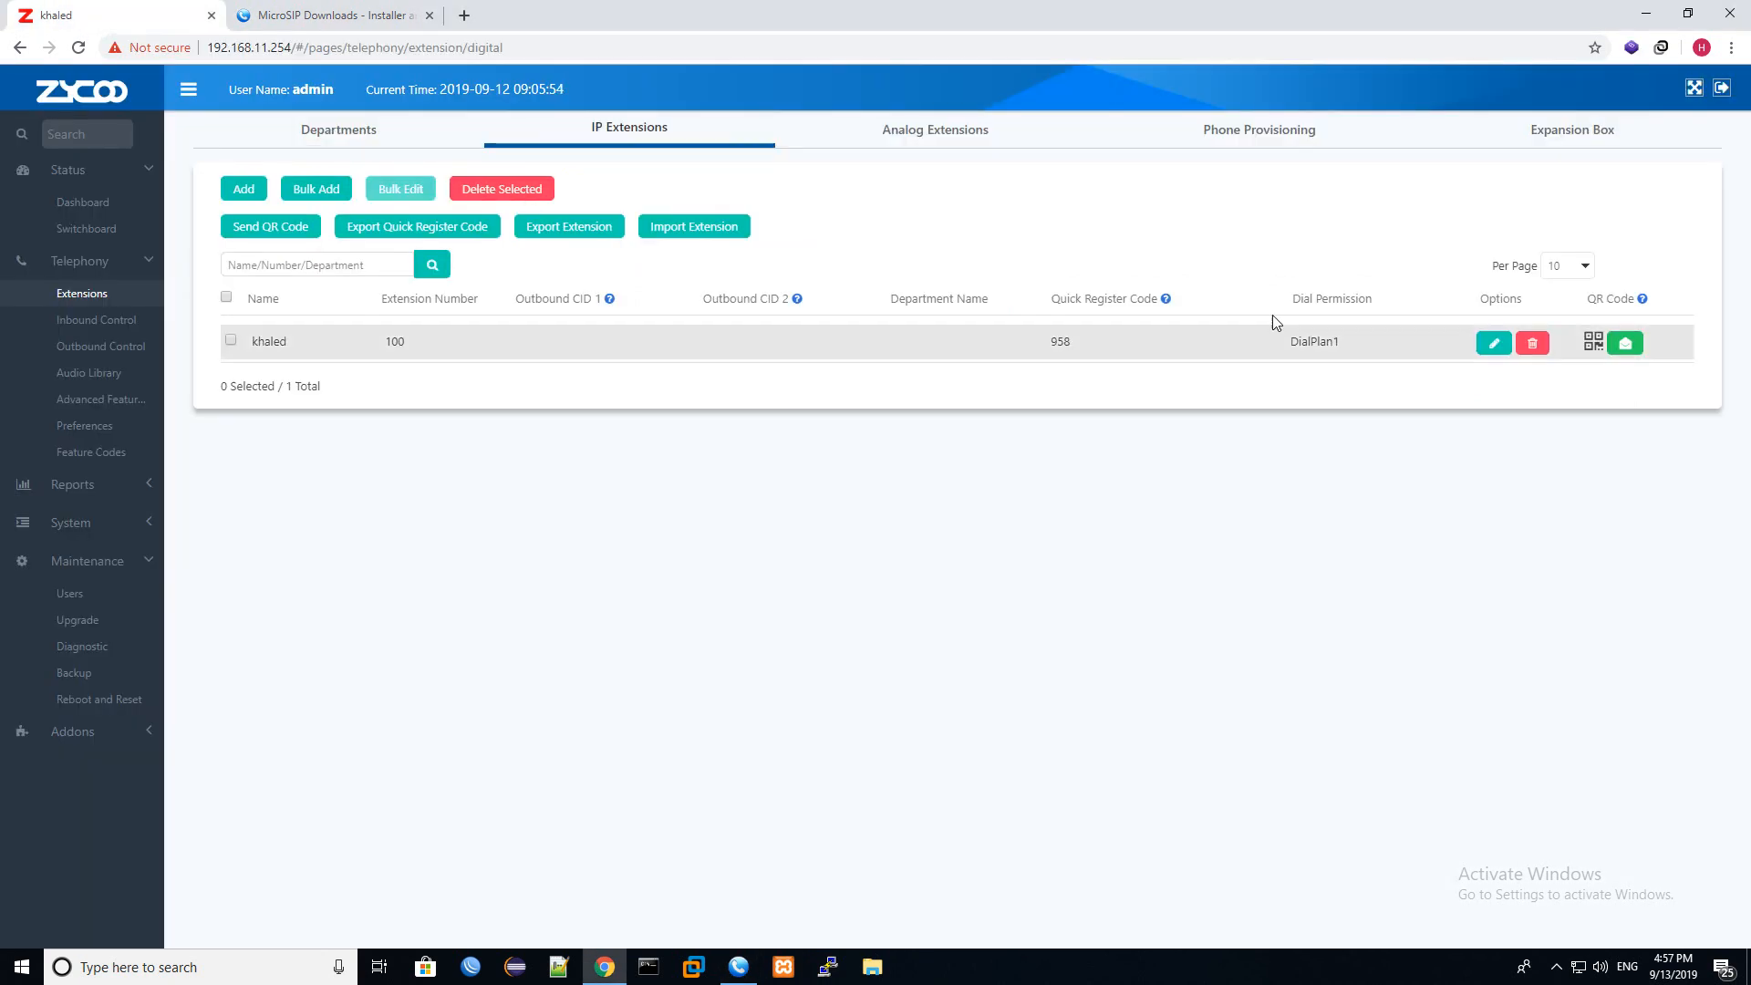
- Enter account name 100, SIP server, username 100 and domain 192.168.11.254 in MicroSIP
{"action": "left_click", "coordinate": [1490, 343]}
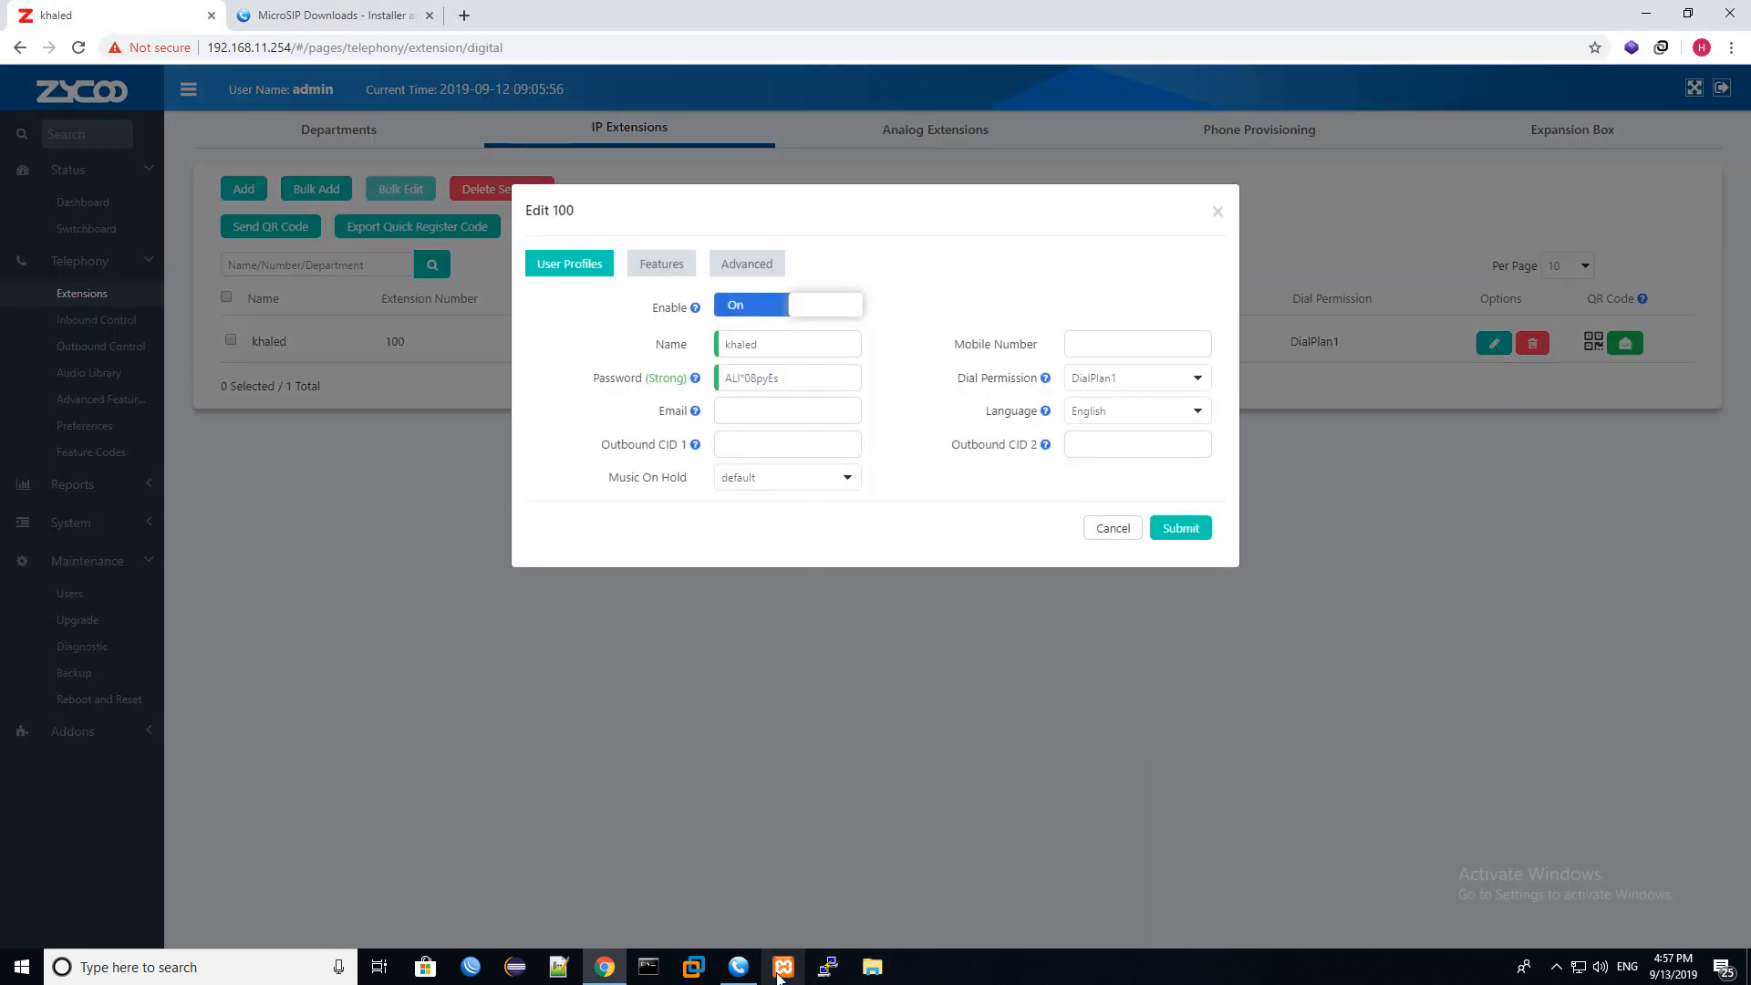
{"action": "left_click", "coordinate": [738, 966]}
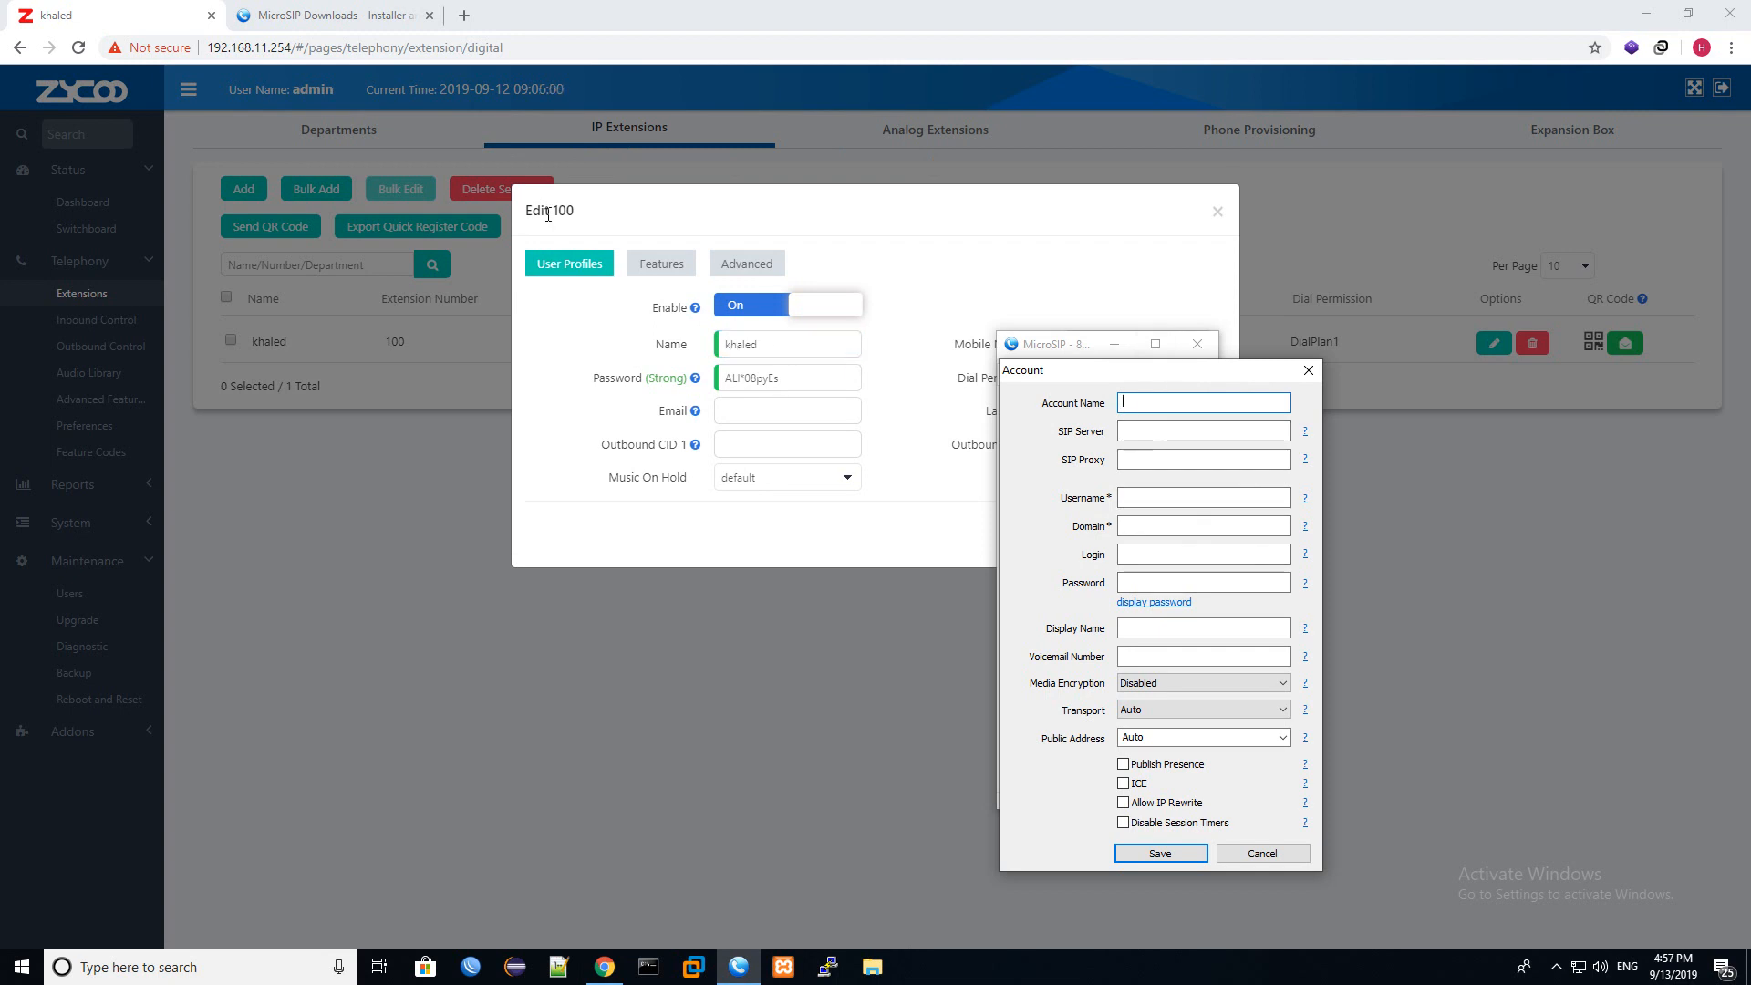
{"action": "type", "text": "100"}
{"action": "key", "text": "Tab"}
{"action": "type", "text": "192.1"}
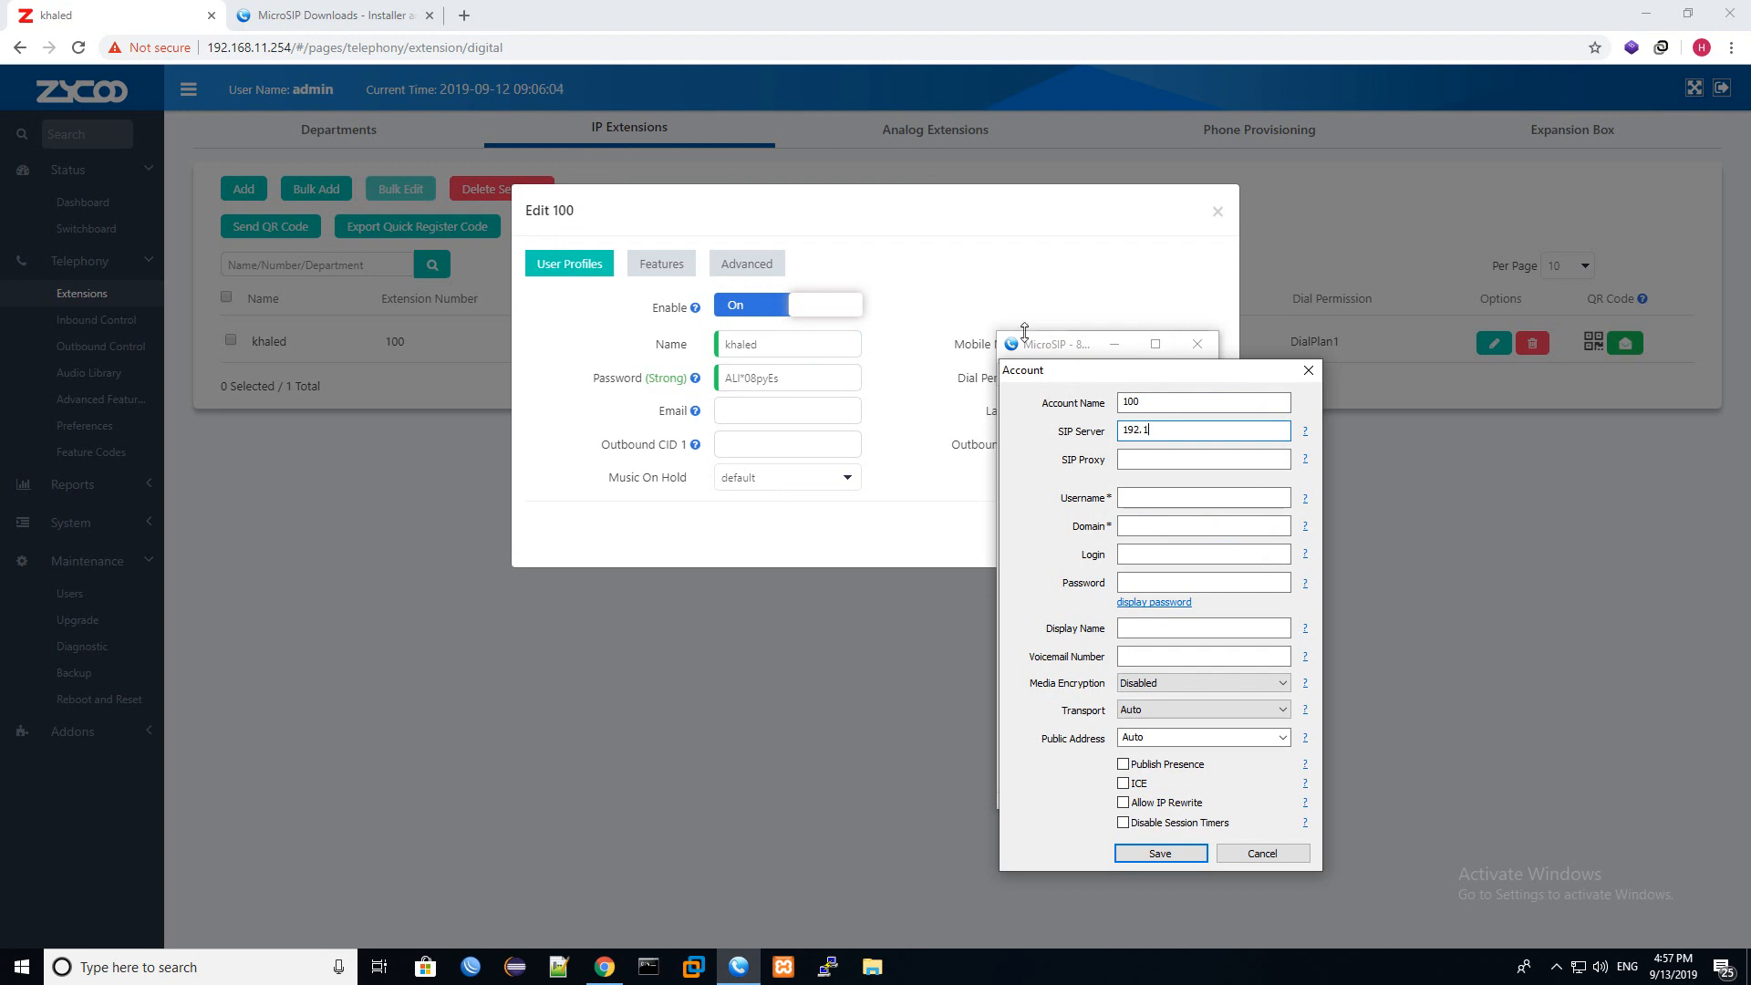
{"action": "type", "text": "68.11.254"}
{"action": "key", "text": "Tab"}
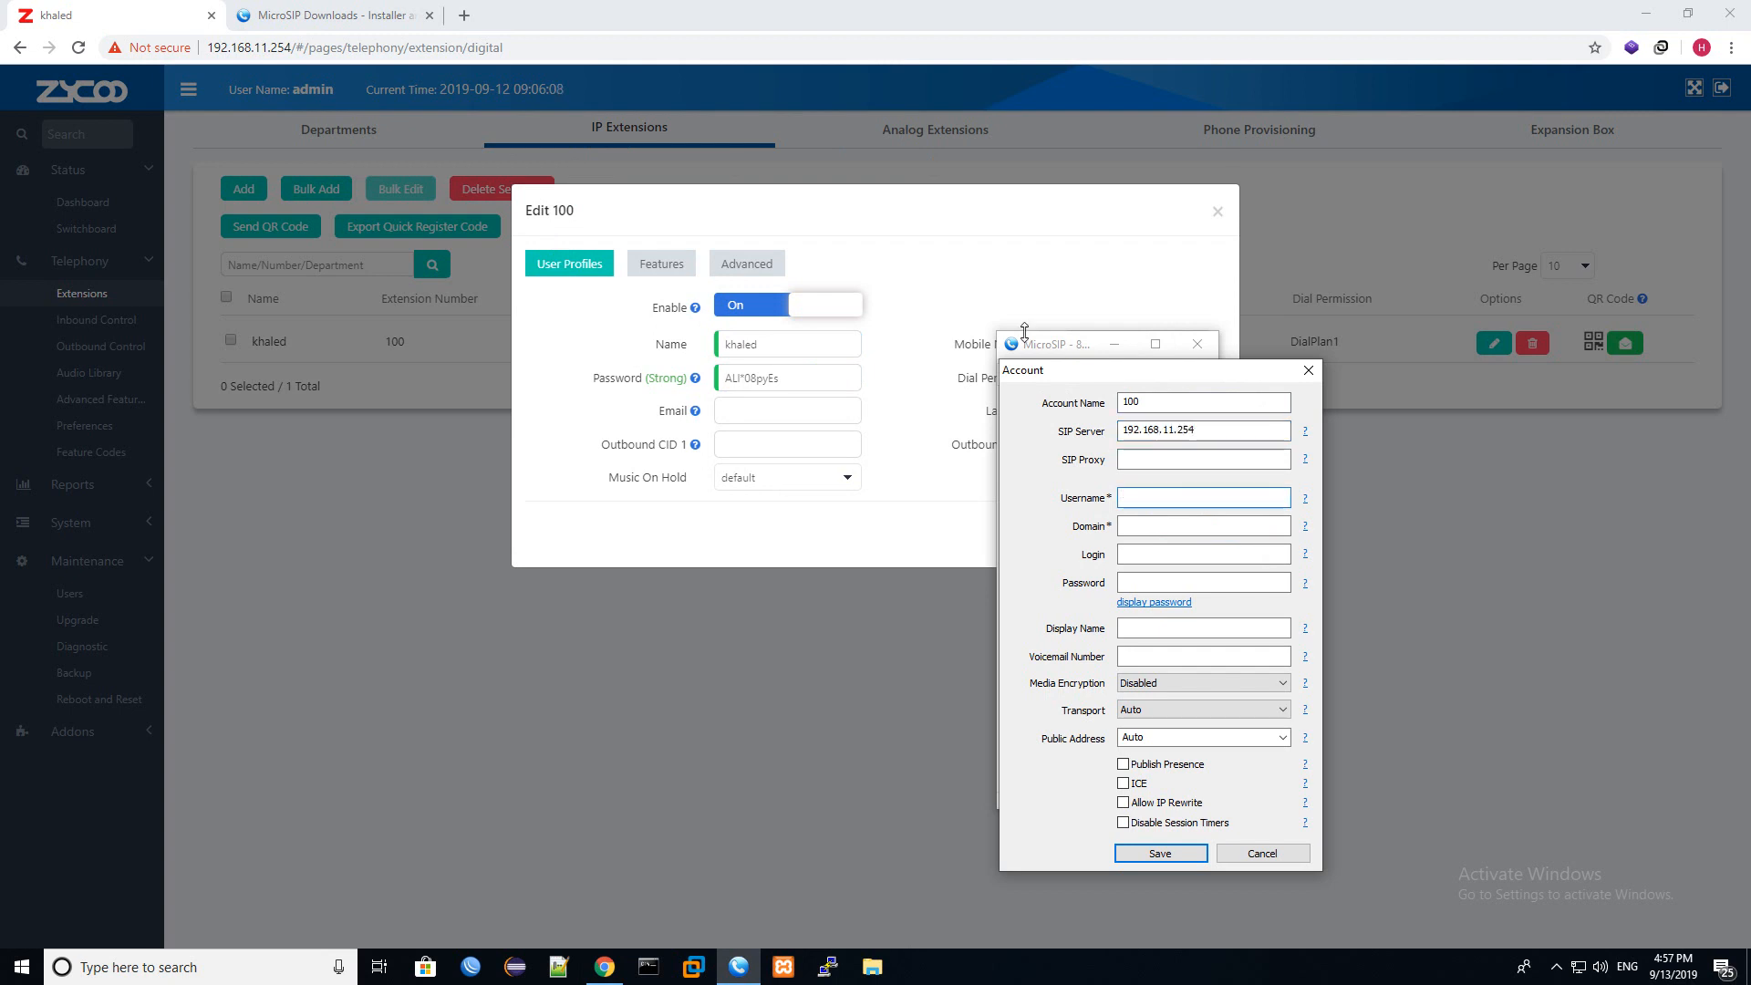
{"action": "type", "text": "100"}
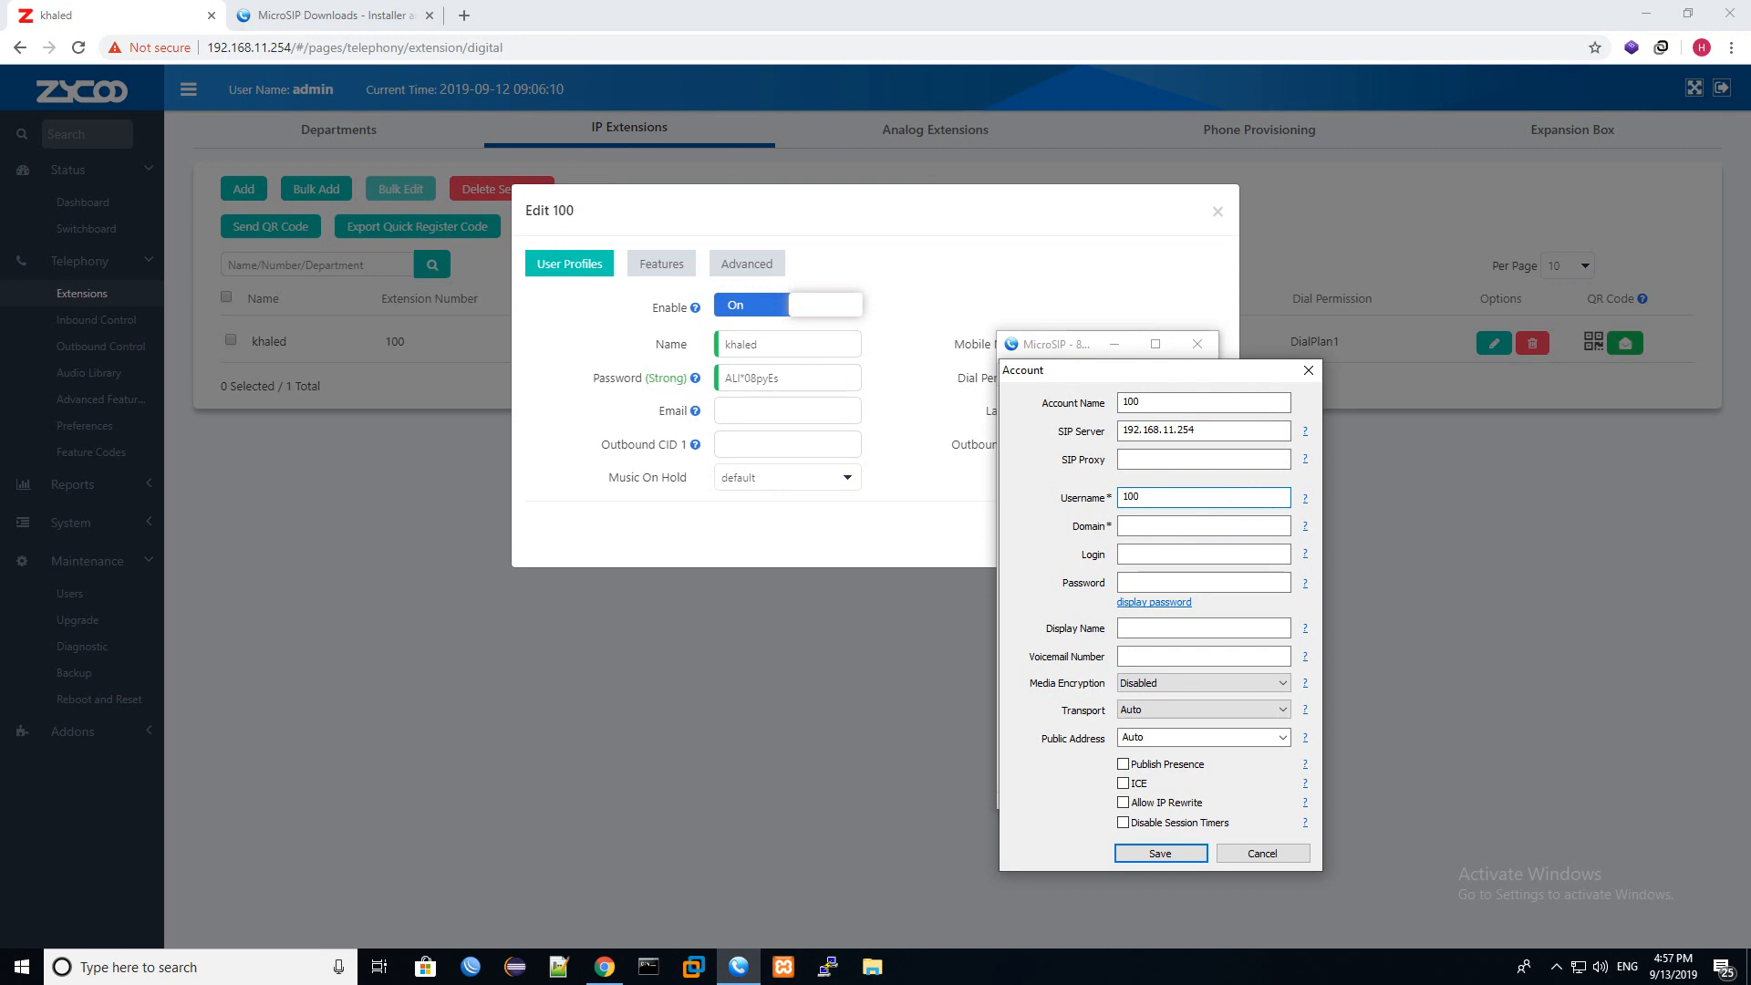
{"action": "key", "text": "Tab"}
{"action": "type", "text": "19"}
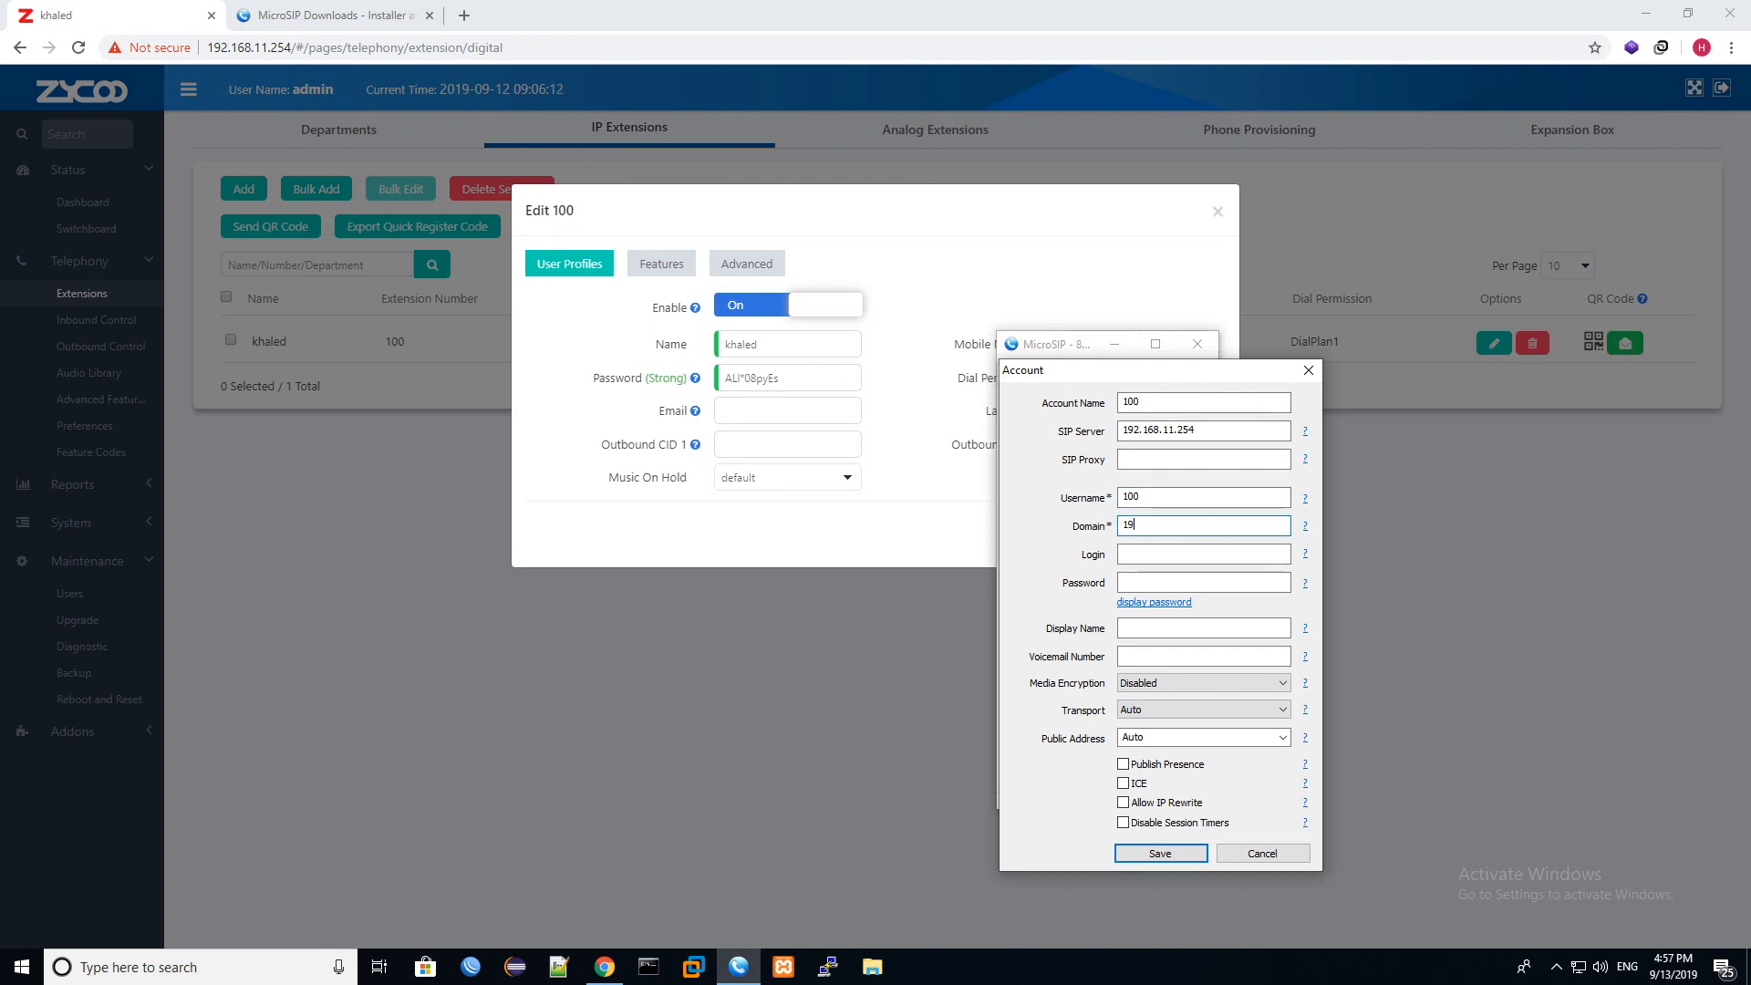
{"action": "type", "text": "2.168.11.254"}
{"action": "key", "text": "Tab"}
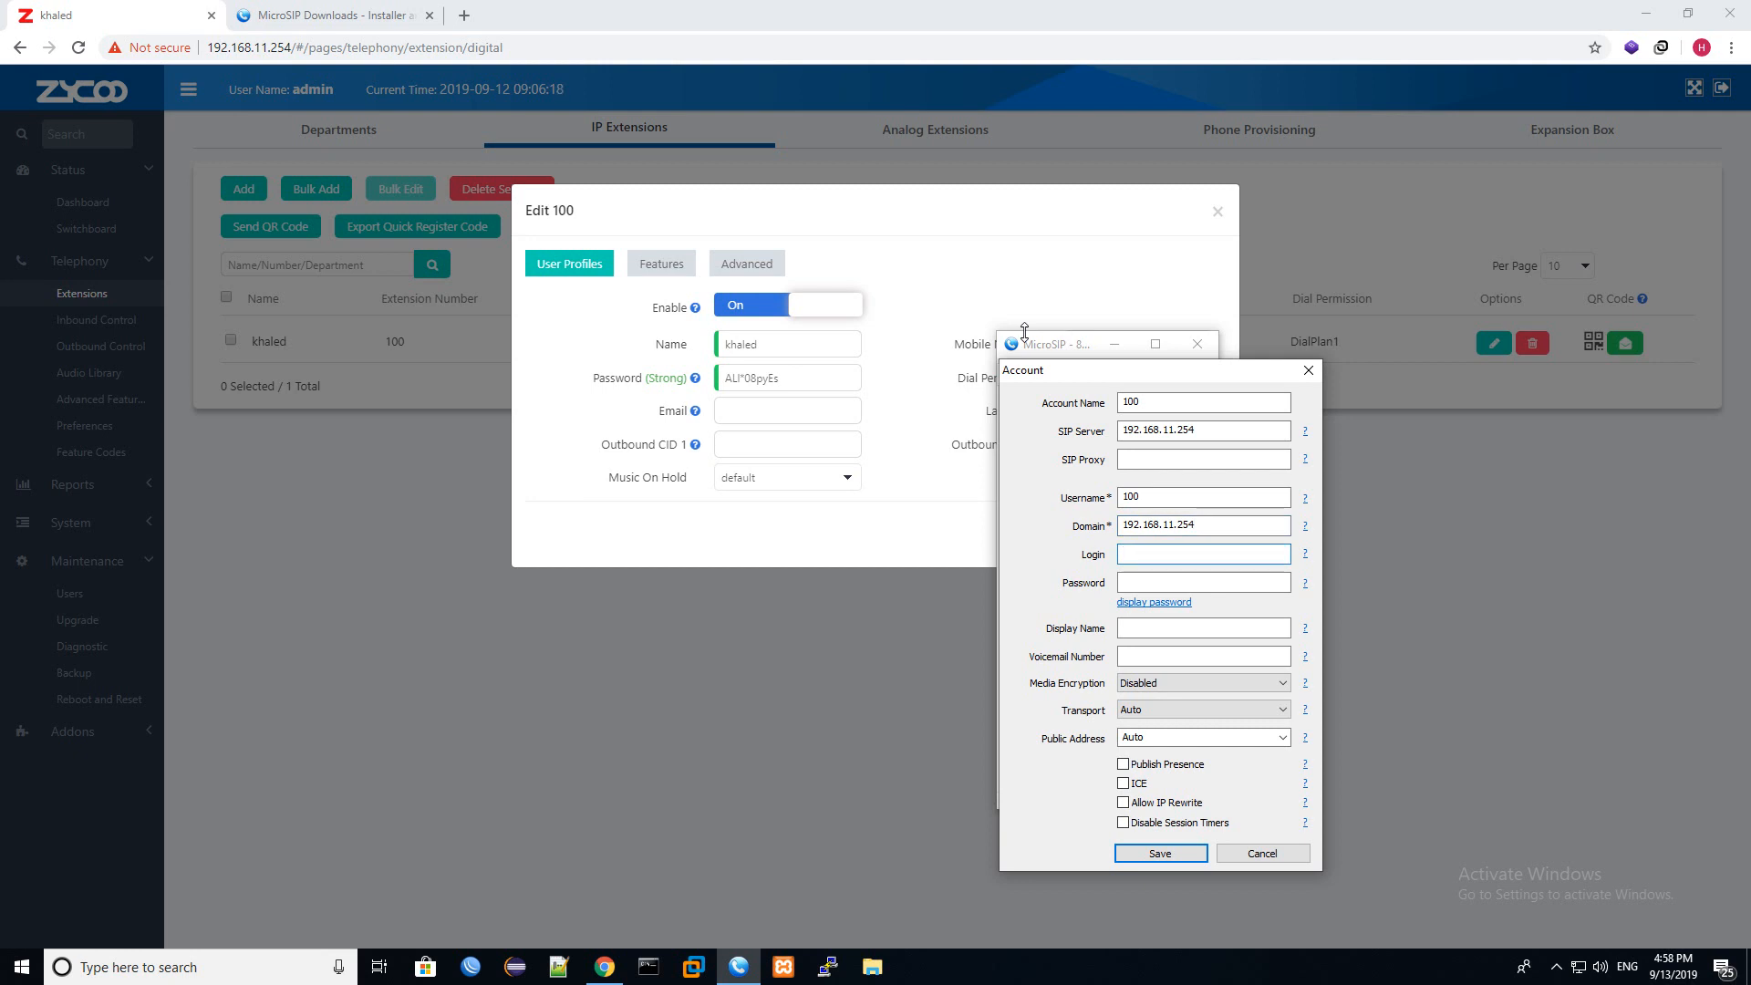
- Enter login 100 and extension 100's password, enable Publish Presence, and save the account
{"action": "key", "text": "Tab"}
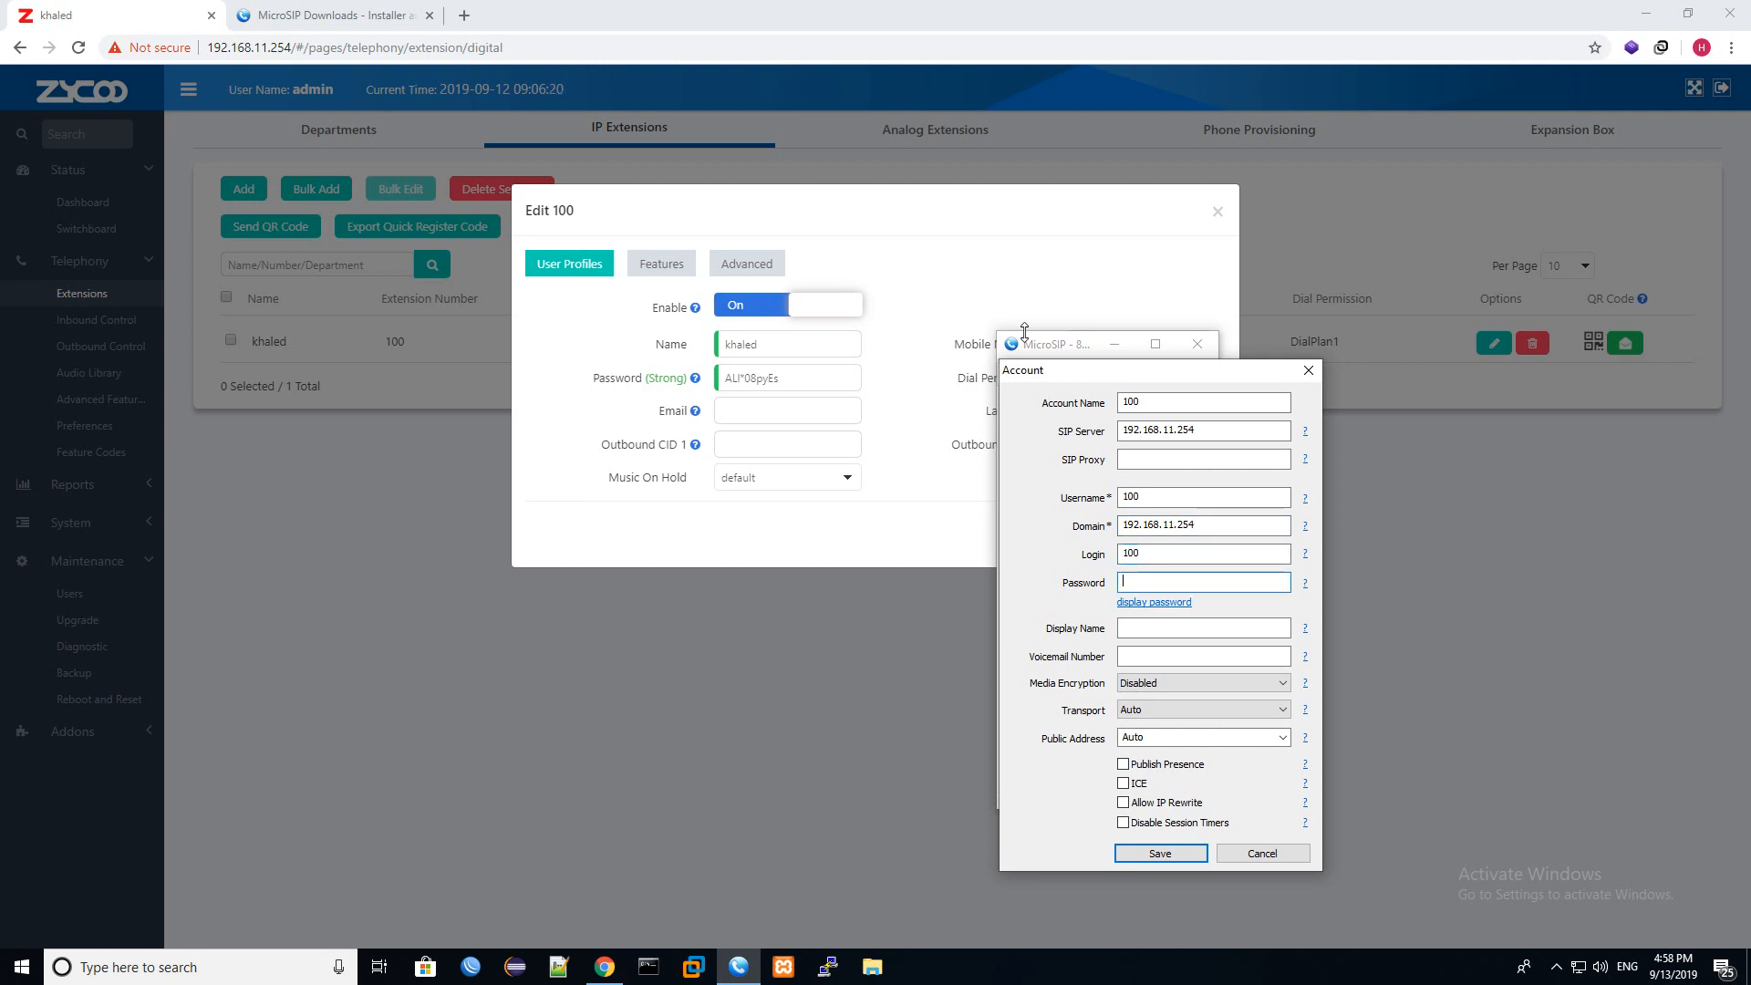
{"action": "left_click", "coordinate": [1152, 604]}
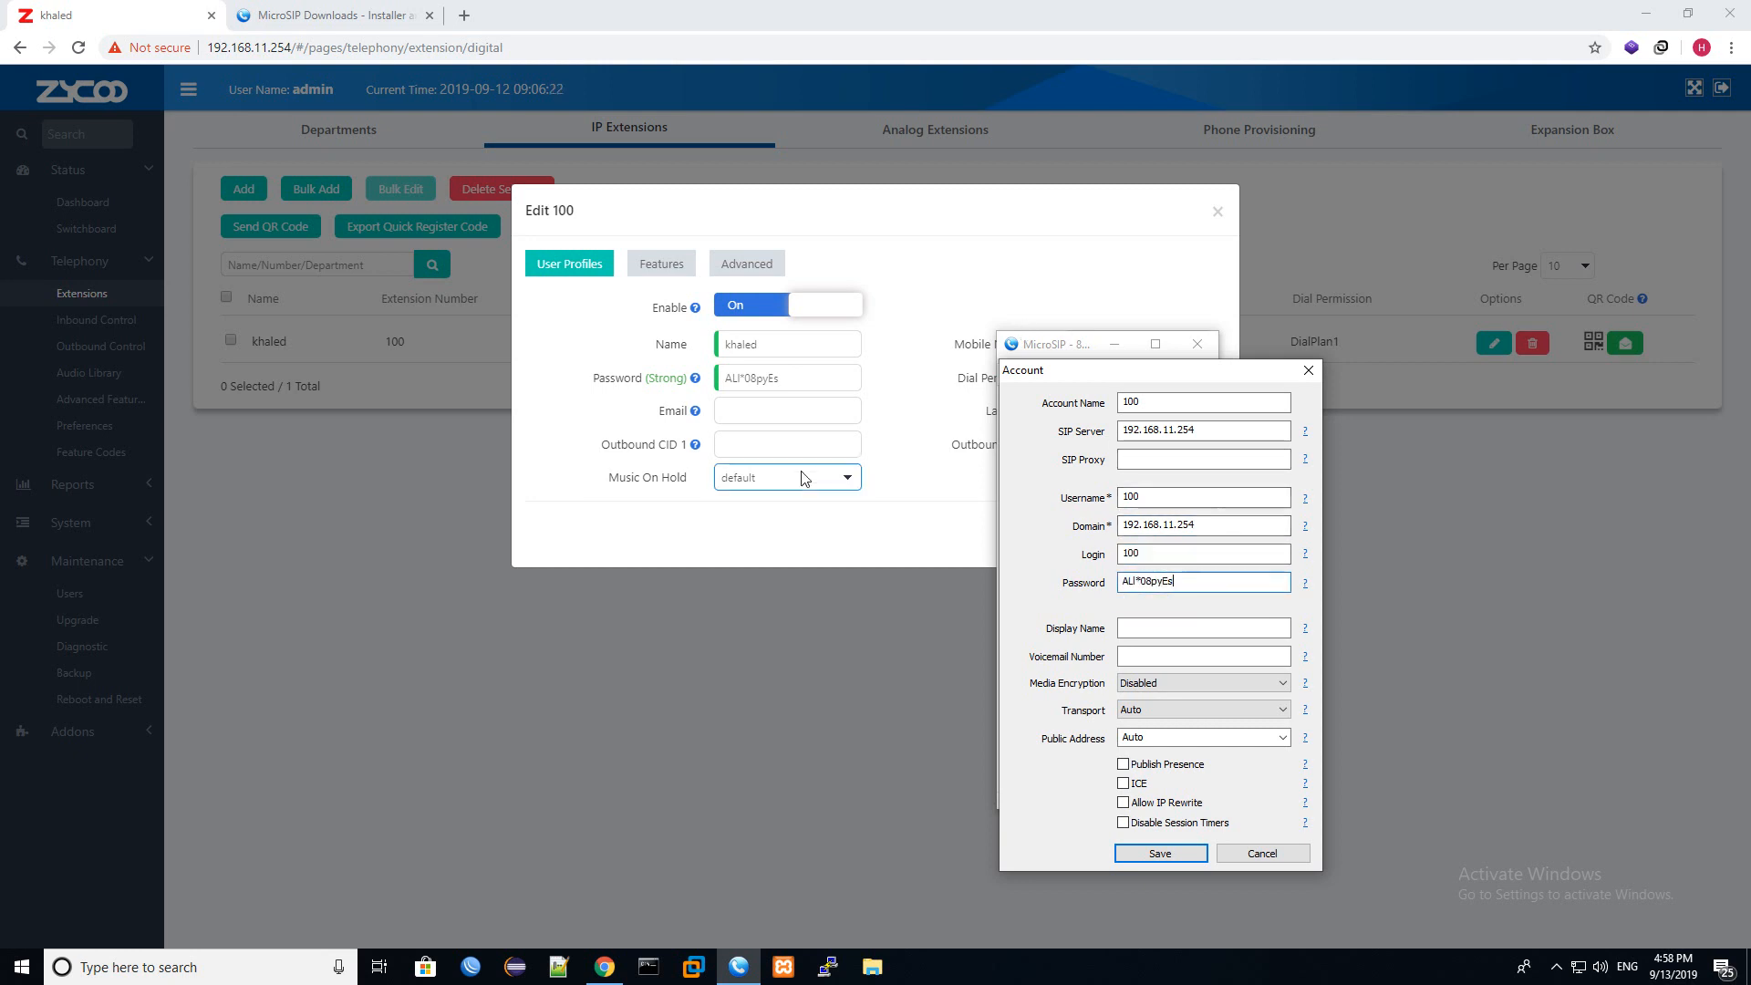
{"action": "left_click", "coordinate": [1124, 765]}
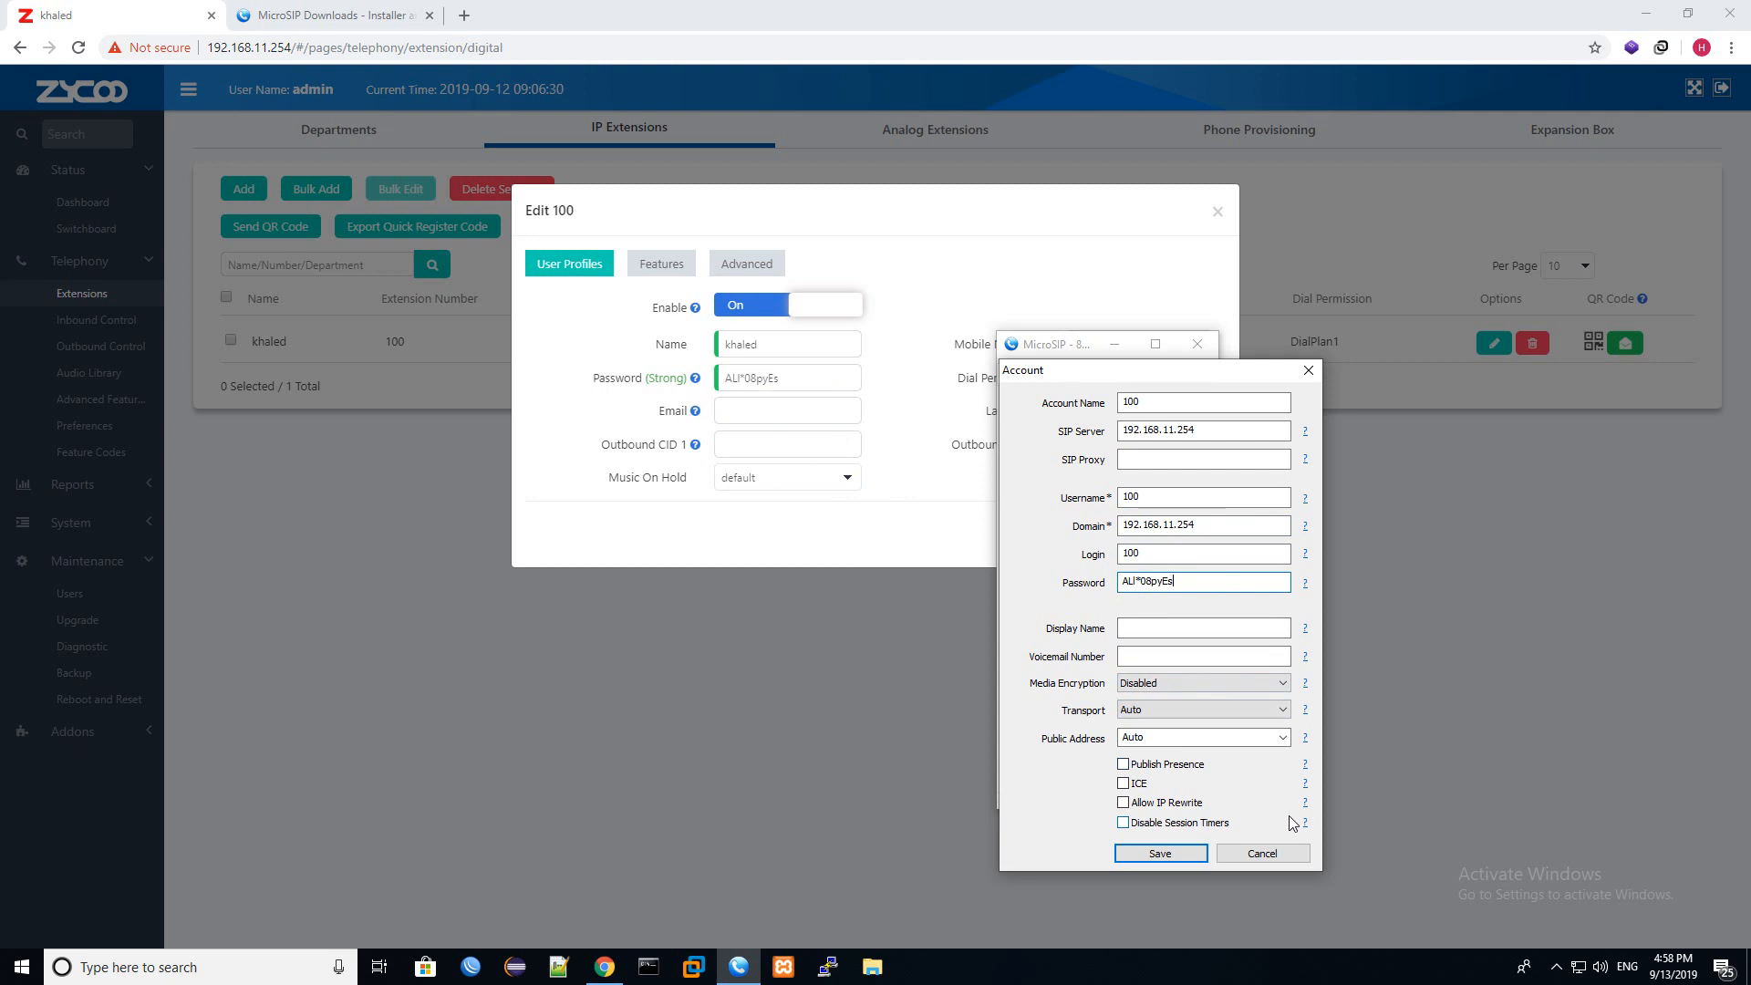
{"action": "left_click", "coordinate": [1123, 764]}
{"action": "left_click", "coordinate": [1167, 857]}
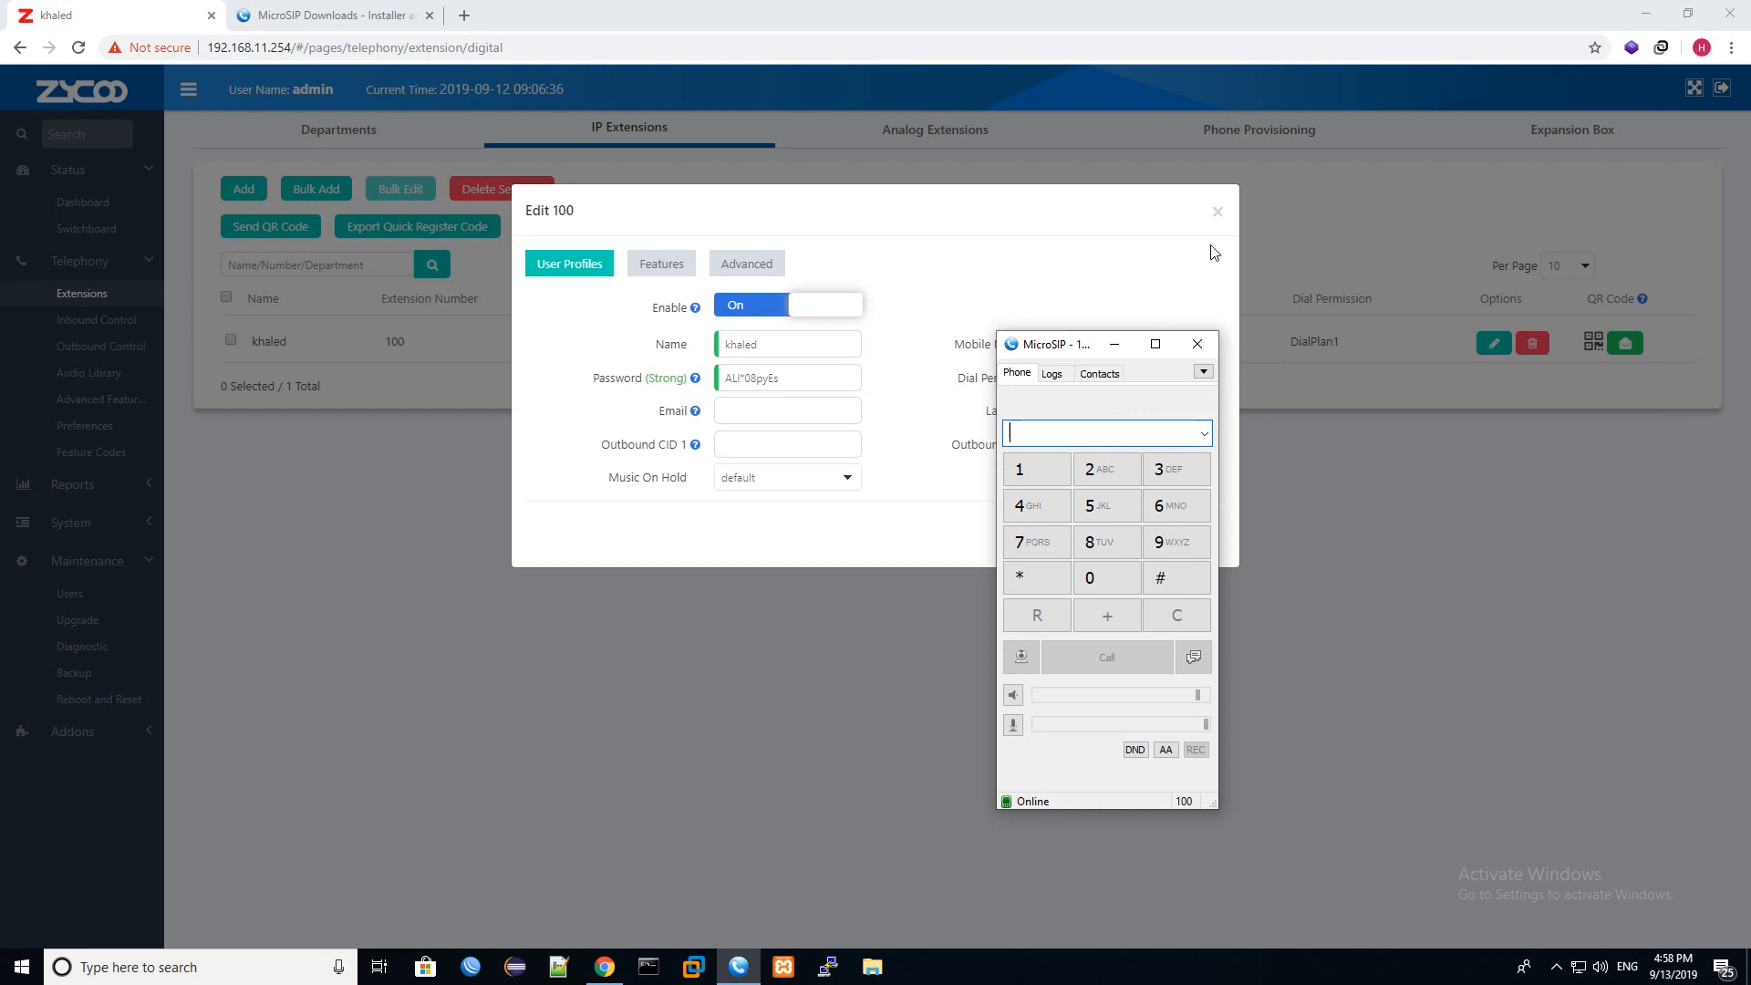
- Close extension 100's settings, clear a test number from MicroSIP, and hide the softphone
{"action": "left_click", "coordinate": [1217, 211]}
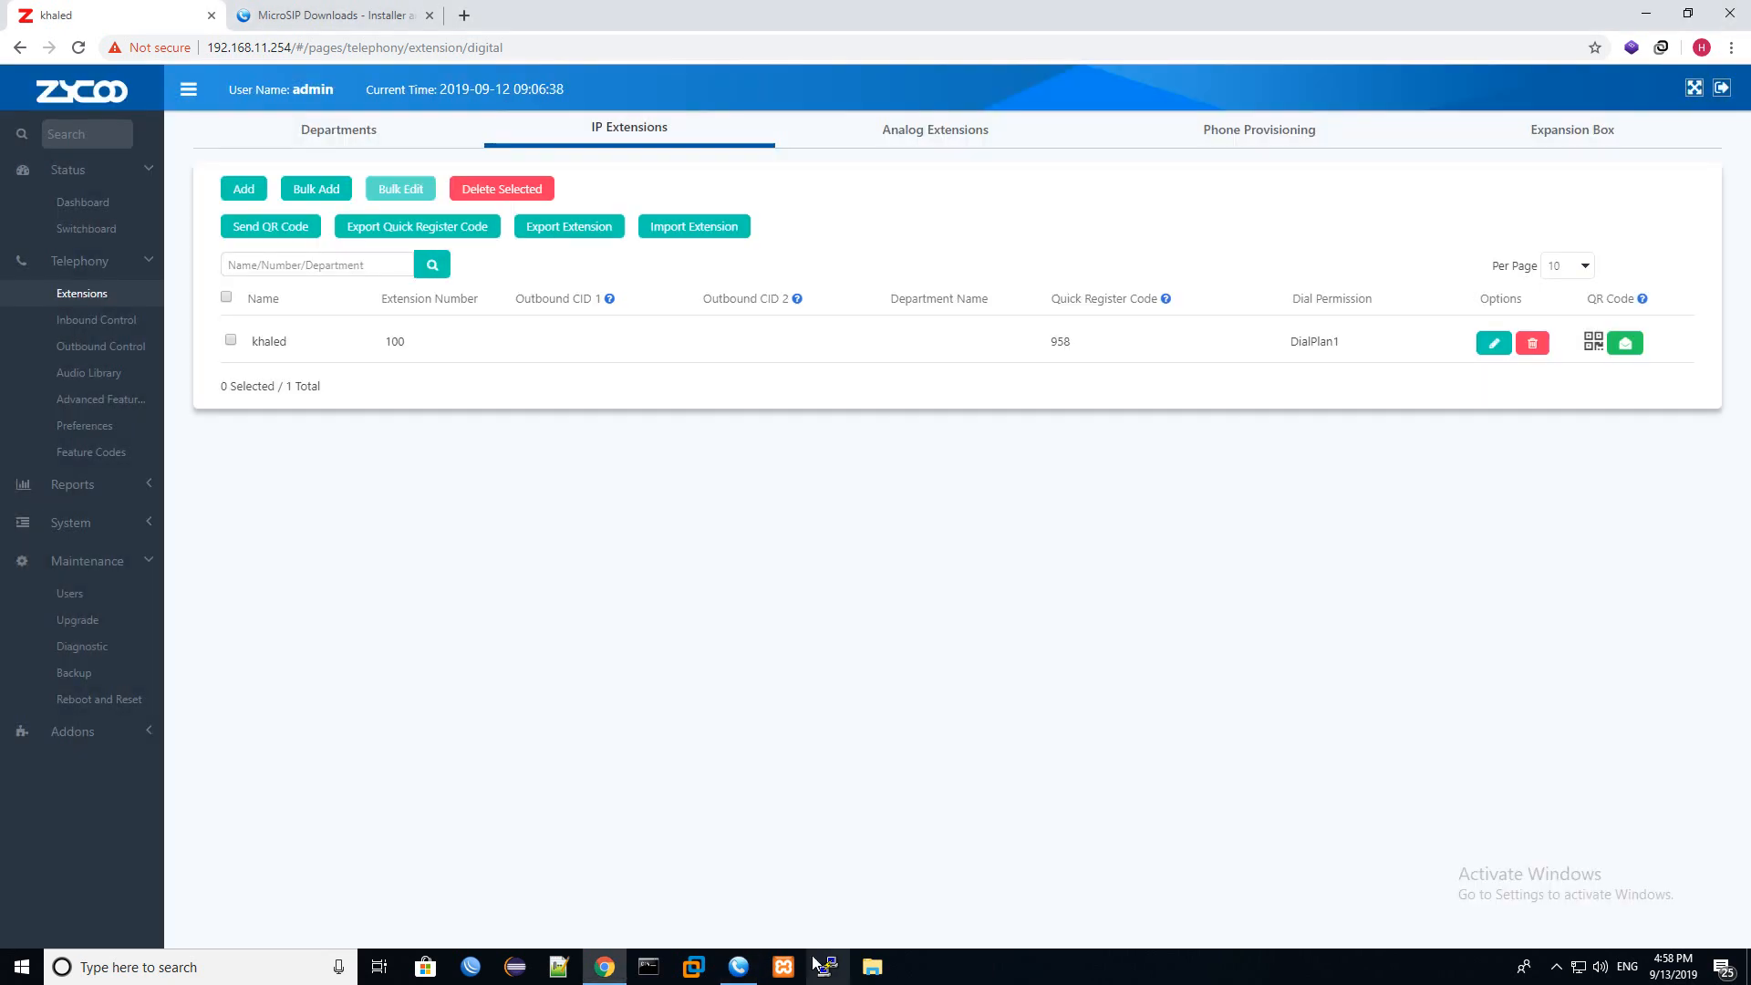
{"action": "left_click", "coordinate": [738, 967]}
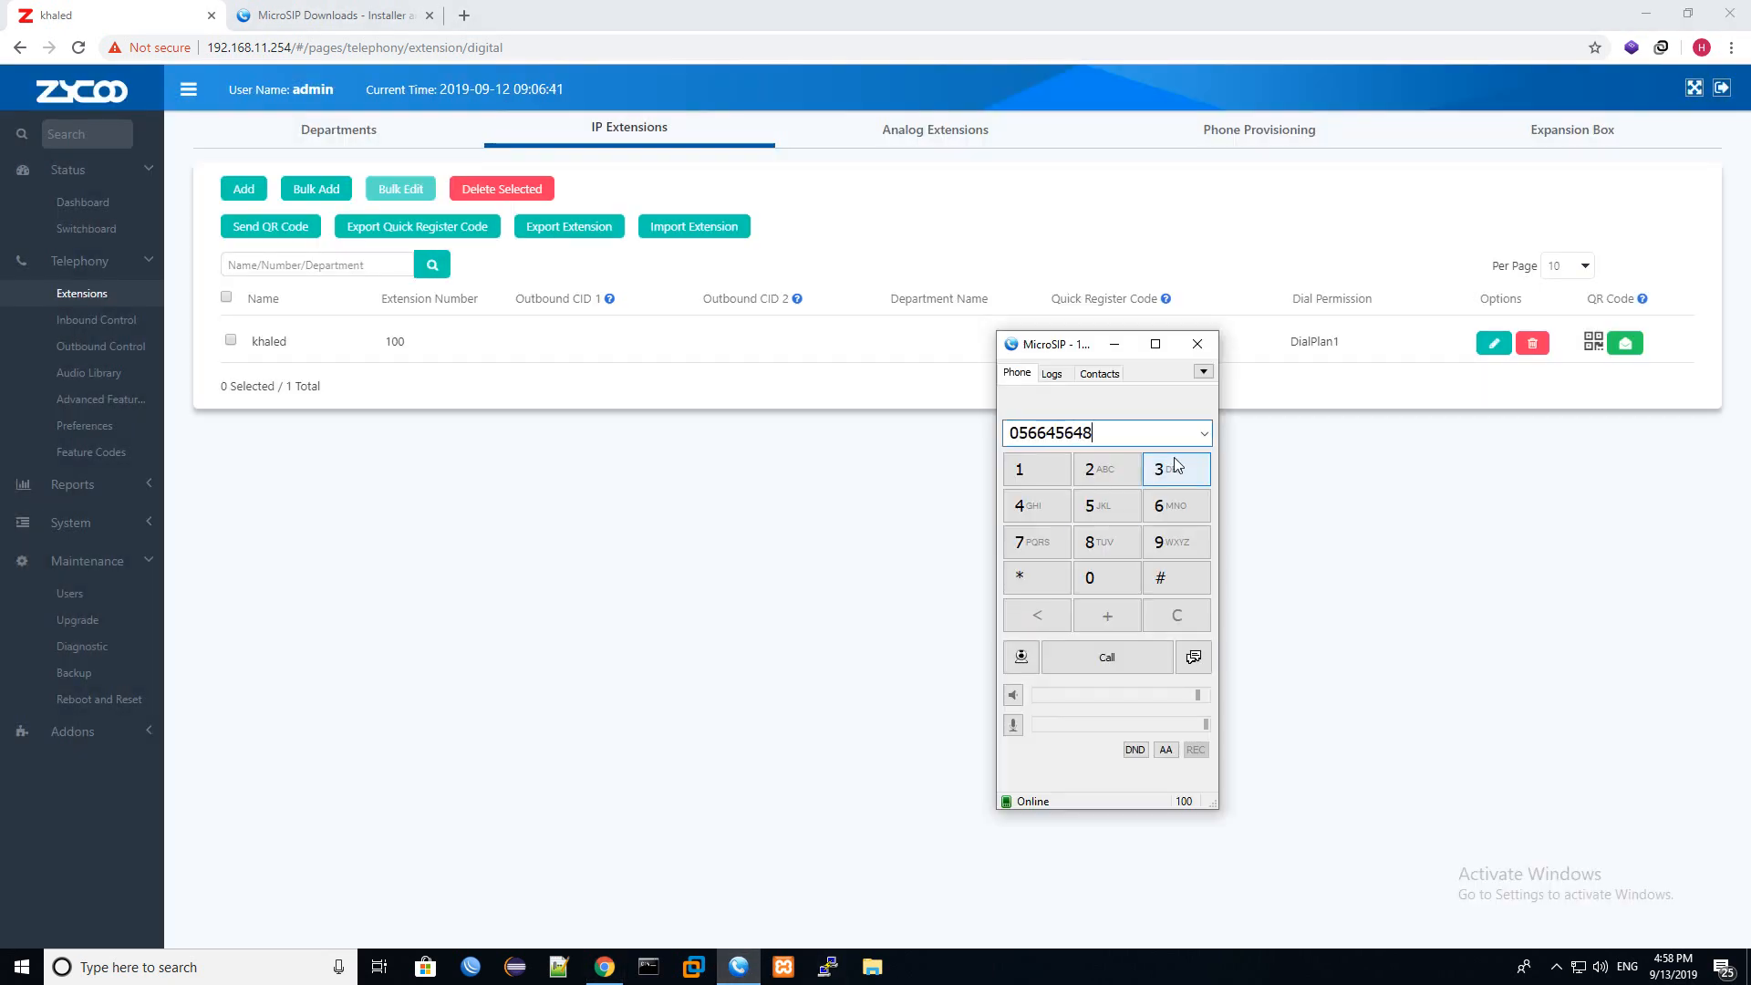
{"action": "double_click", "coordinate": [1114, 434]}
{"action": "key", "text": "BackSpace"}
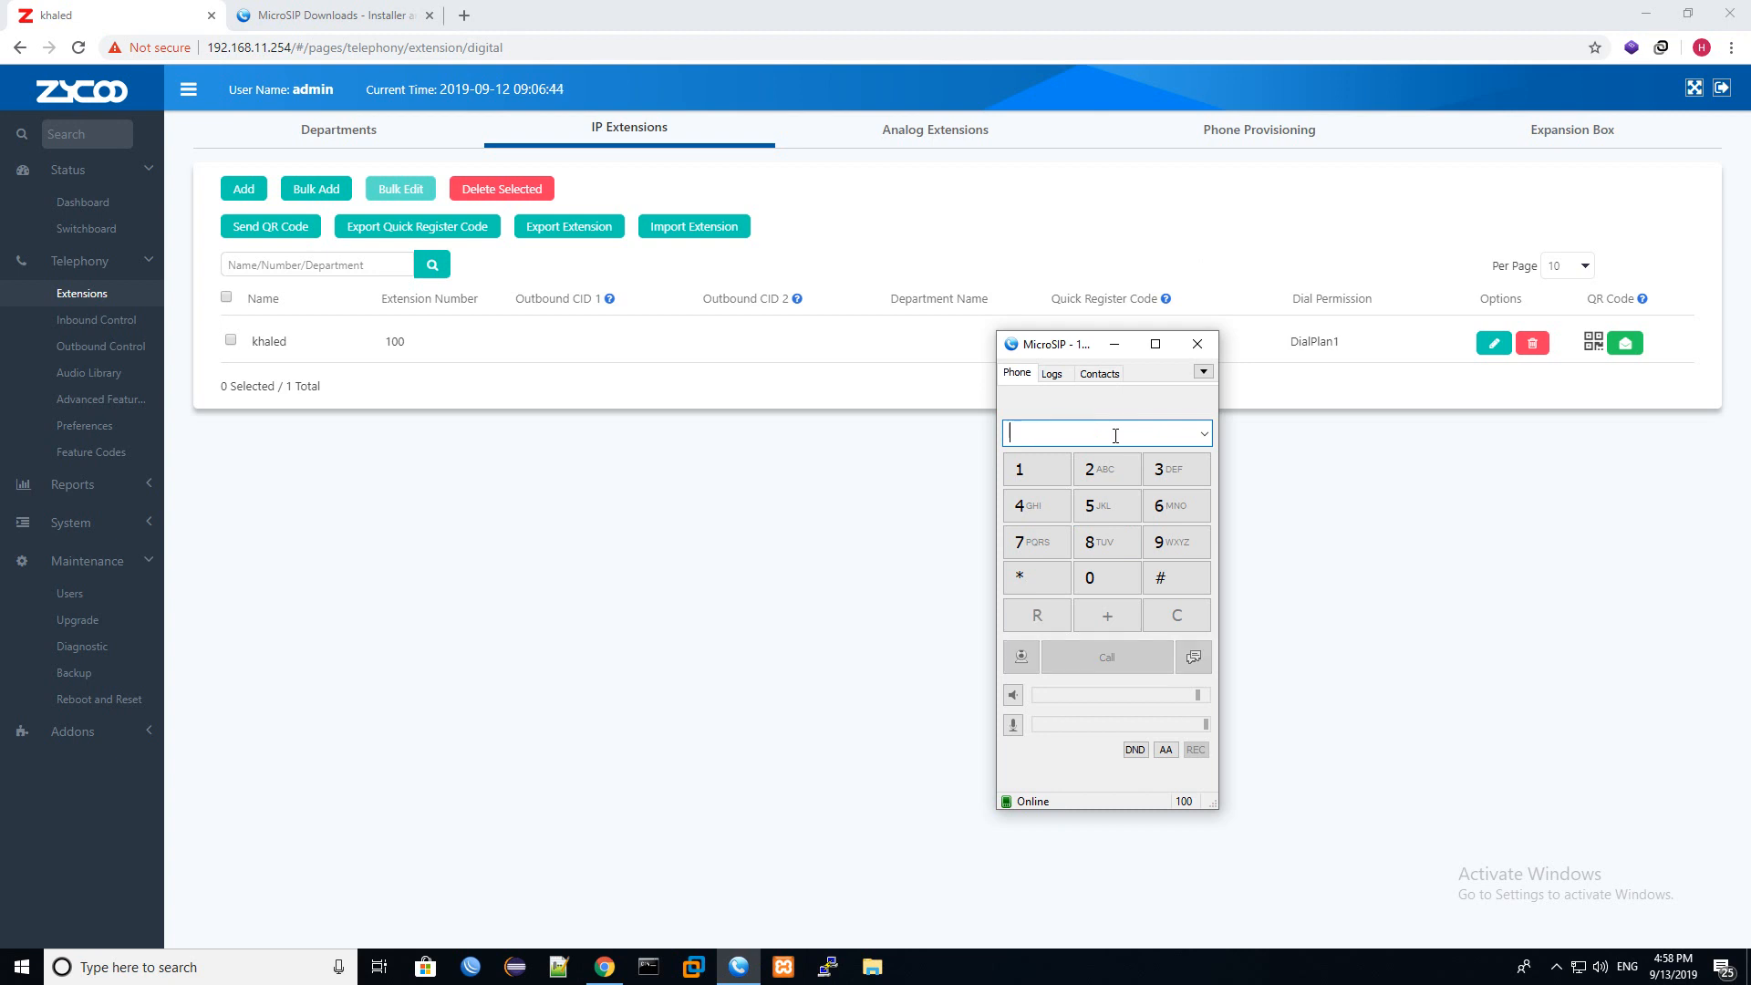
{"action": "left_click", "coordinate": [1113, 345]}
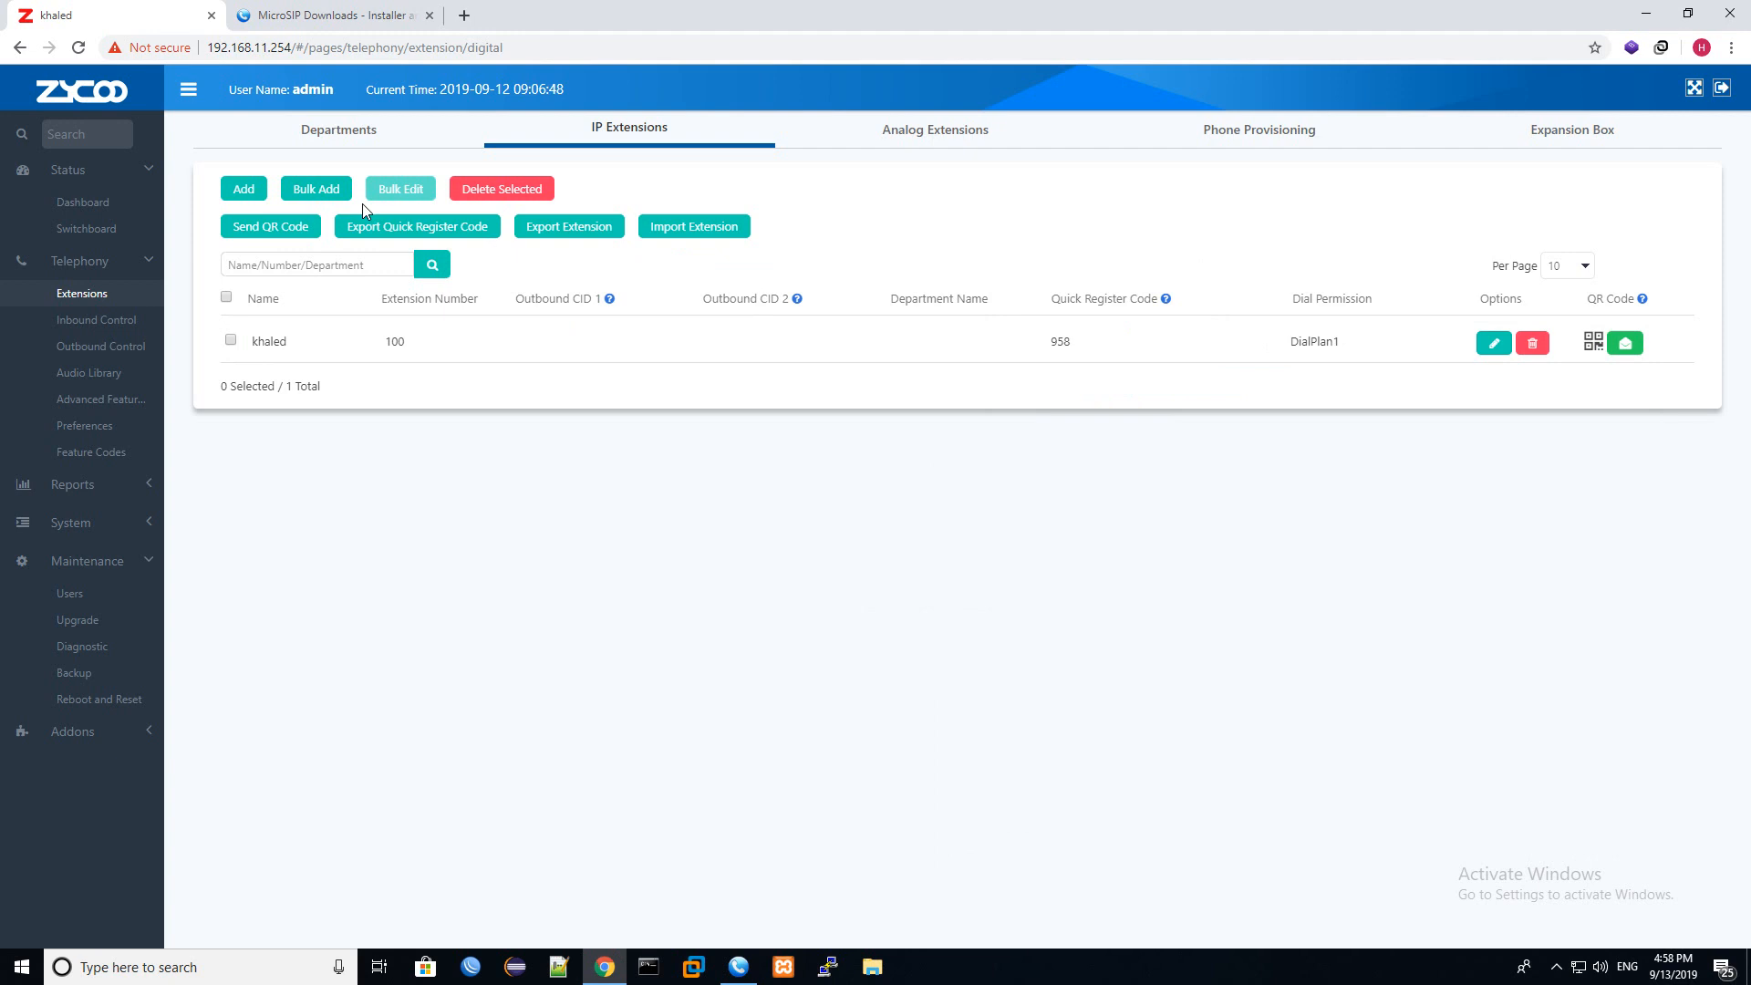
{"action": "left_click", "coordinate": [314, 190]}
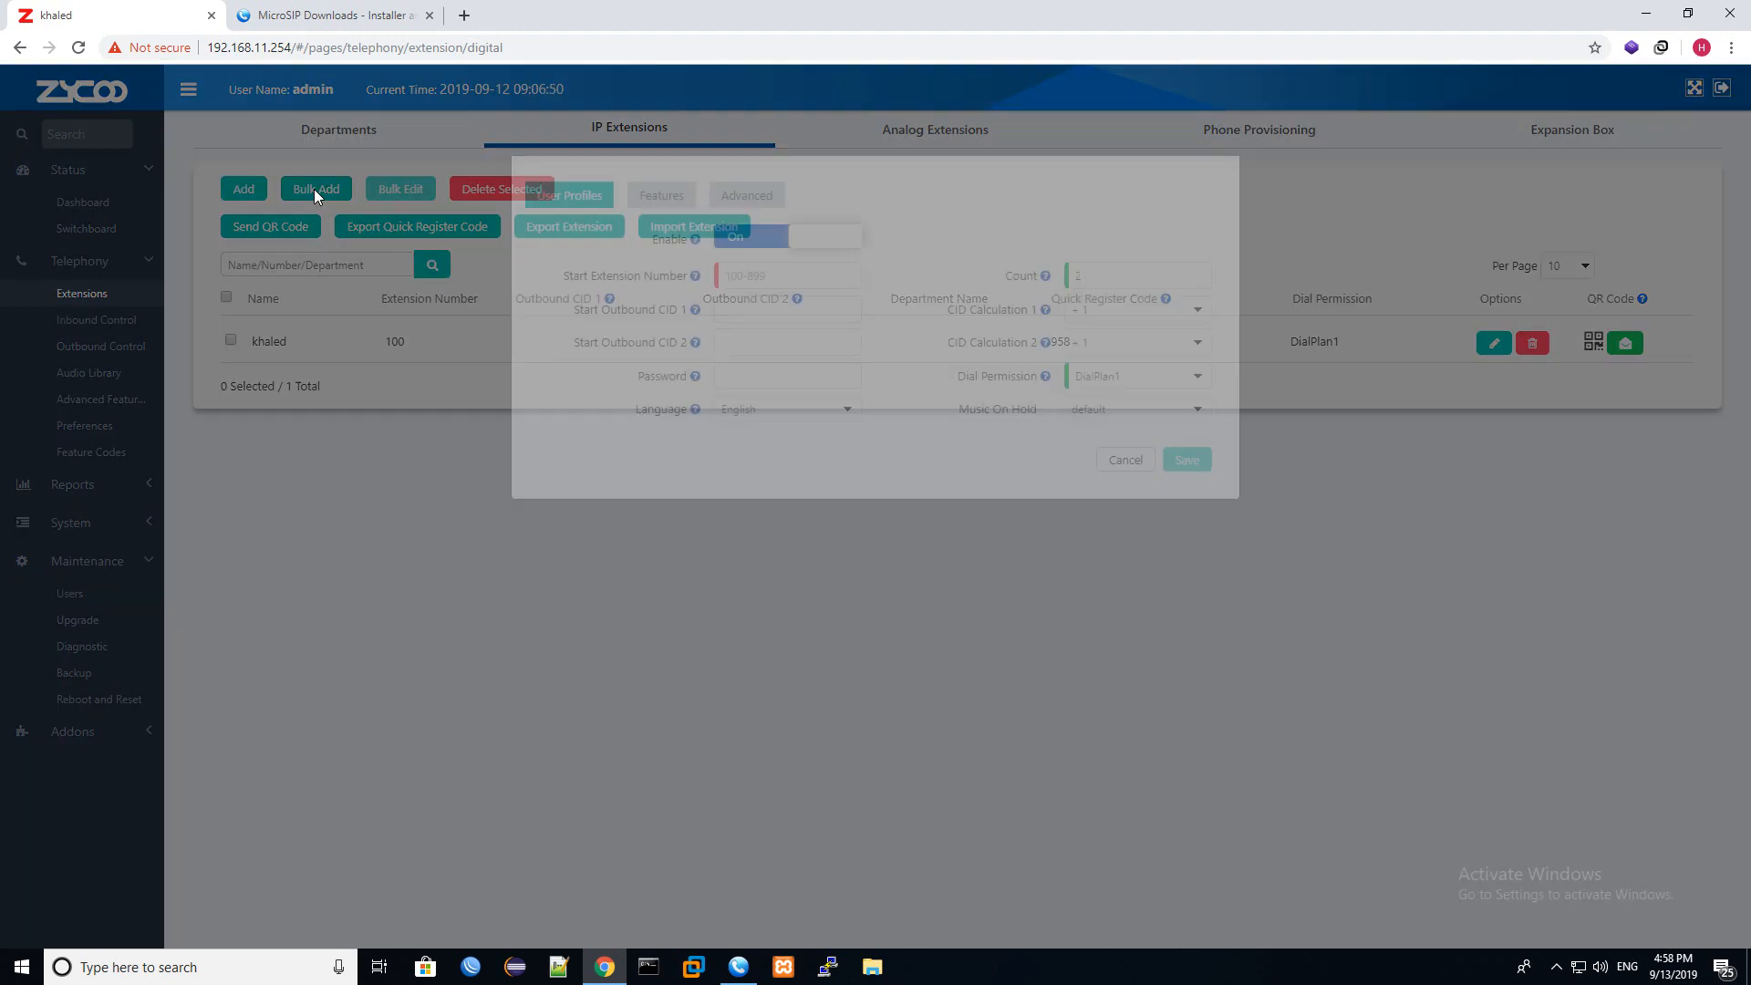
- Bulk-add two extensions starting at 101 and save them
{"action": "left_click", "coordinate": [803, 346]}
{"action": "left_click_drag", "start_coordinate": [803, 347], "coordinate": [712, 354]}
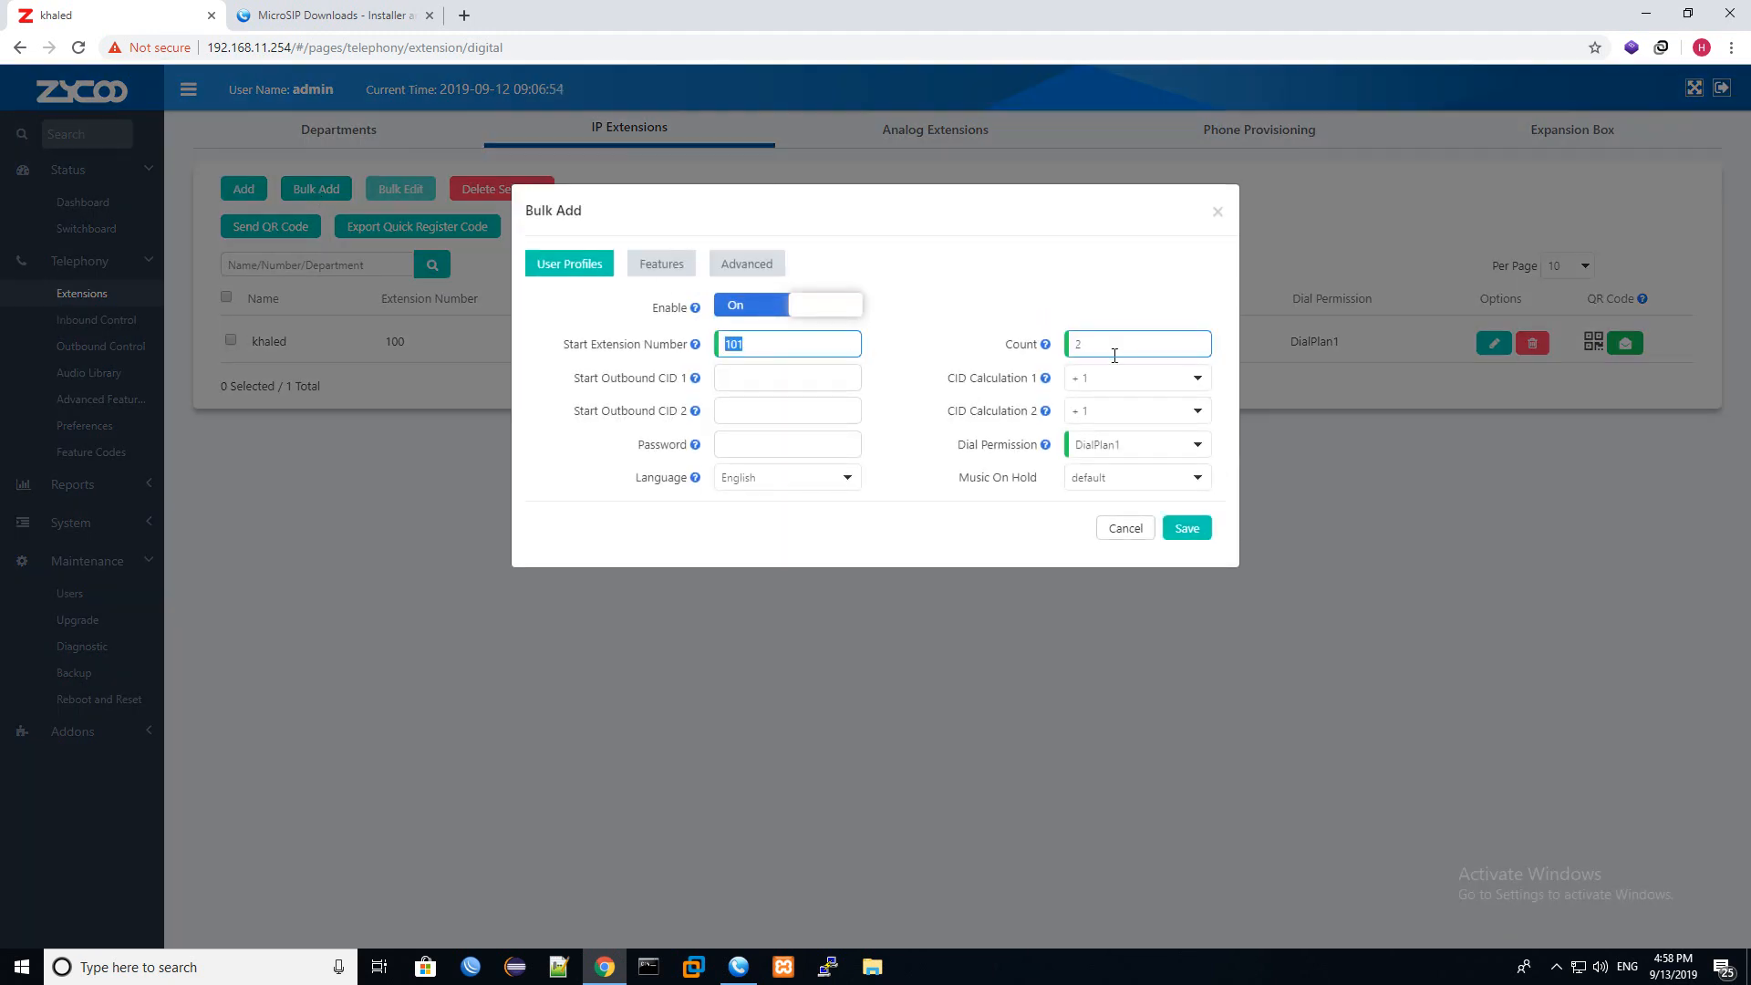
{"action": "left_click_drag", "start_coordinate": [1113, 353], "coordinate": [1051, 356]}
{"action": "mouse_move", "coordinate": [1044, 347]}
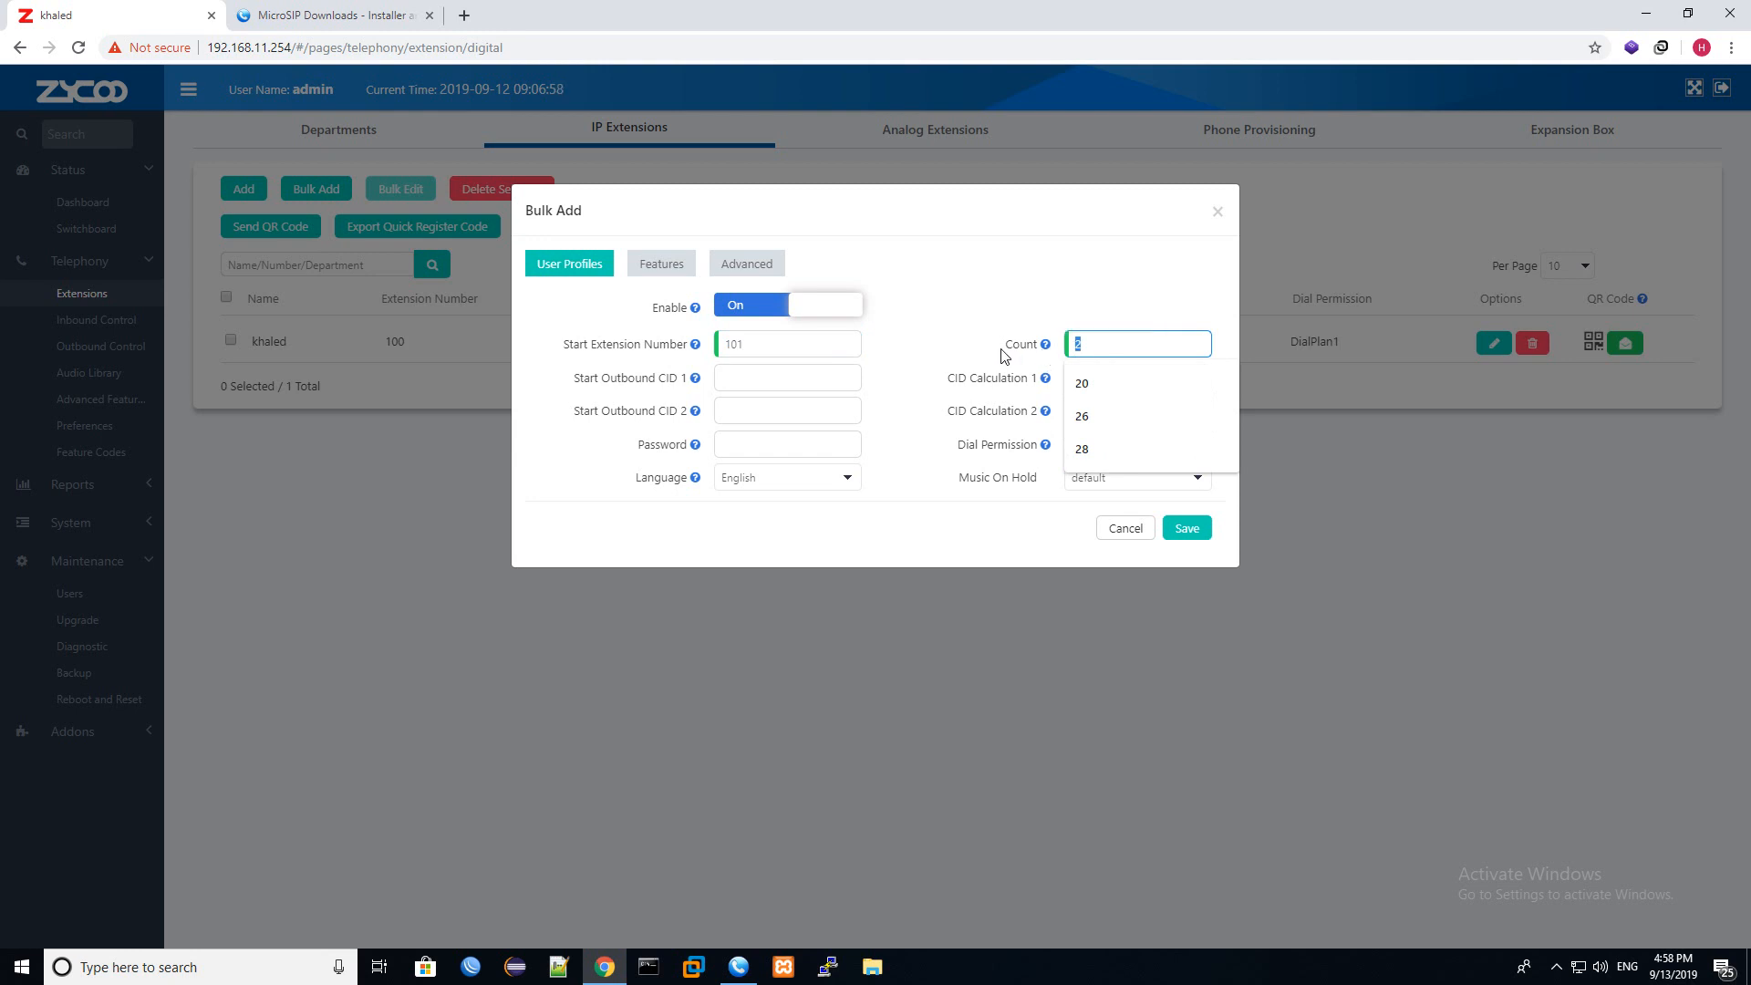
{"action": "left_click", "coordinate": [1007, 358]}
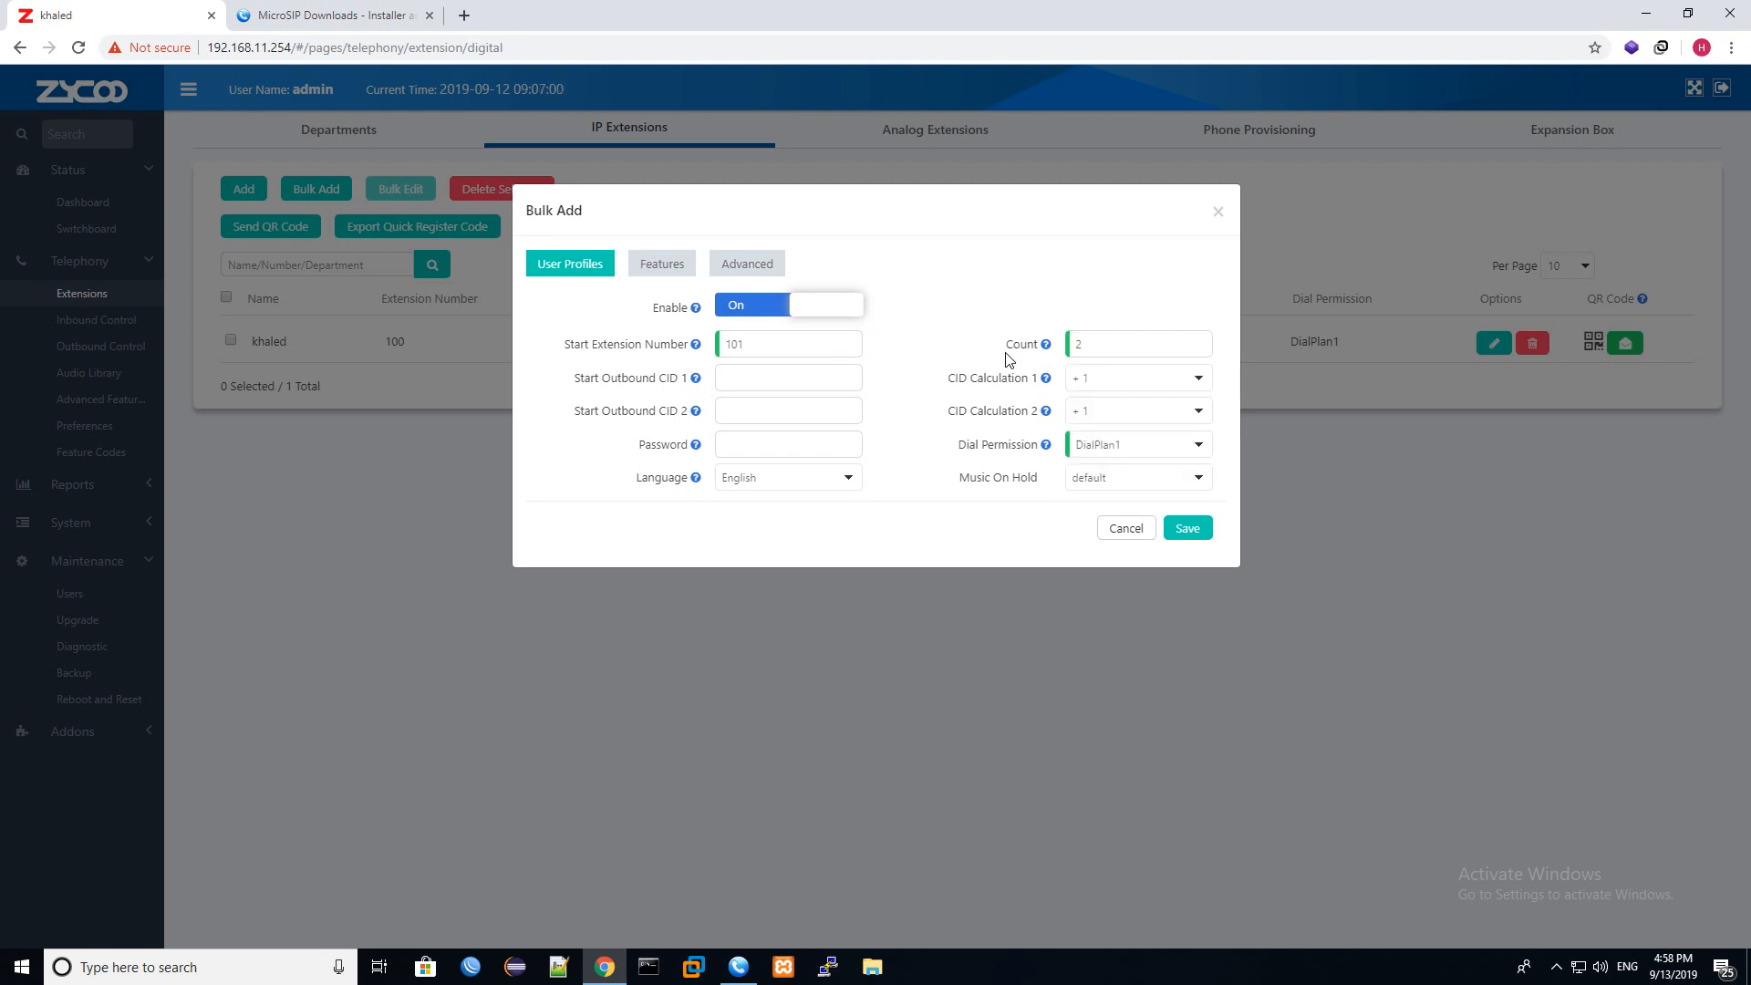
{"action": "left_click", "coordinate": [663, 273]}
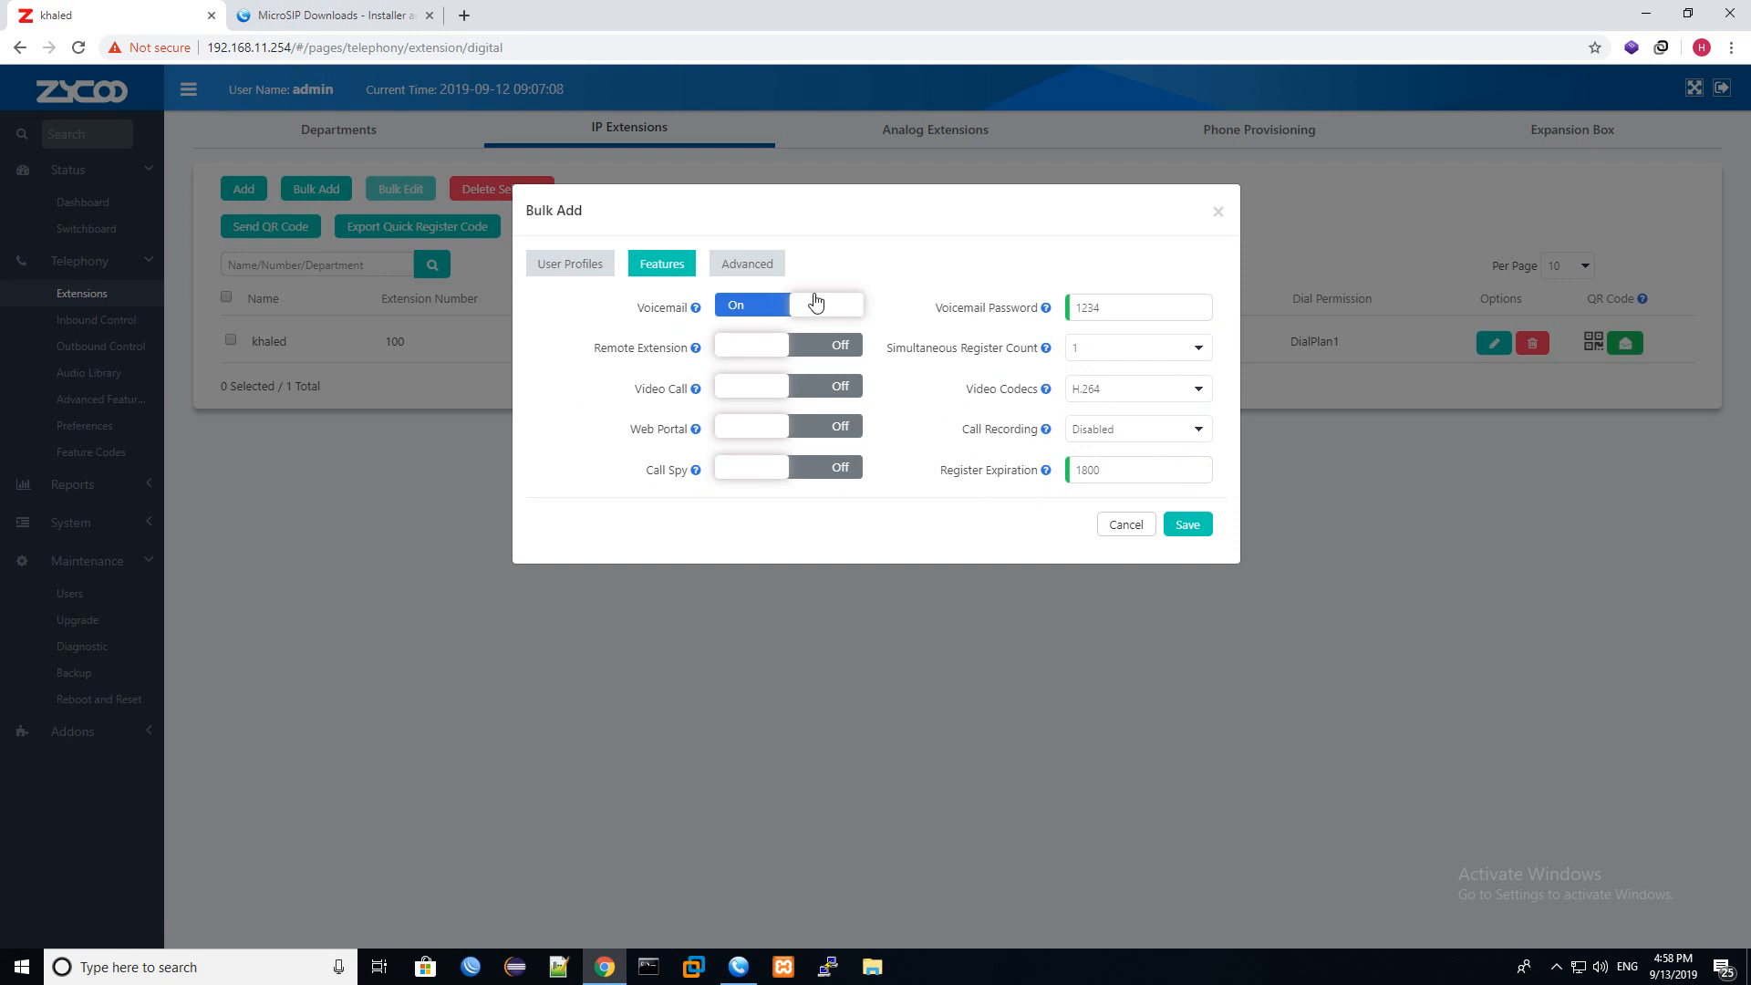
{"action": "left_click", "coordinate": [737, 264]}
{"action": "left_click", "coordinate": [655, 267]}
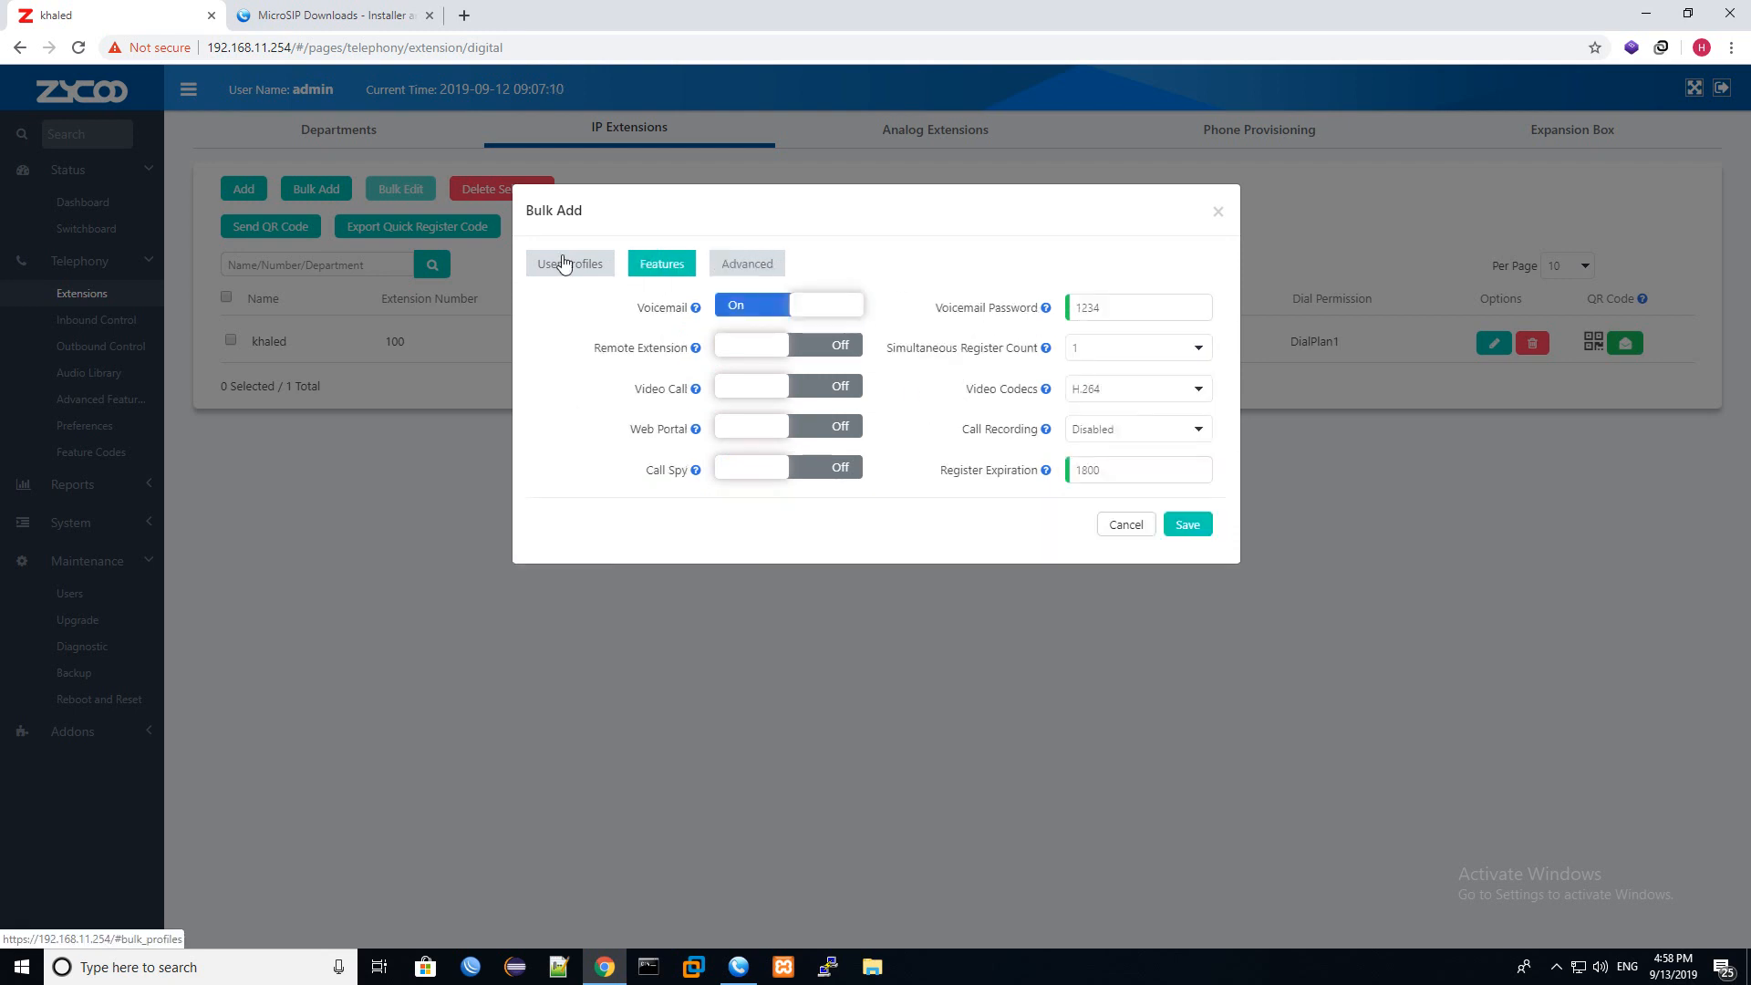
{"action": "left_click", "coordinate": [600, 264]}
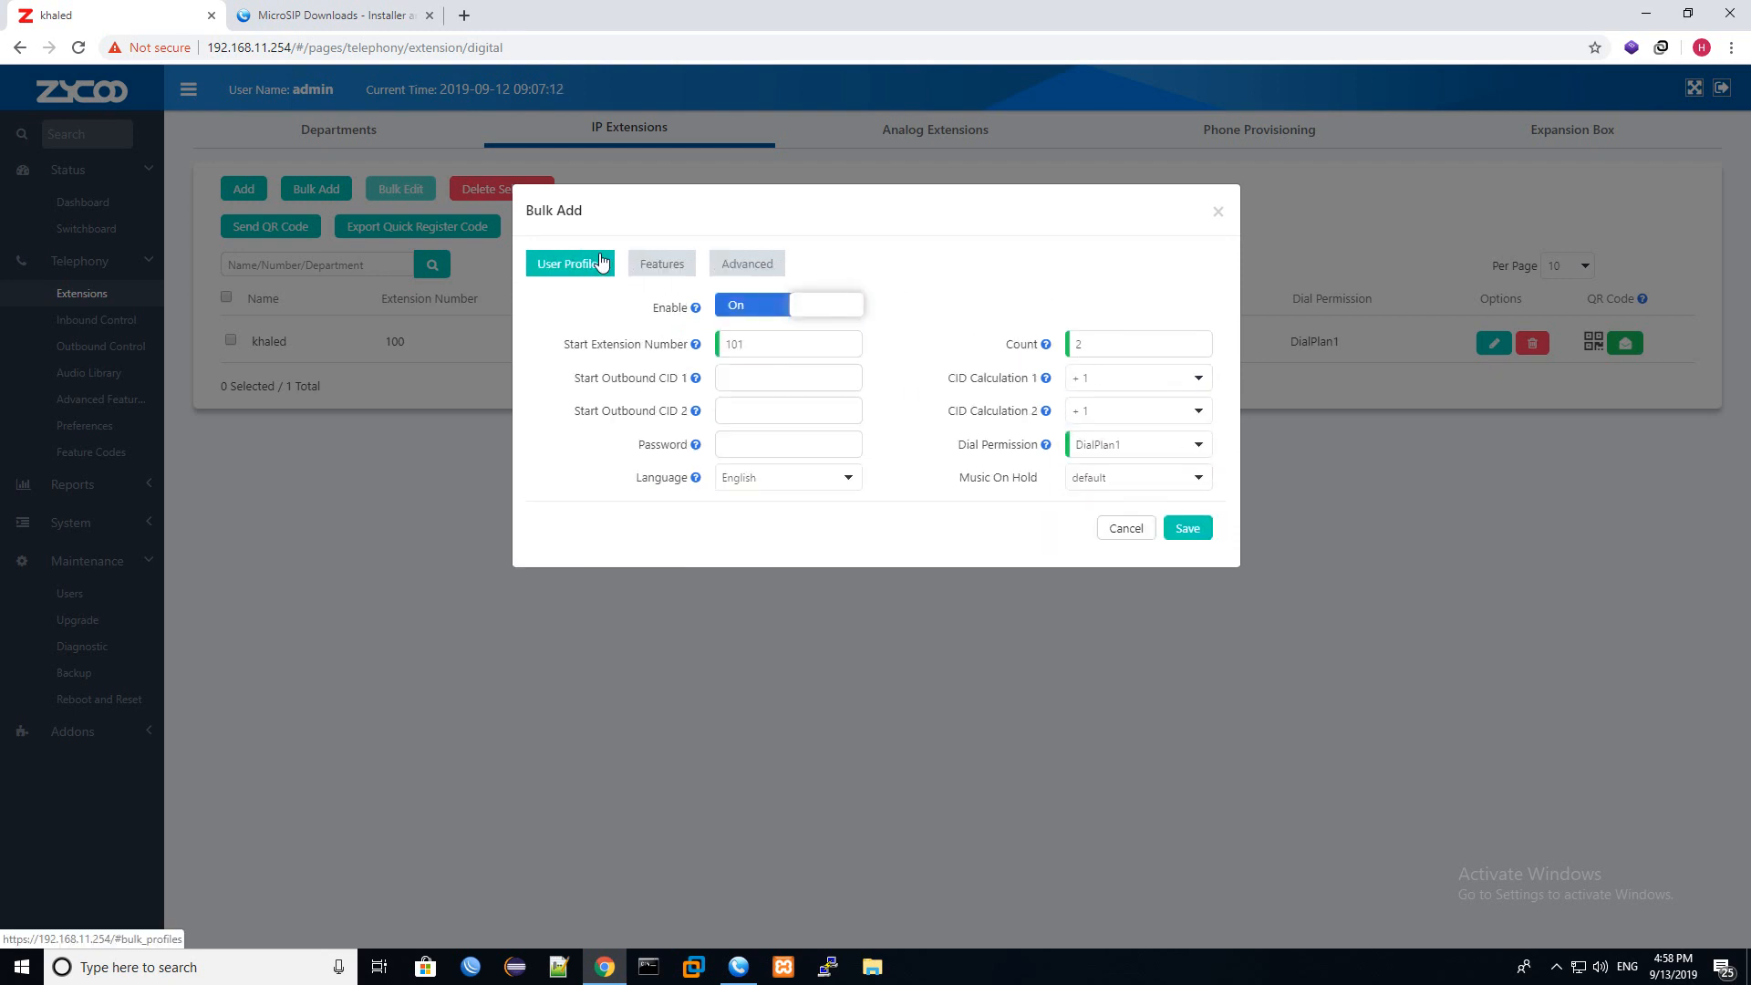
{"action": "left_click", "coordinate": [775, 452]}
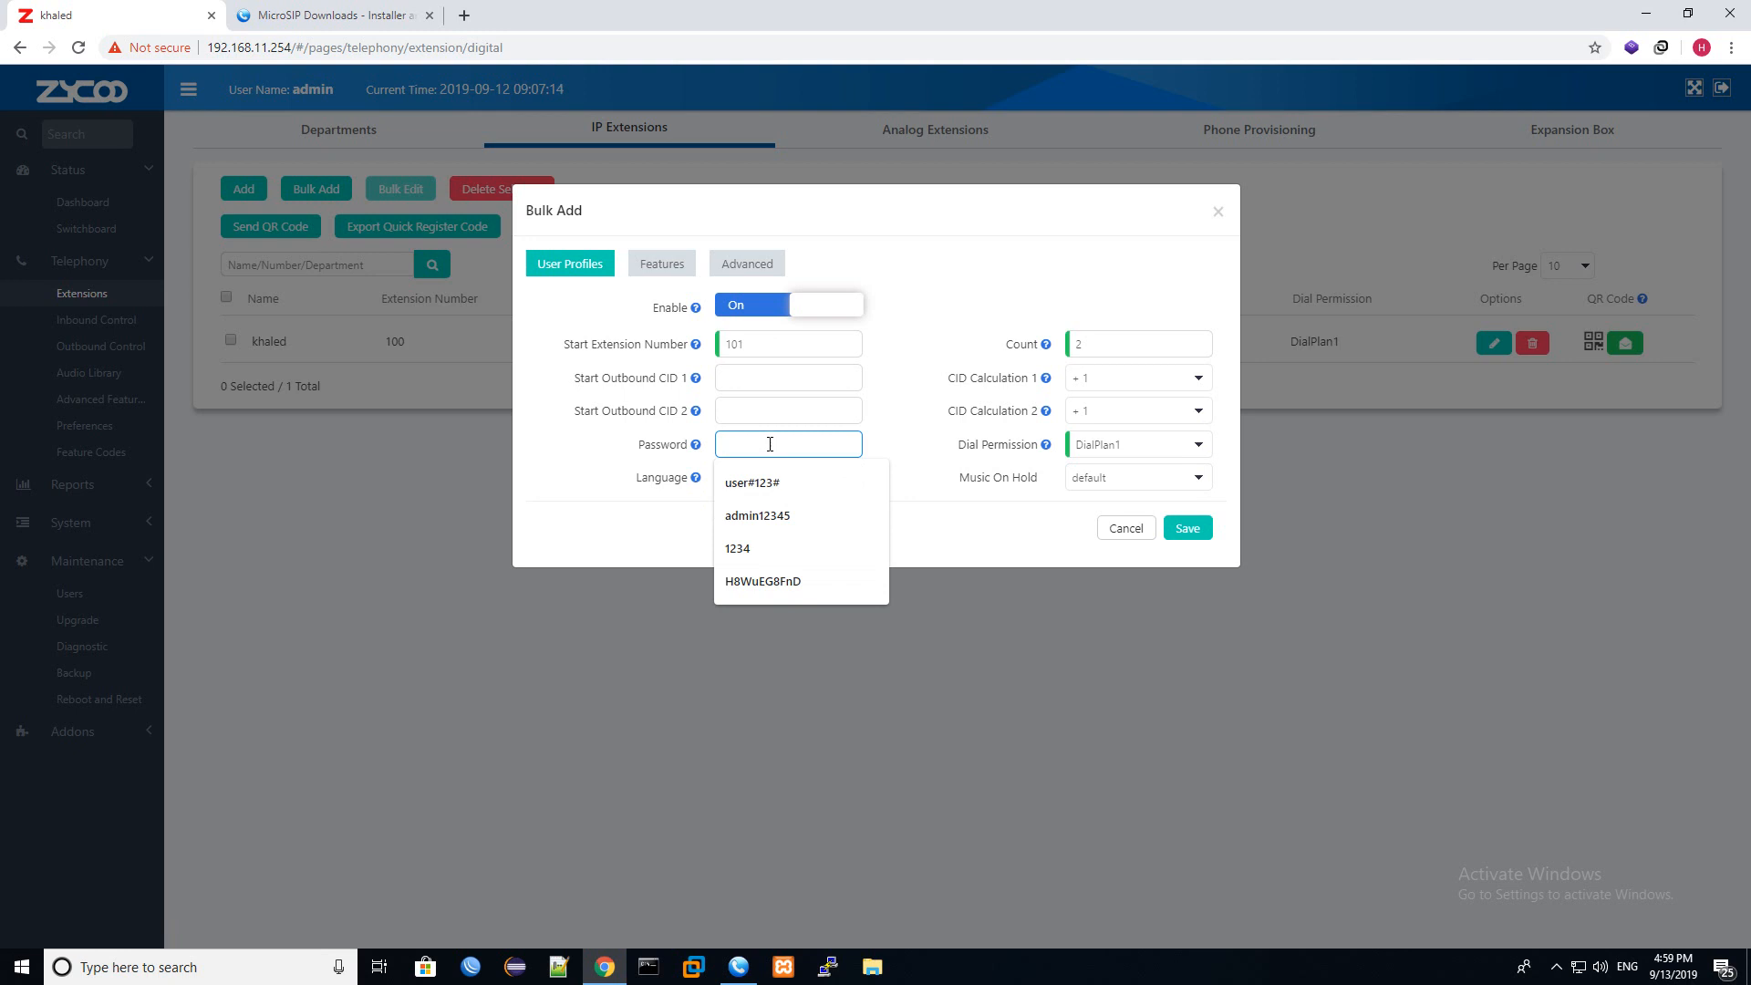
{"action": "left_click", "coordinate": [1195, 531]}
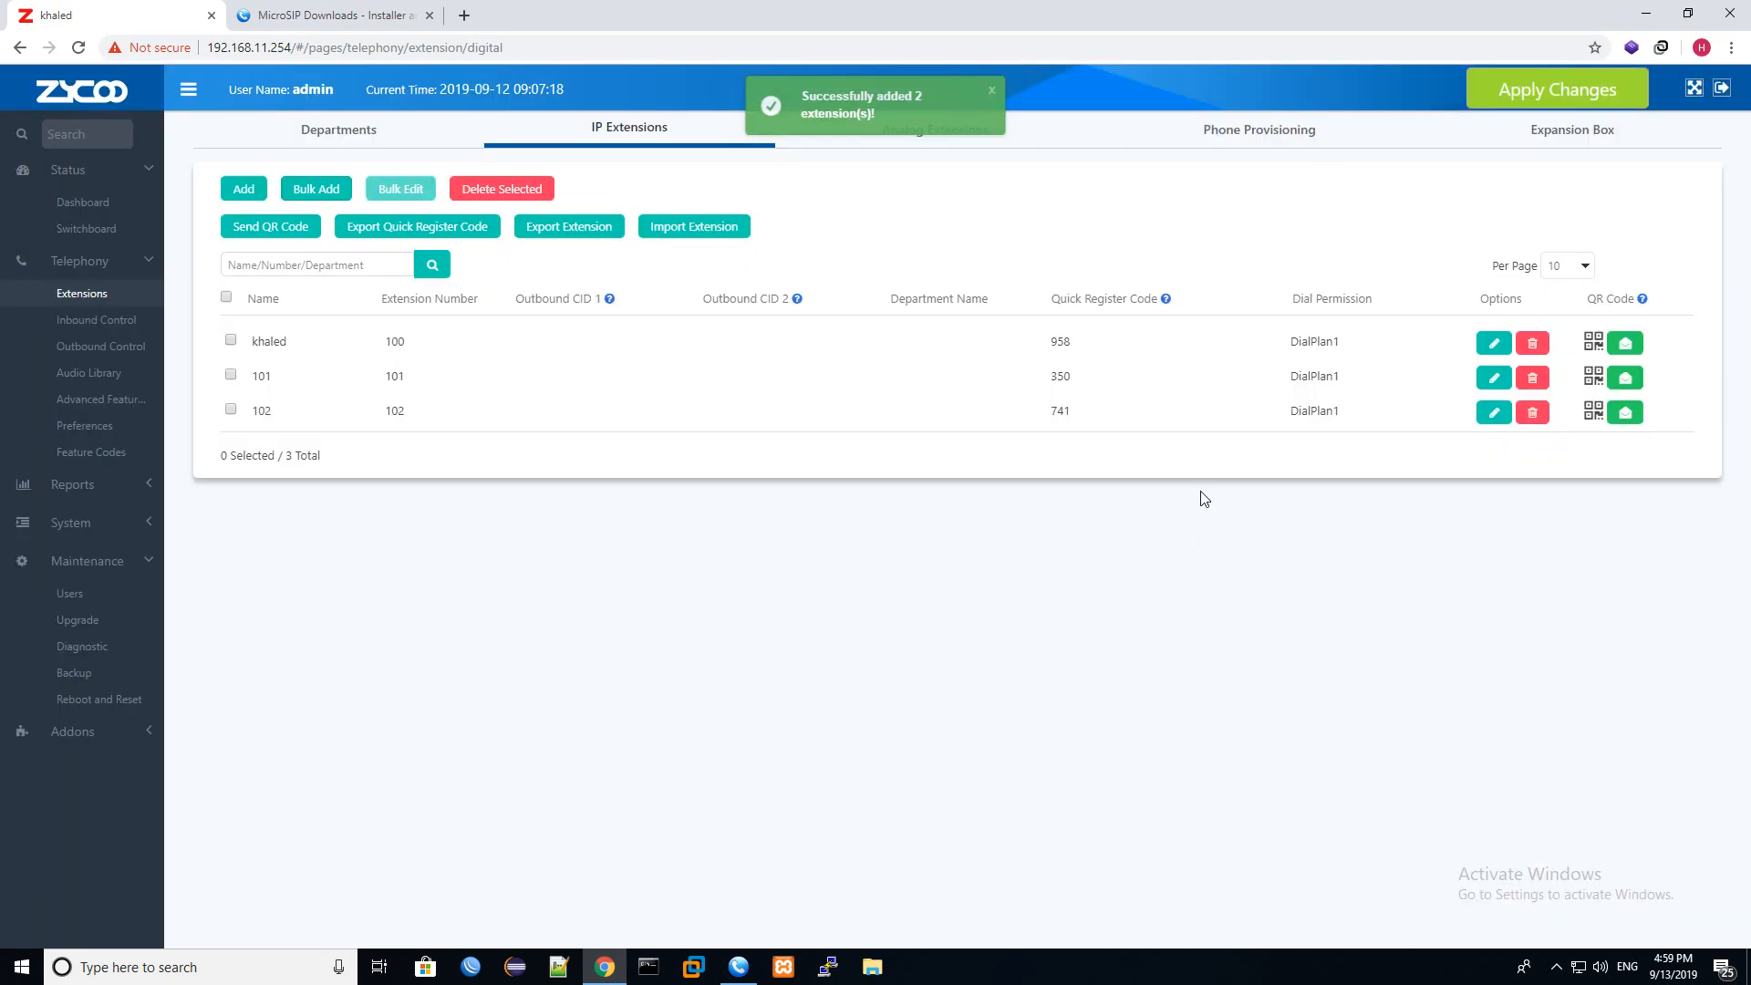
- Copy extension 101's password from its settings, then apply the pending changes
{"action": "left_click", "coordinate": [1493, 377]}
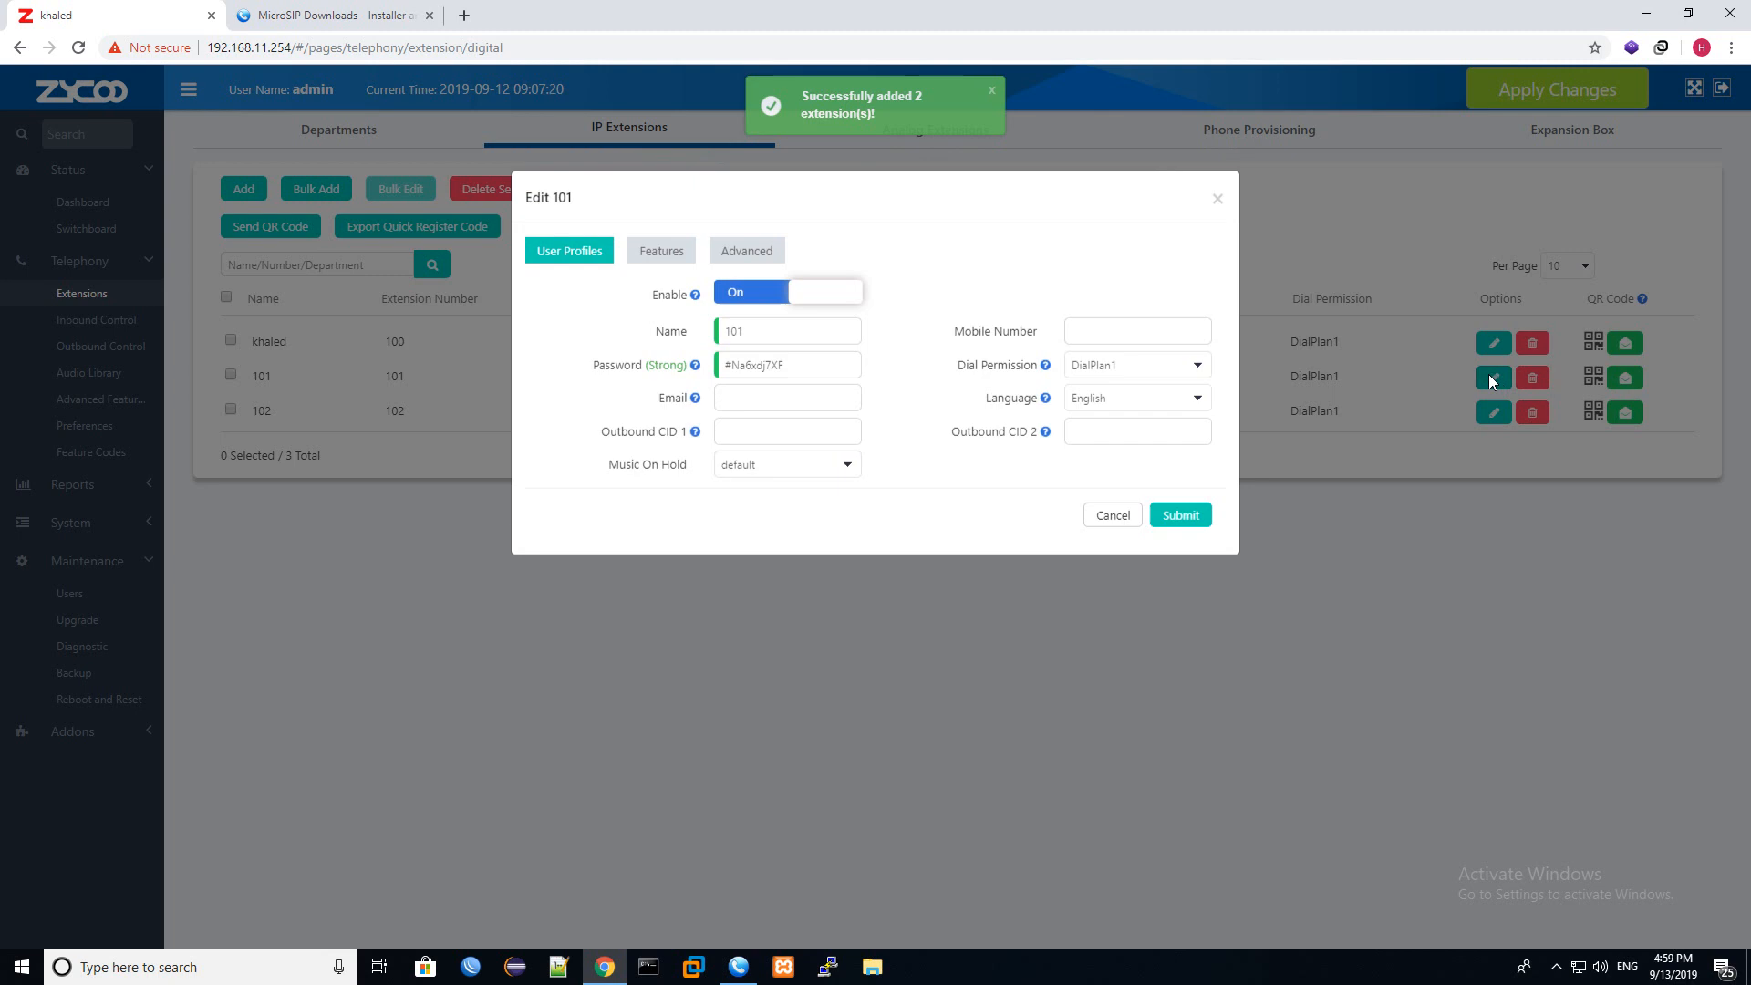
{"action": "left_click", "coordinate": [830, 408]}
{"action": "left_click_drag", "start_coordinate": [825, 378], "coordinate": [636, 398]}
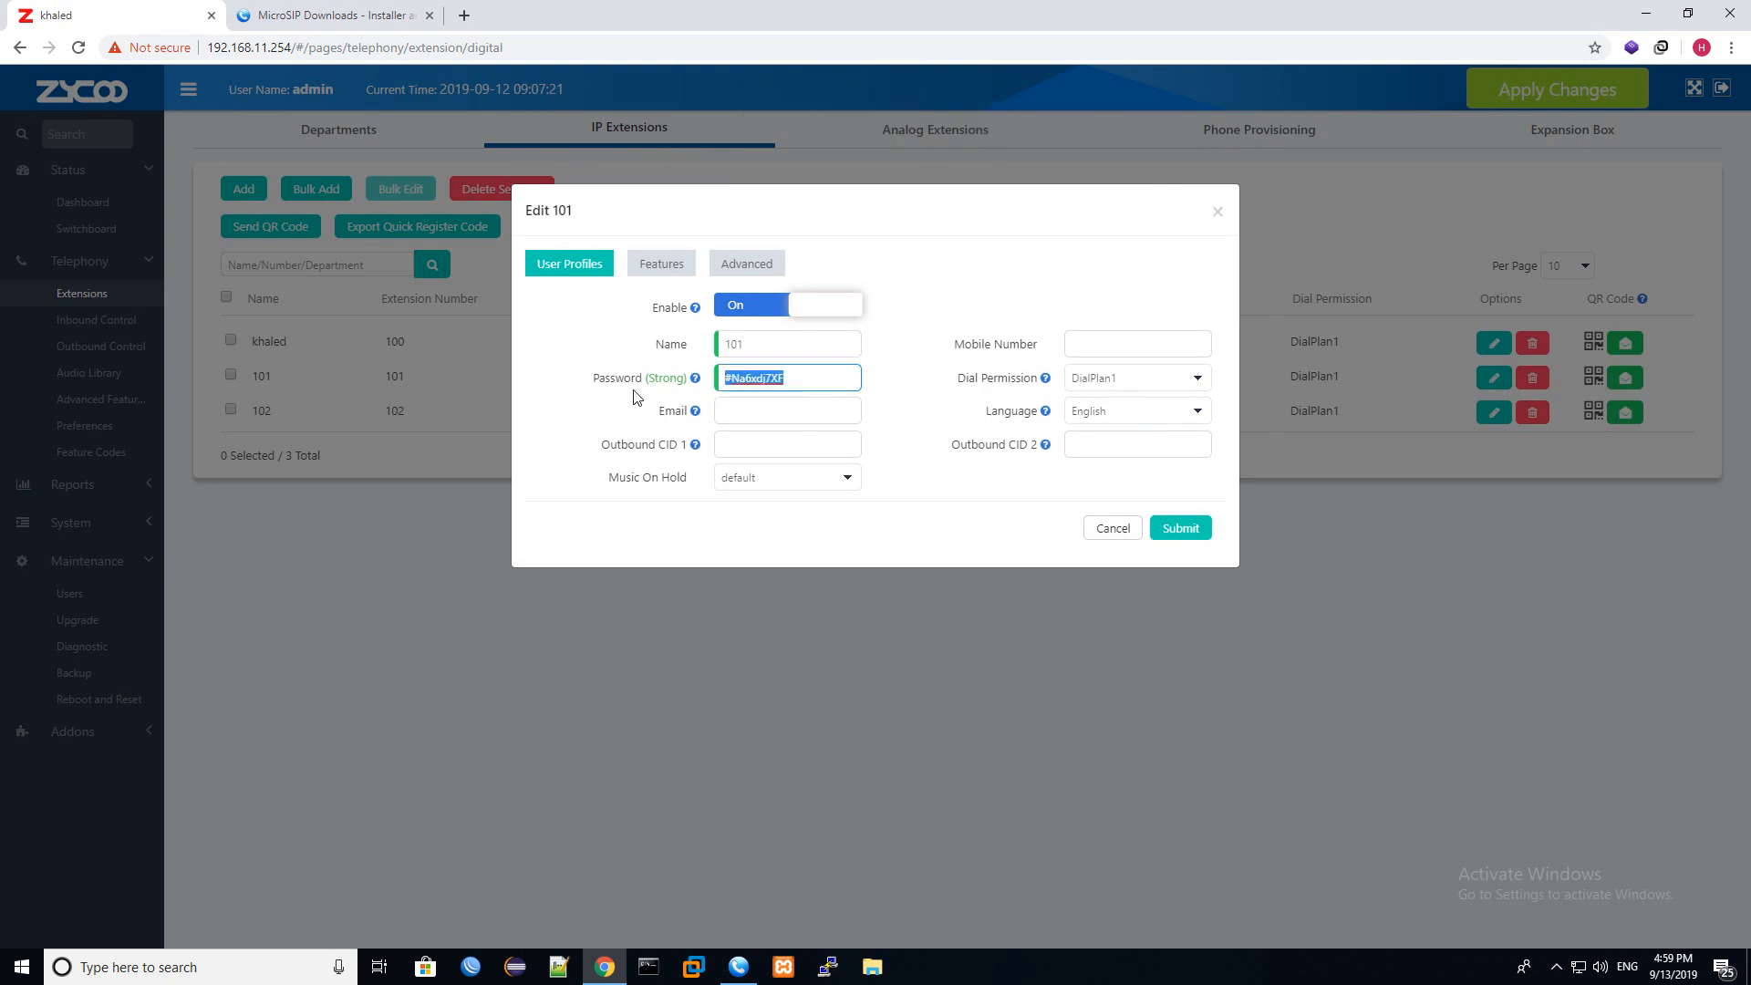
{"action": "left_click", "coordinate": [1218, 212]}
{"action": "left_click", "coordinate": [1591, 89]}
{"action": "left_click", "coordinate": [1069, 301]}
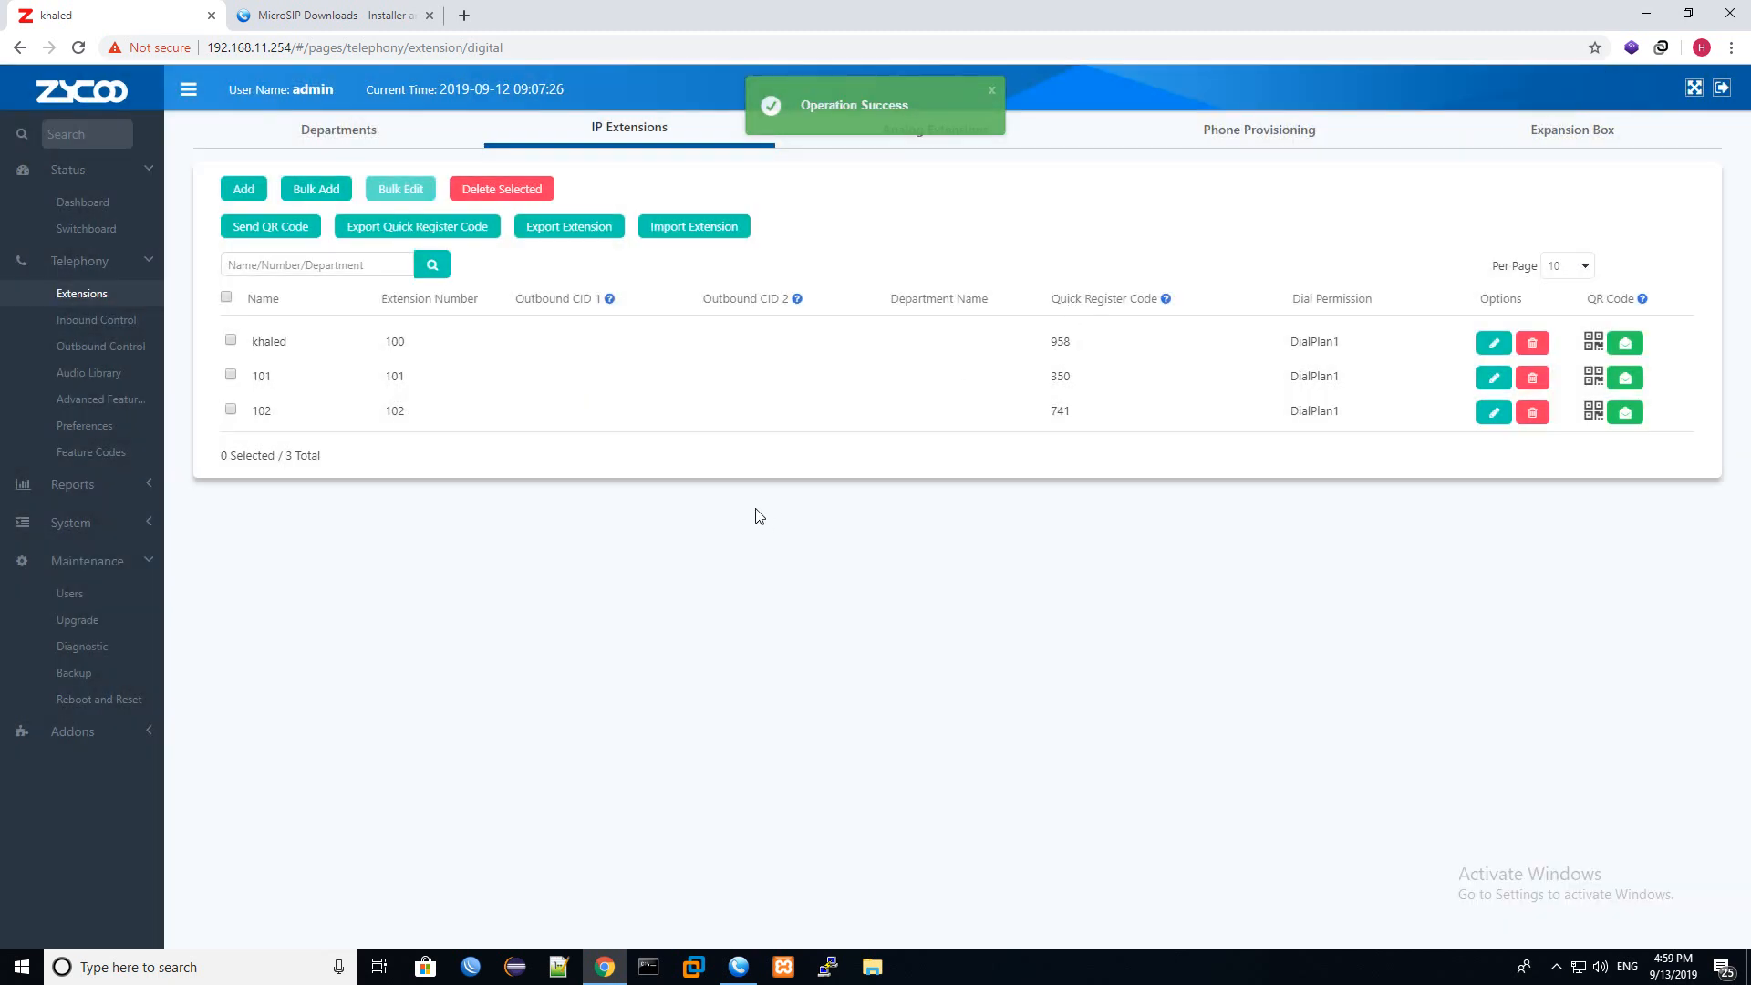
- Search 'zoiper' in a new tab and open the Zoiper download page
{"action": "left_click", "coordinate": [465, 14]}
{"action": "type", "text": "zoiper"}
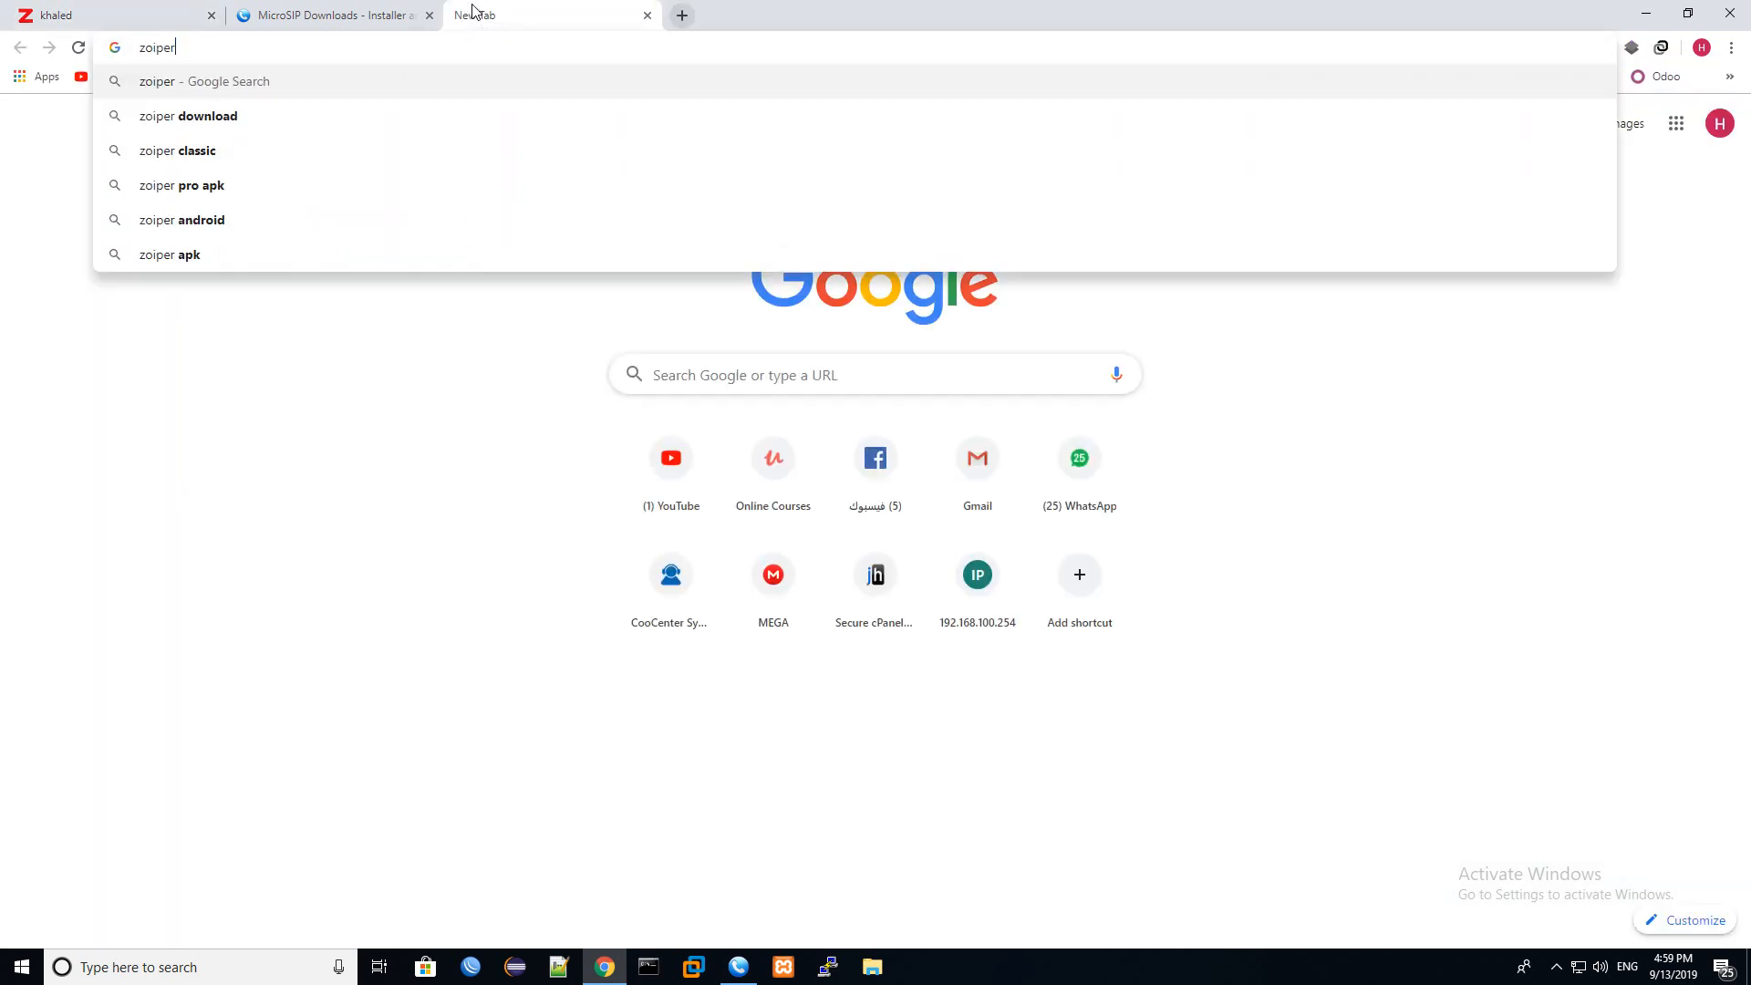
{"action": "key", "text": "Return"}
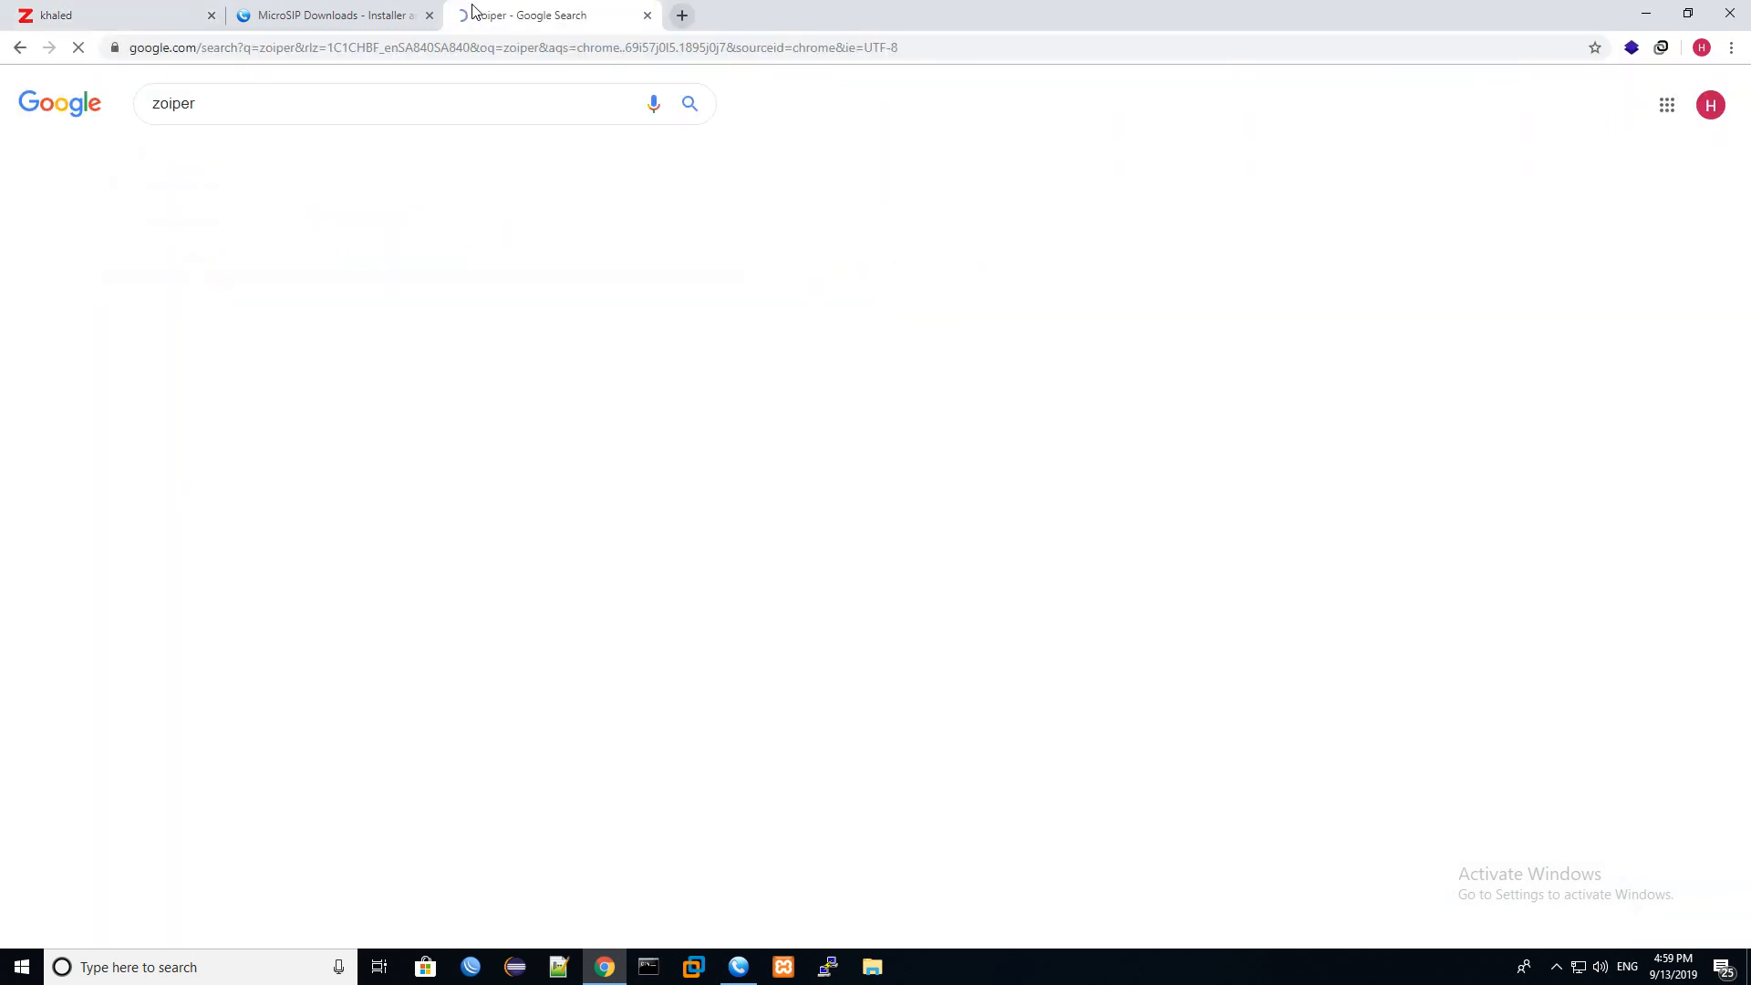
{"action": "left_click", "coordinate": [219, 334]}
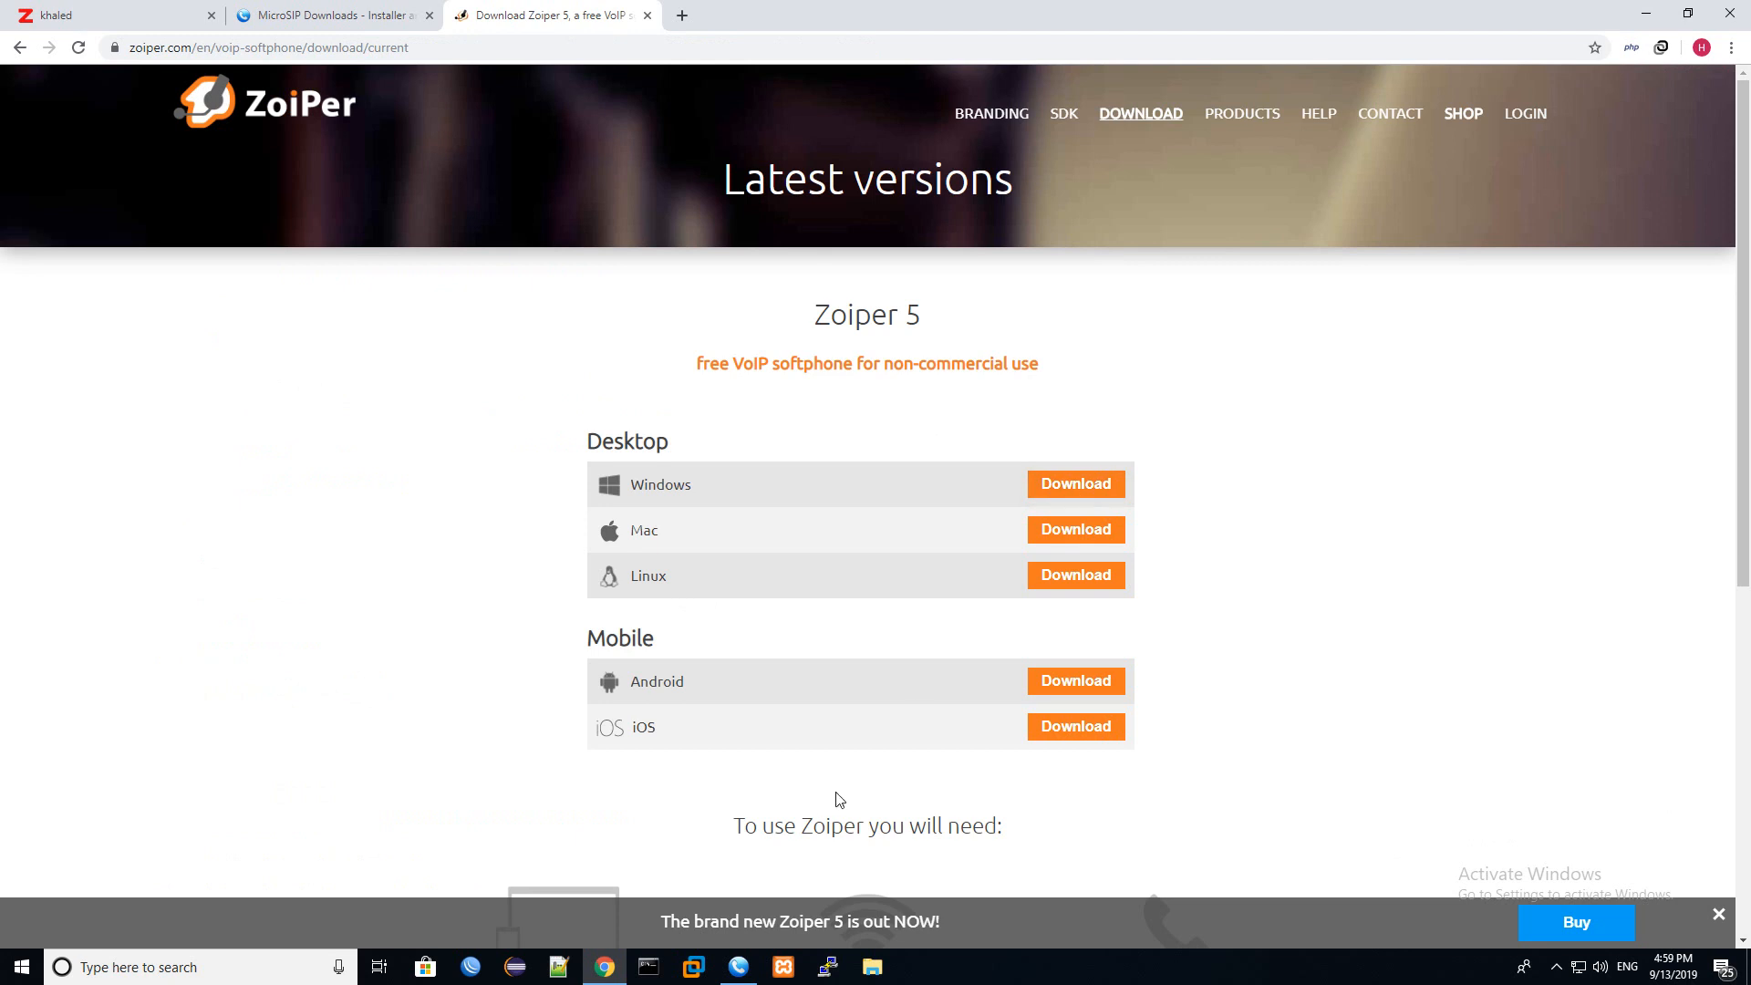
- Launch Zoiper from Windows search and close the Zoiper and MicroSIP download tabs
{"action": "left_click", "coordinate": [247, 967]}
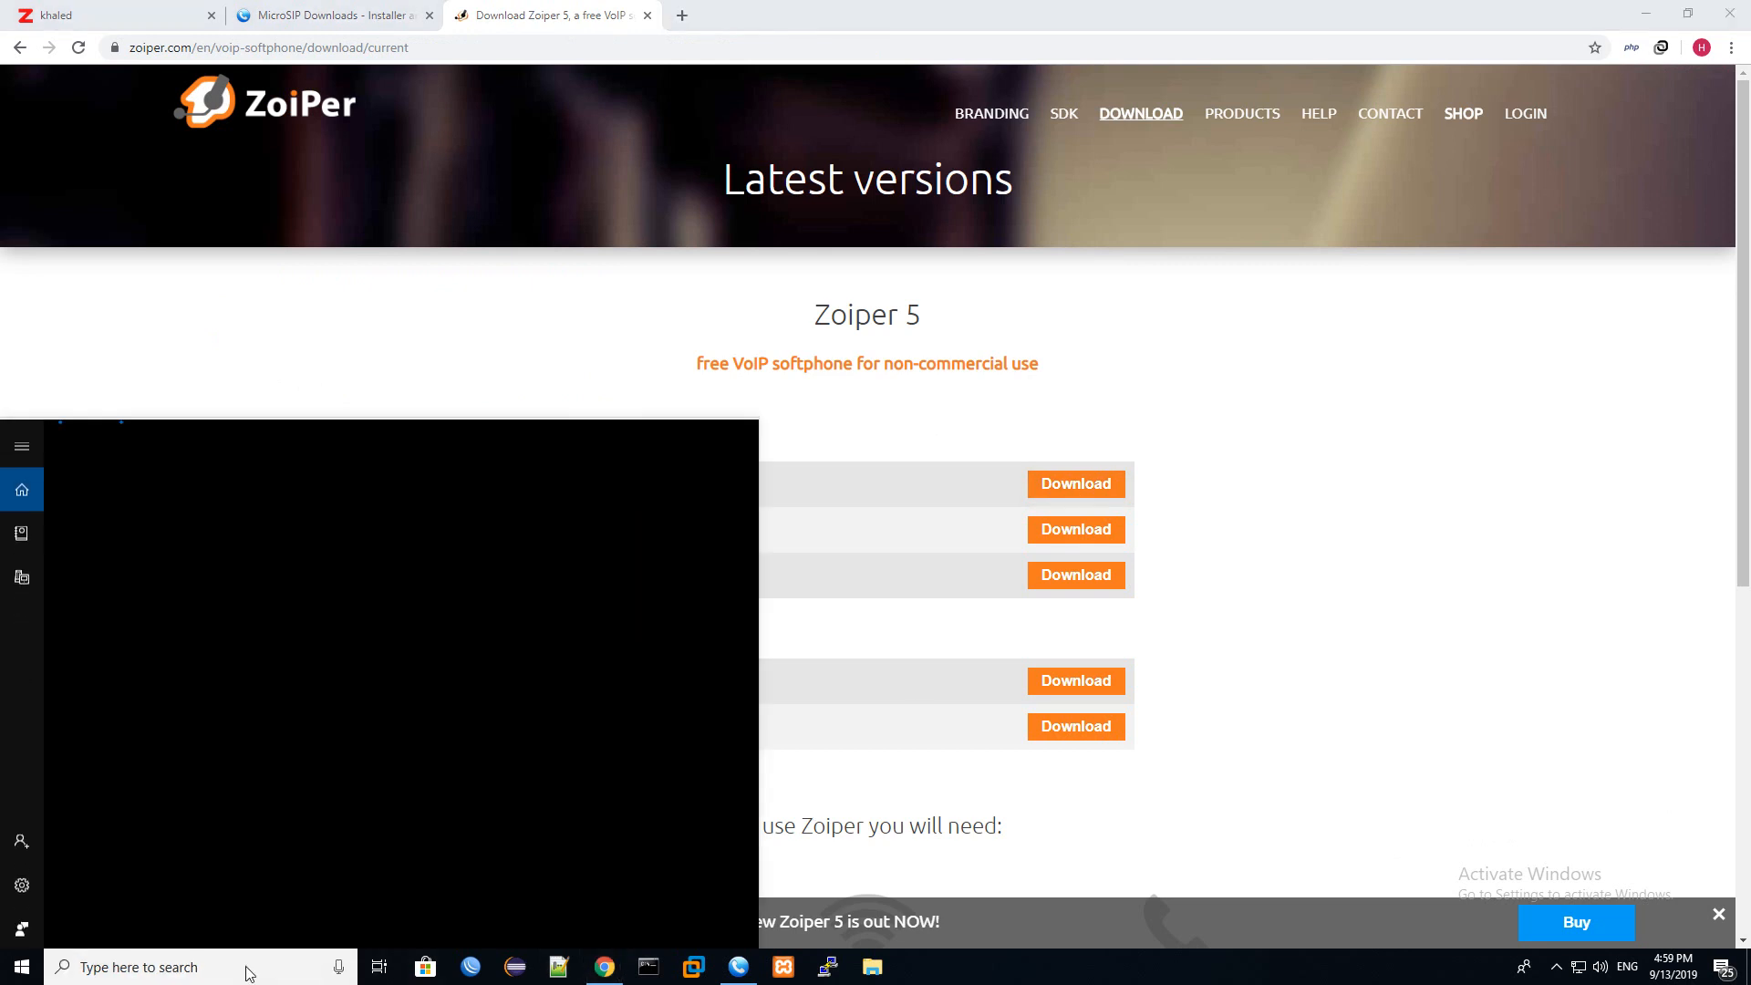
{"action": "type", "text": "zoip"}
{"action": "key", "text": "Return"}
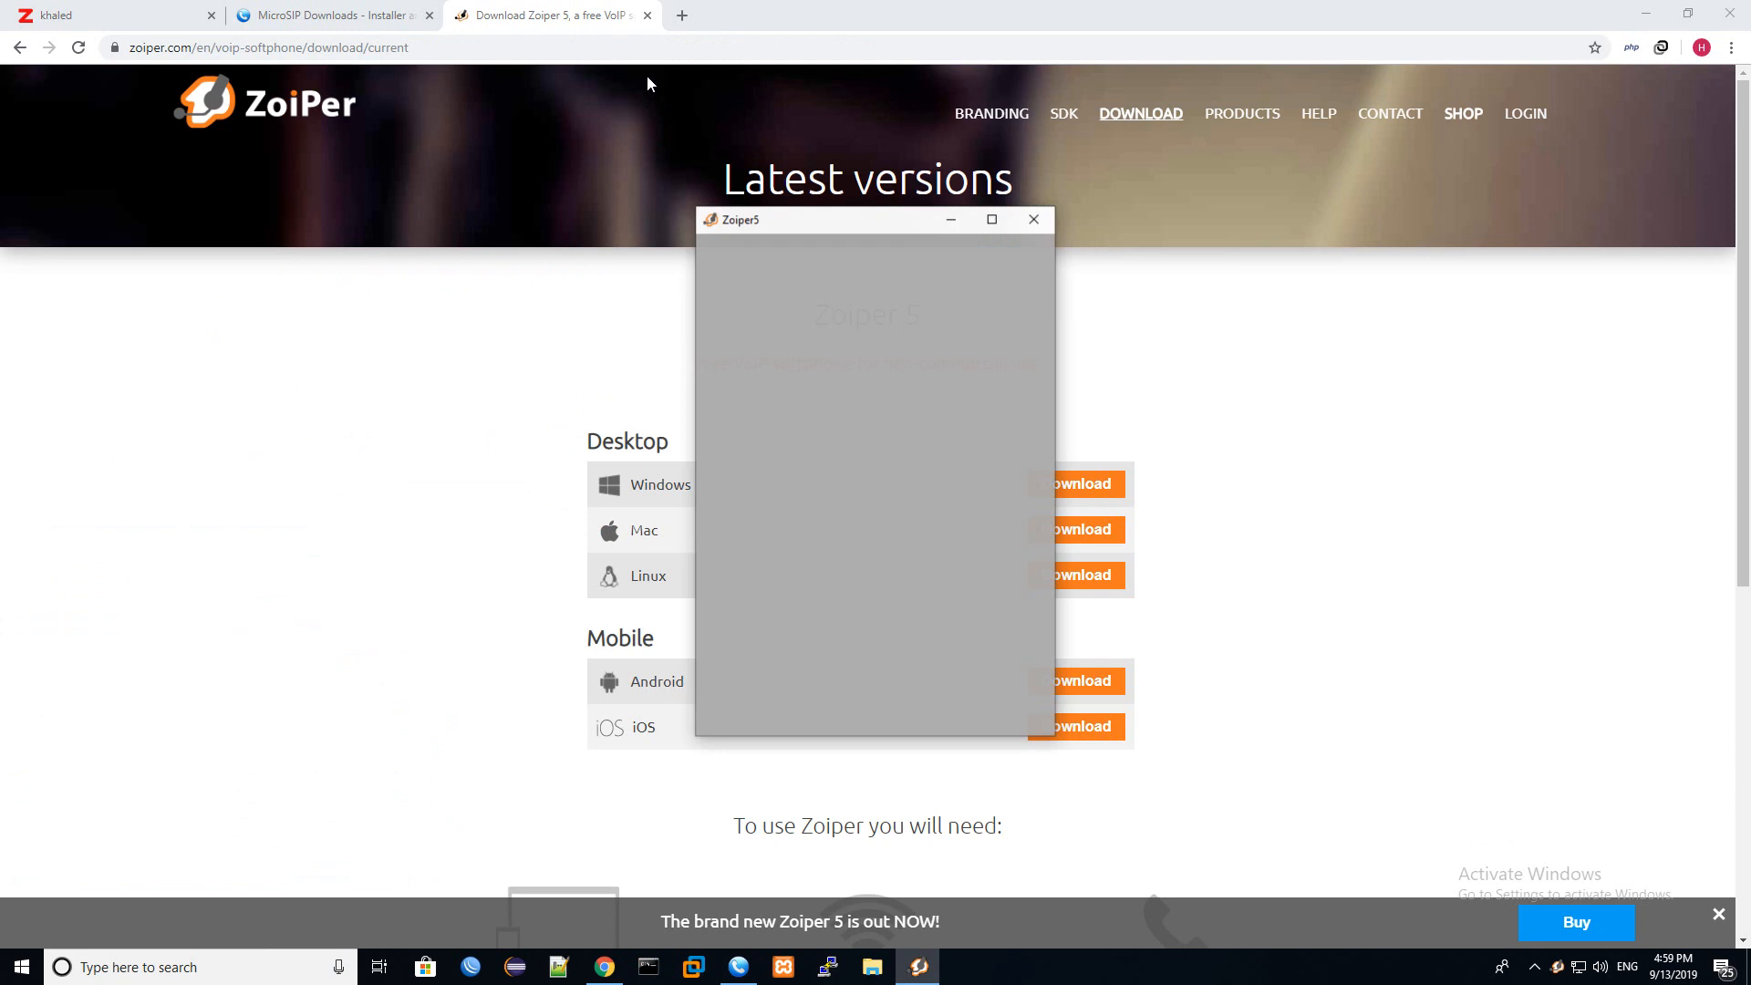
{"action": "left_click", "coordinate": [647, 16]}
{"action": "left_click", "coordinate": [429, 16]}
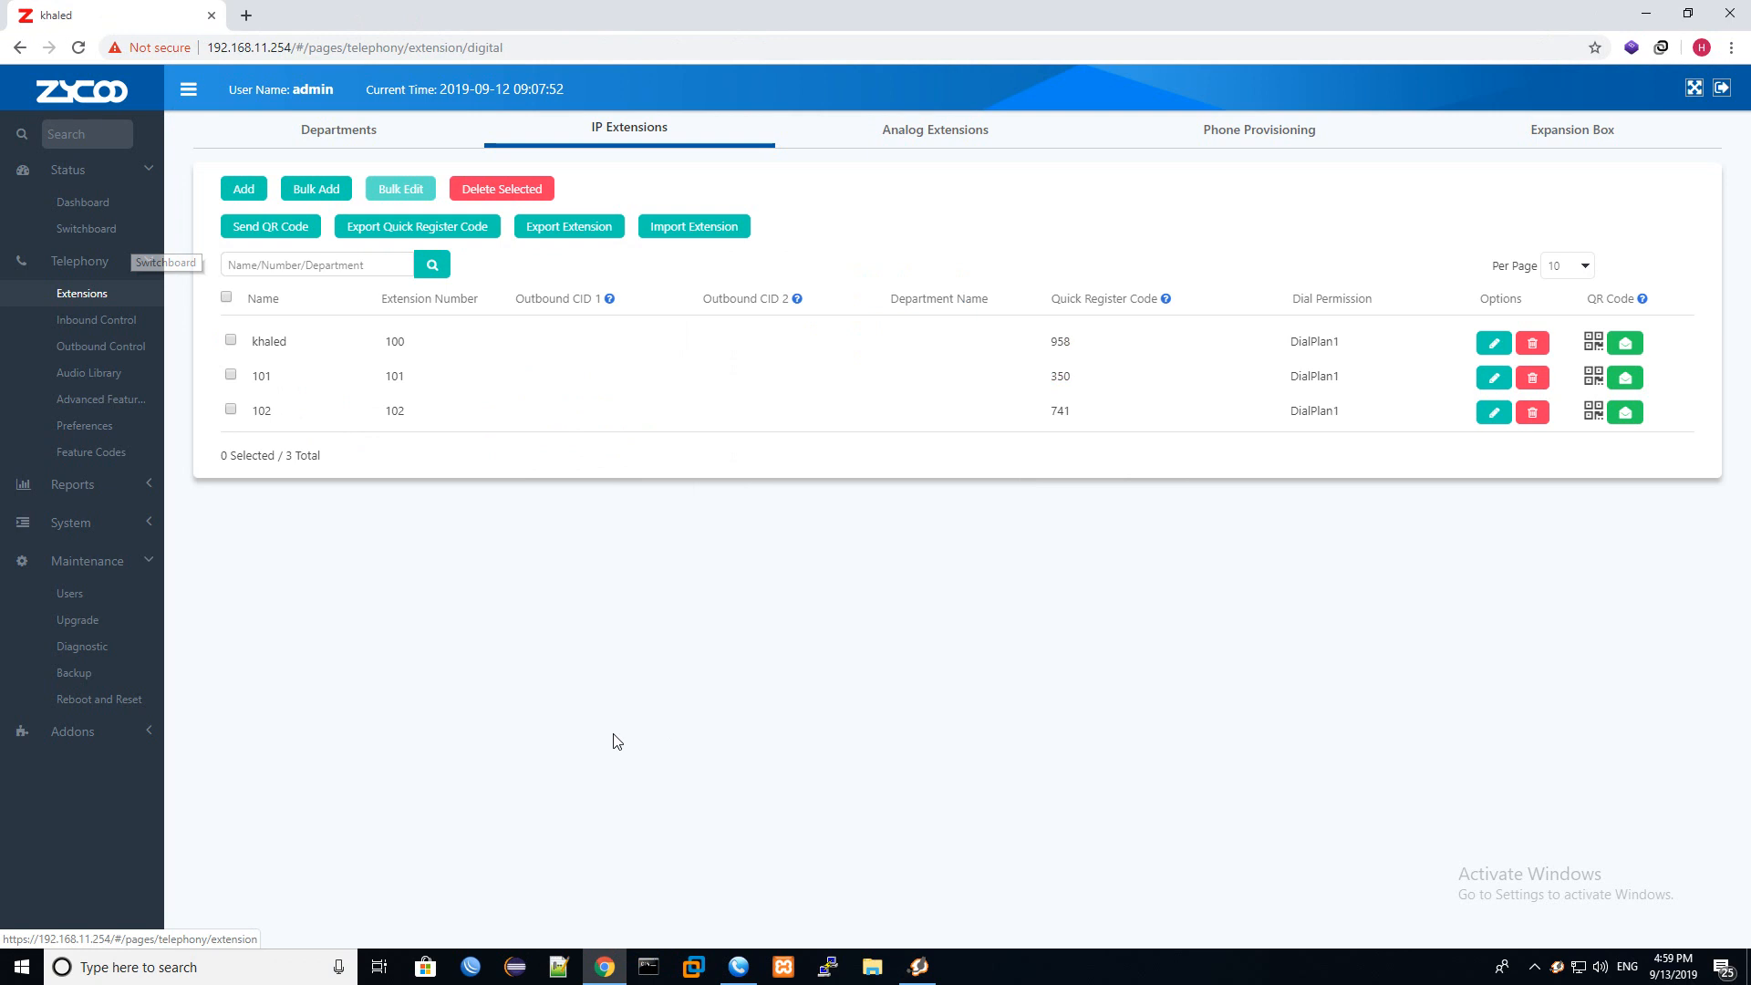
- Check Status > Switchboard: extension 100 idle, extensions 101 and 102 offline
{"action": "left_click", "coordinate": [91, 230]}
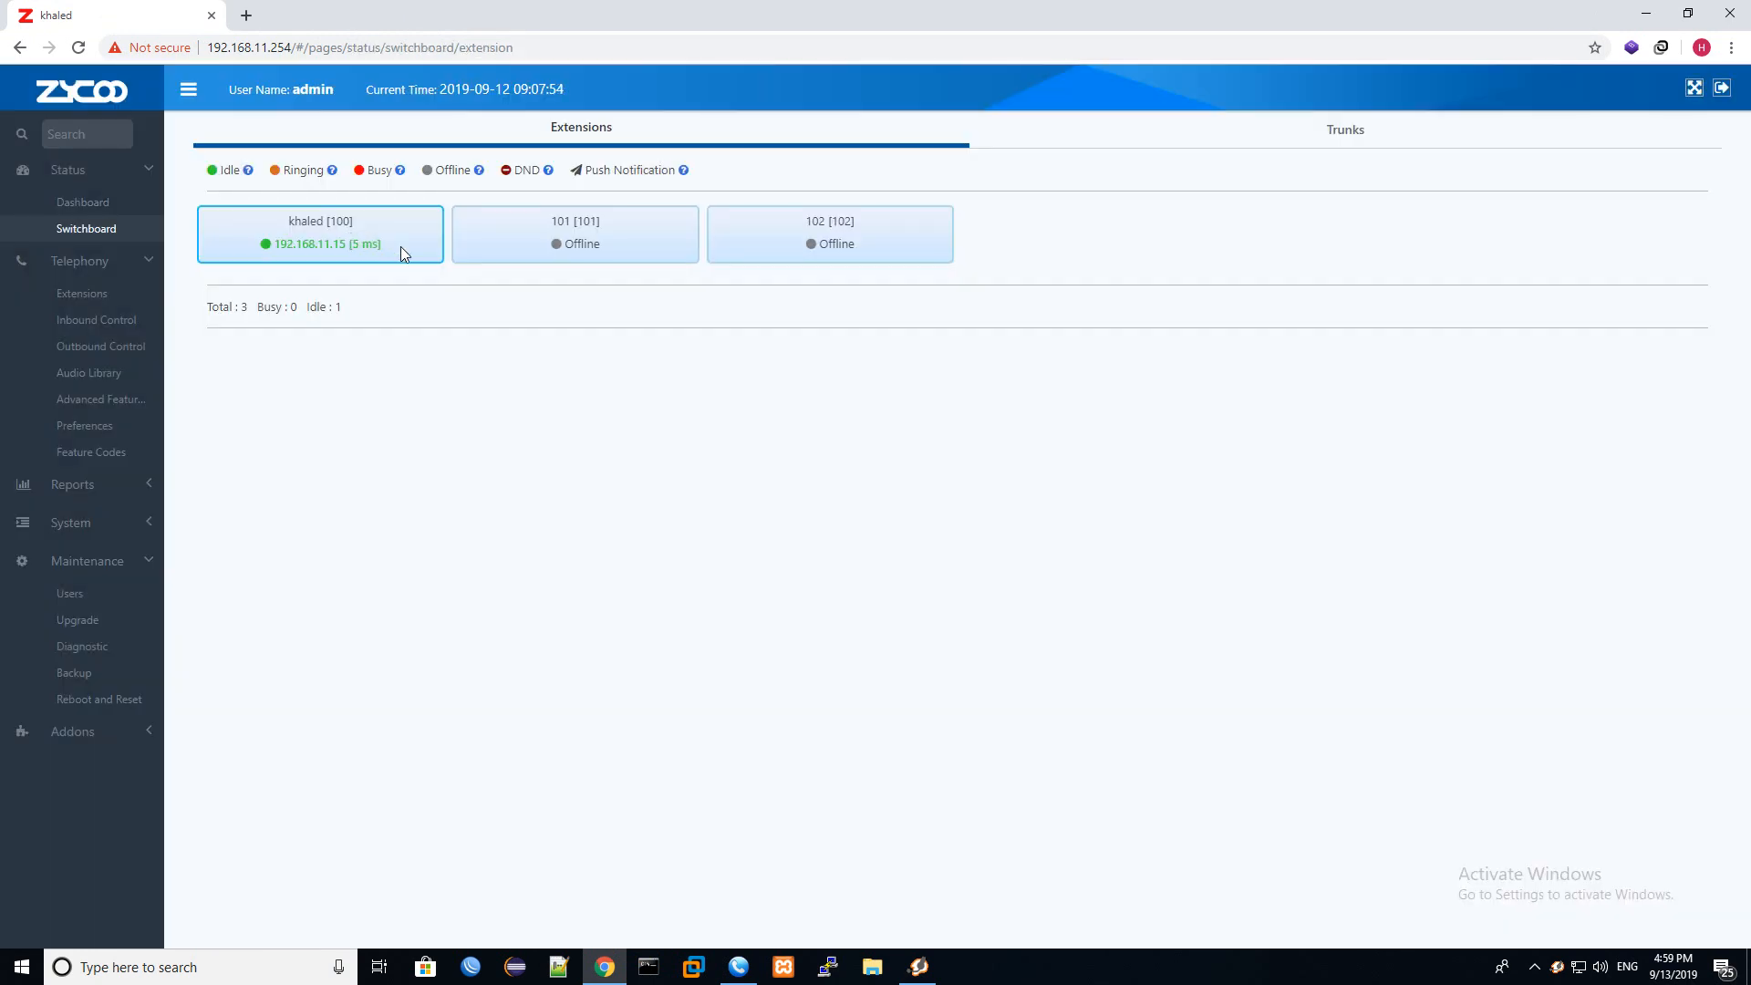
{"action": "left_click_drag", "start_coordinate": [399, 246], "coordinate": [363, 246]}
{"action": "left_click", "coordinate": [334, 254]}
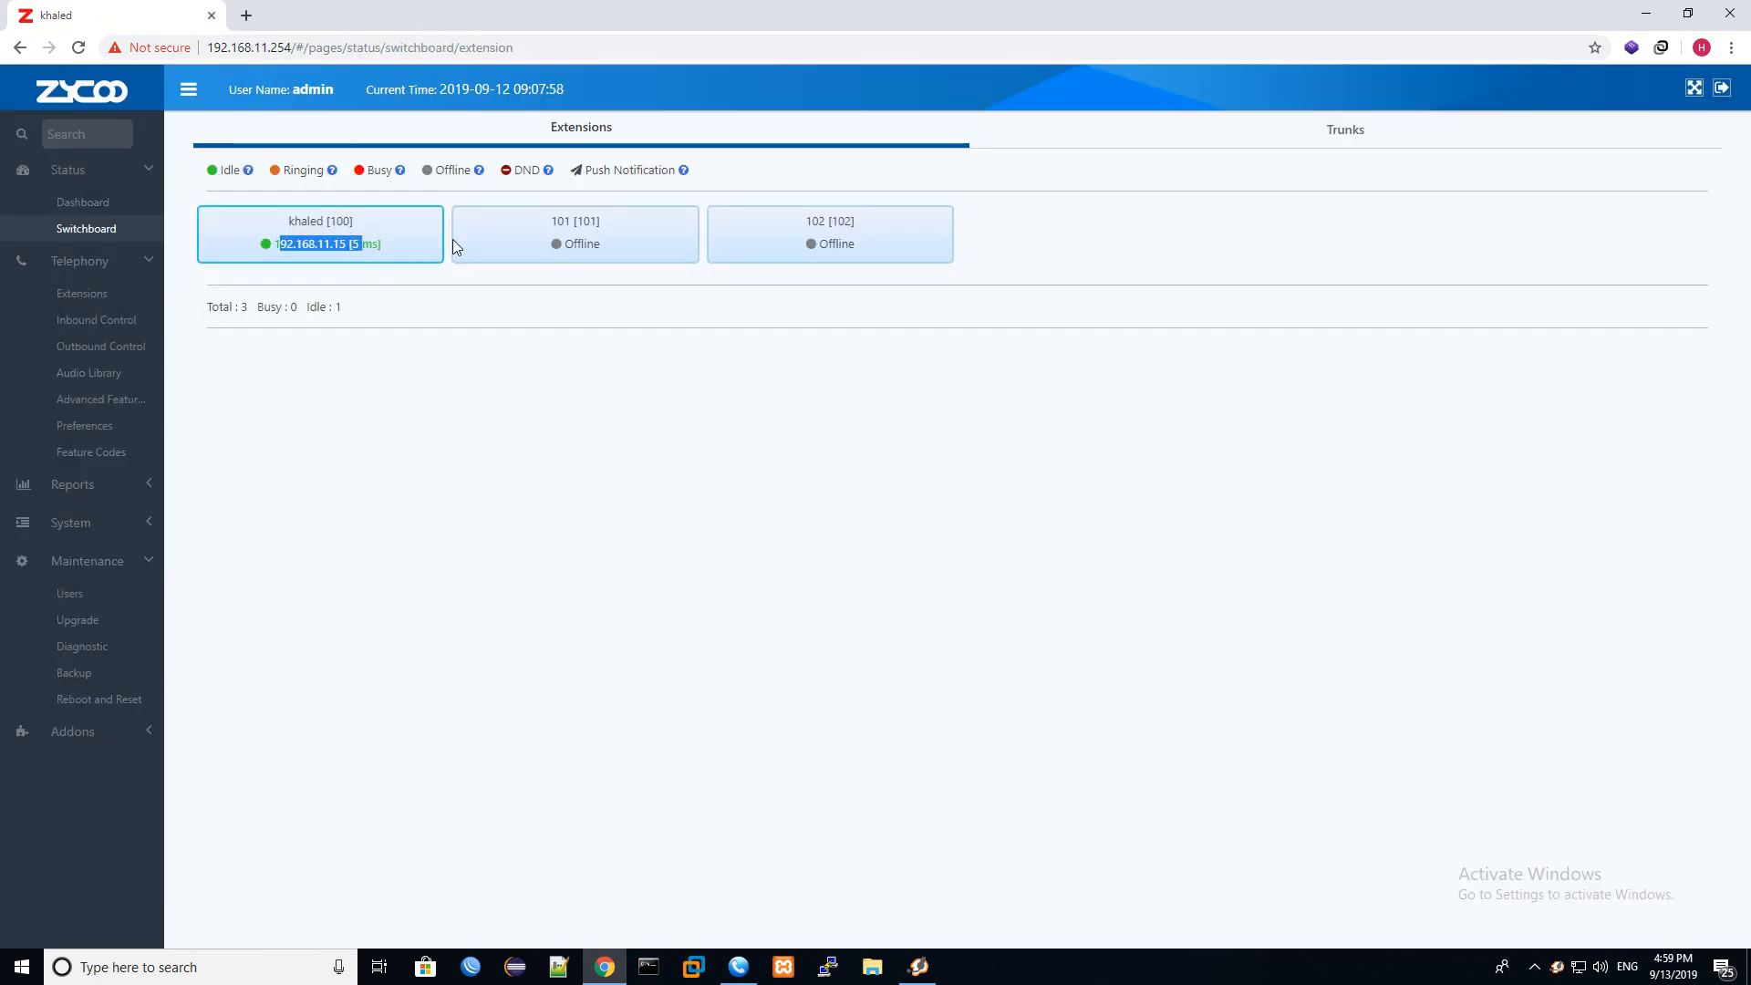
{"action": "left_click", "coordinate": [512, 238]}
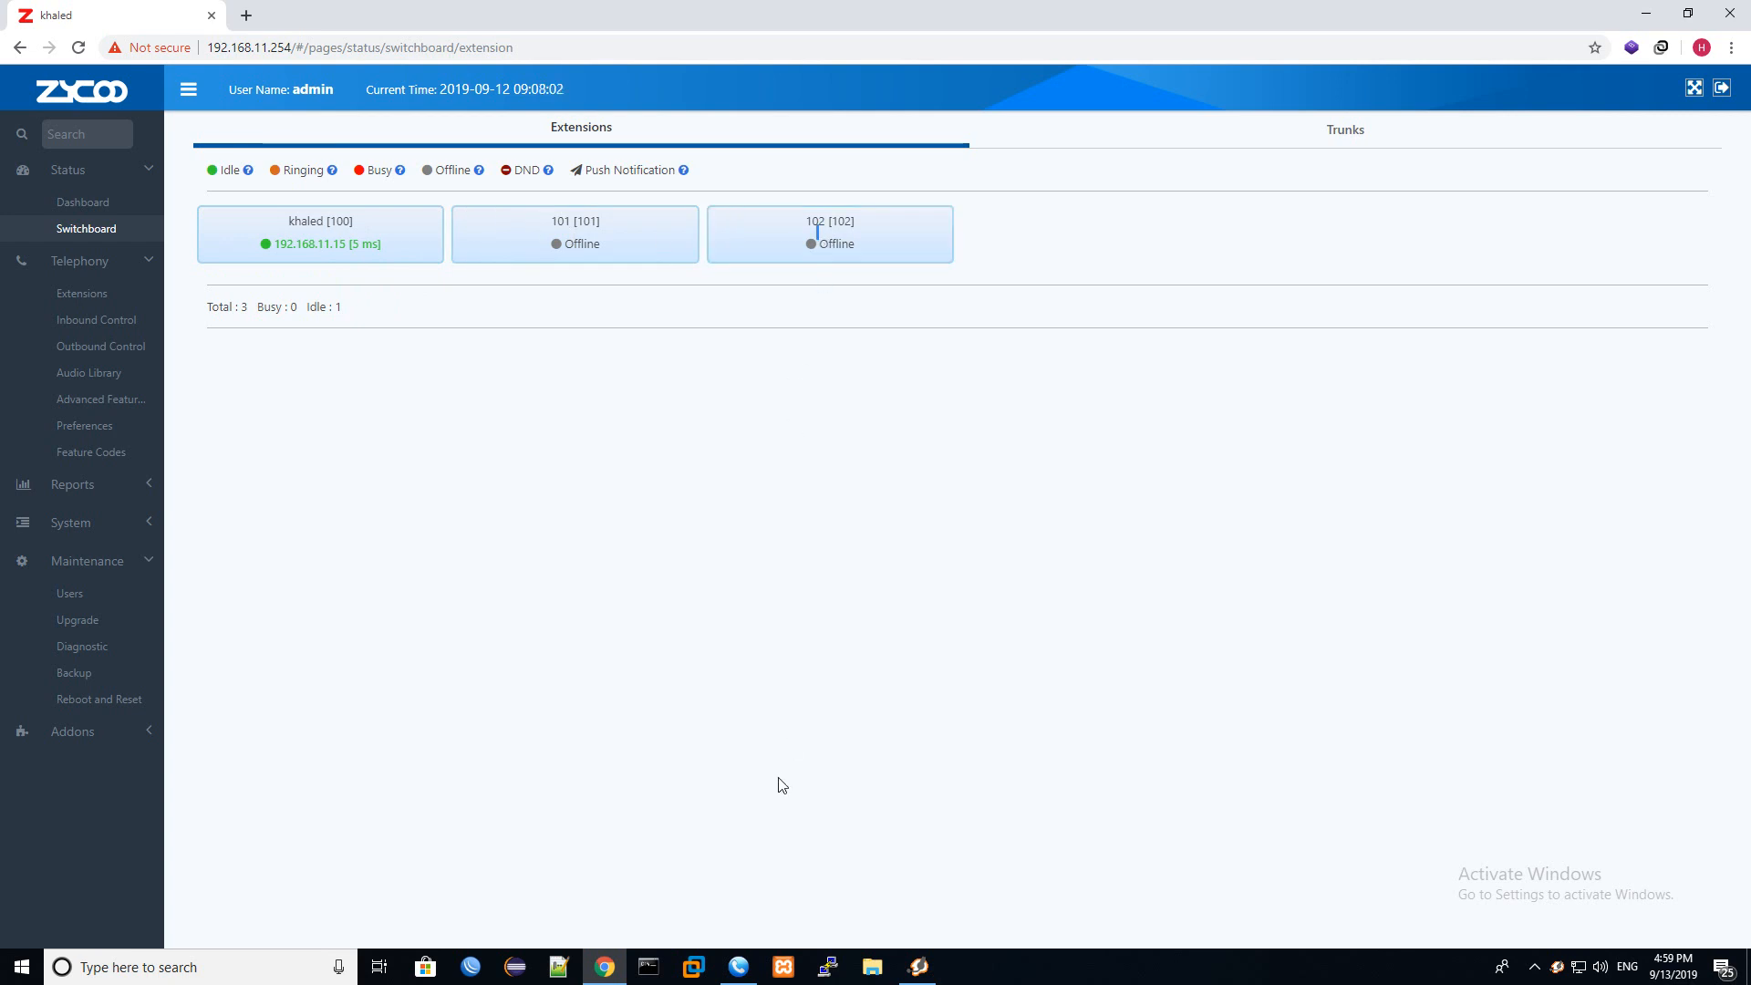
{"action": "left_click", "coordinate": [921, 971]}
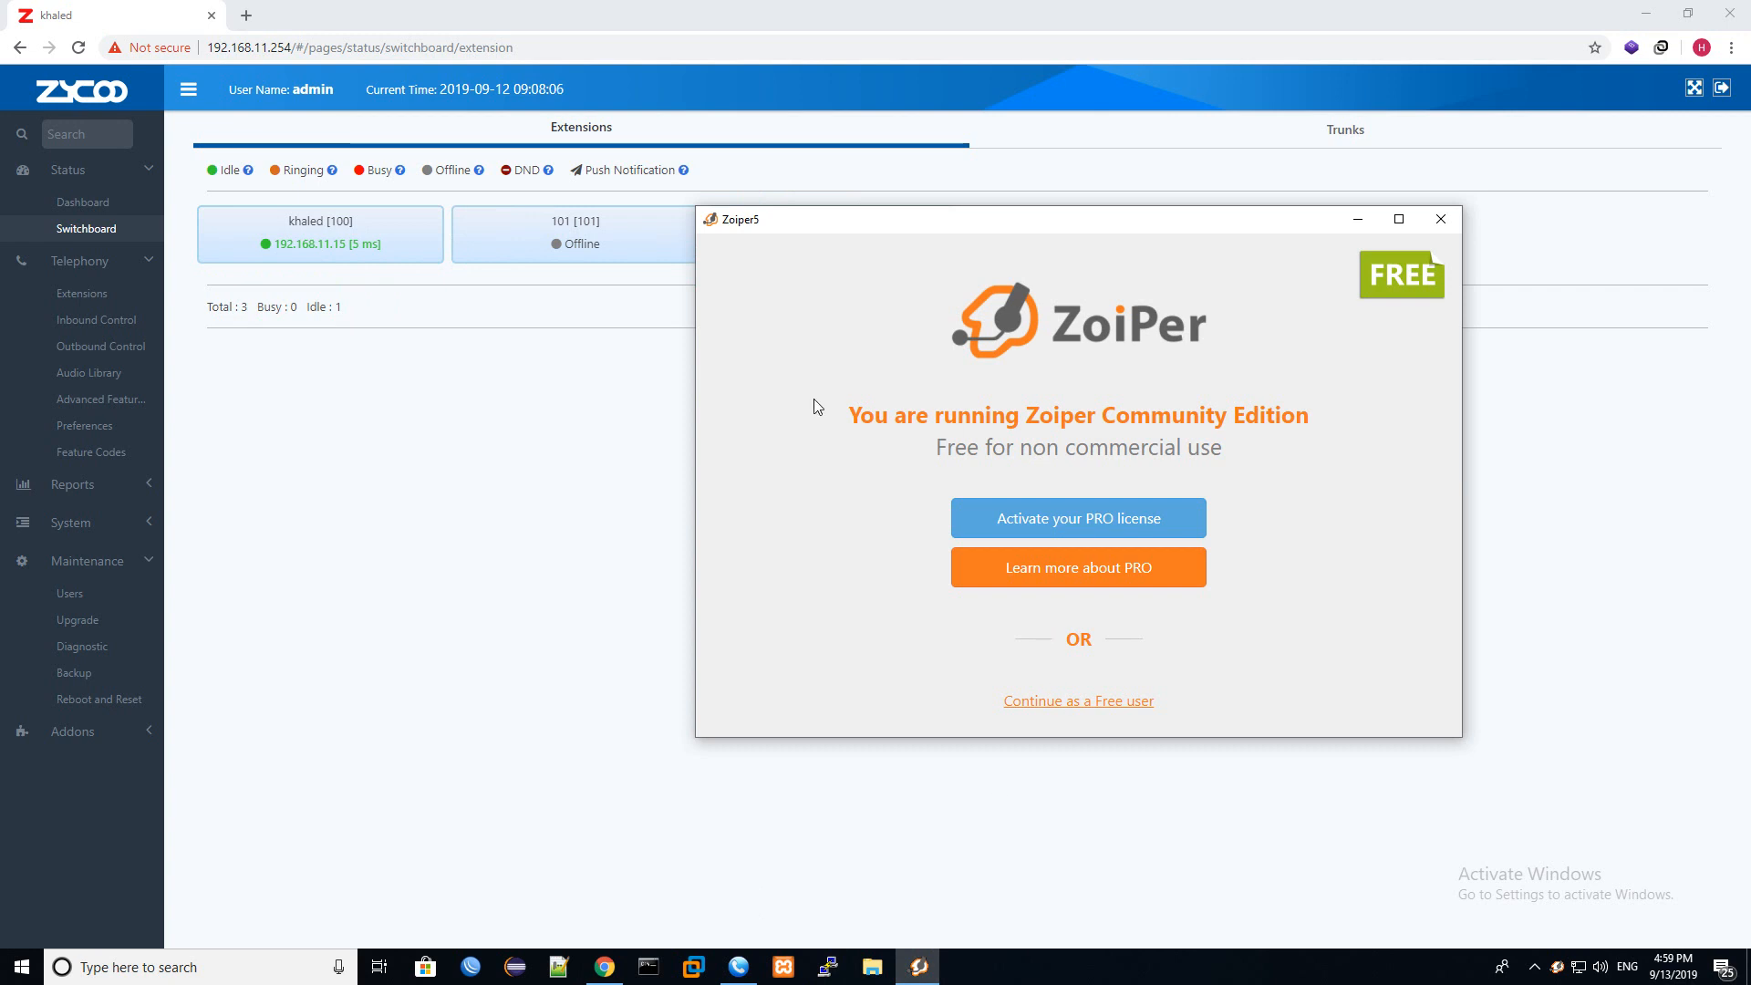
- Continue with the free Zoiper edition and delete the old 666 account
{"action": "left_click_drag", "start_coordinate": [912, 228], "coordinate": [637, 234]}
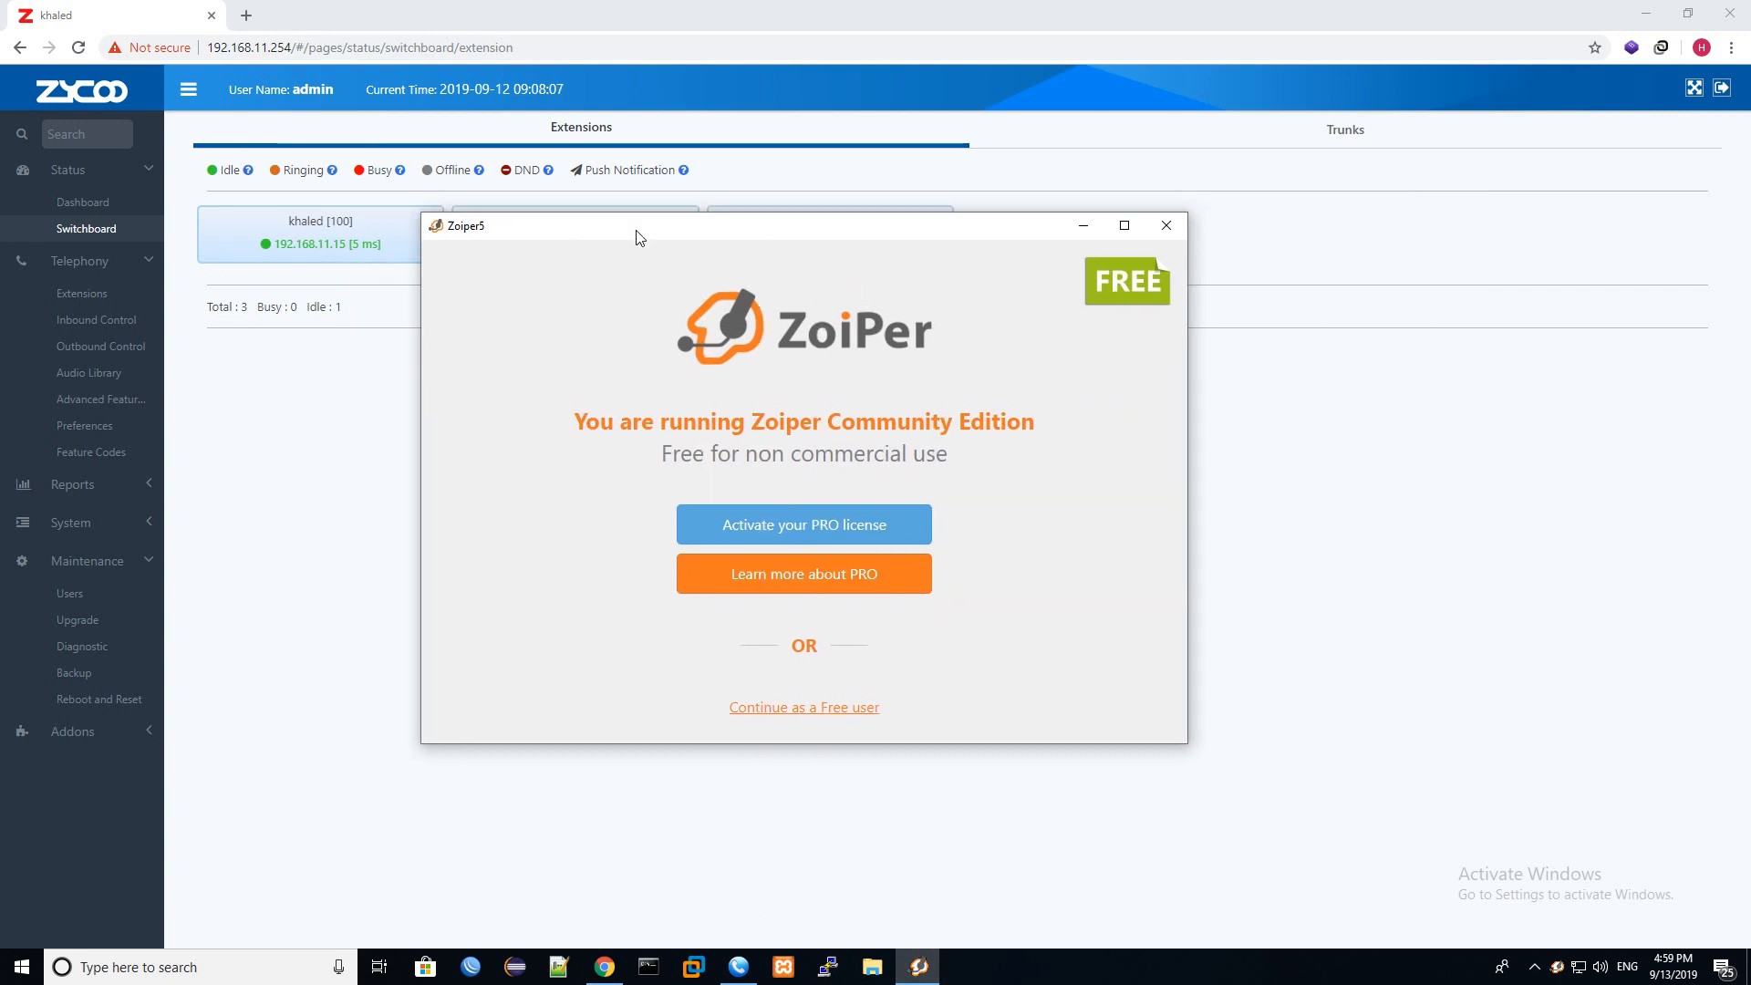
{"action": "left_click", "coordinate": [774, 709]}
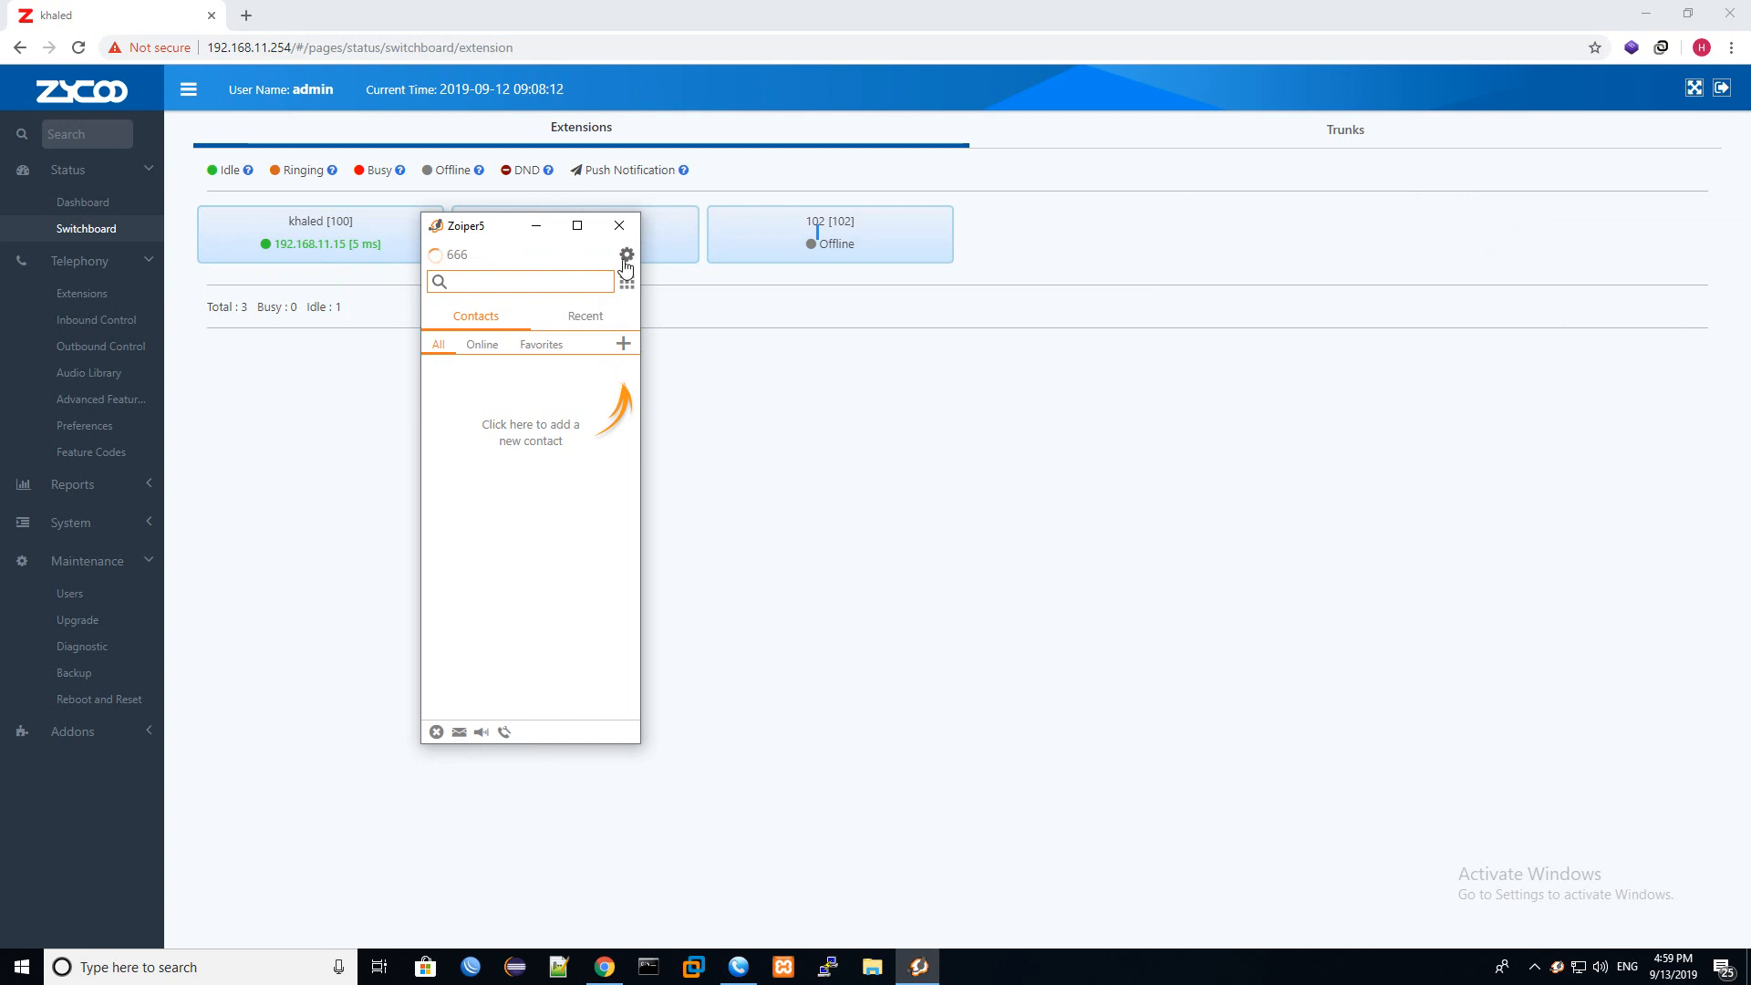
{"action": "left_click", "coordinate": [626, 259]}
{"action": "left_click", "coordinate": [609, 288]}
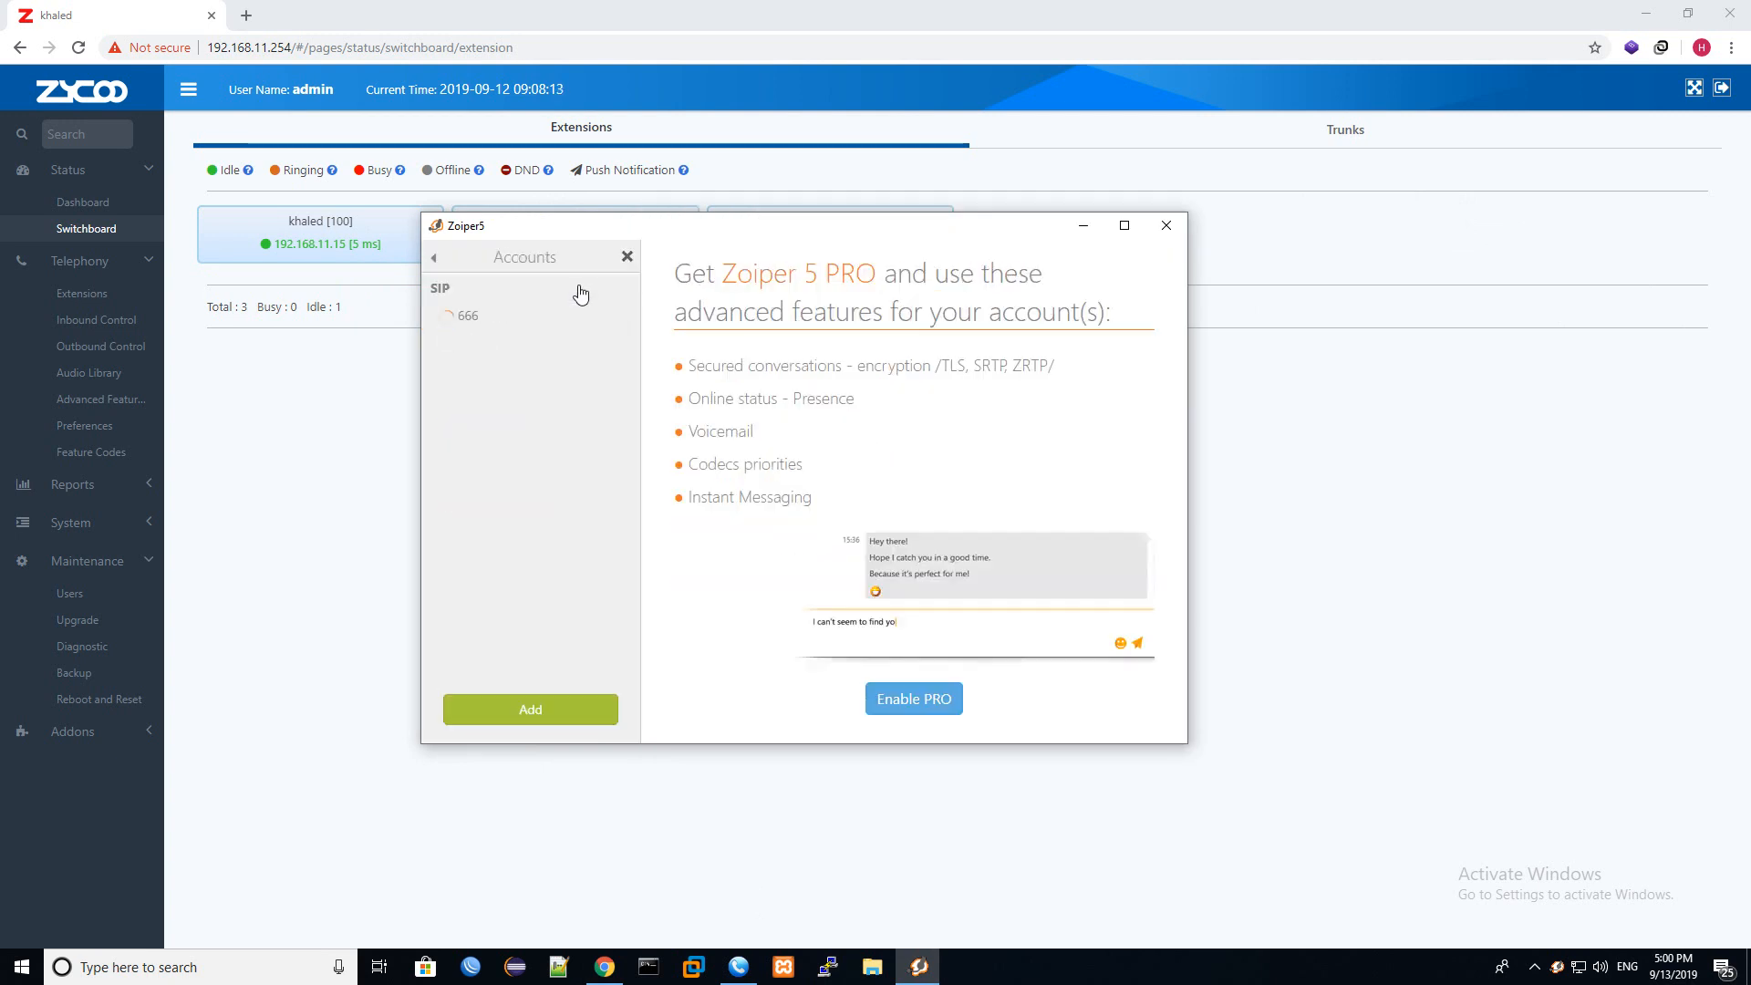
{"action": "left_click", "coordinate": [501, 317]}
{"action": "left_click", "coordinate": [1156, 279]}
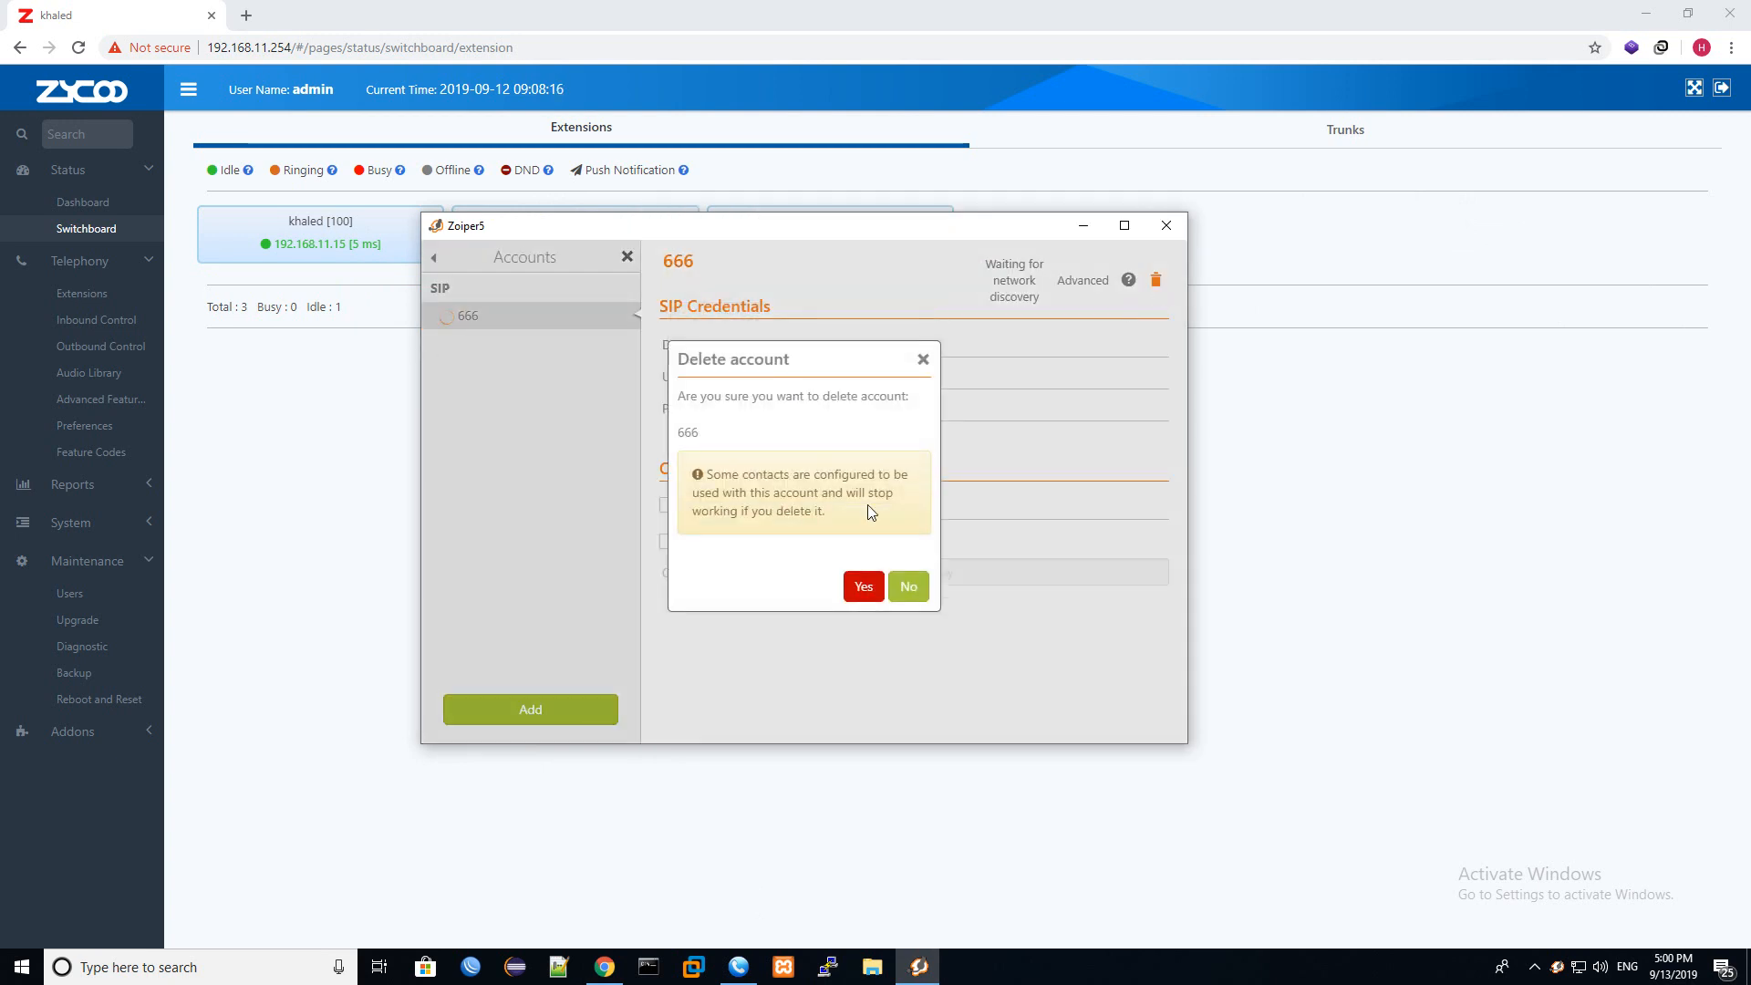
{"action": "left_click", "coordinate": [863, 586]}
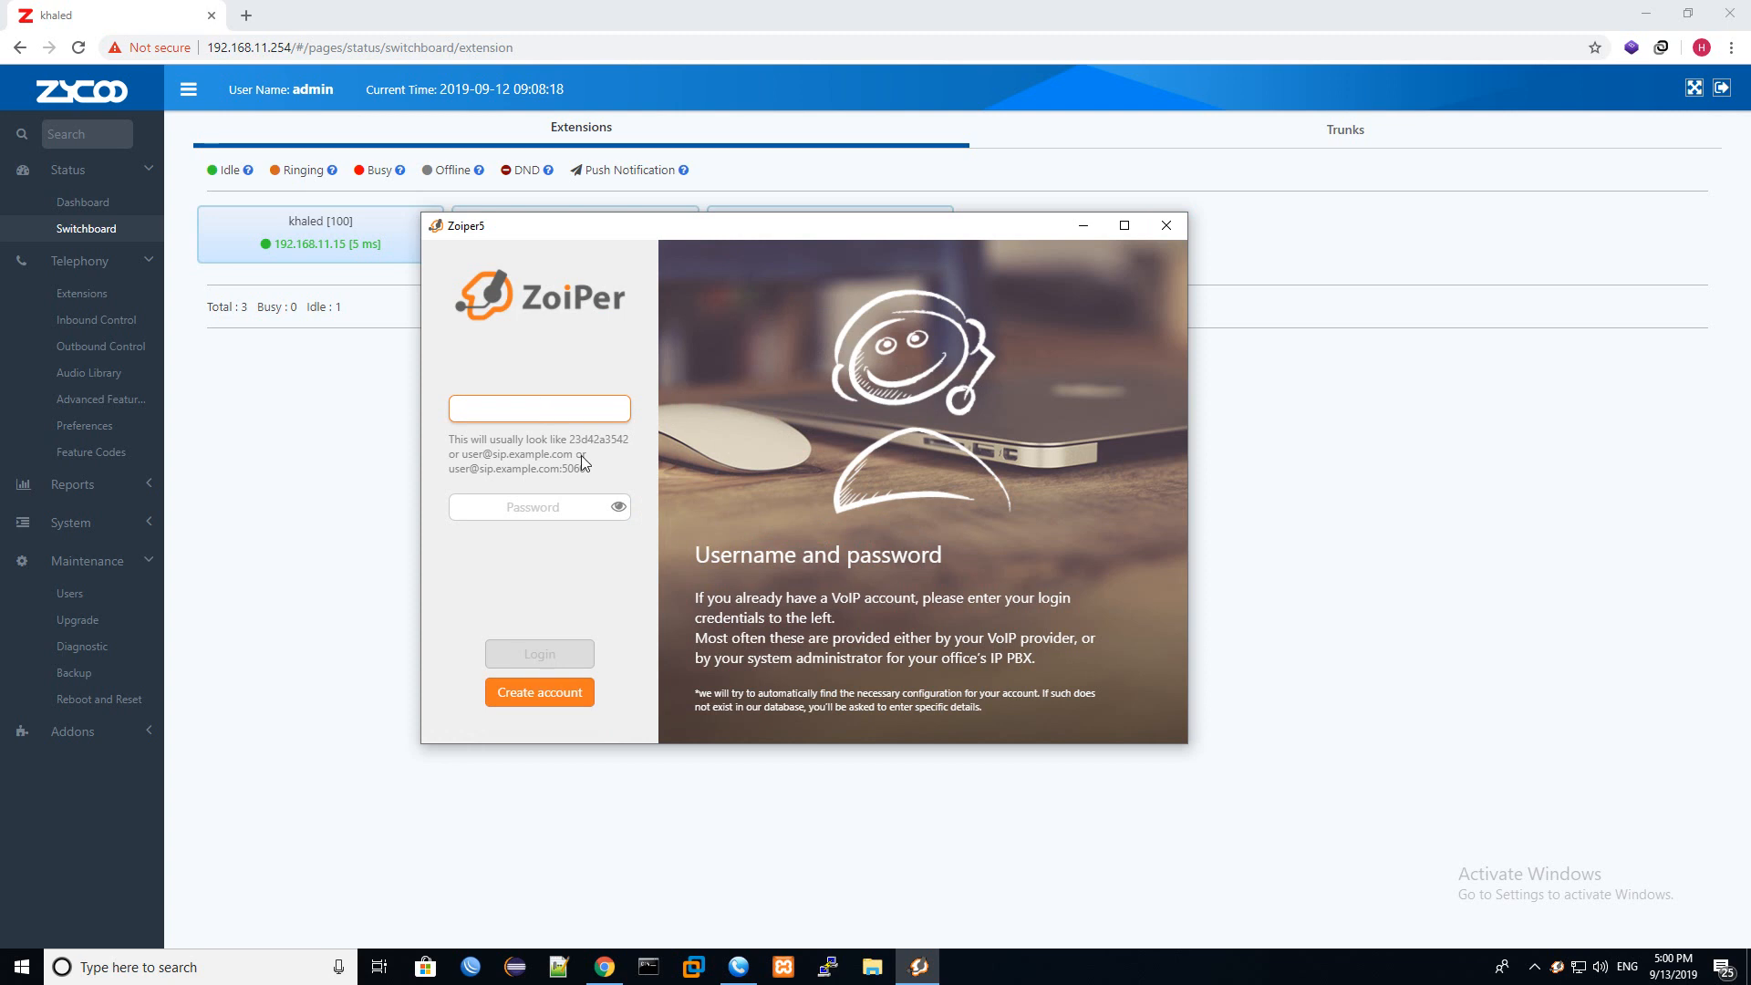
{"action": "left_click_drag", "start_coordinate": [556, 239], "coordinate": [720, 262]}
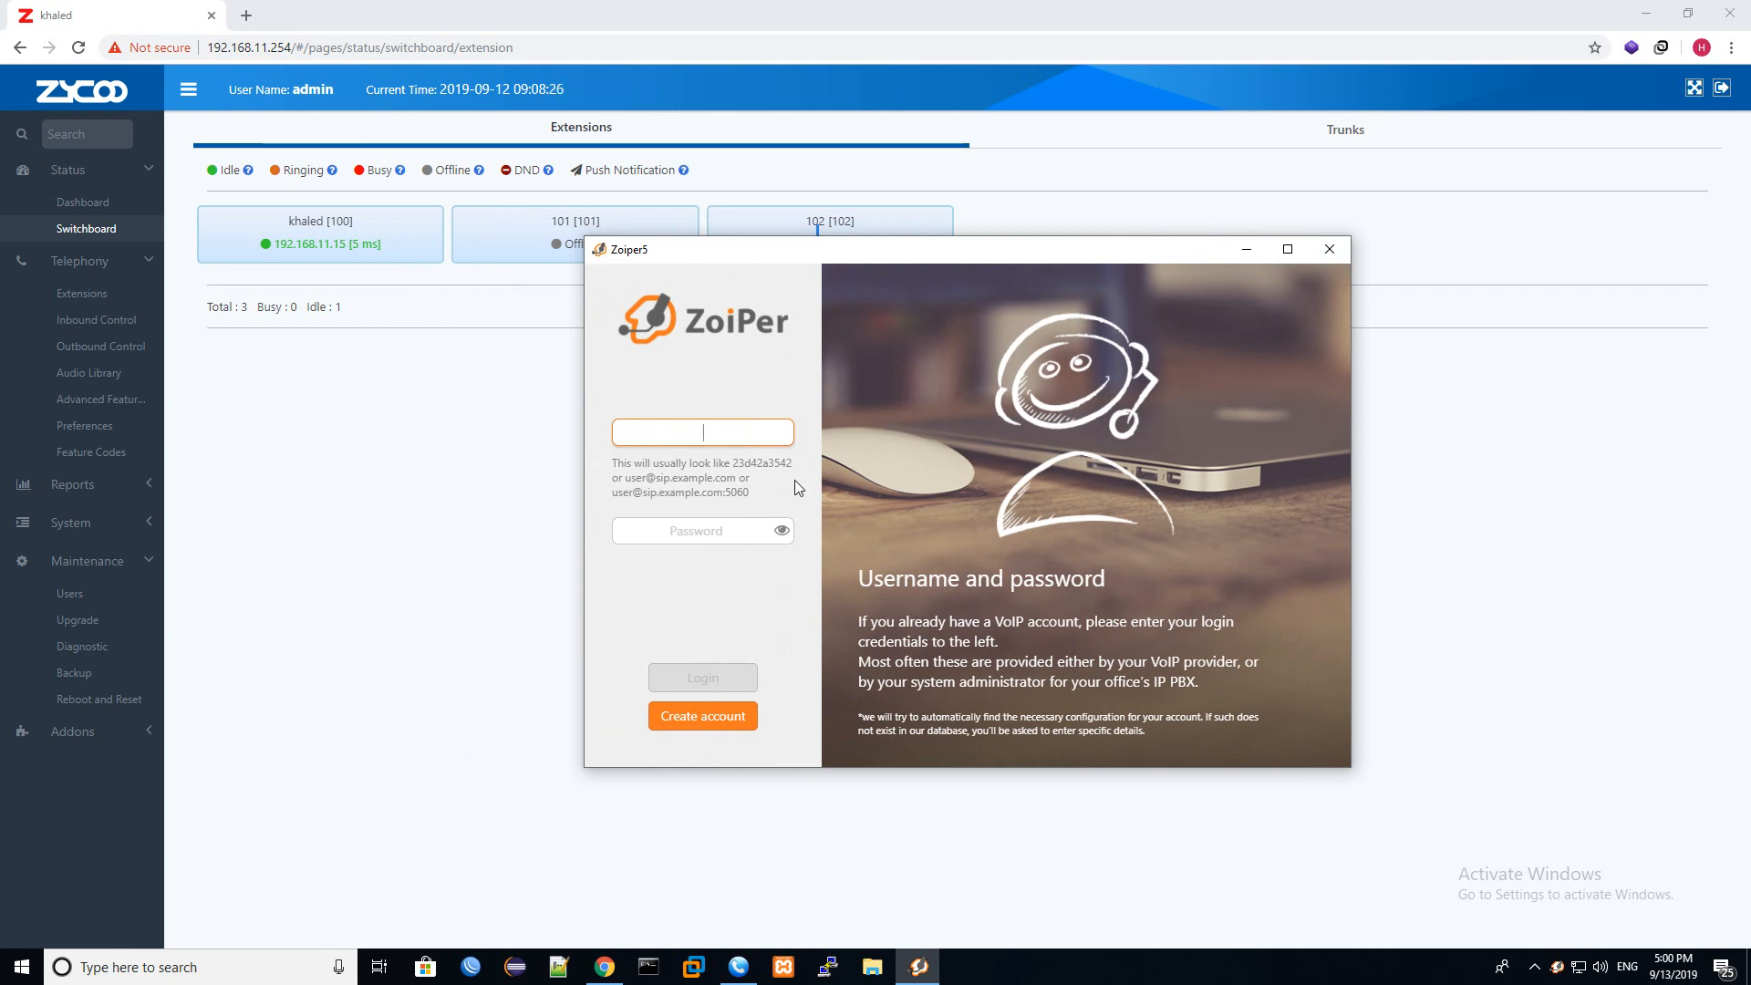
{"action": "type", "text": "101@"}
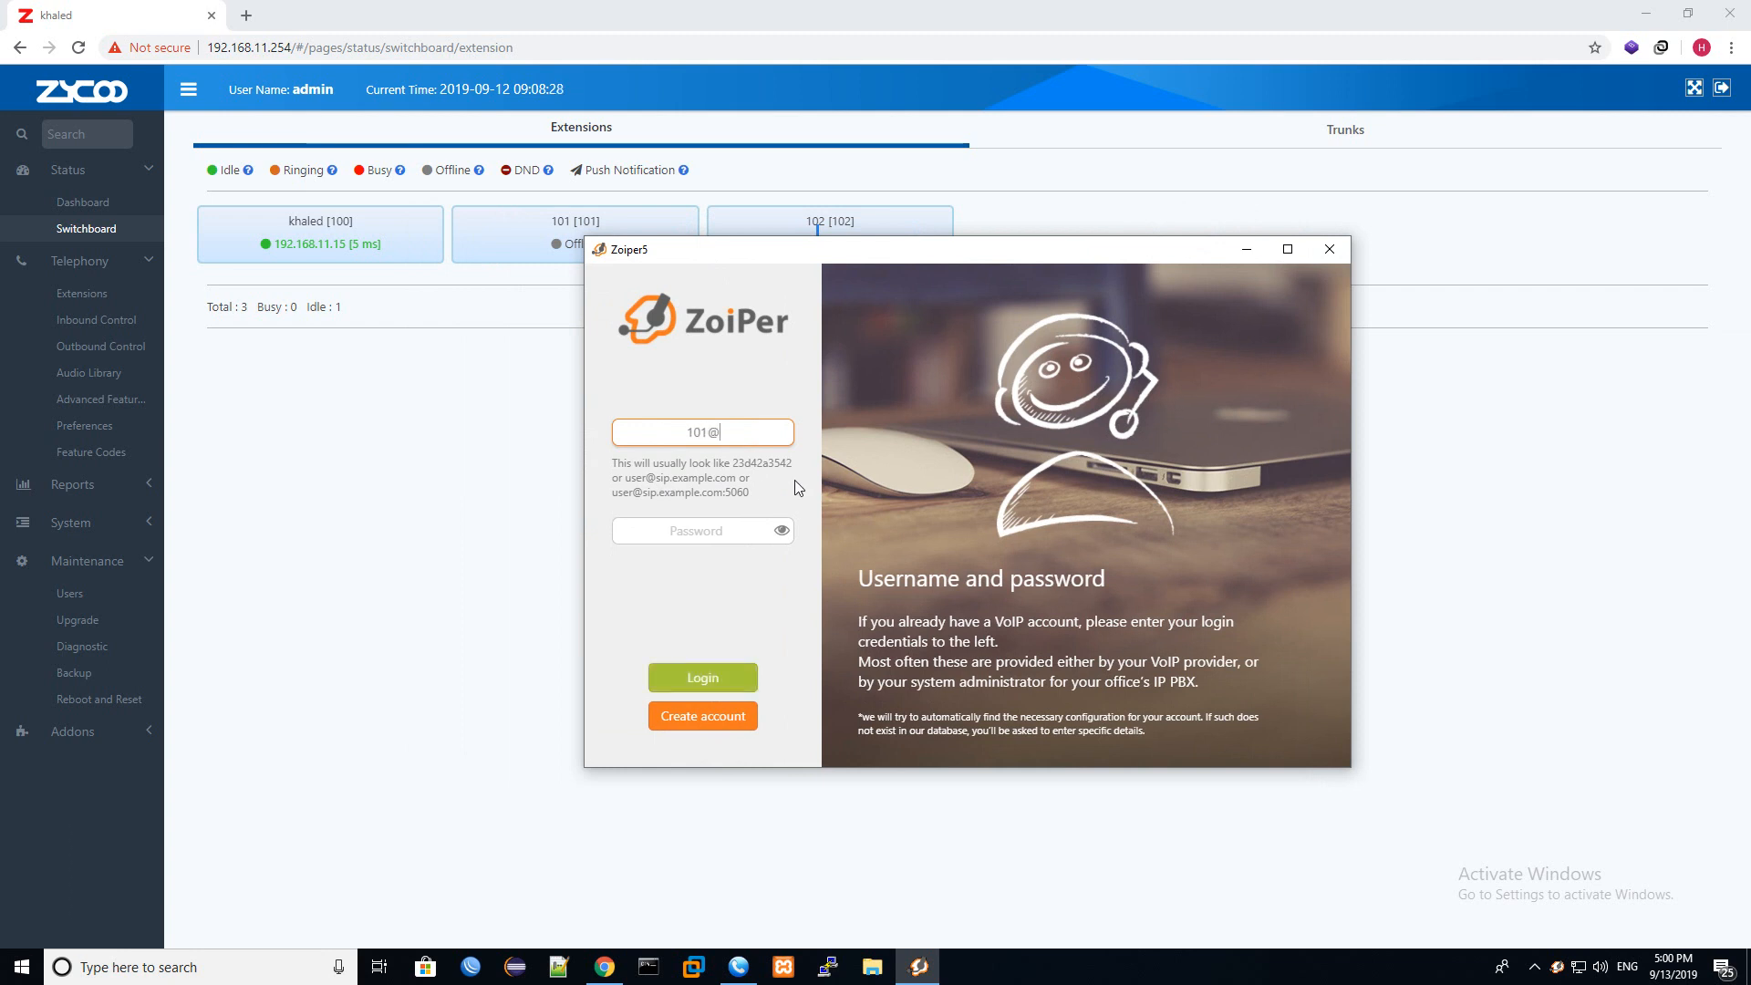
{"action": "type", "text": "192.168.11.254"}
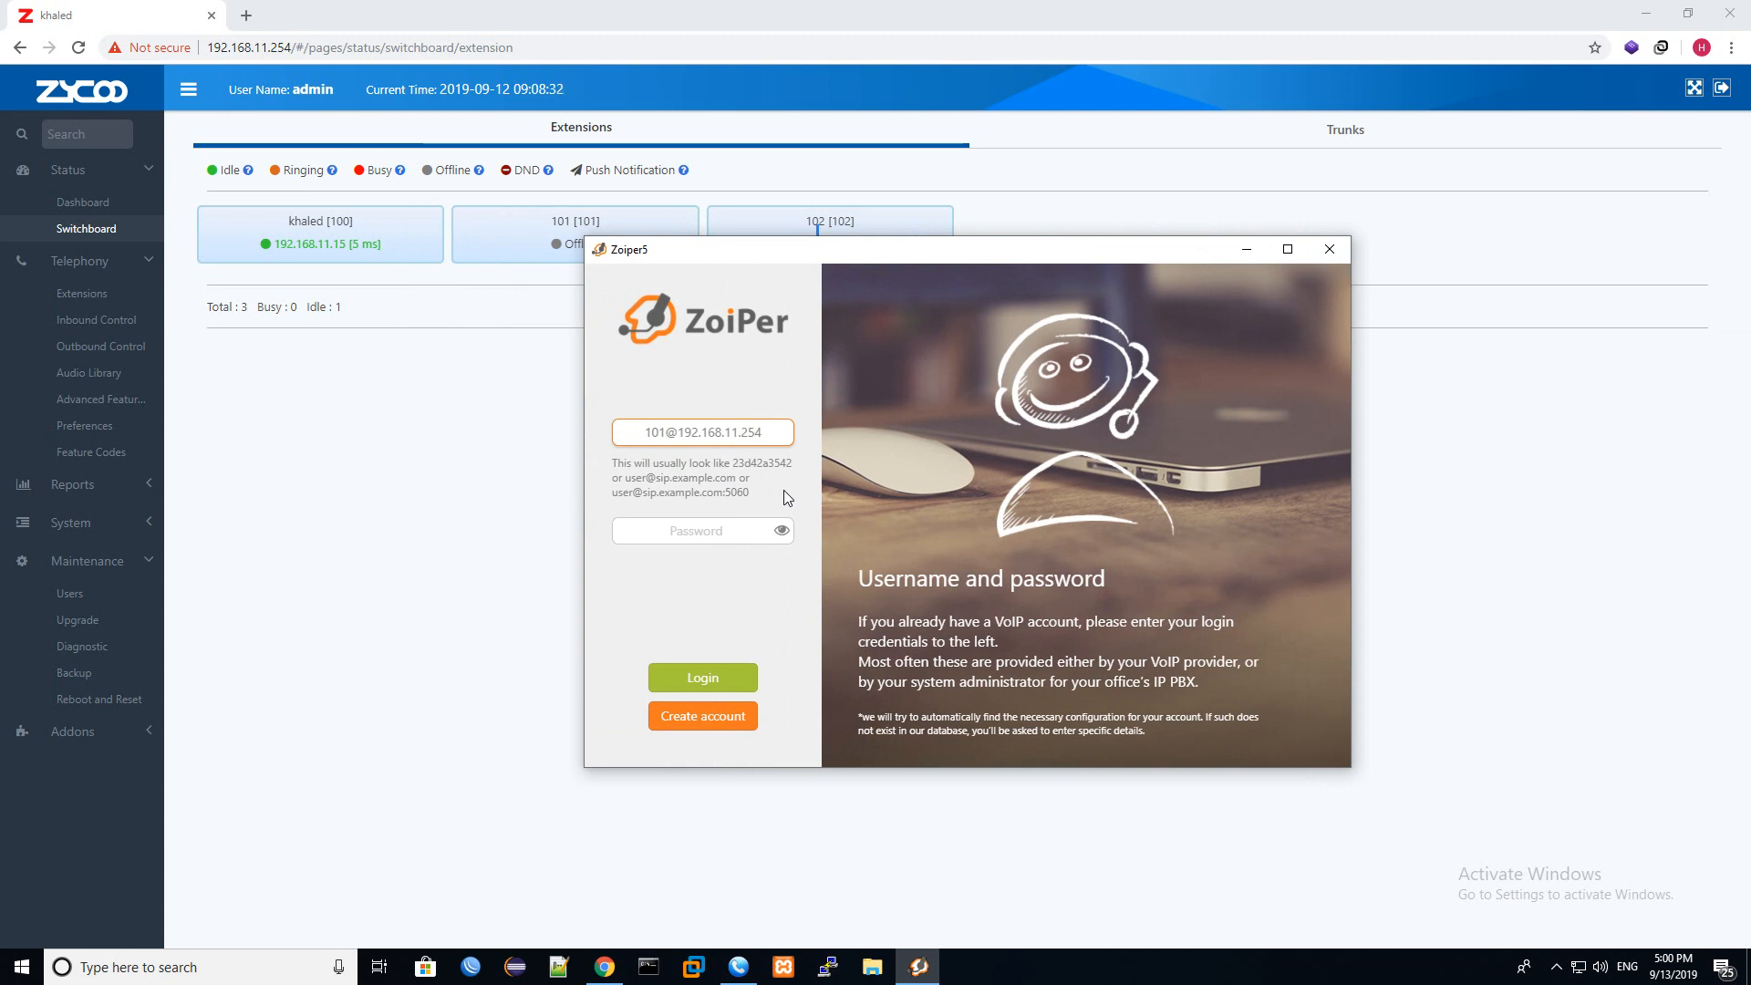
{"action": "left_click", "coordinate": [744, 529]}
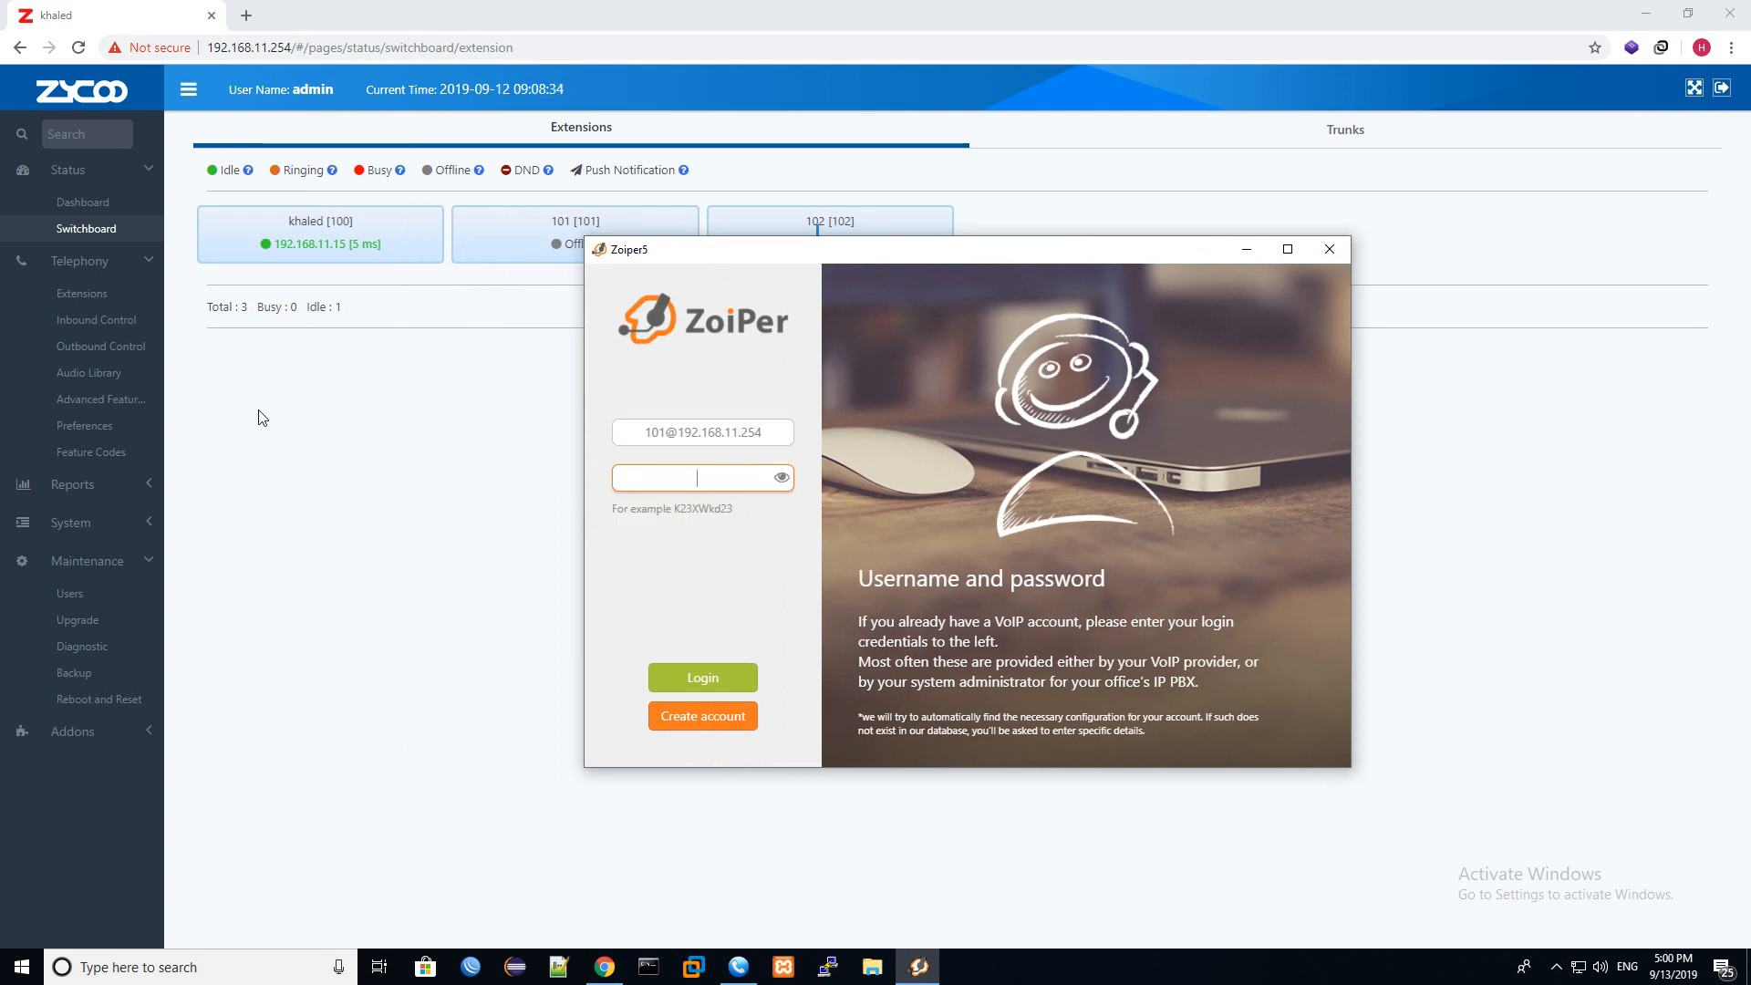
{"action": "left_click", "coordinate": [781, 479]}
- Copy extension 101's password from CooVox and paste it over Zoiper's typed password
{"action": "left_click", "coordinate": [75, 294]}
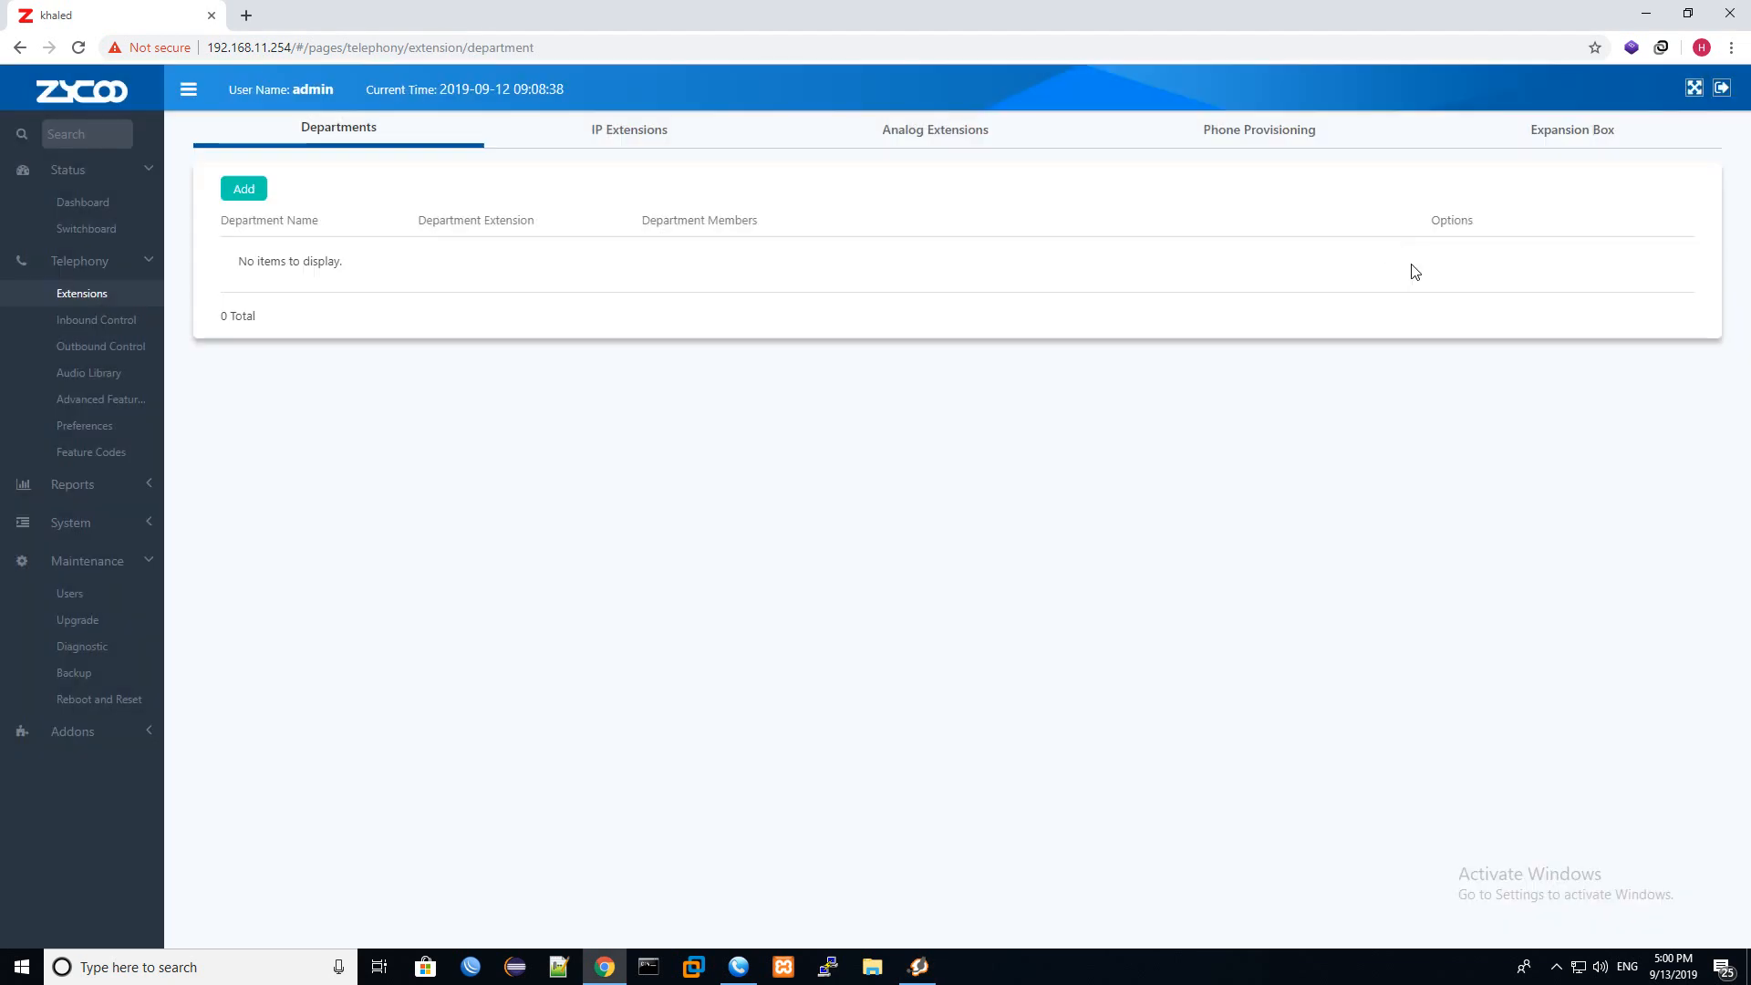
{"action": "left_click", "coordinate": [688, 142]}
{"action": "left_click", "coordinate": [1493, 377]}
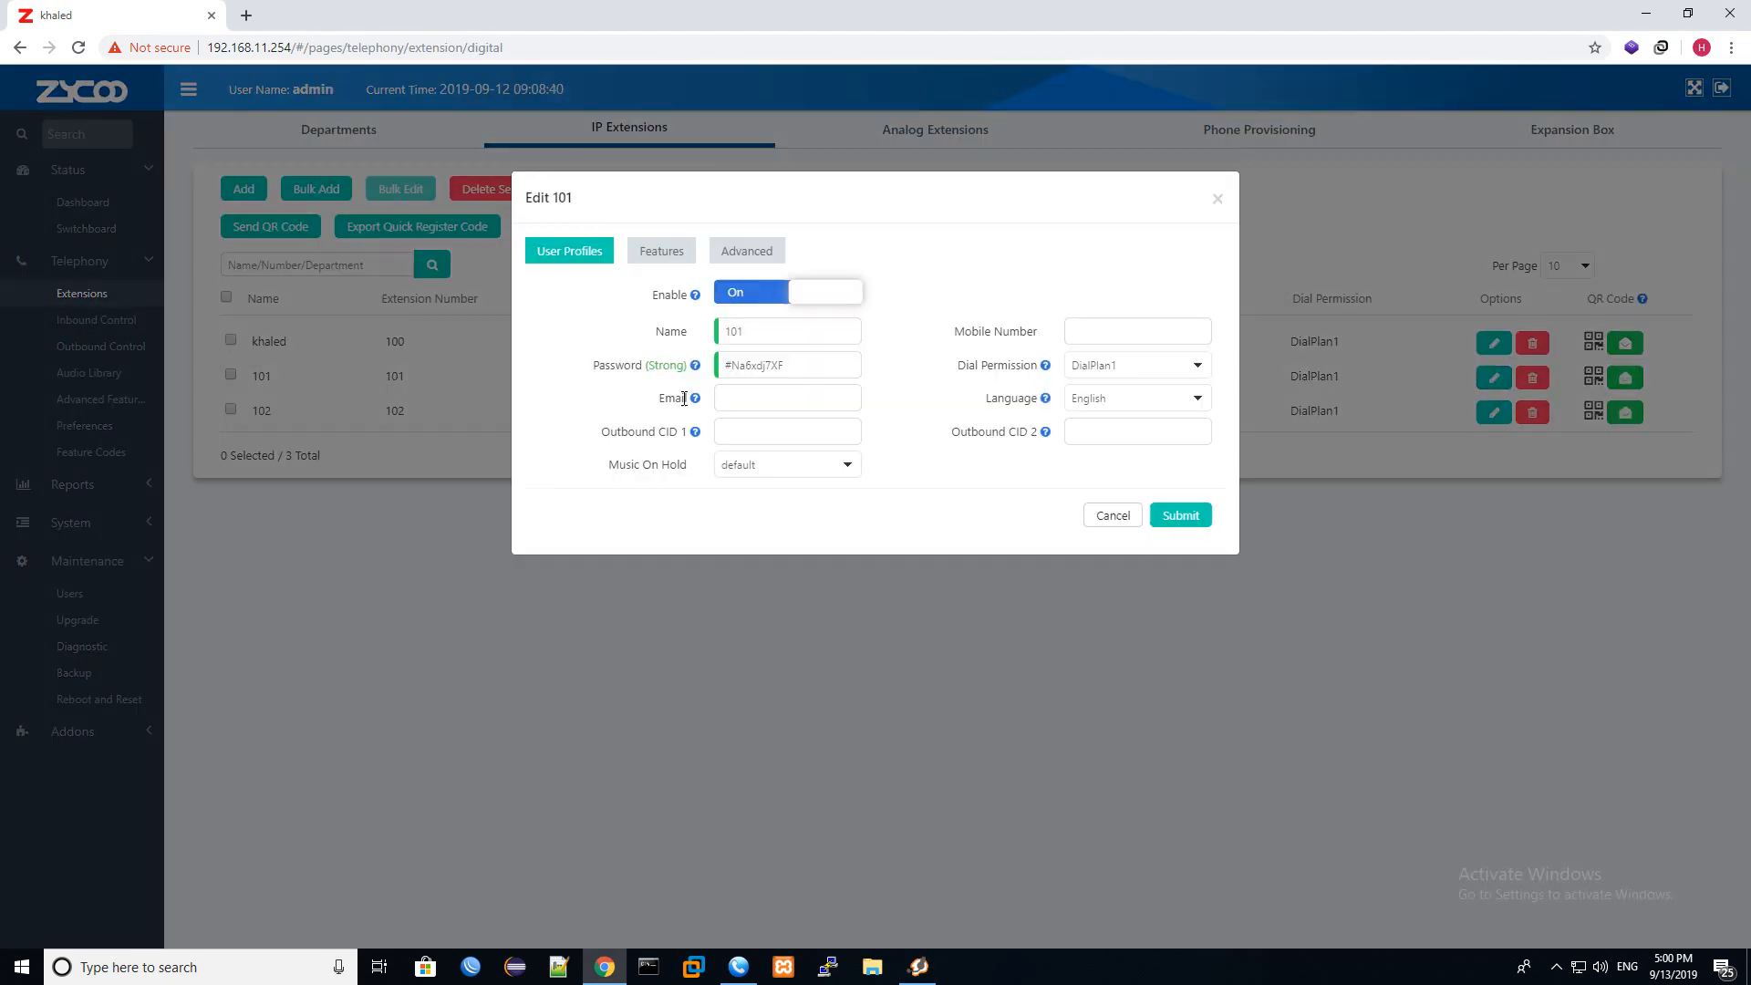
{"action": "left_click", "coordinate": [825, 378]}
{"action": "left_click_drag", "start_coordinate": [825, 377], "coordinate": [545, 381]}
{"action": "key", "text": "ctrl+c"}
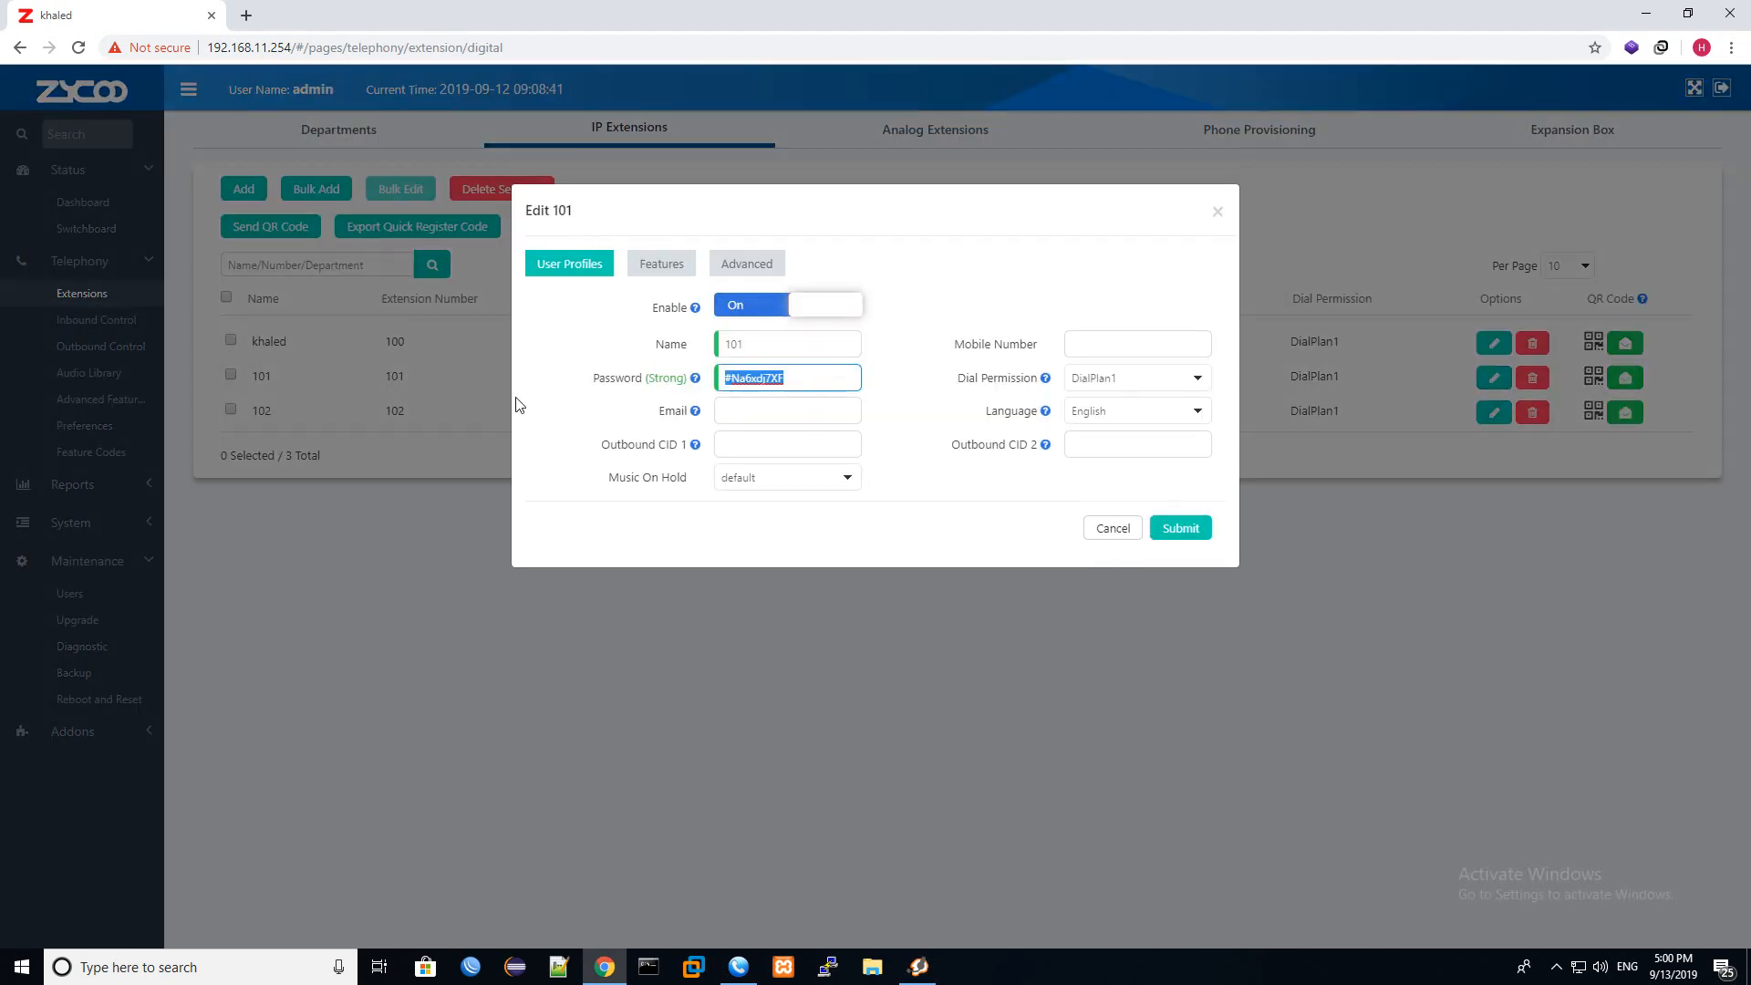
{"action": "left_click", "coordinate": [1217, 212]}
{"action": "left_click", "coordinate": [918, 967]}
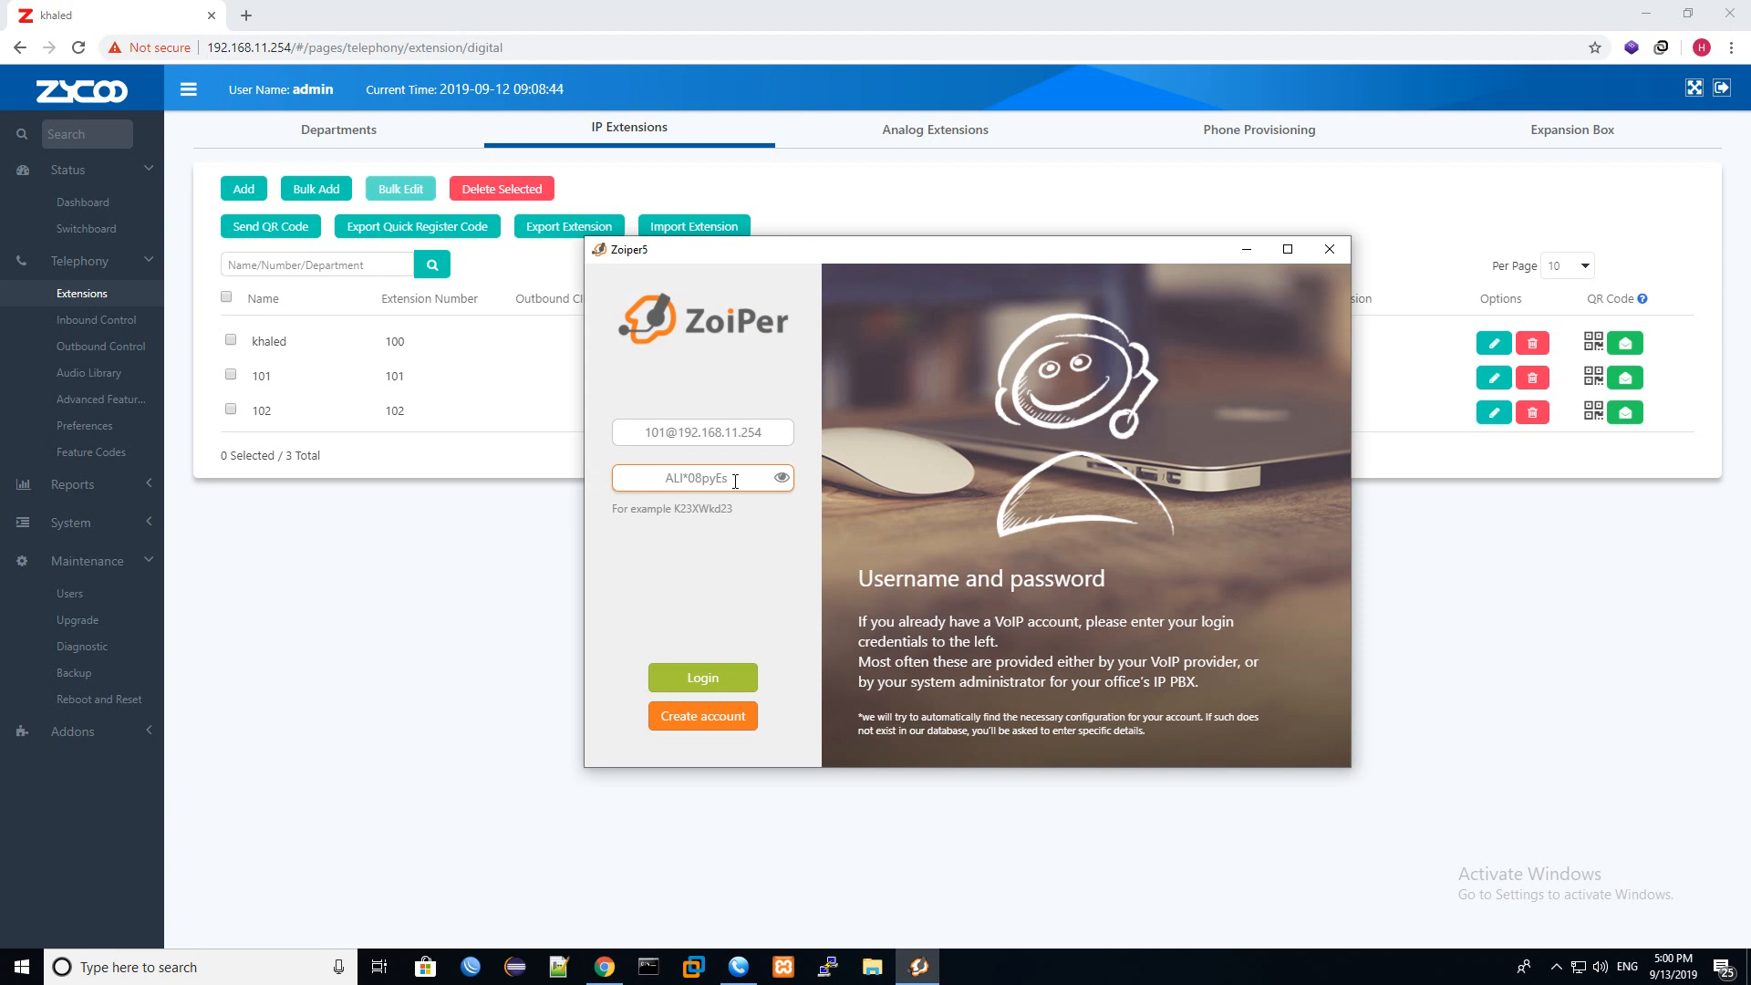
{"action": "left_click_drag", "start_coordinate": [735, 481], "coordinate": [663, 479]}
{"action": "key", "text": "ctrl+v"}
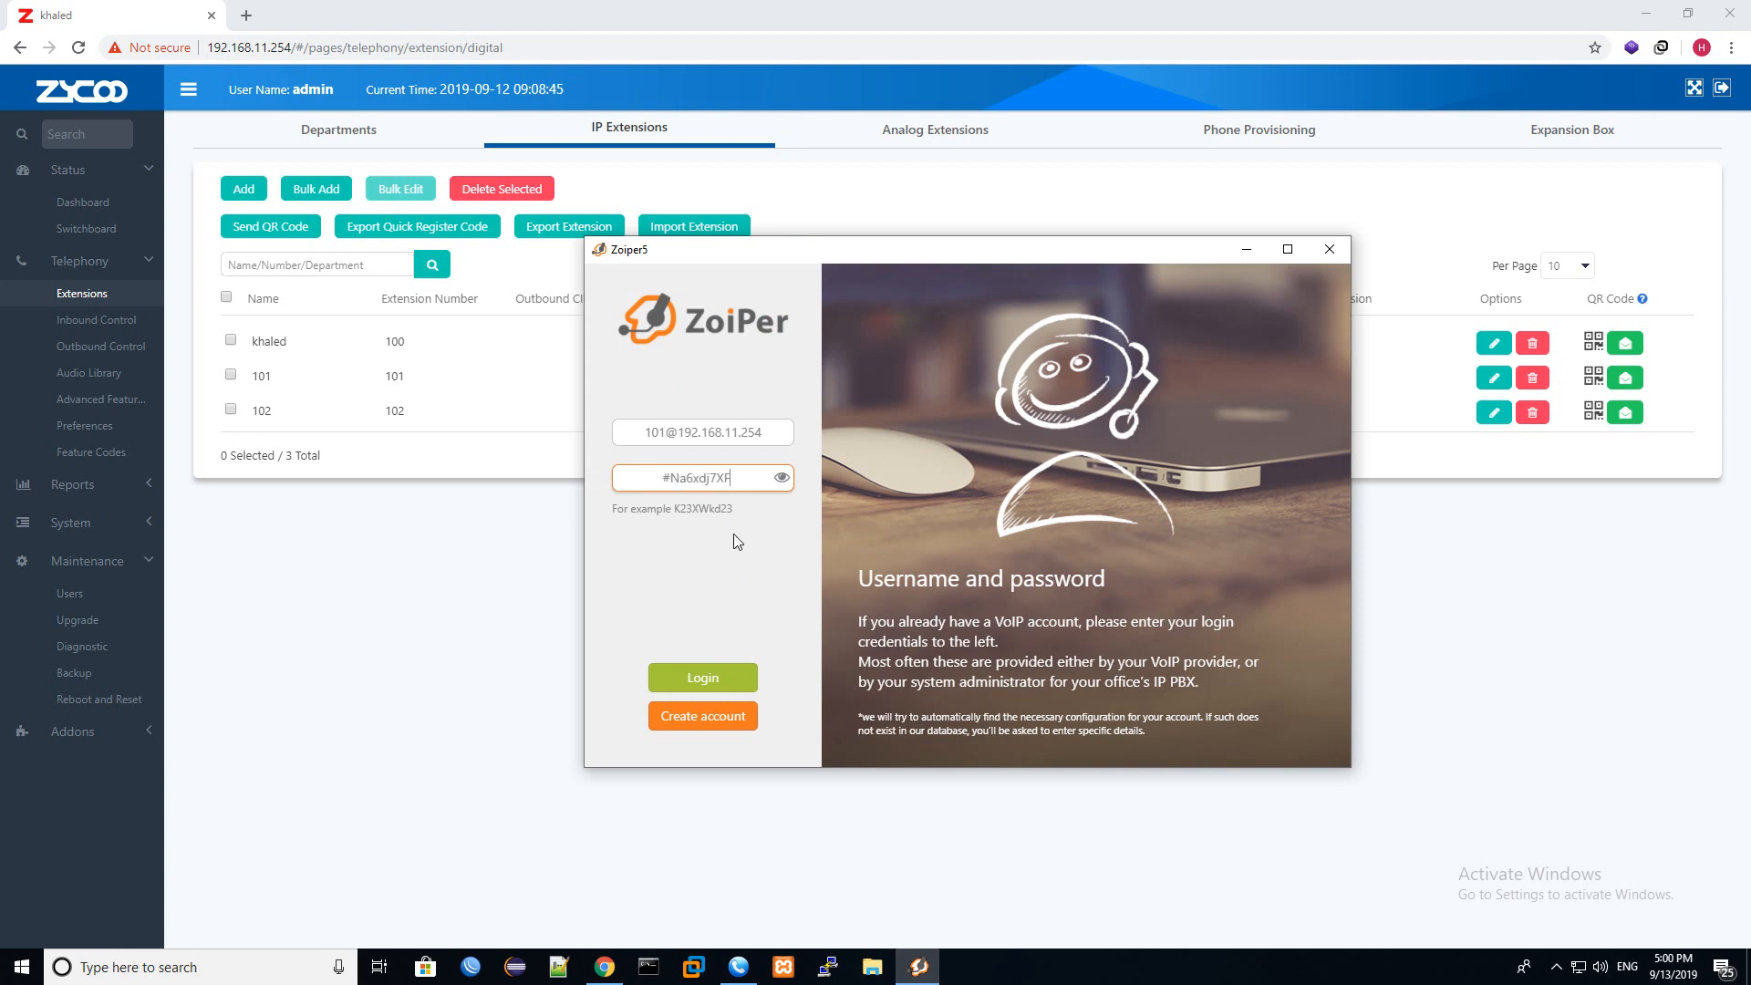
{"action": "left_click", "coordinate": [702, 678]}
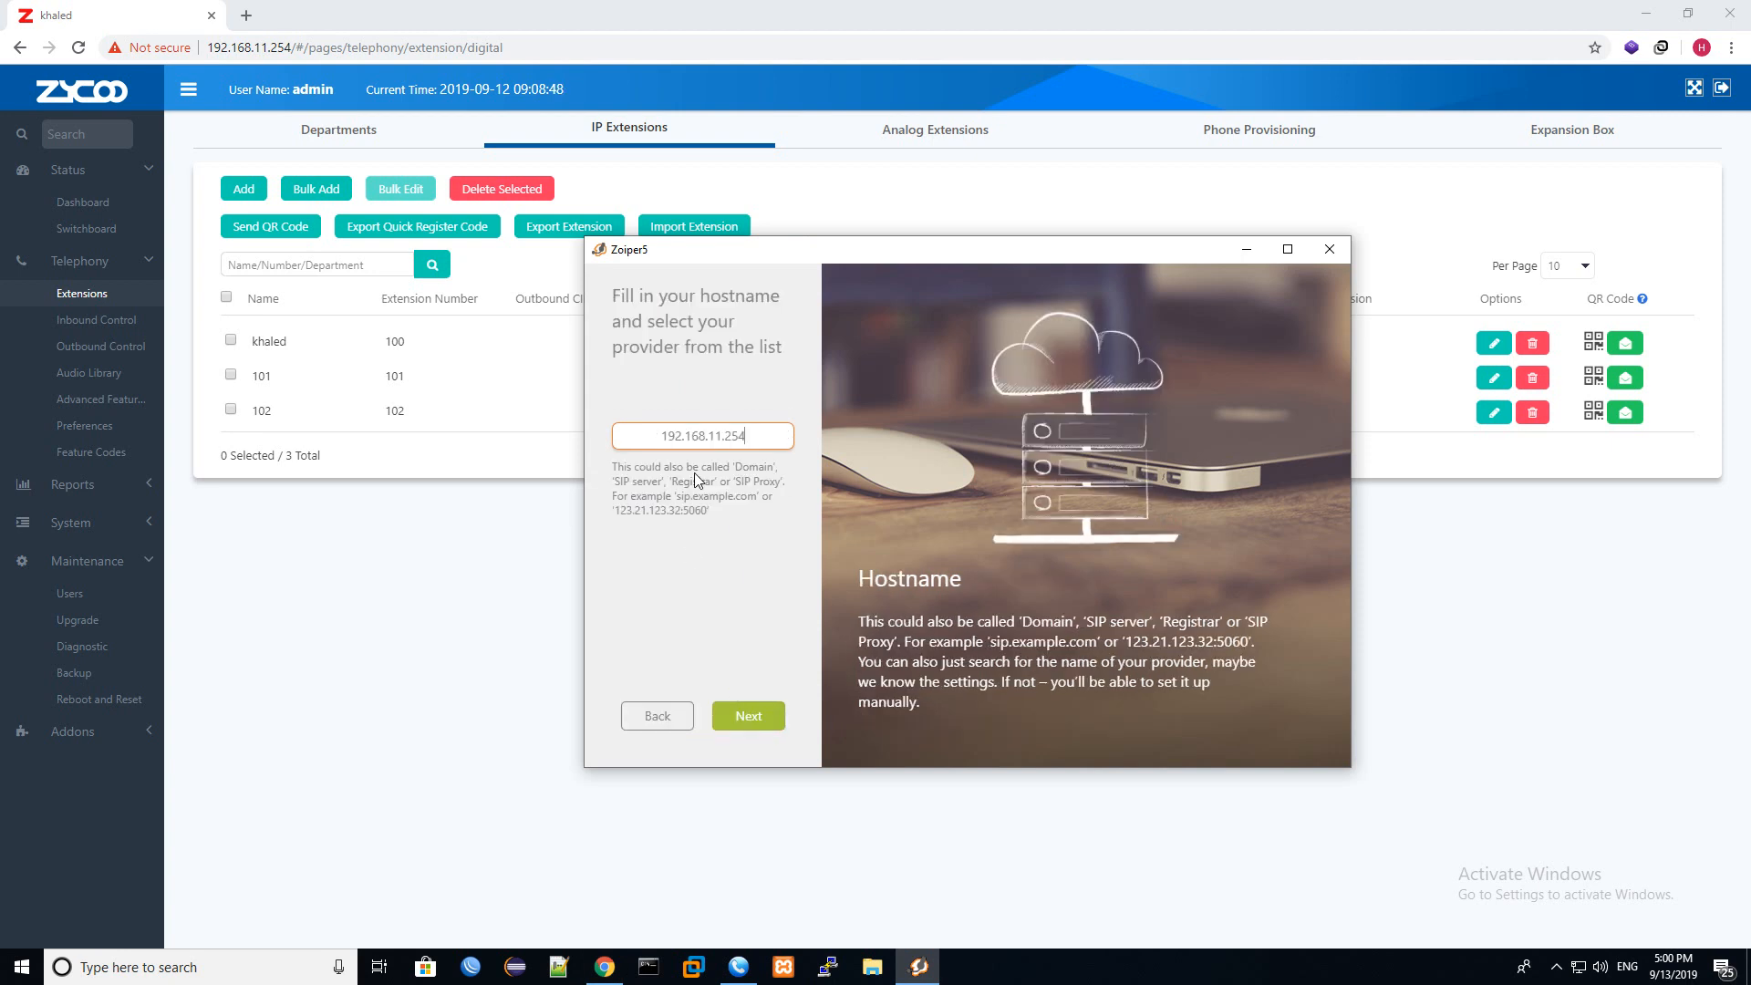
{"action": "left_click", "coordinate": [748, 718]}
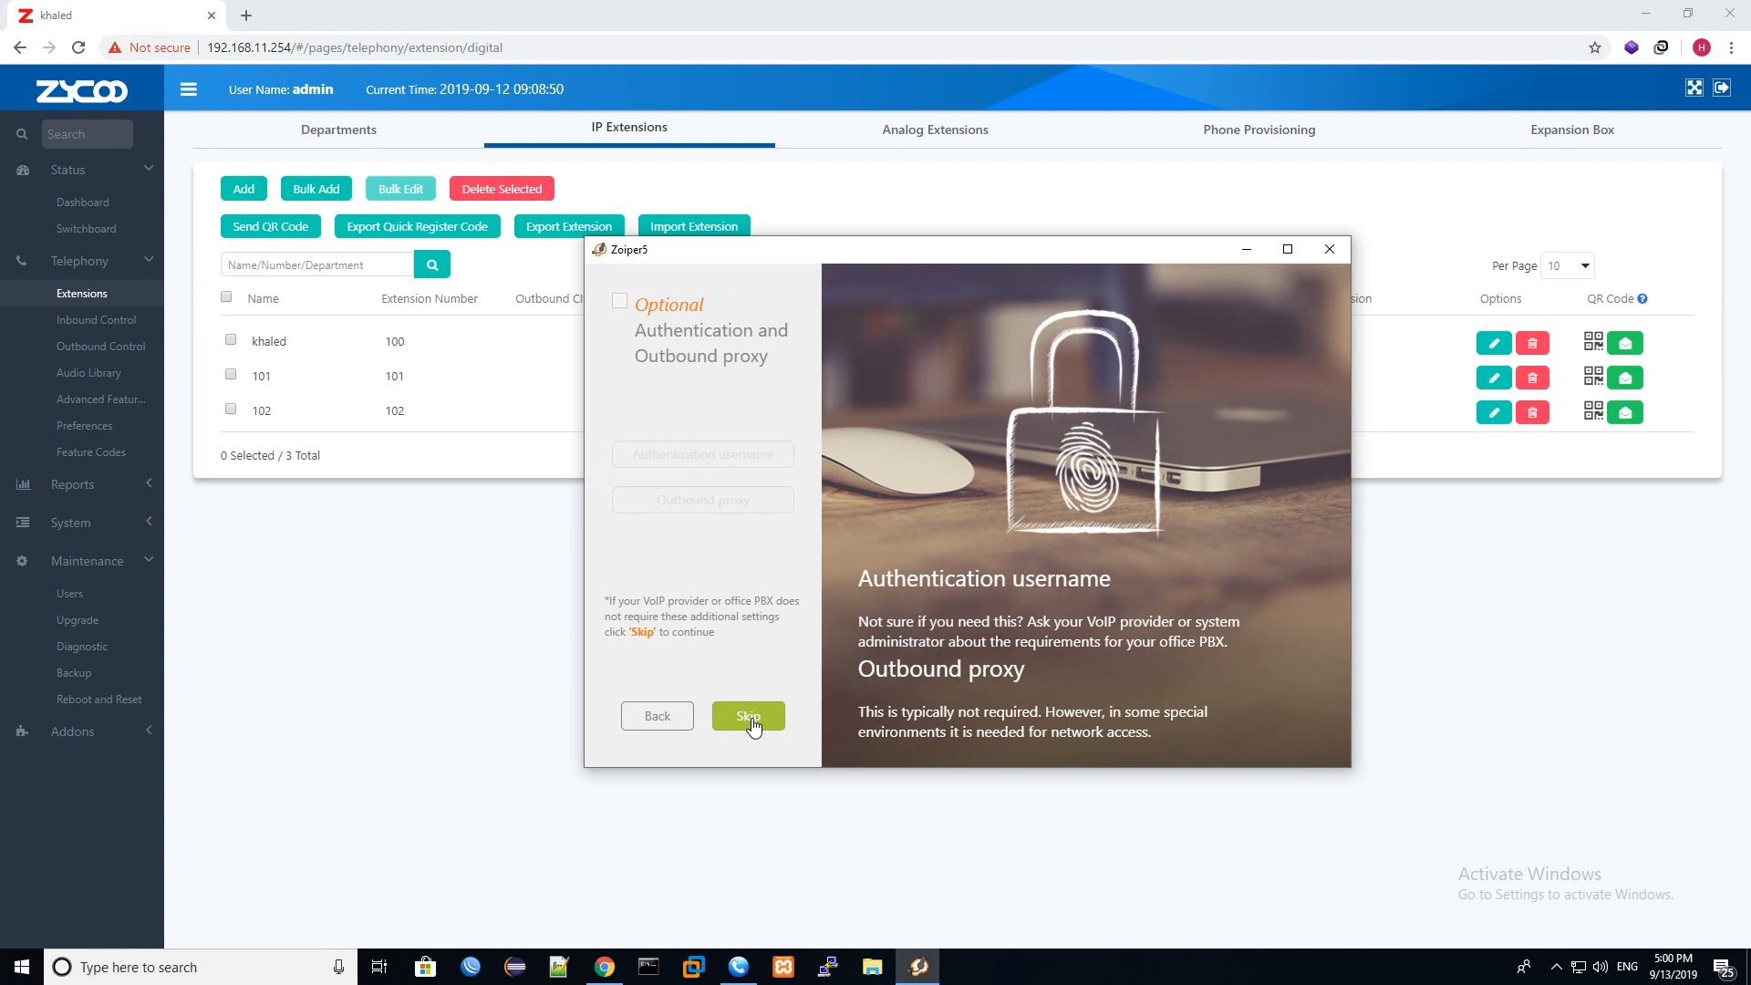
{"action": "left_click", "coordinate": [749, 717]}
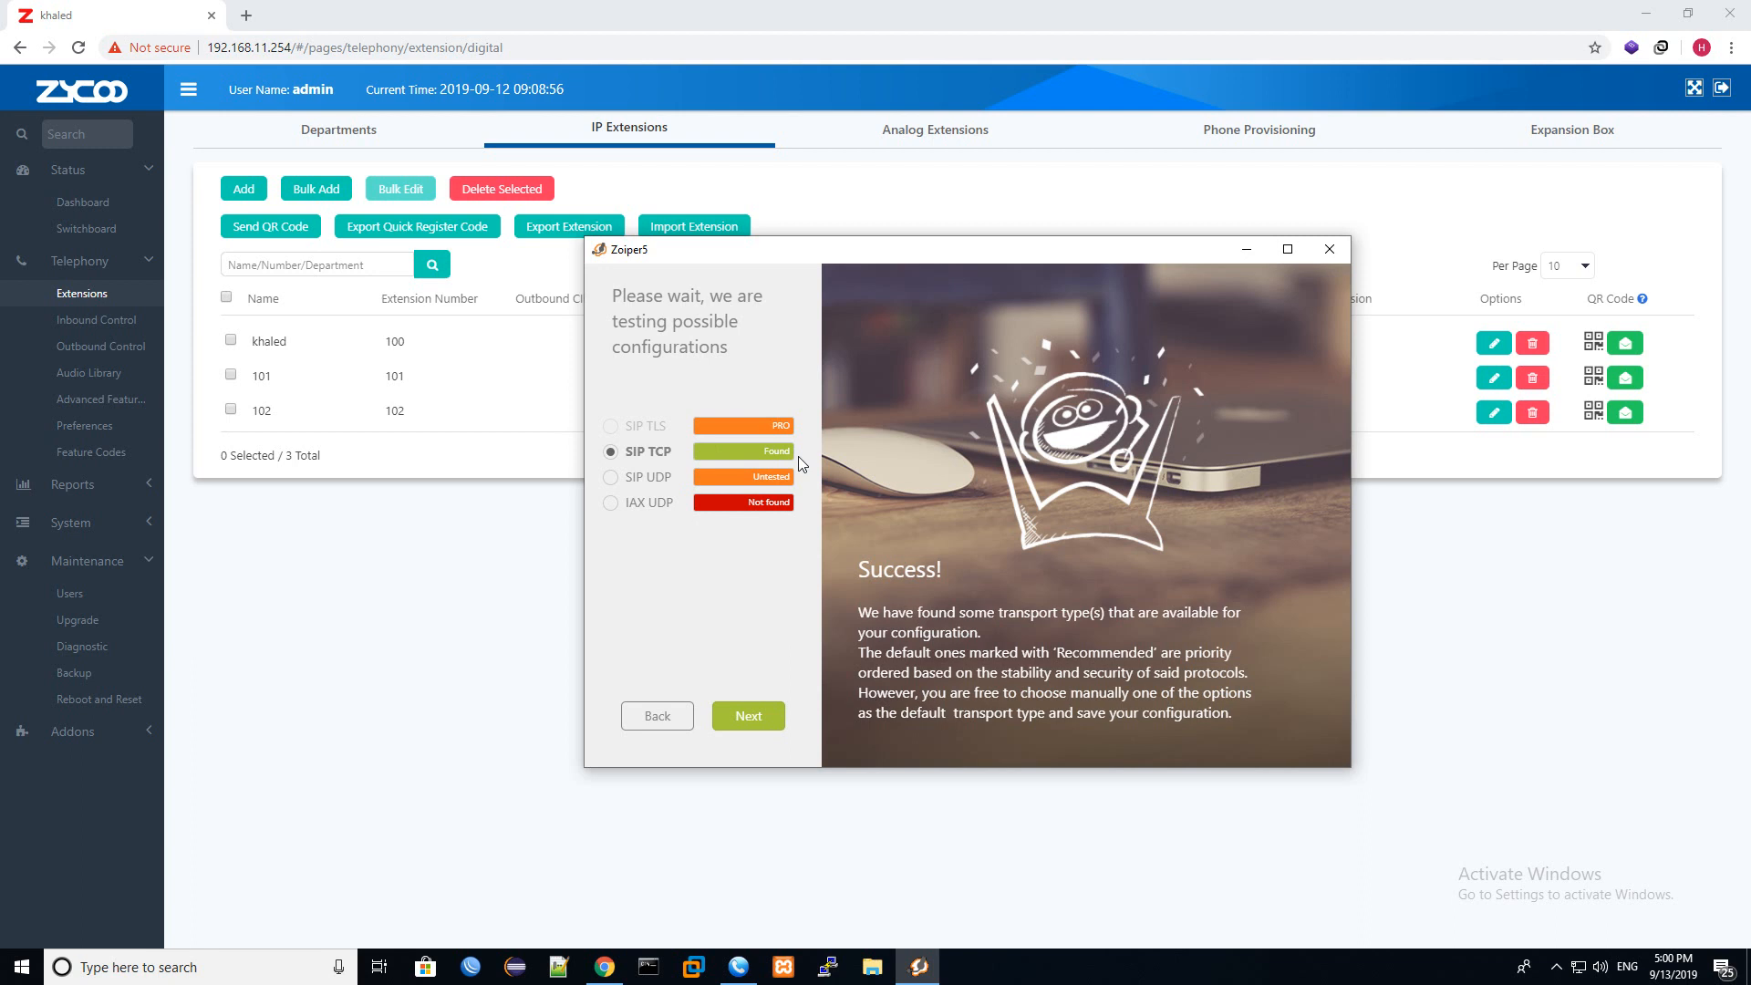
{"action": "left_click", "coordinate": [755, 723]}
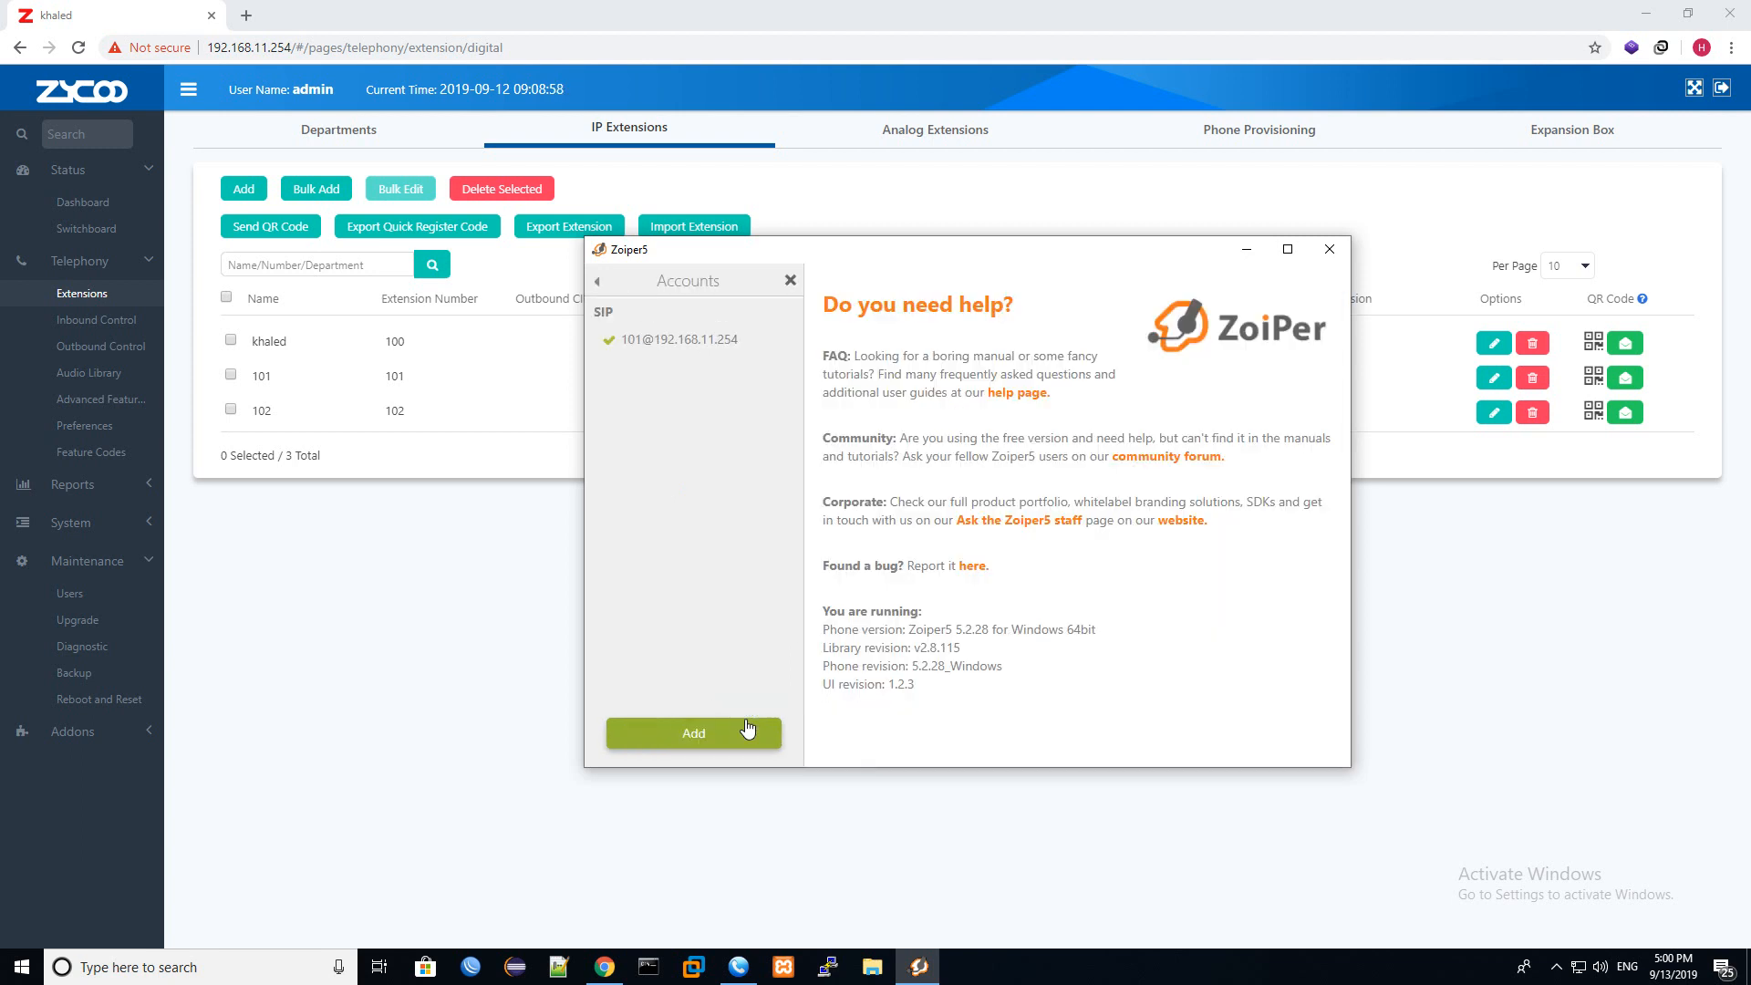
- Dismiss the PRO-only add-account notice and close the accounts list
{"action": "left_click", "coordinate": [737, 746]}
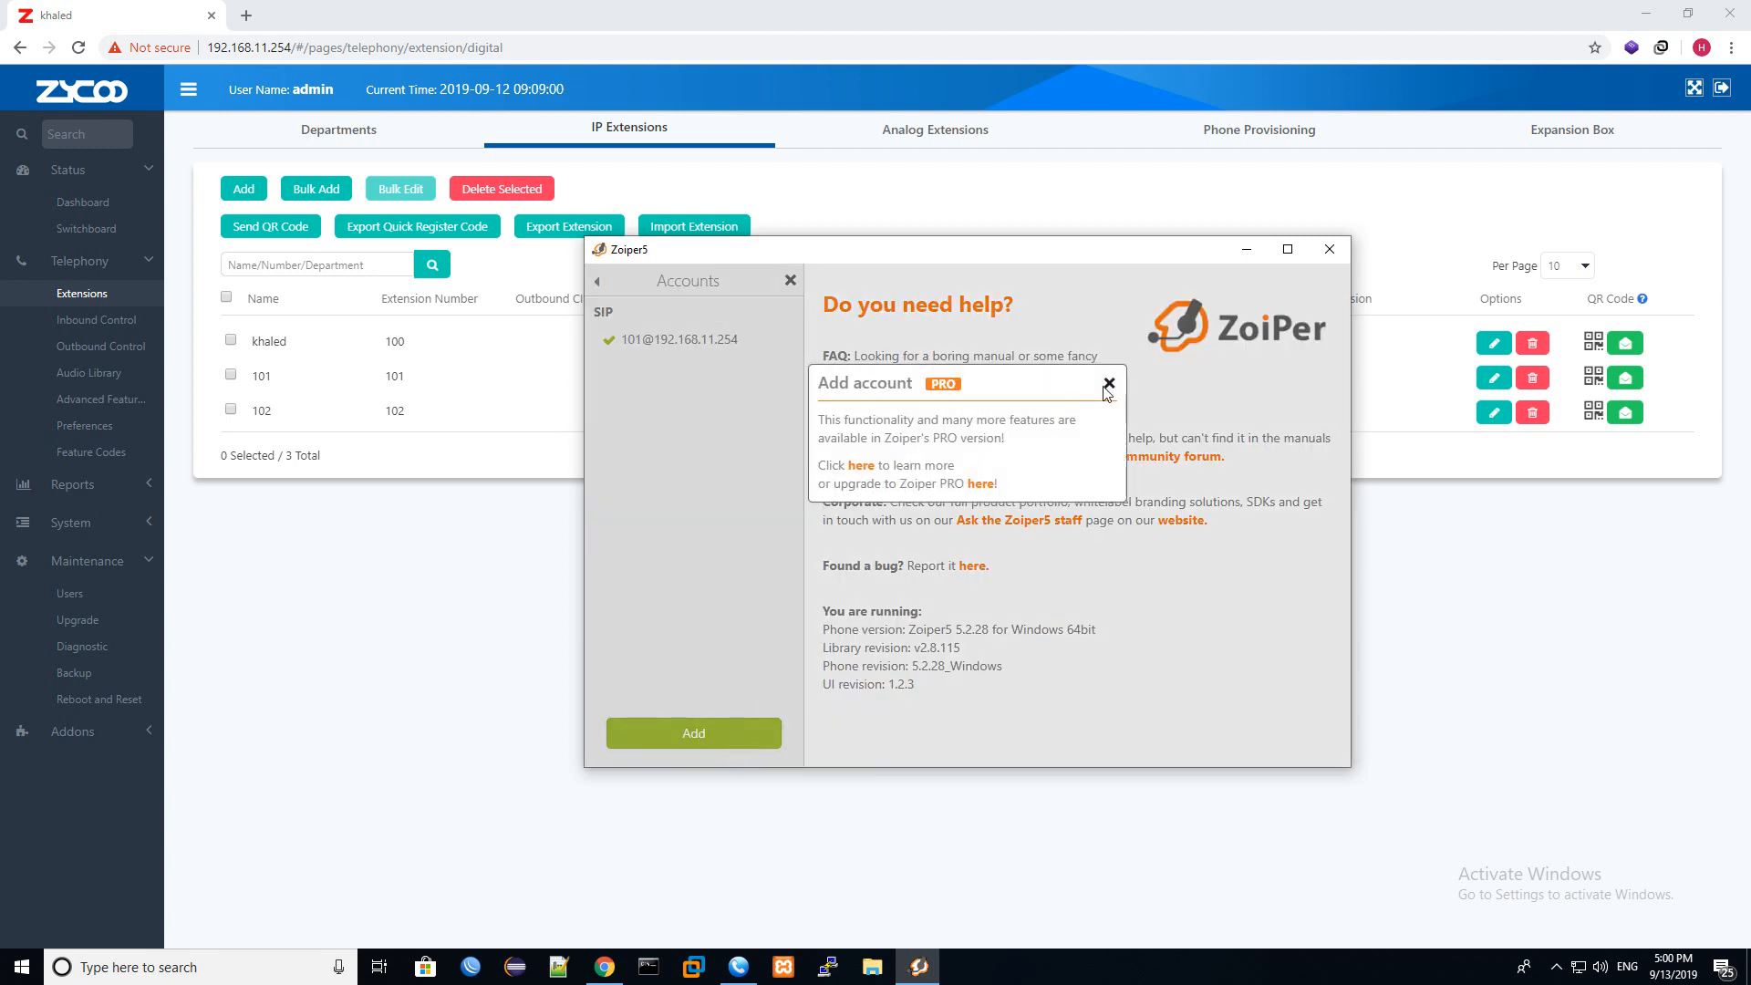
{"action": "left_click", "coordinate": [1108, 384]}
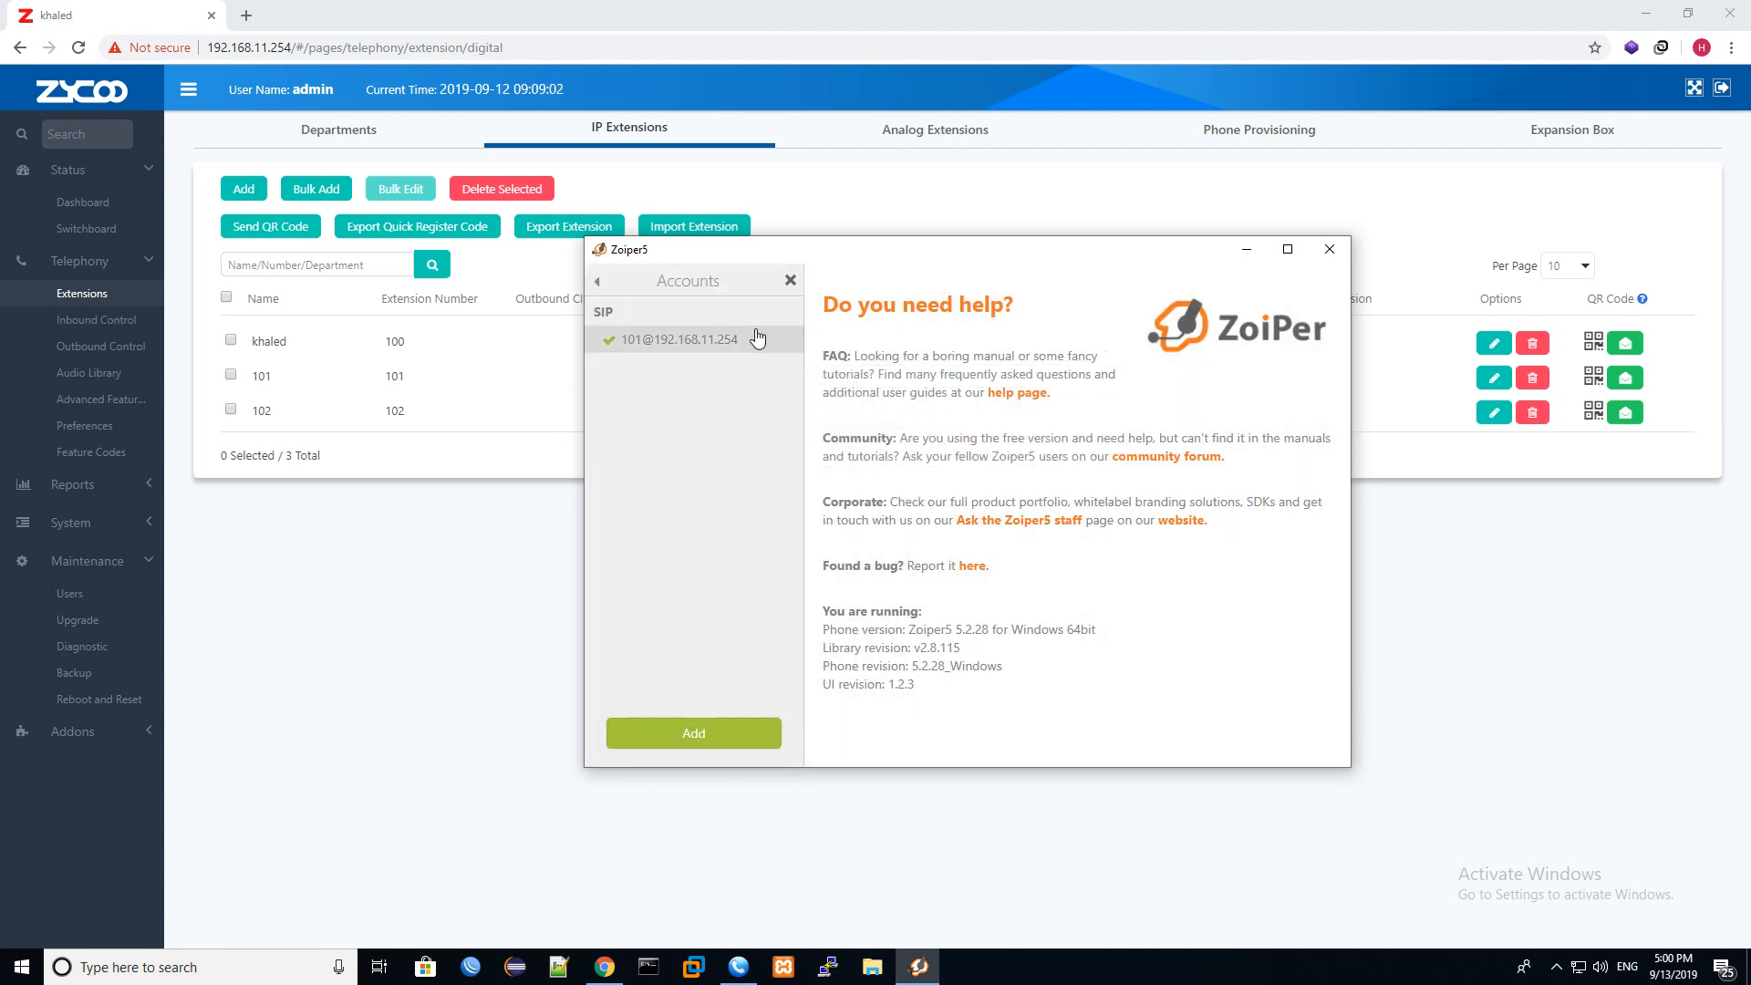
{"action": "left_click", "coordinate": [790, 280]}
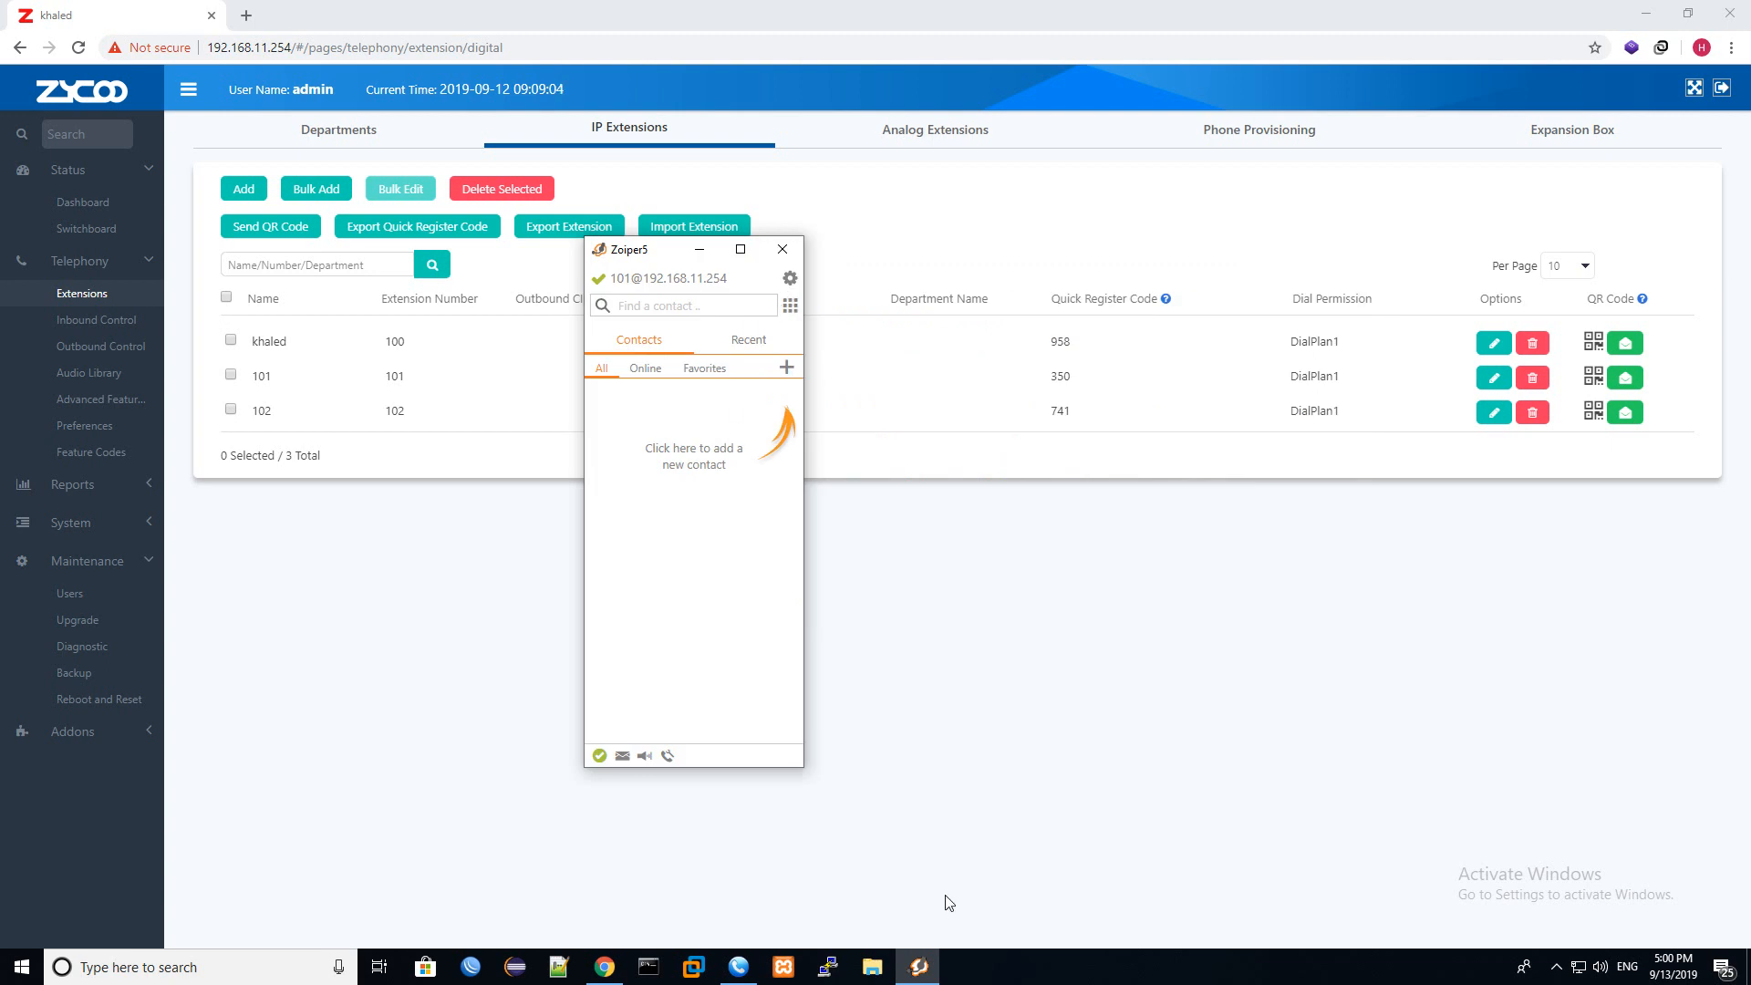
{"action": "left_click", "coordinate": [128, 229]}
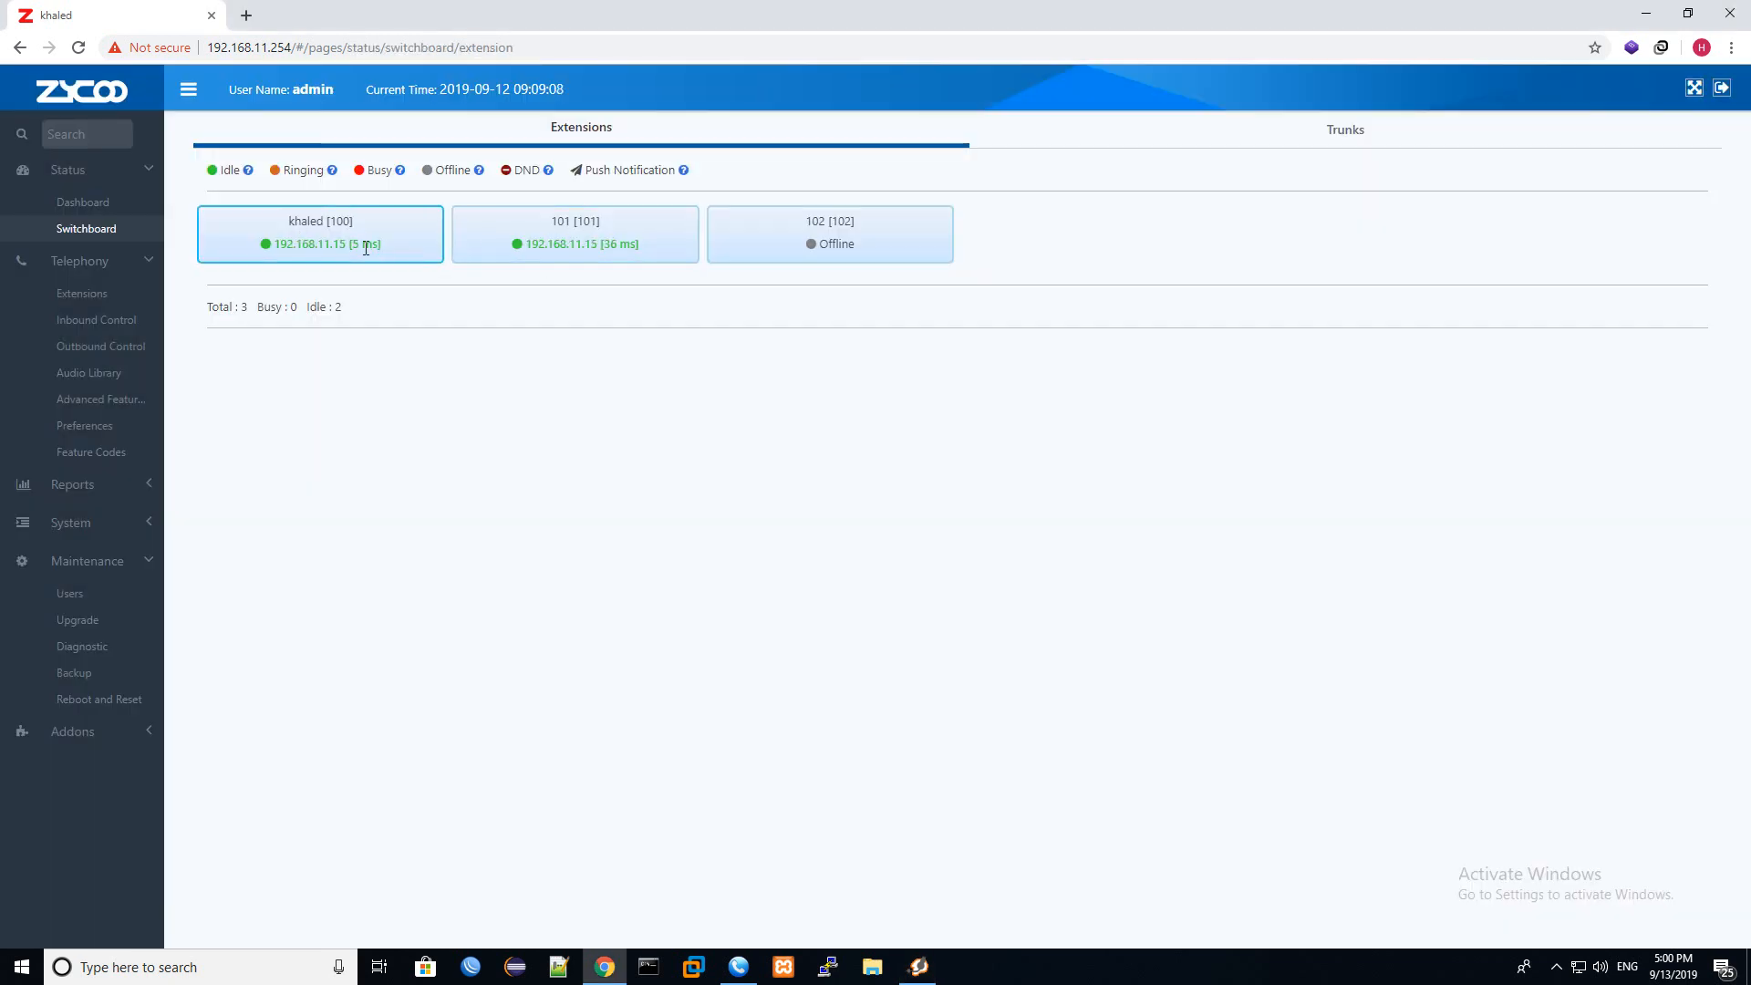
- Check extensions 100 and 101 registered from 192.168.11.15 with 5 ms and 36 ms latency
{"action": "left_click_drag", "start_coordinate": [346, 244], "coordinate": [239, 246]}
{"action": "double_click", "coordinate": [361, 246]}
{"action": "left_click_drag", "start_coordinate": [354, 246], "coordinate": [378, 246]}
{"action": "left_click", "coordinate": [380, 247]}
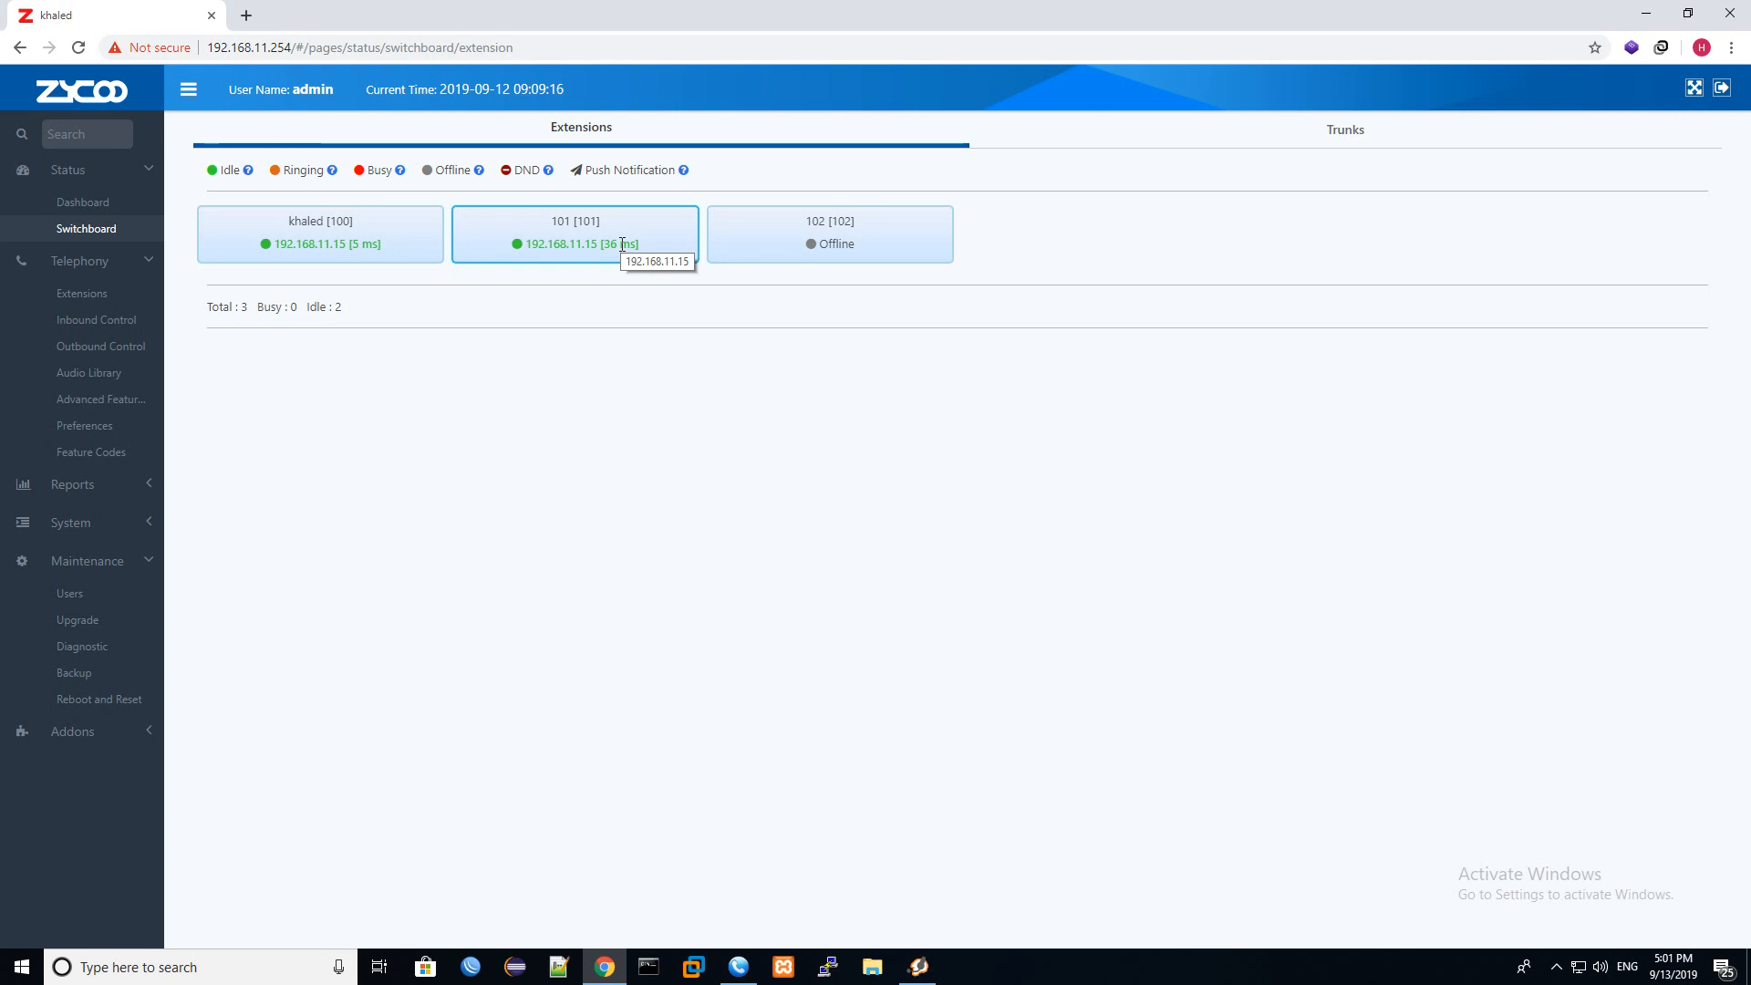
{"action": "left_click_drag", "start_coordinate": [630, 244], "coordinate": [617, 245]}
{"action": "left_click", "coordinate": [370, 244]}
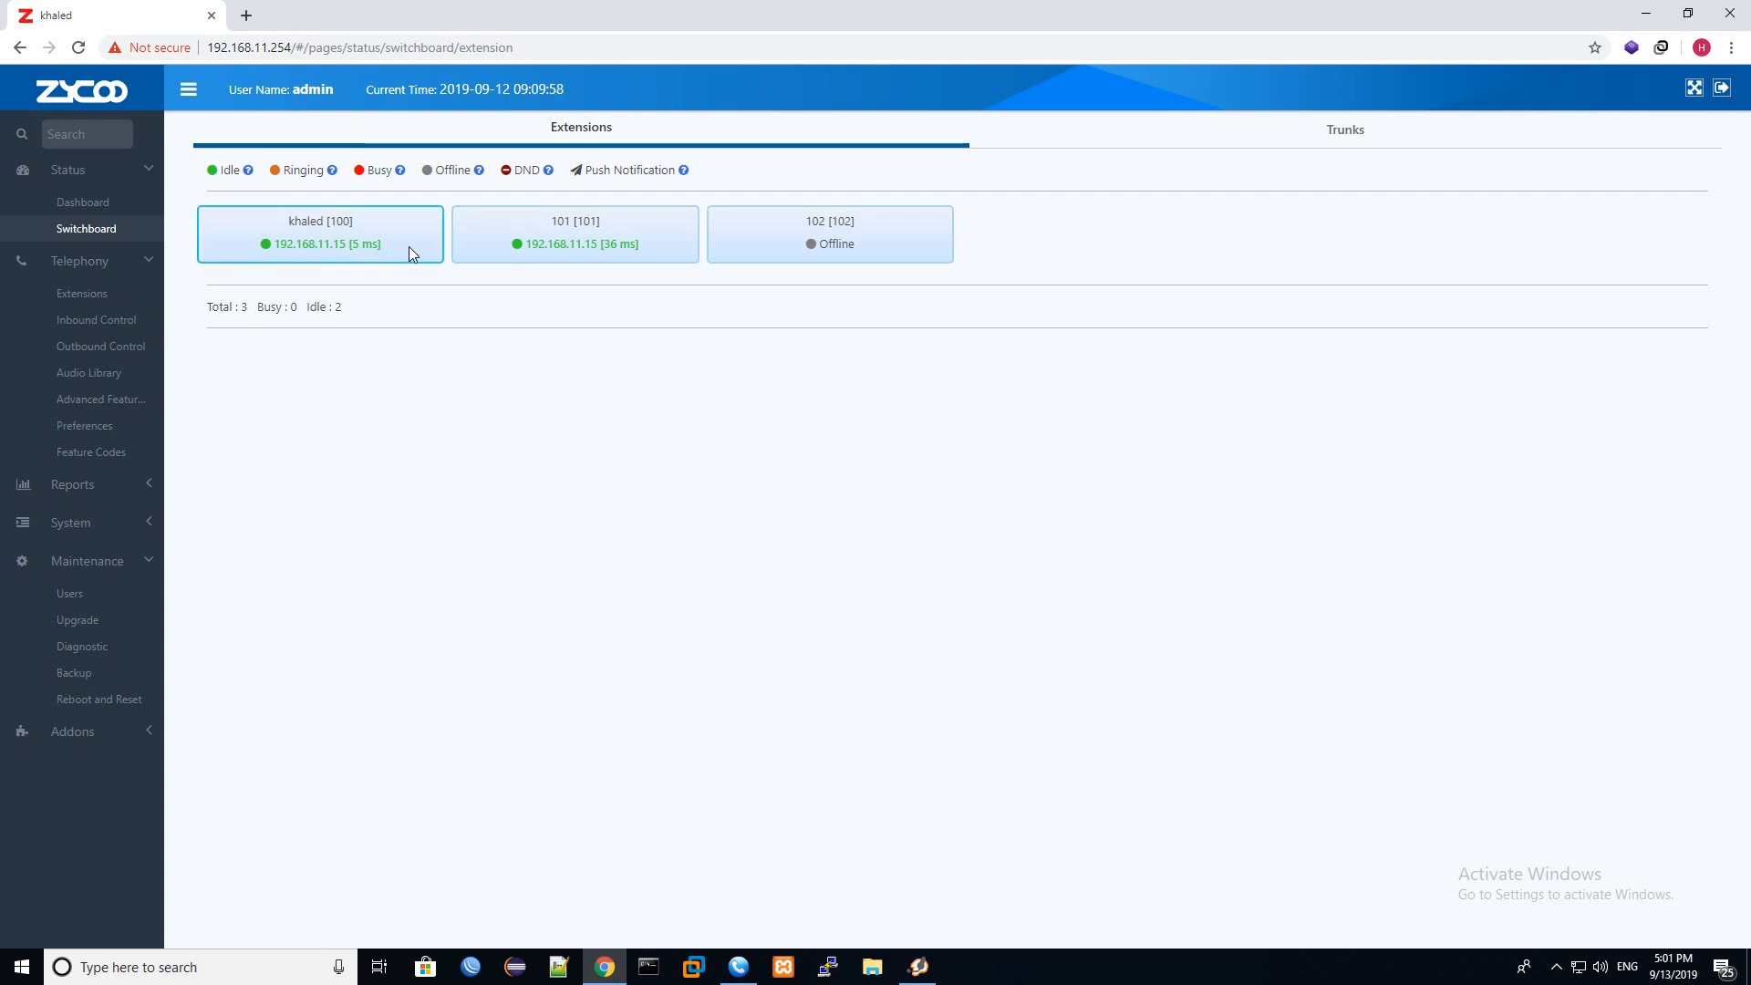
{"action": "left_click_drag", "start_coordinate": [408, 254], "coordinate": [280, 256]}
{"action": "left_click", "coordinate": [280, 255]}
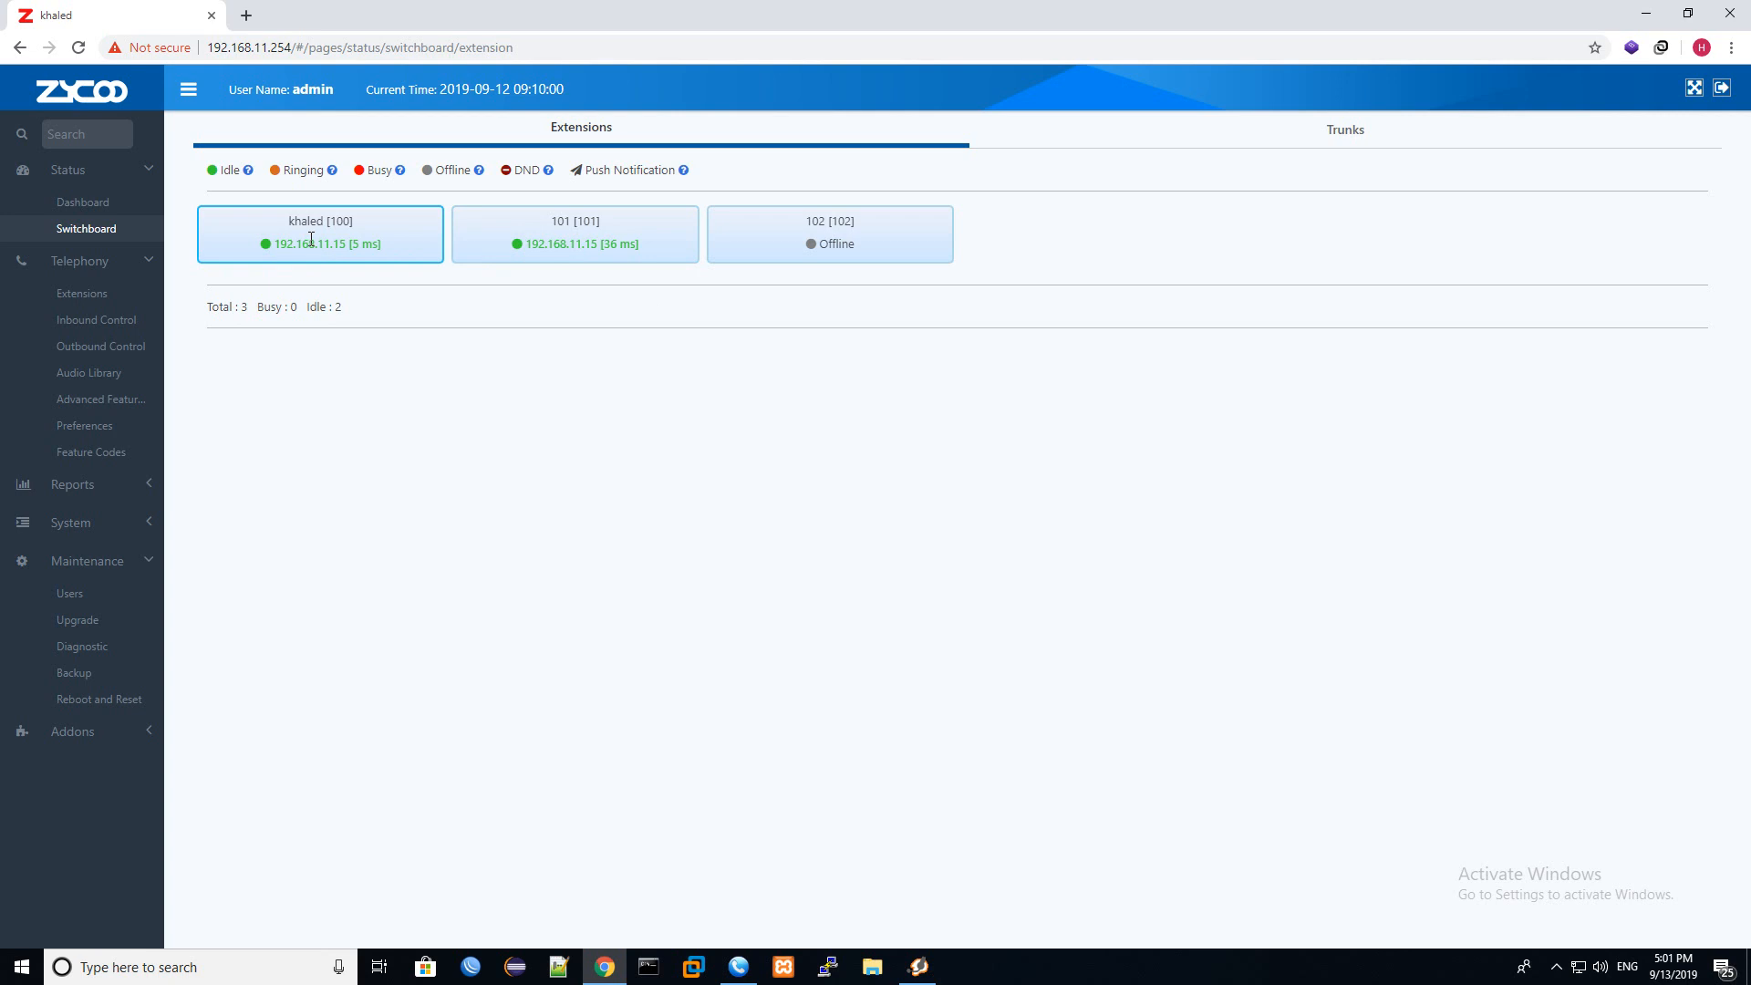
{"action": "left_click_drag", "start_coordinate": [344, 240], "coordinate": [377, 245]}
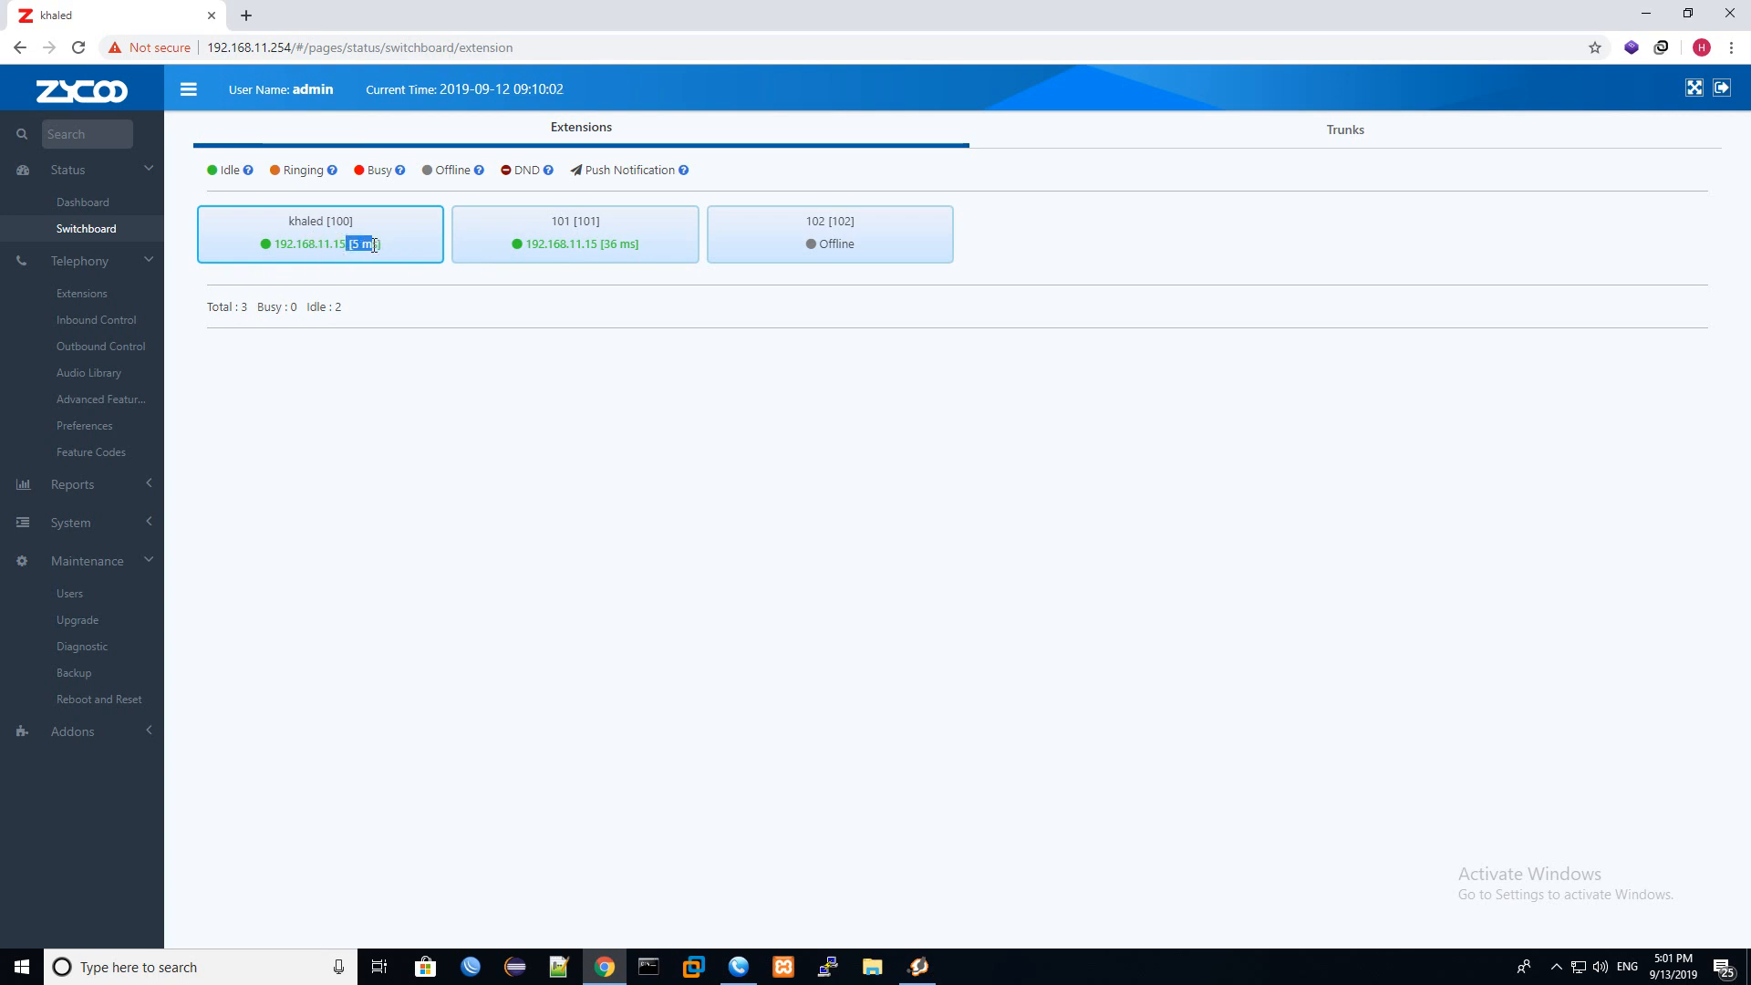
{"action": "left_click", "coordinate": [378, 245]}
{"action": "left_click_drag", "start_coordinate": [665, 244], "coordinate": [600, 248]}
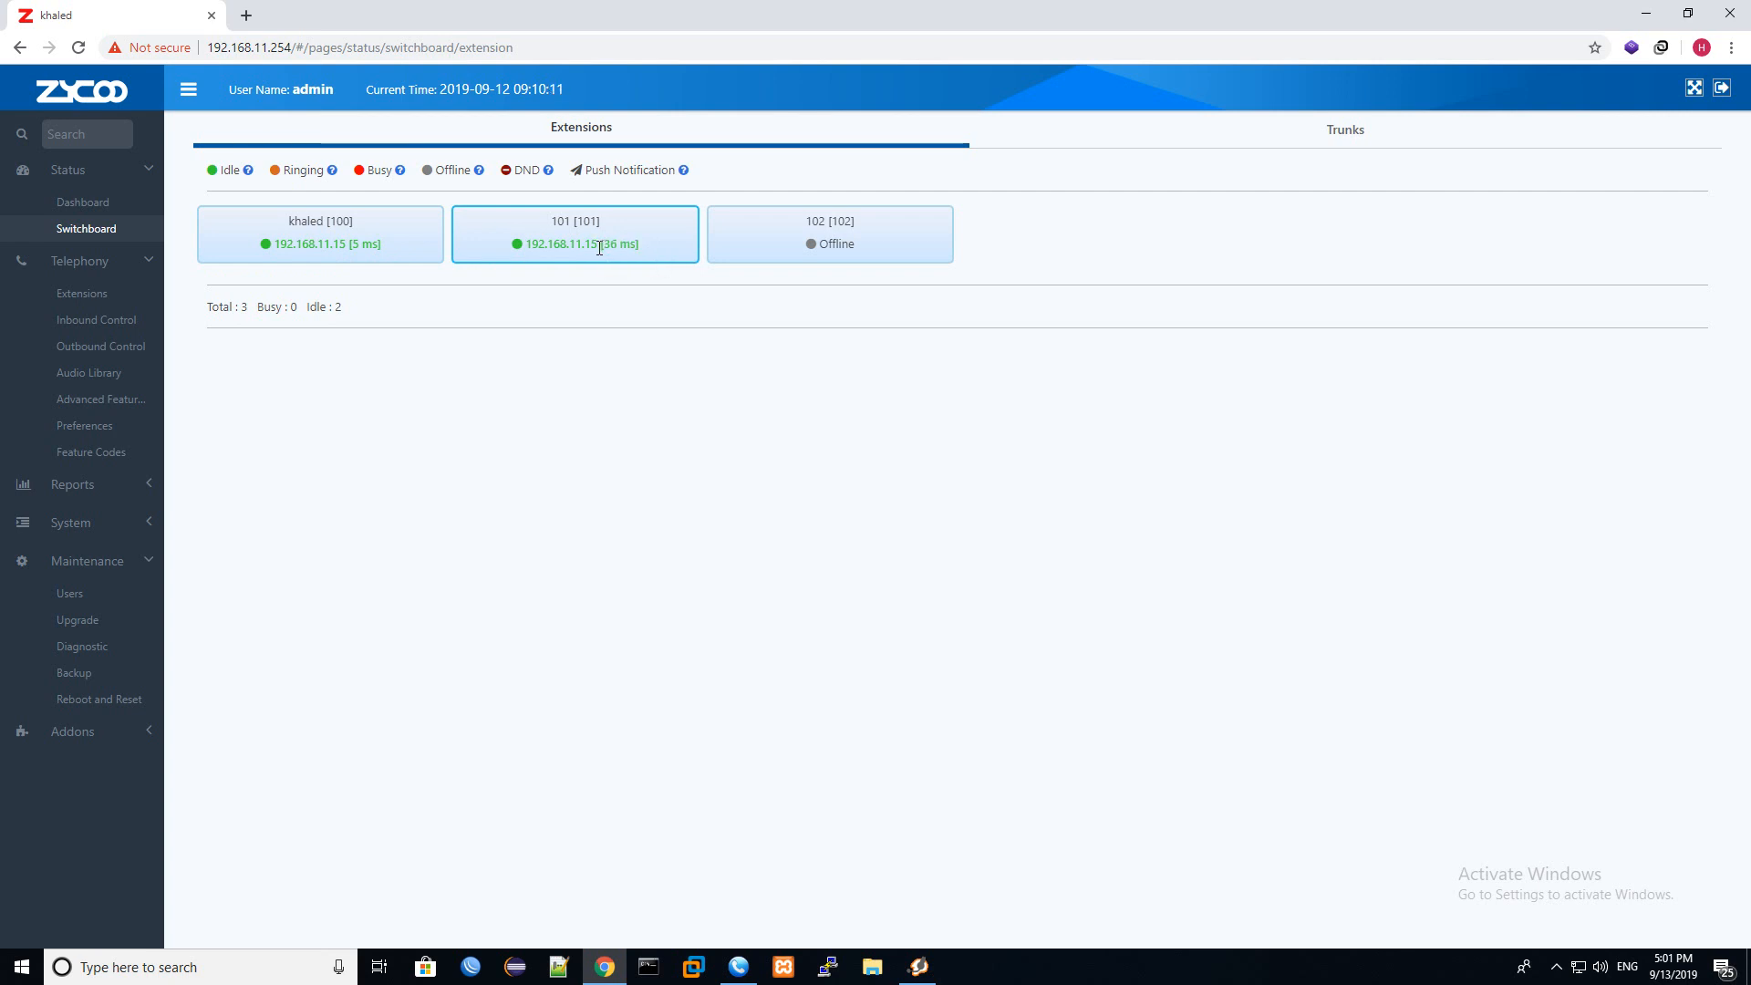
- Dial extension 101 from MicroSIP and bring Zoiper5 forward to see the incoming call
{"action": "mouse_move", "coordinate": [923, 975]}
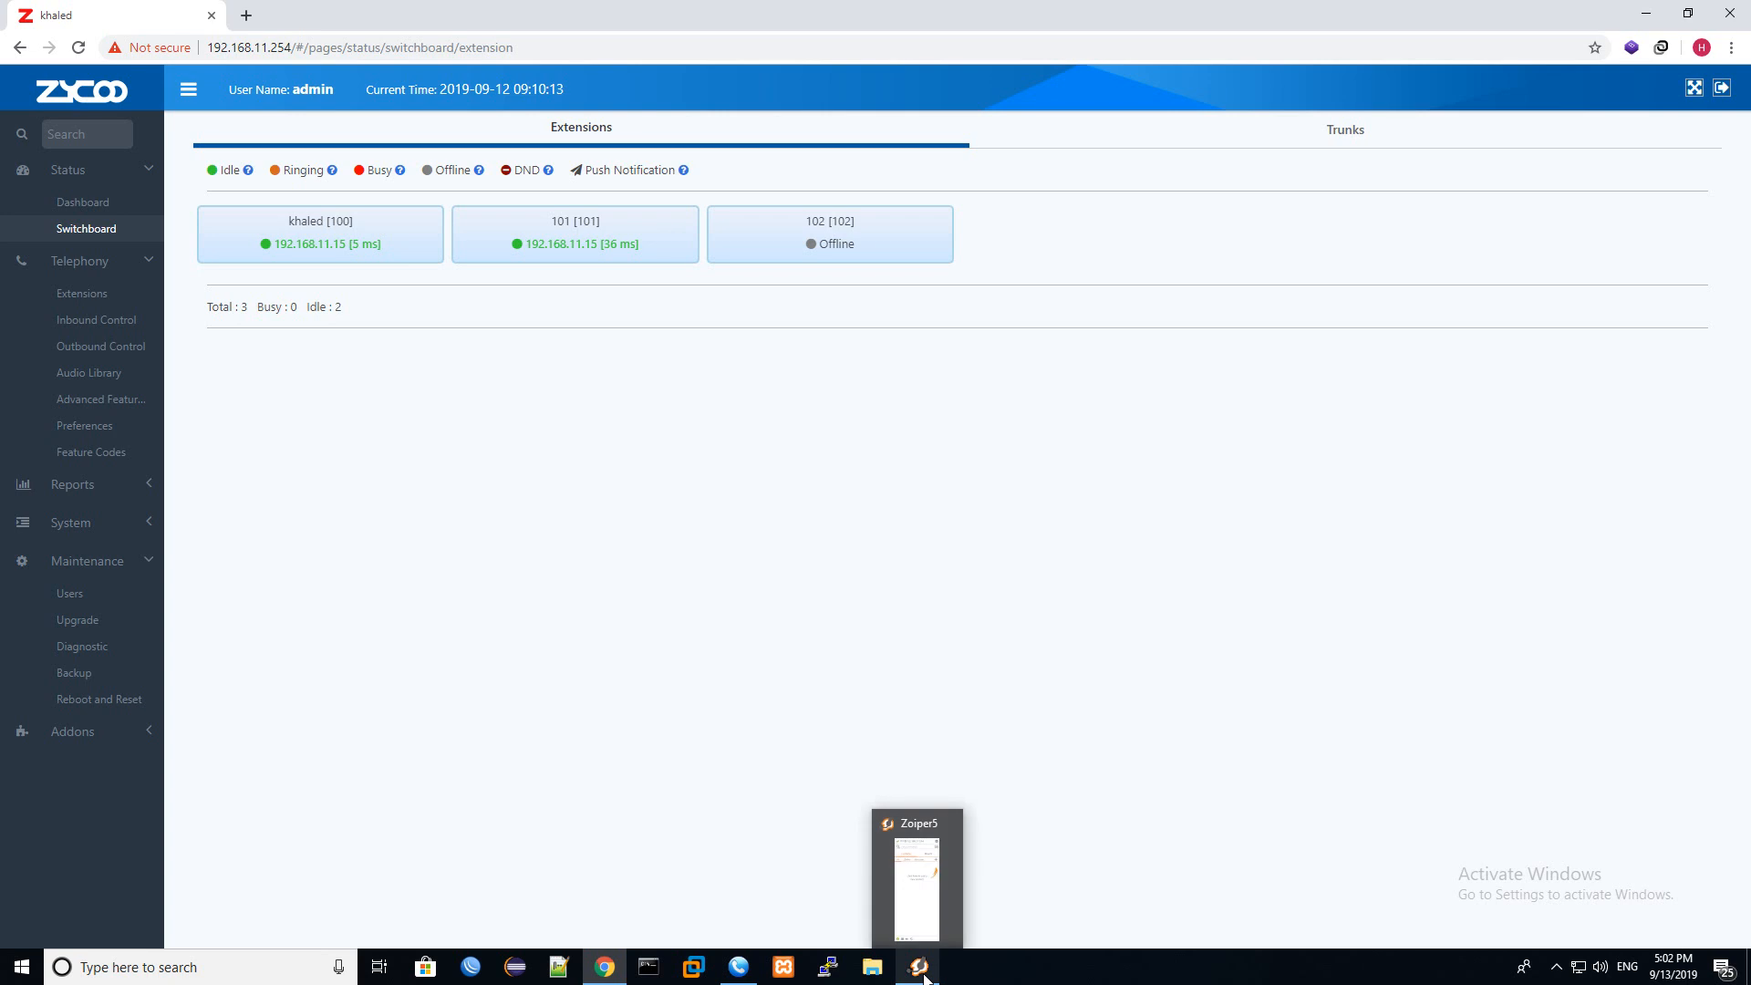
{"action": "left_click", "coordinate": [739, 967]}
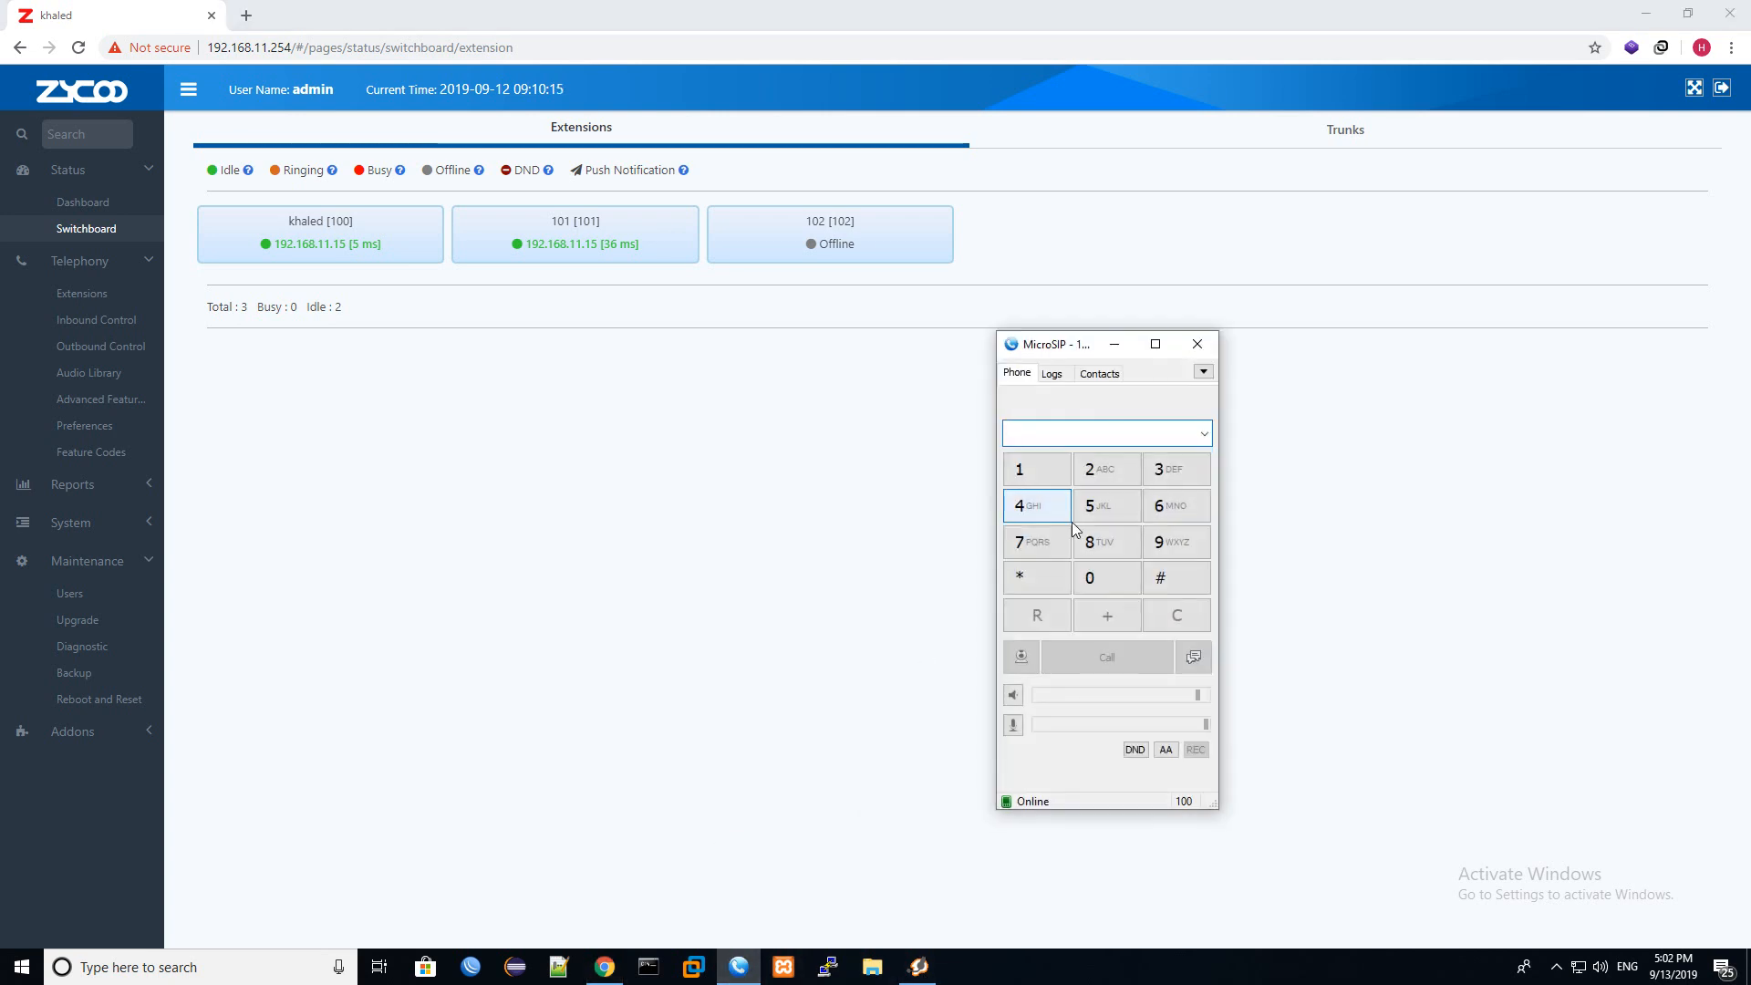
{"action": "type", "text": "101"}
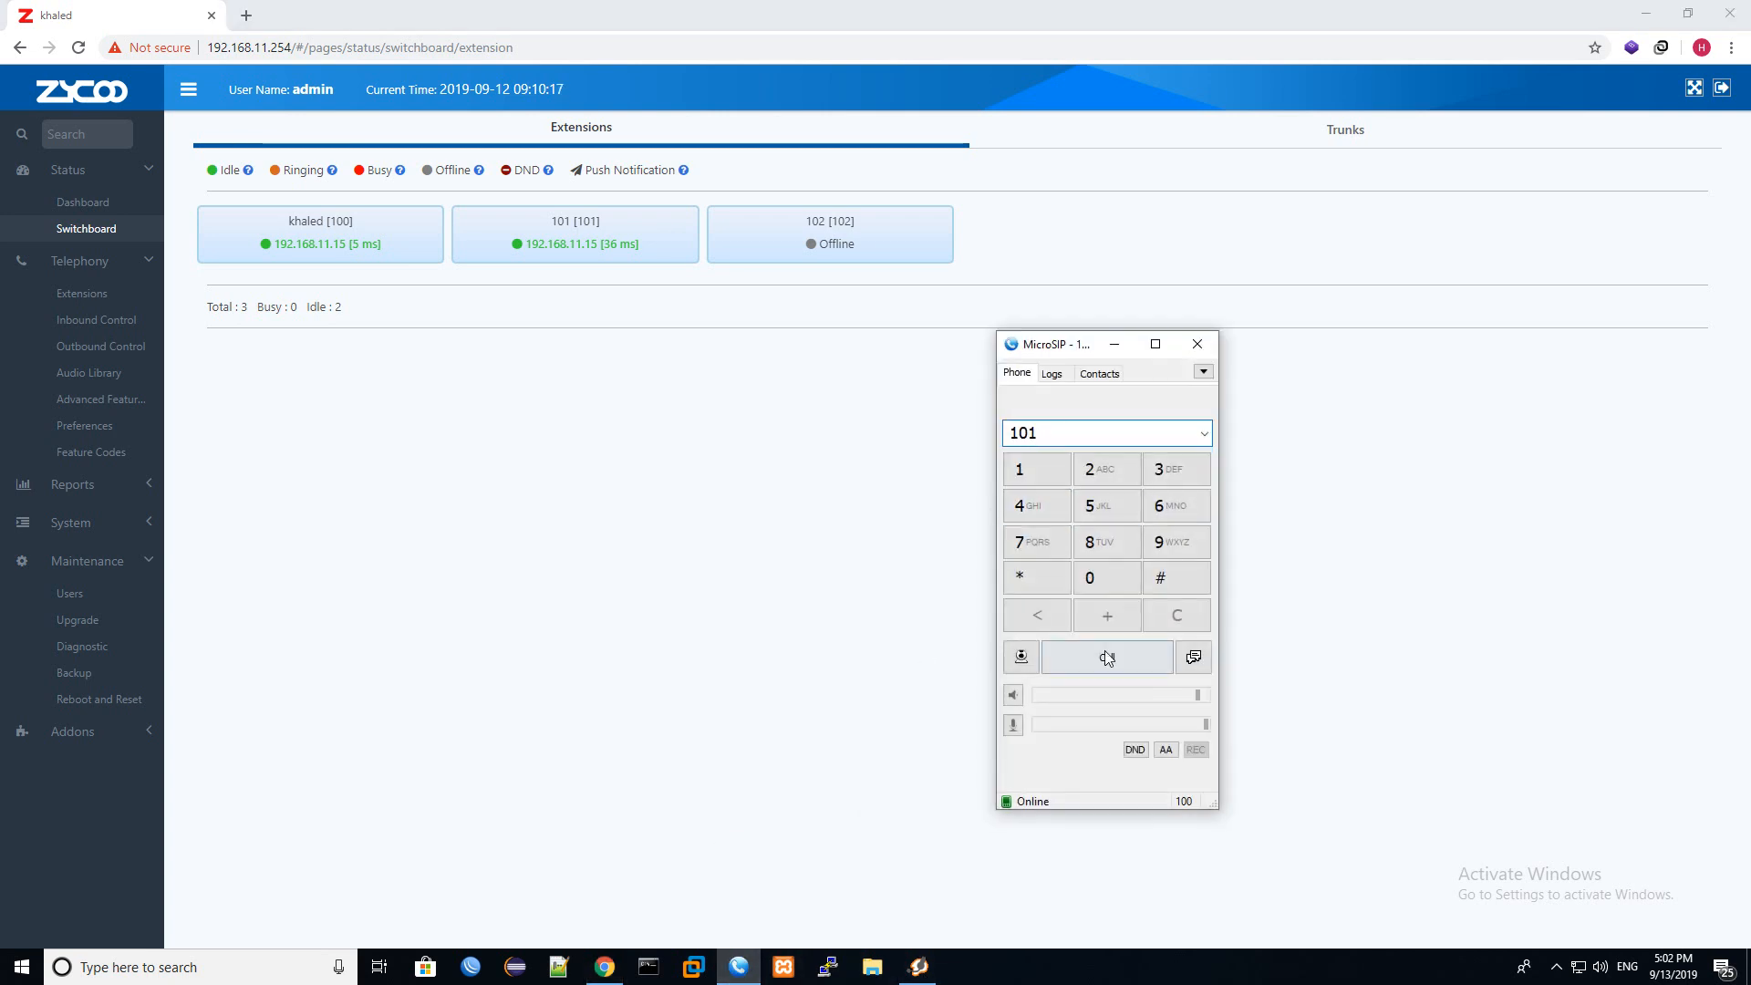
{"action": "left_click", "coordinate": [1108, 658]}
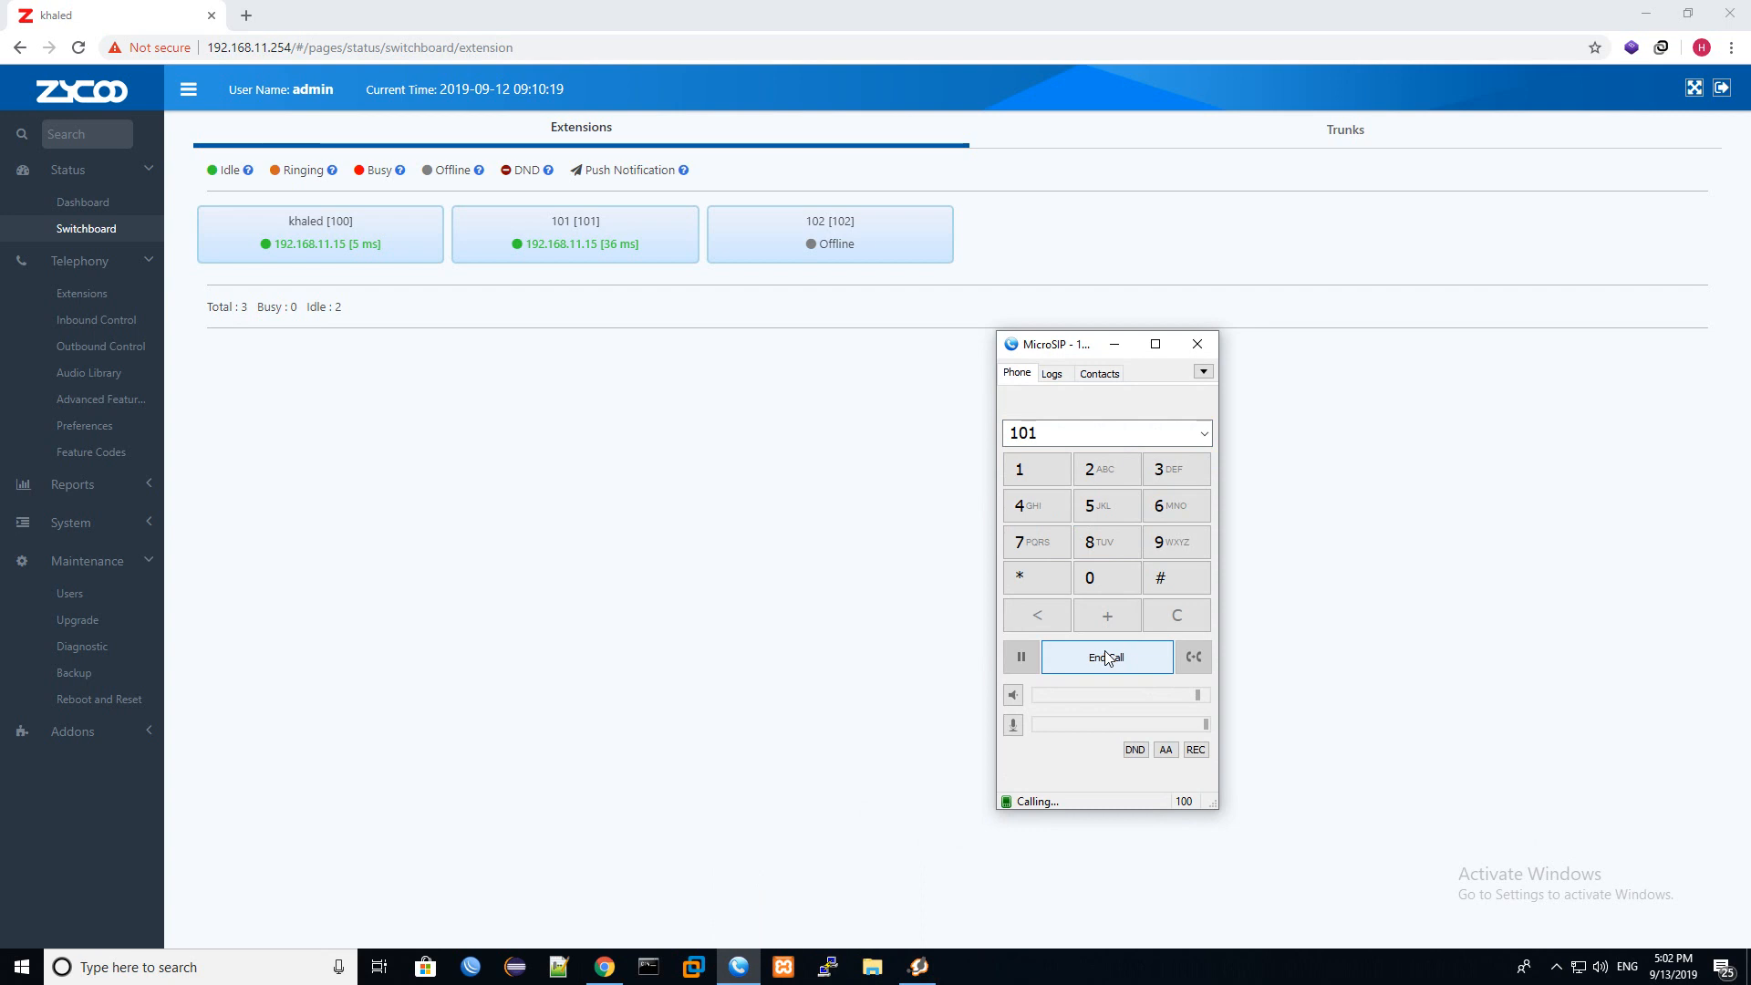
{"action": "left_click", "coordinate": [918, 967]}
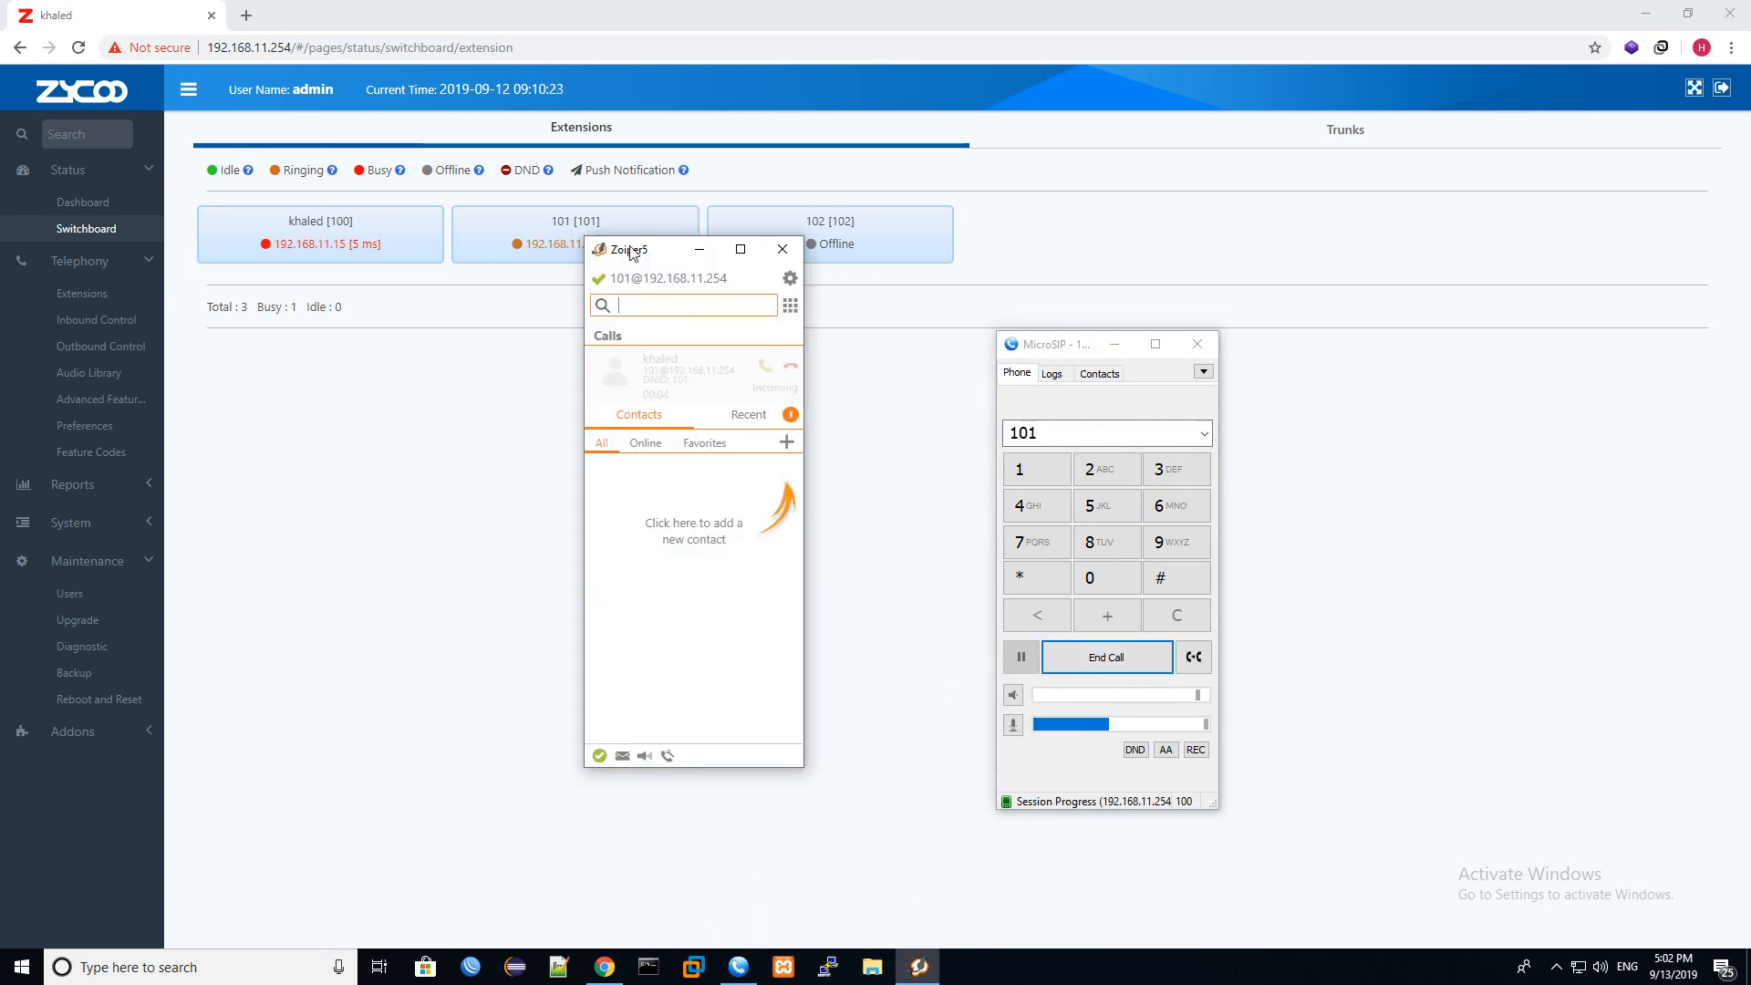
- Answer extension 100's call on Zoiper5, hang up, and minimize the Zoiper5 window
{"action": "left_click_drag", "start_coordinate": [631, 250], "coordinate": [600, 353]}
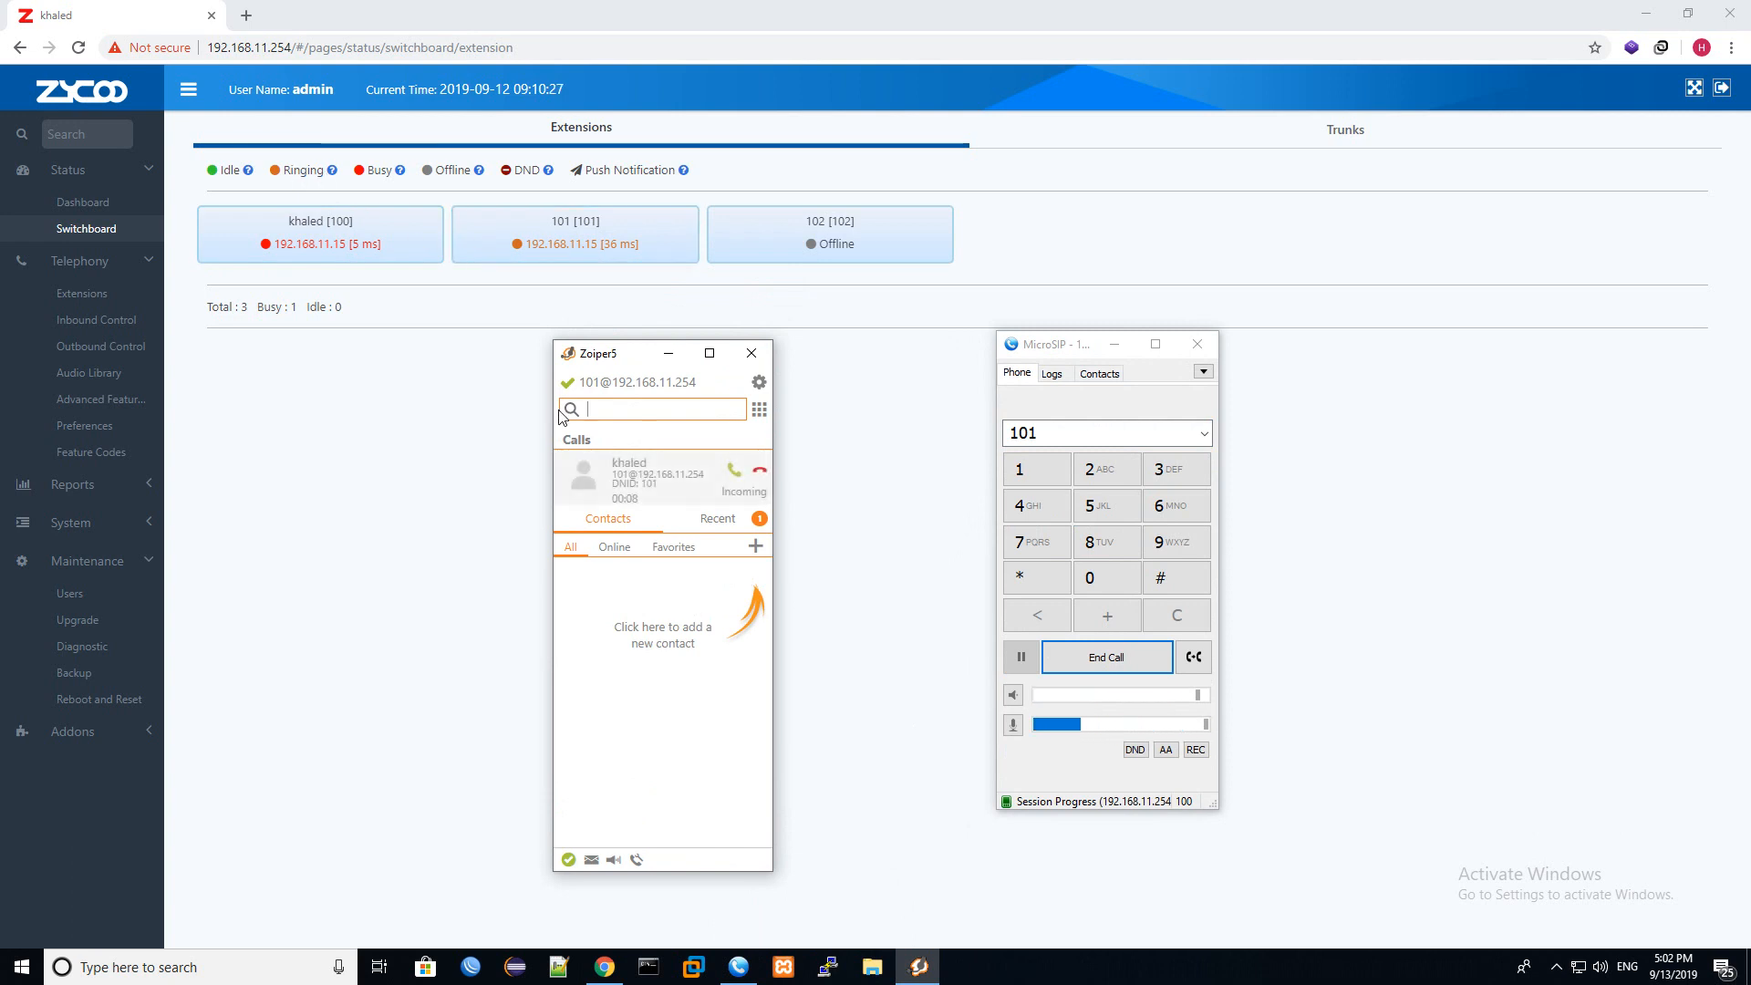
{"action": "left_click", "coordinate": [735, 474]}
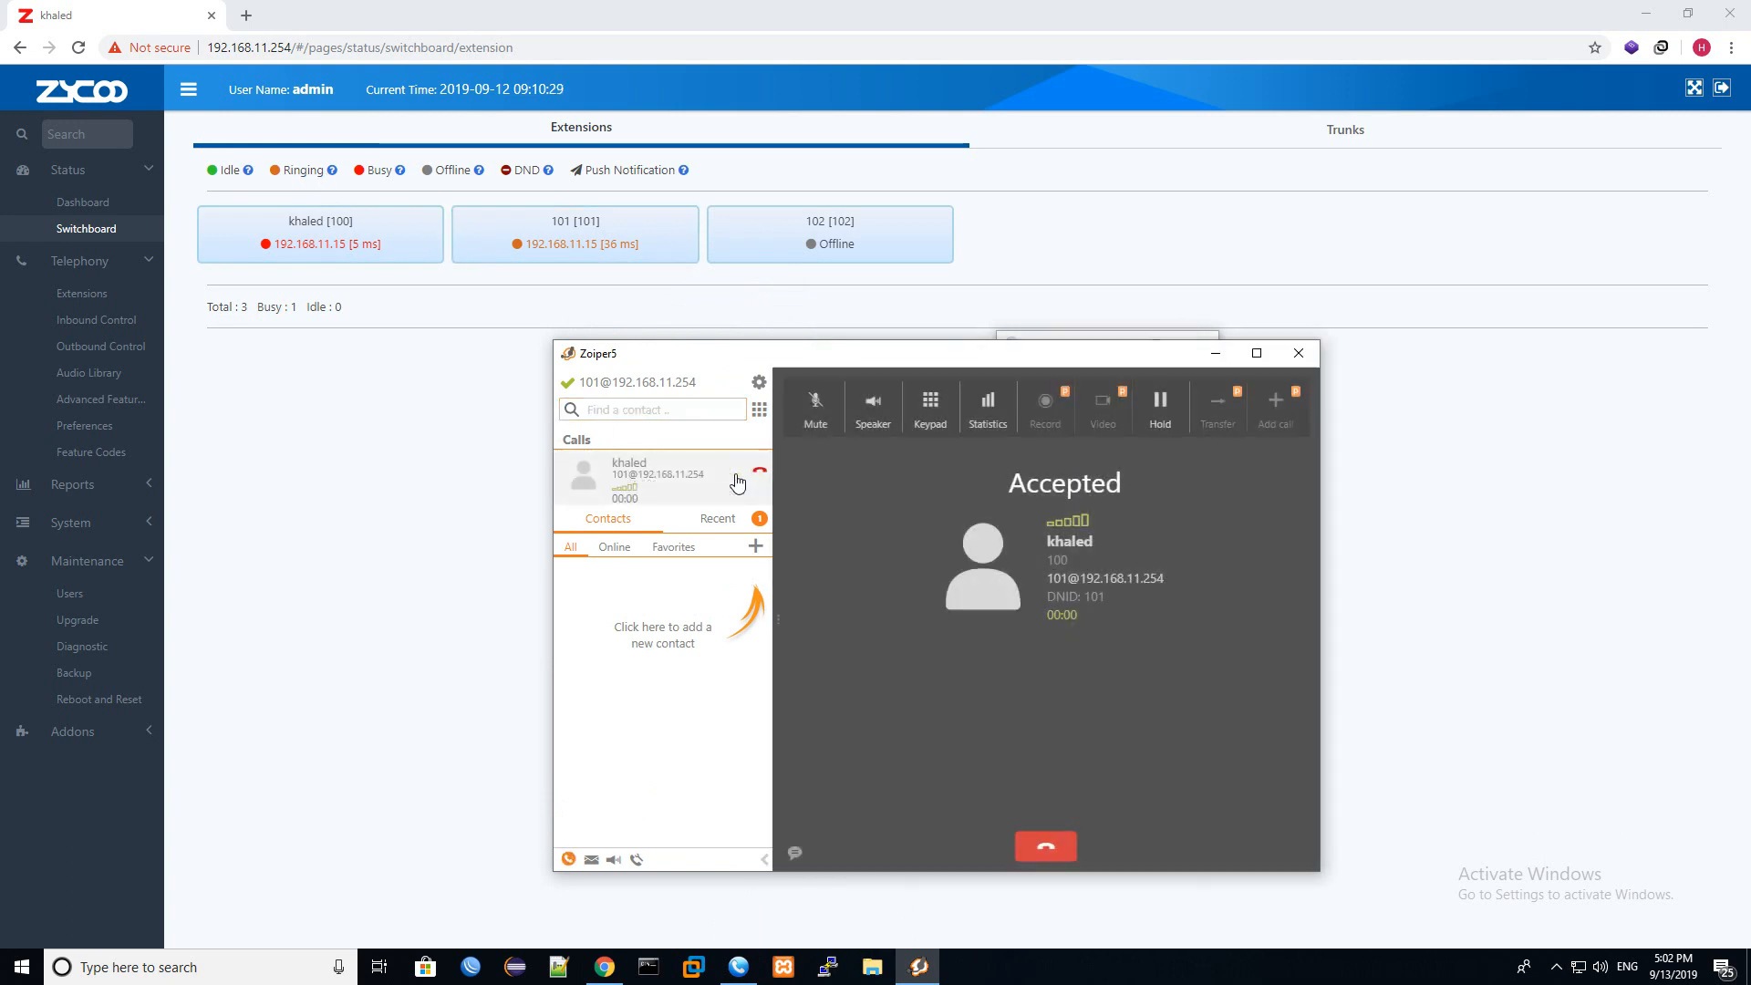
{"action": "left_click", "coordinate": [1044, 850]}
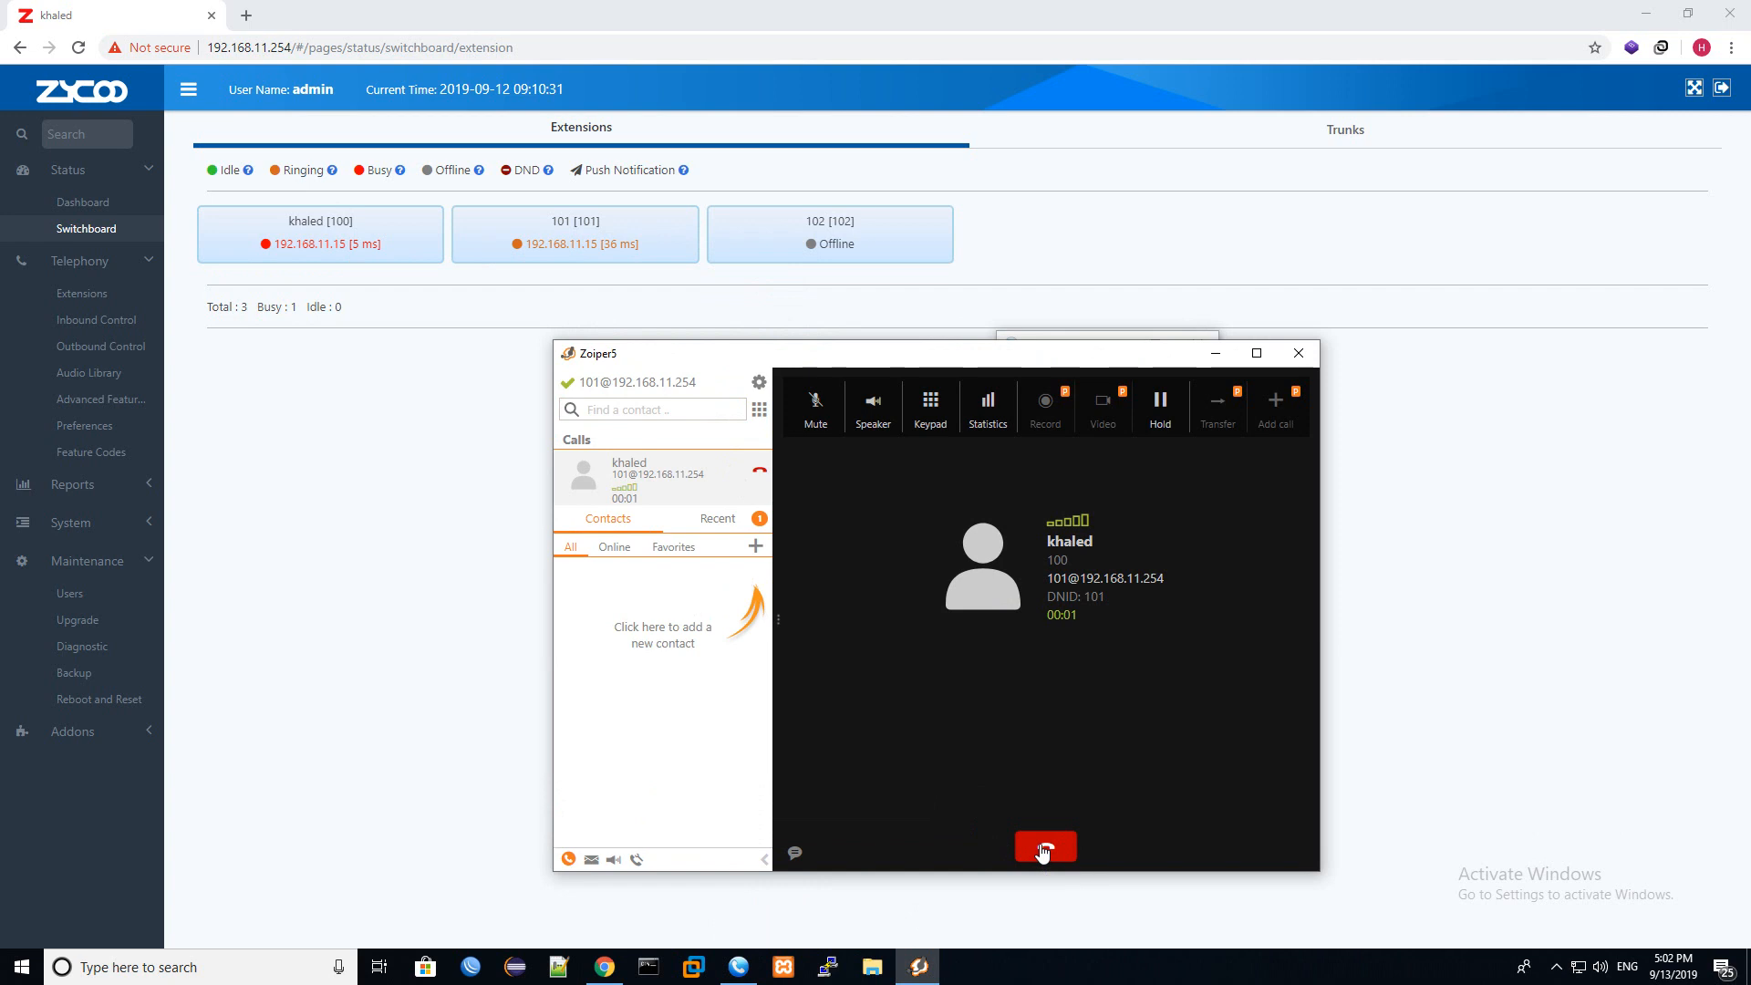
{"action": "left_click", "coordinate": [1215, 353]}
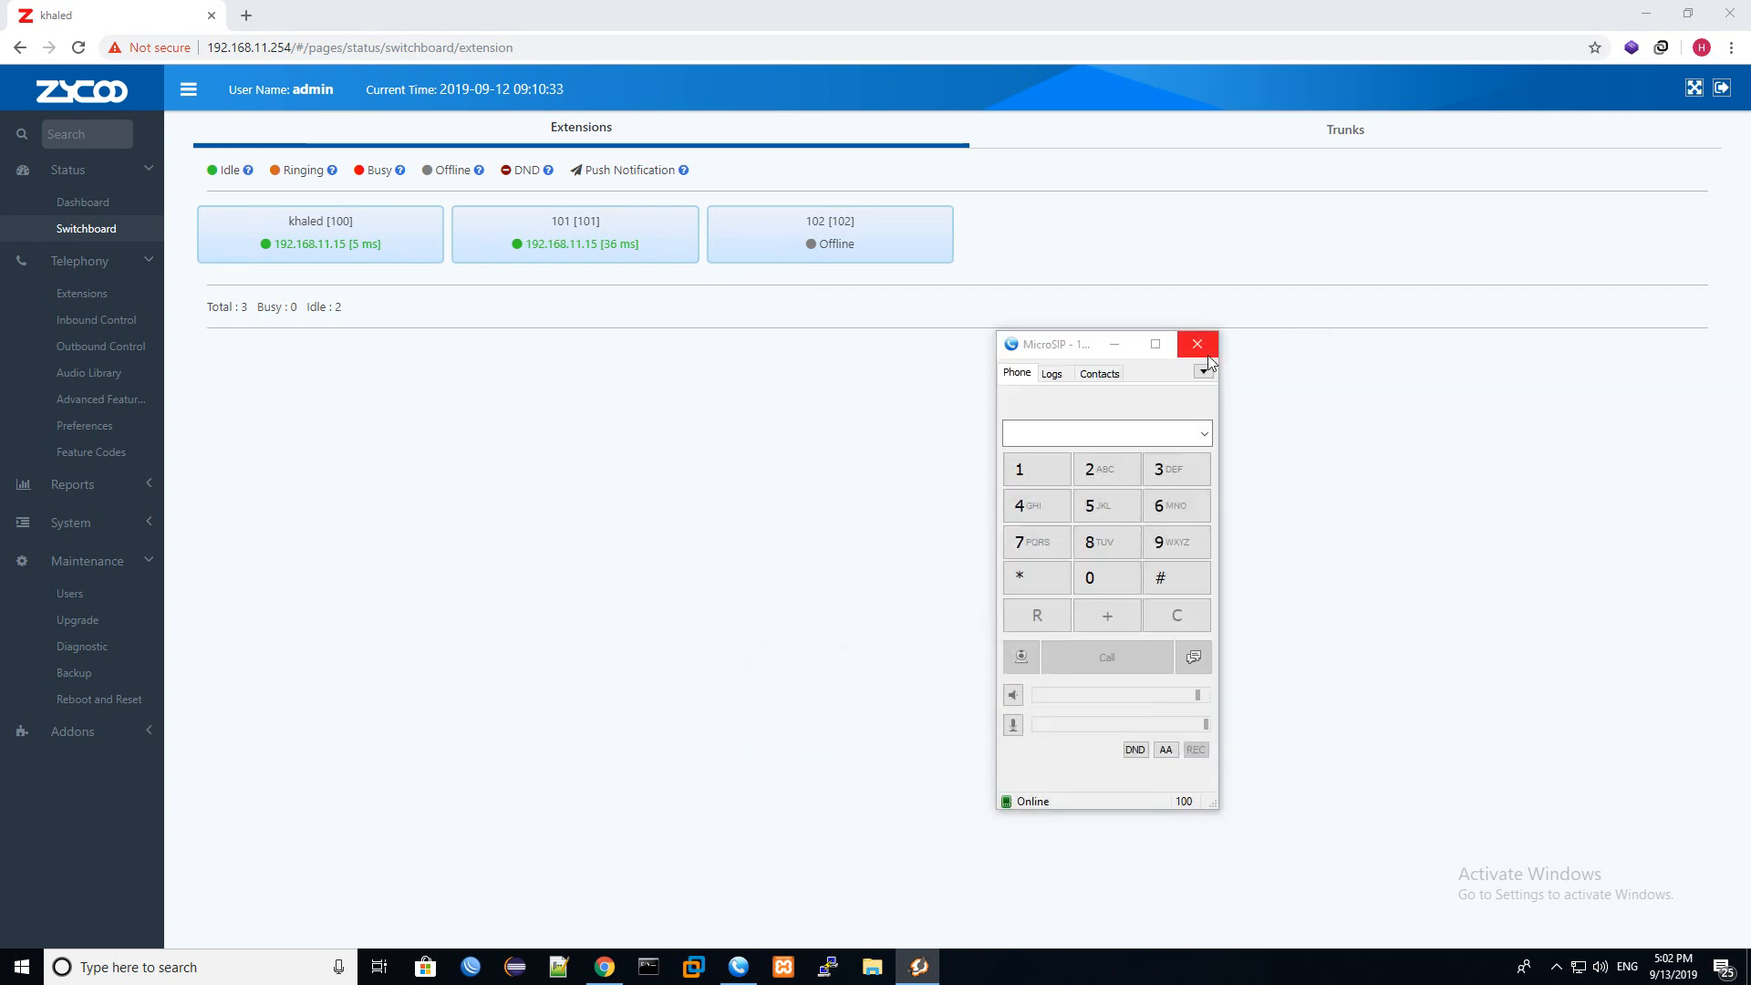
- Minimize MicroSIP, briefly check Zoiper5's call history, and confirm extension 102 shows Offline
{"action": "left_click", "coordinate": [1101, 346]}
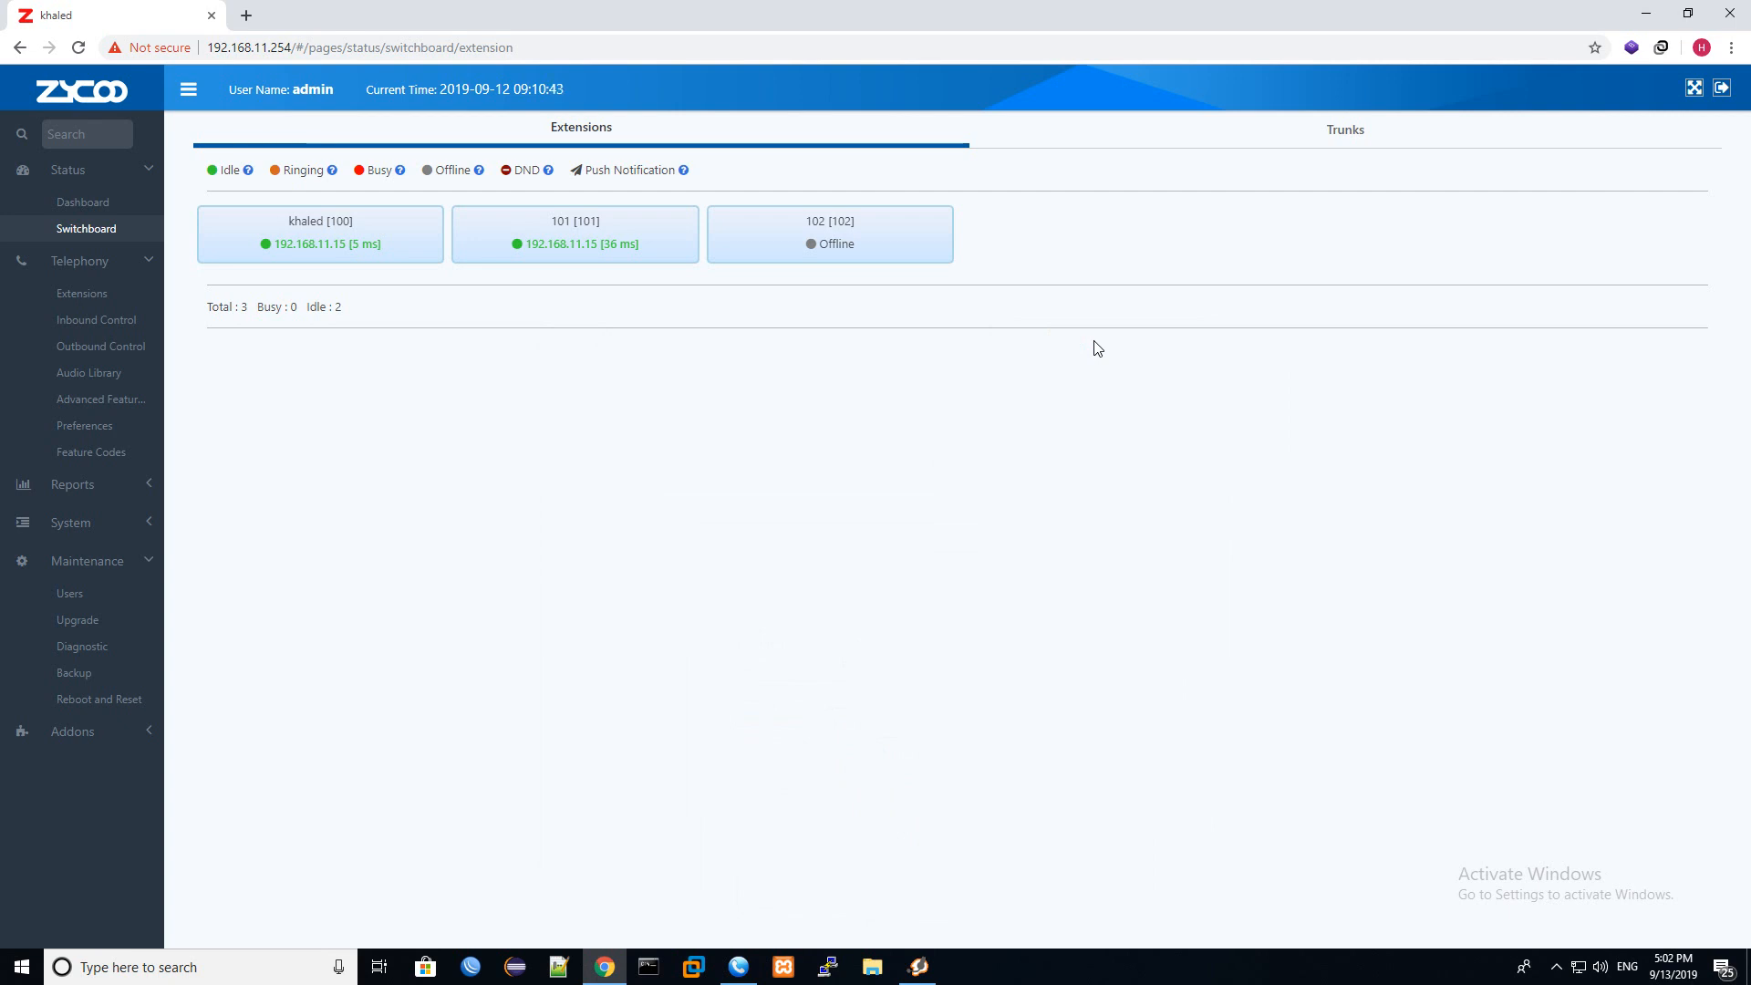
{"action": "left_click_drag", "start_coordinate": [898, 260], "coordinate": [811, 266]}
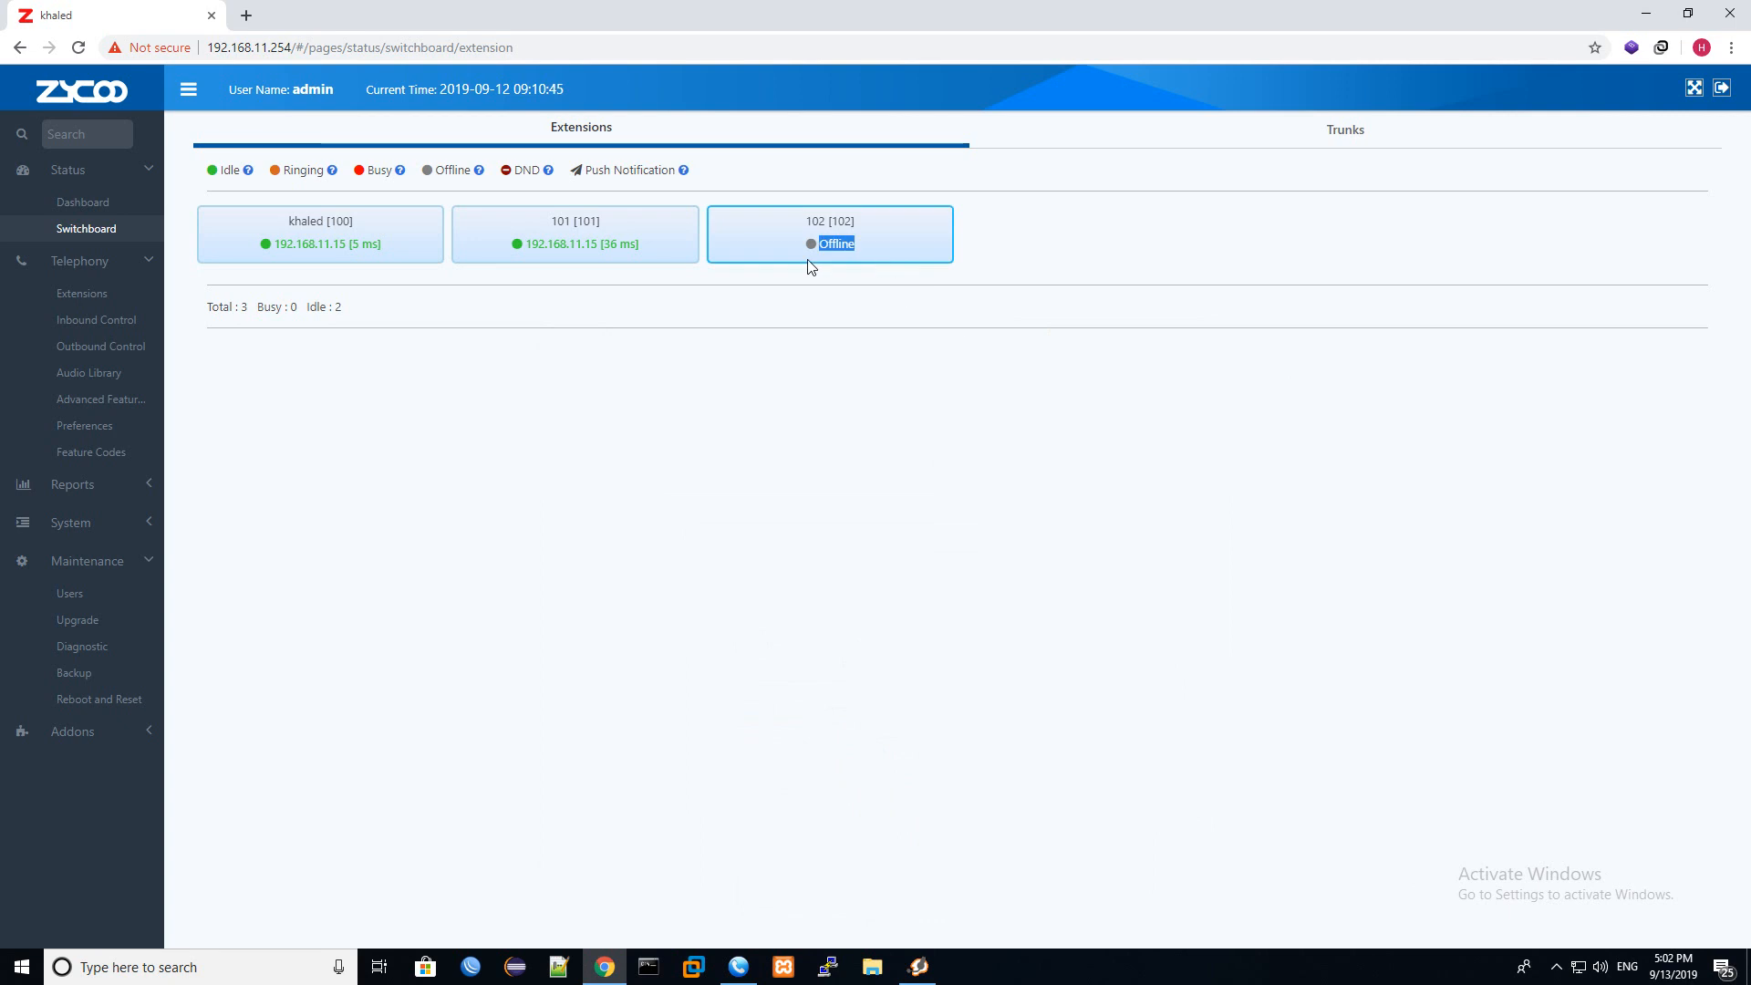
{"action": "left_click", "coordinate": [918, 967]}
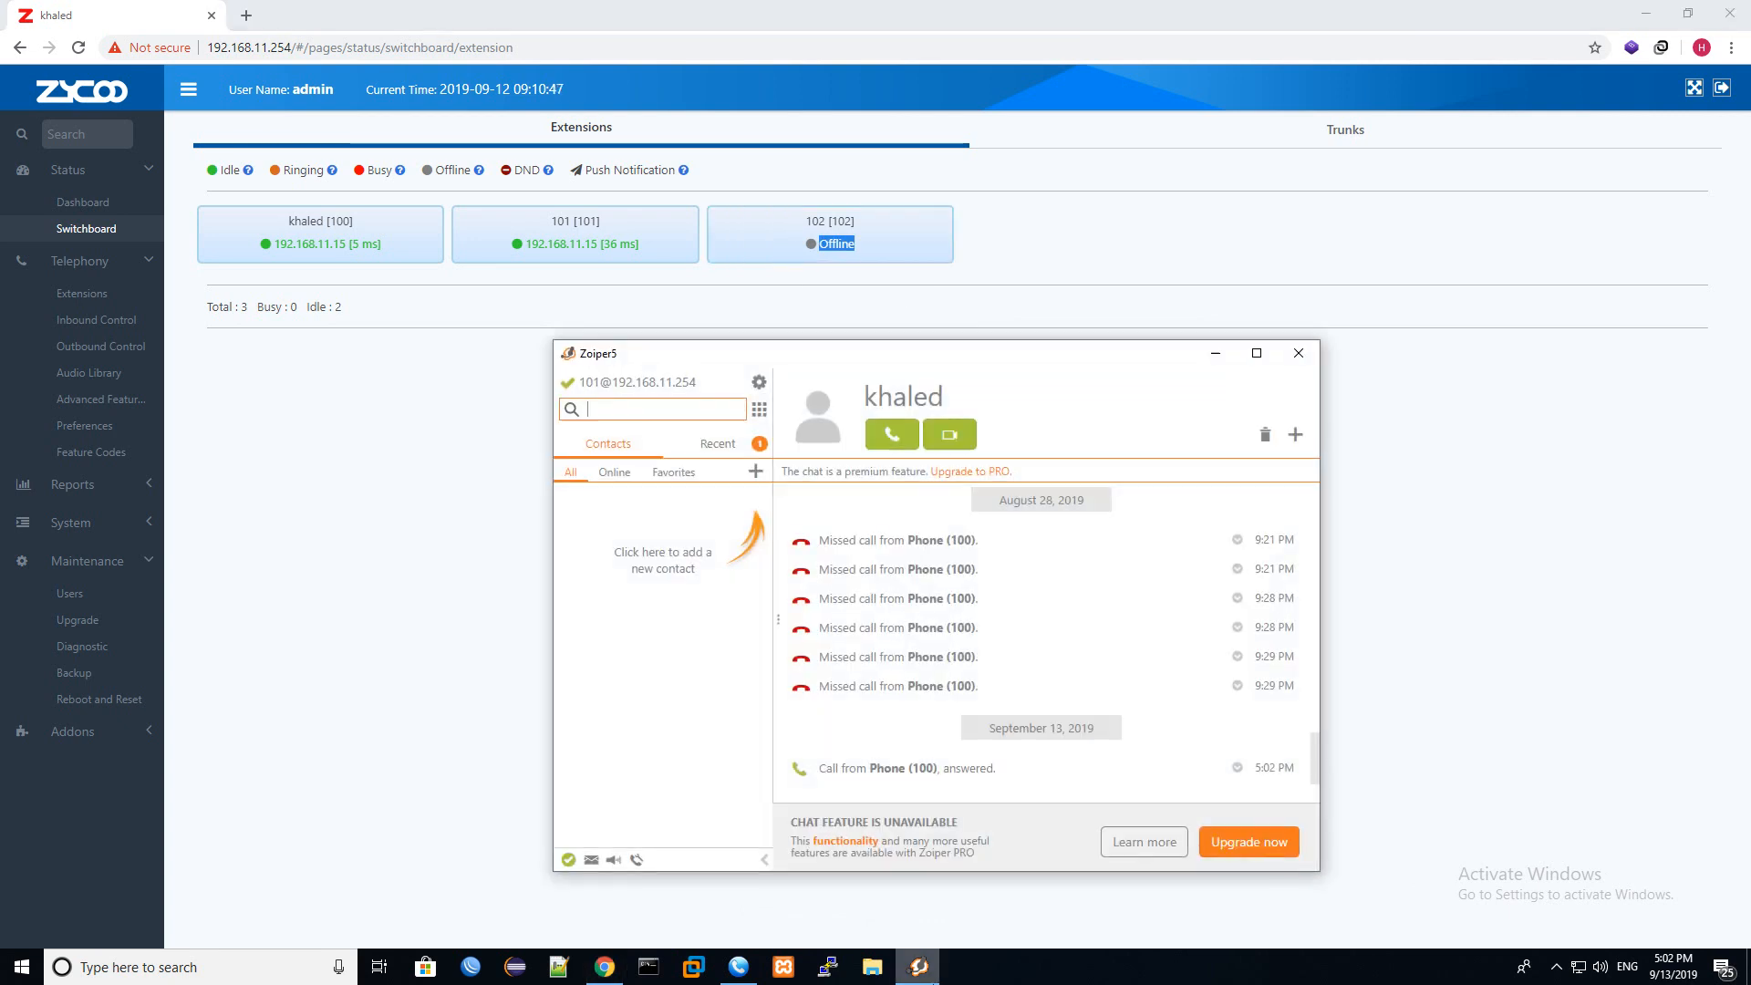
{"action": "left_click", "coordinate": [918, 966]}
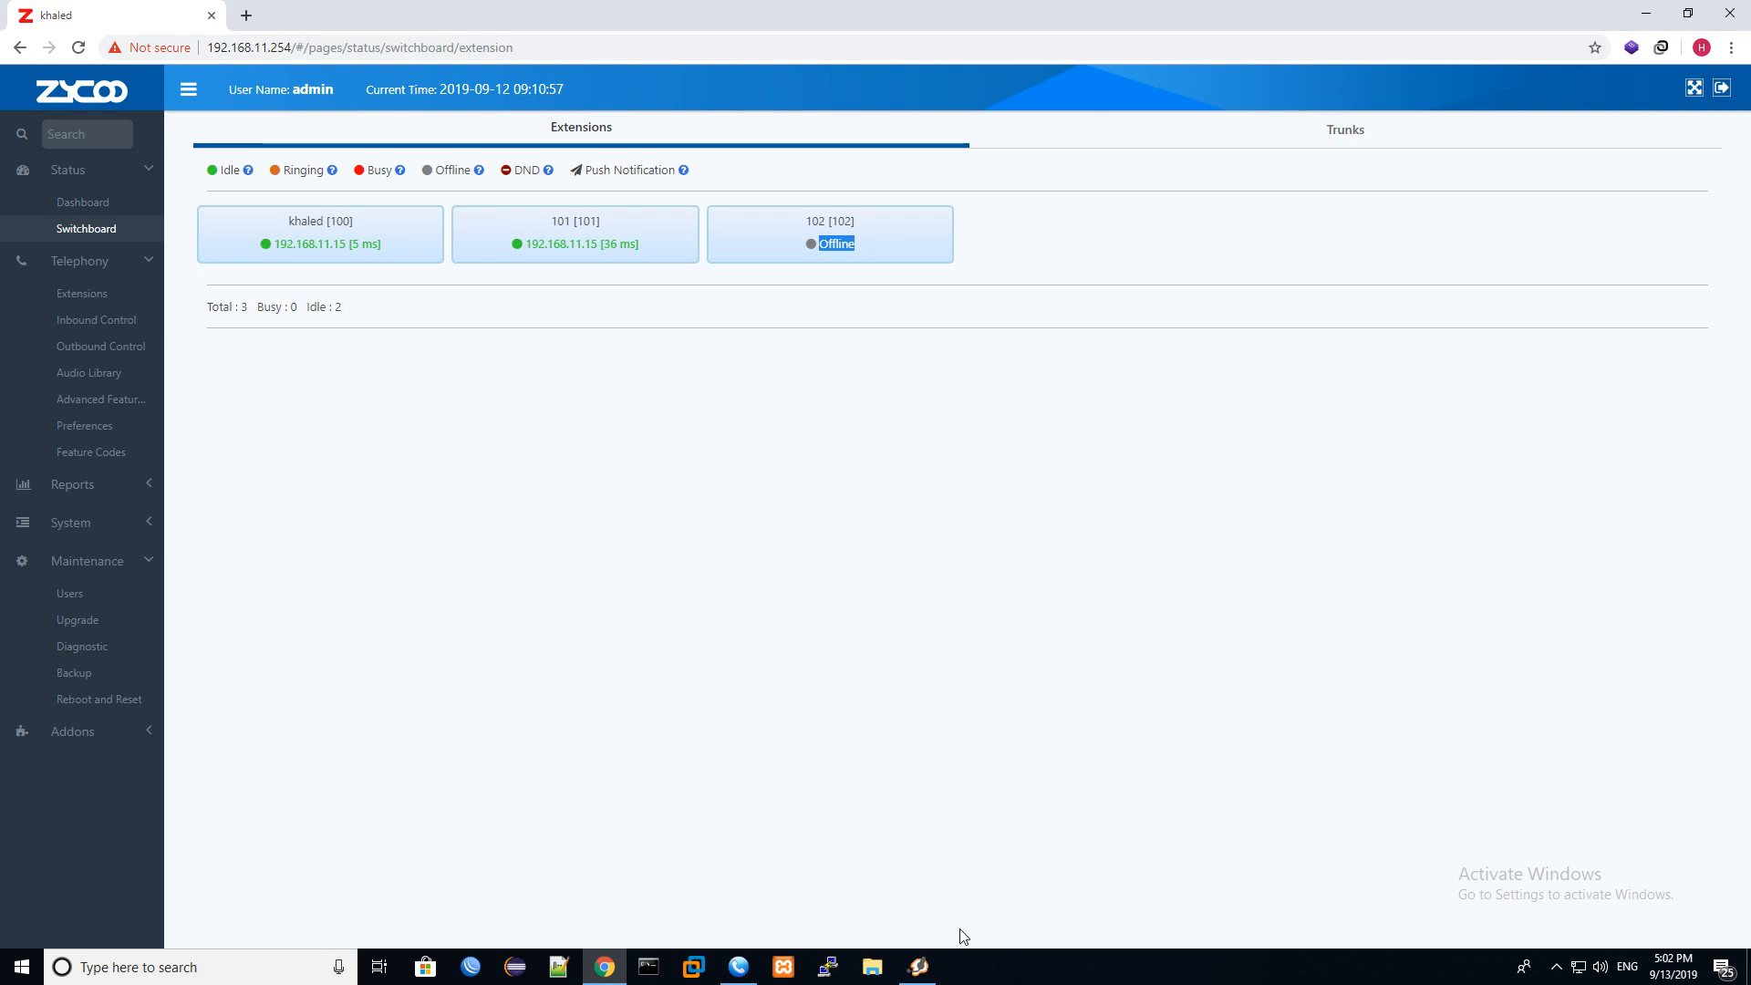
{"action": "left_click", "coordinate": [780, 608]}
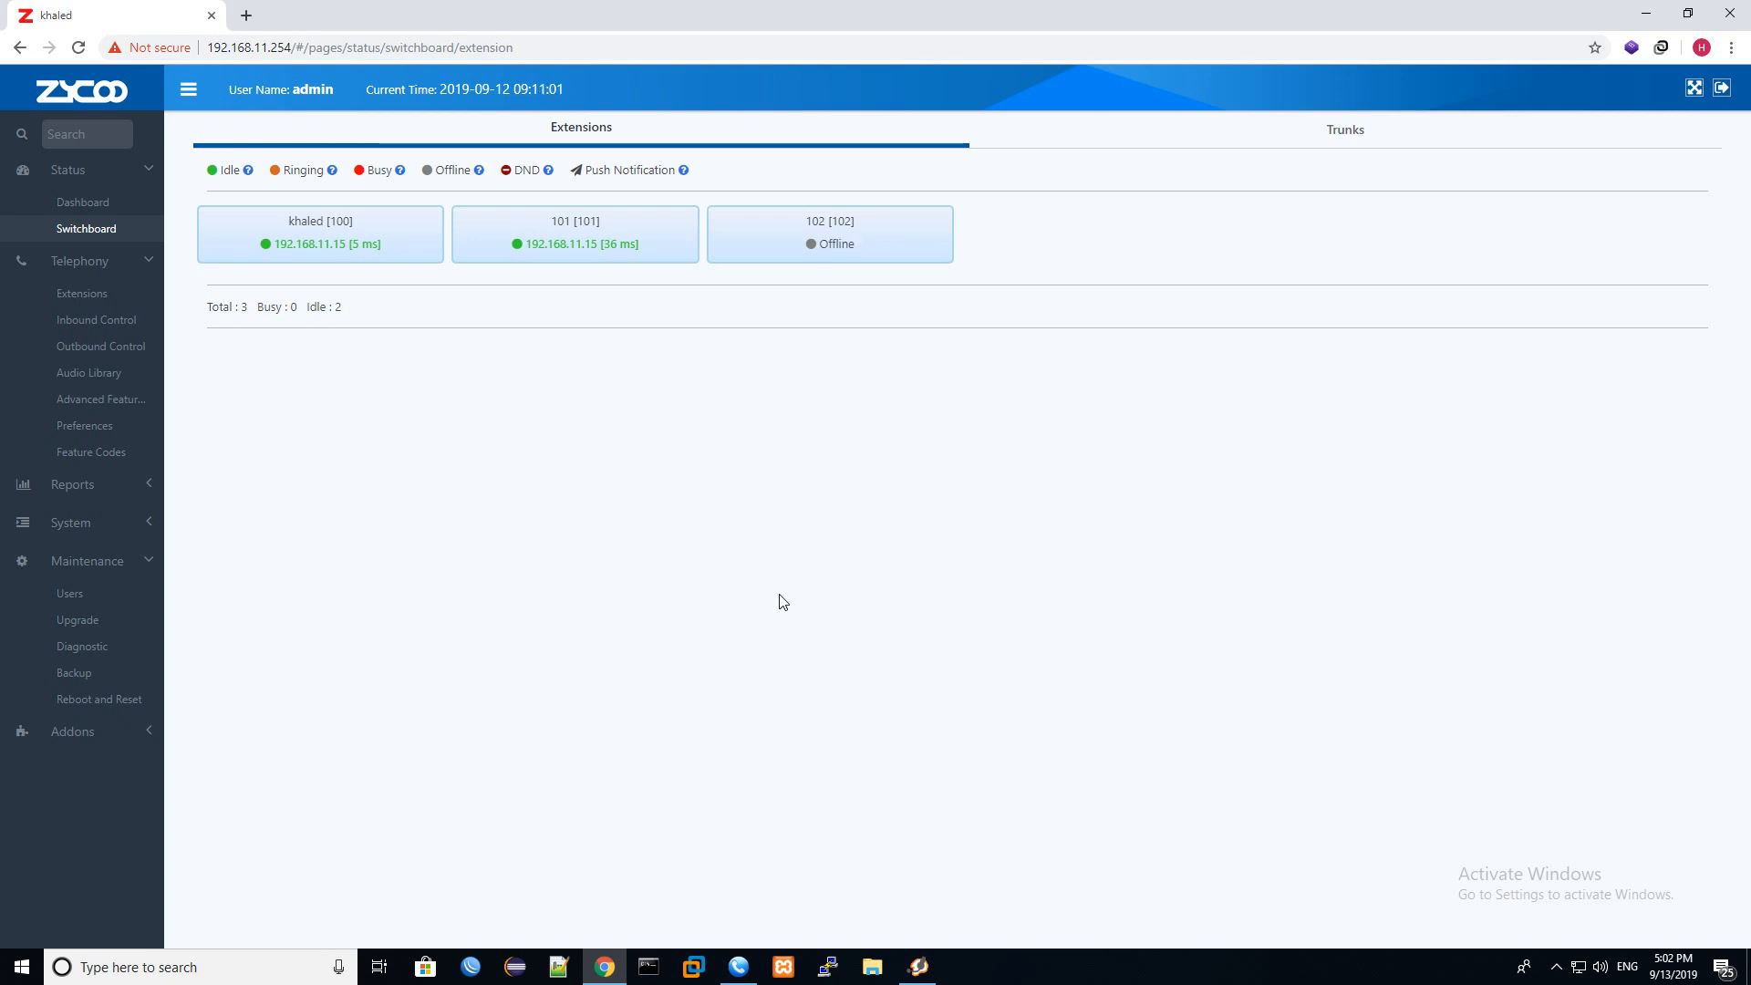